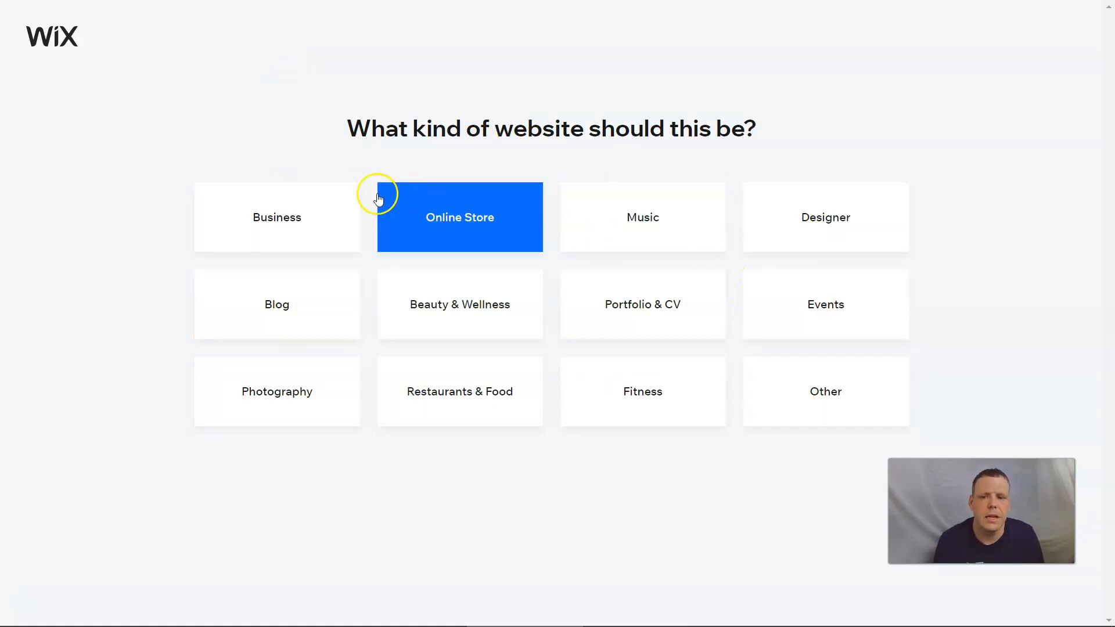
- Pick Business as the site type and choose to edit a template in the Editor
left_click(276, 230)
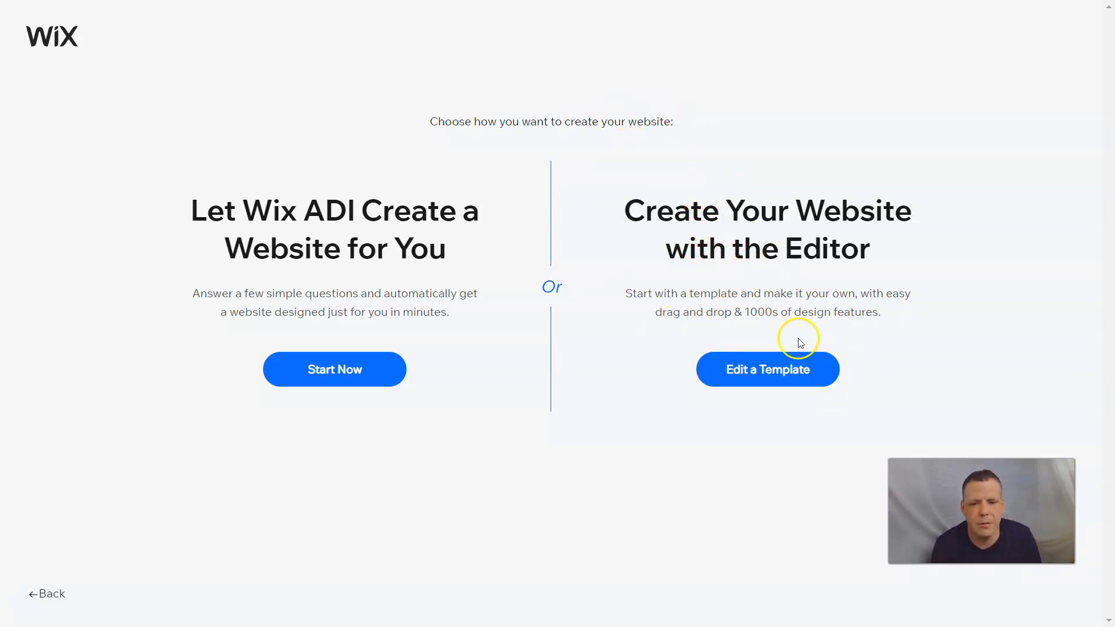
left_click(790, 369)
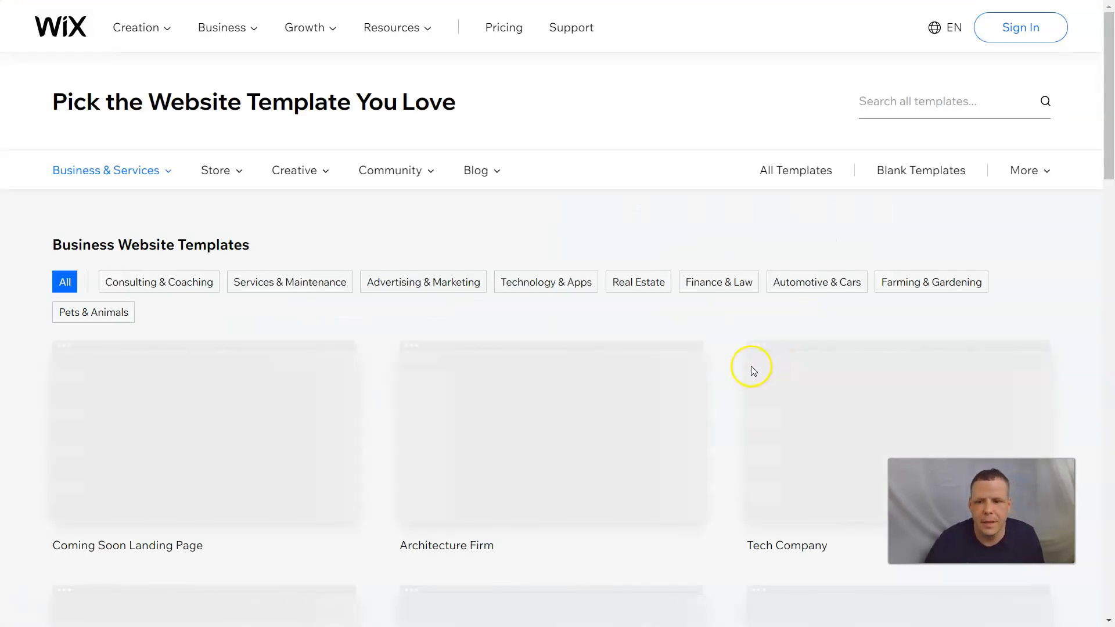
- Browse the business templates, including the Advertising & Marketing category
scroll(592, 208, "down", 1)
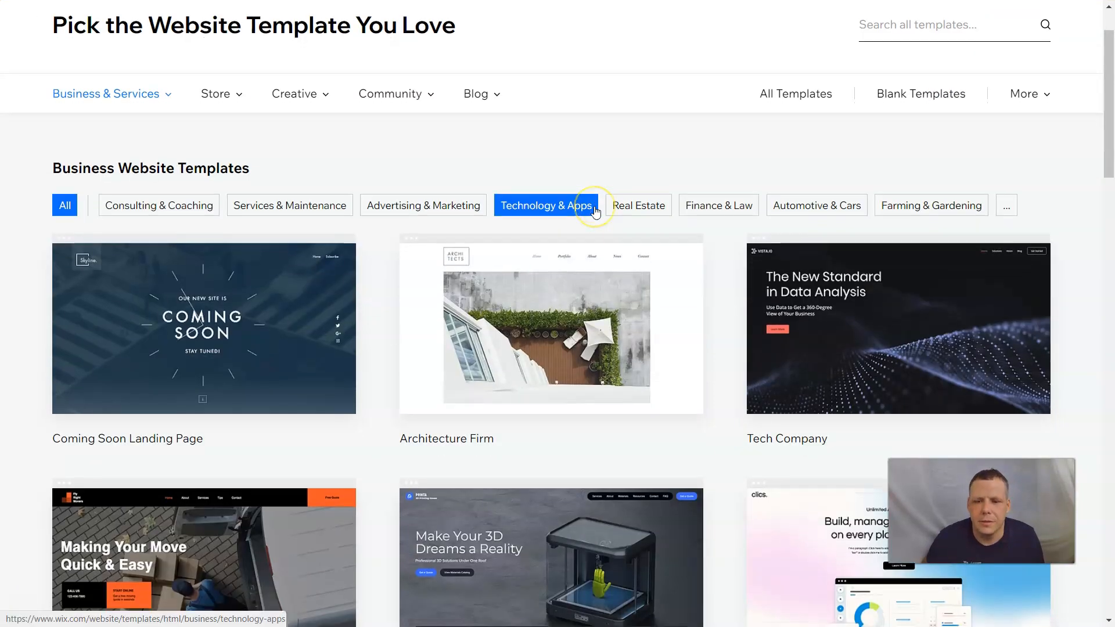
scroll(595, 210, "down", 1)
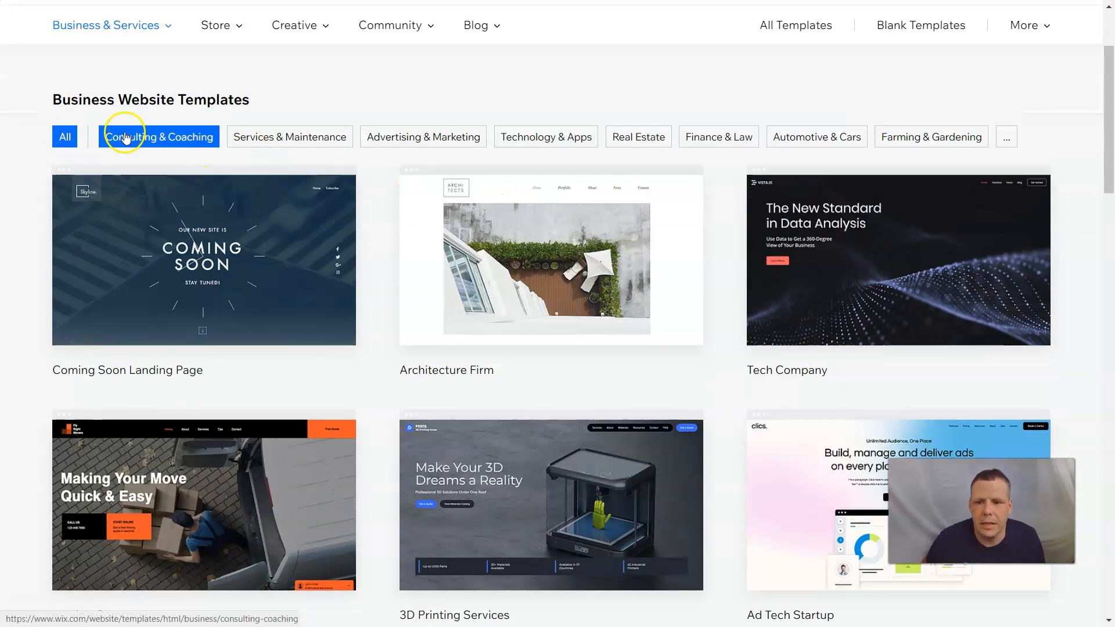
scroll(125, 138, "up", 2)
mouse_move(123, 173)
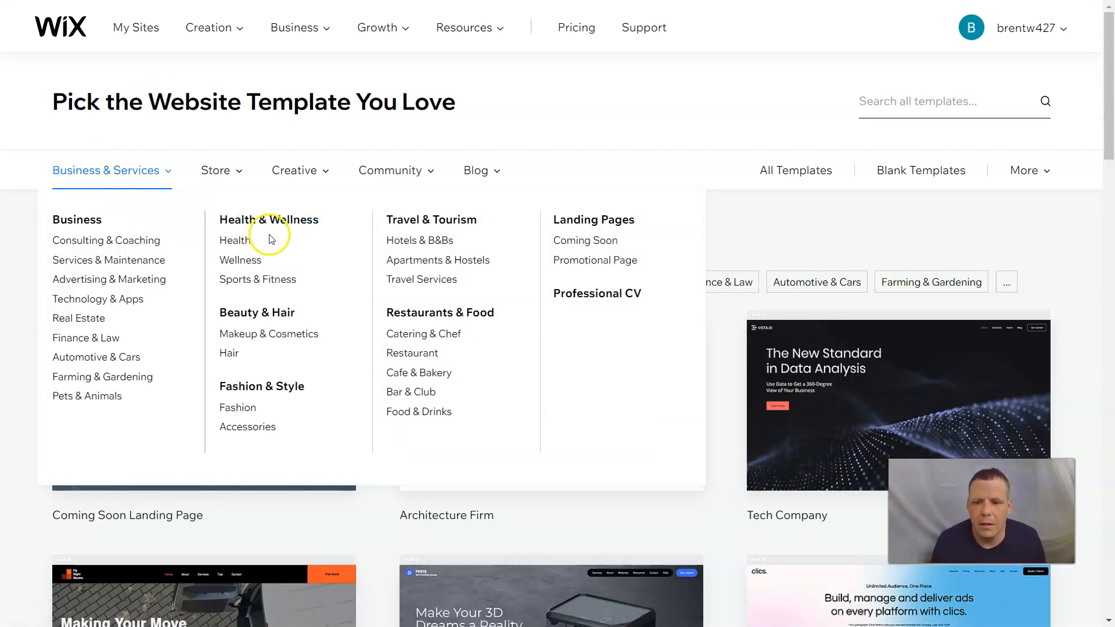
left_click(120, 283)
scroll(559, 256, "down", 1)
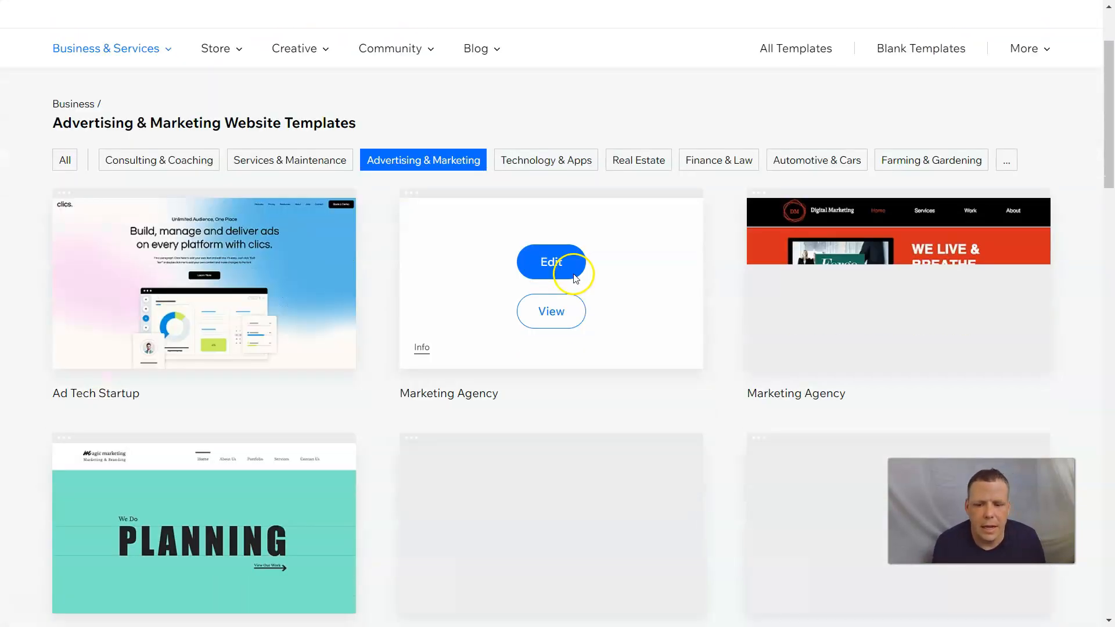
scroll(573, 277, "down", 3)
scroll(821, 304, "down", 9)
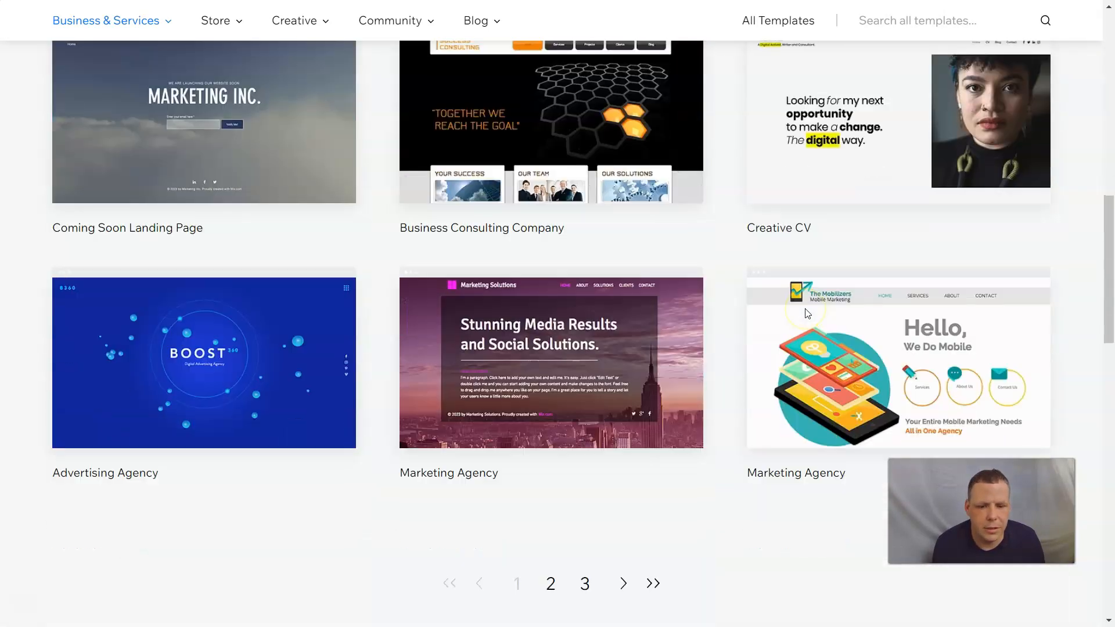
scroll(558, 378, "up", 7)
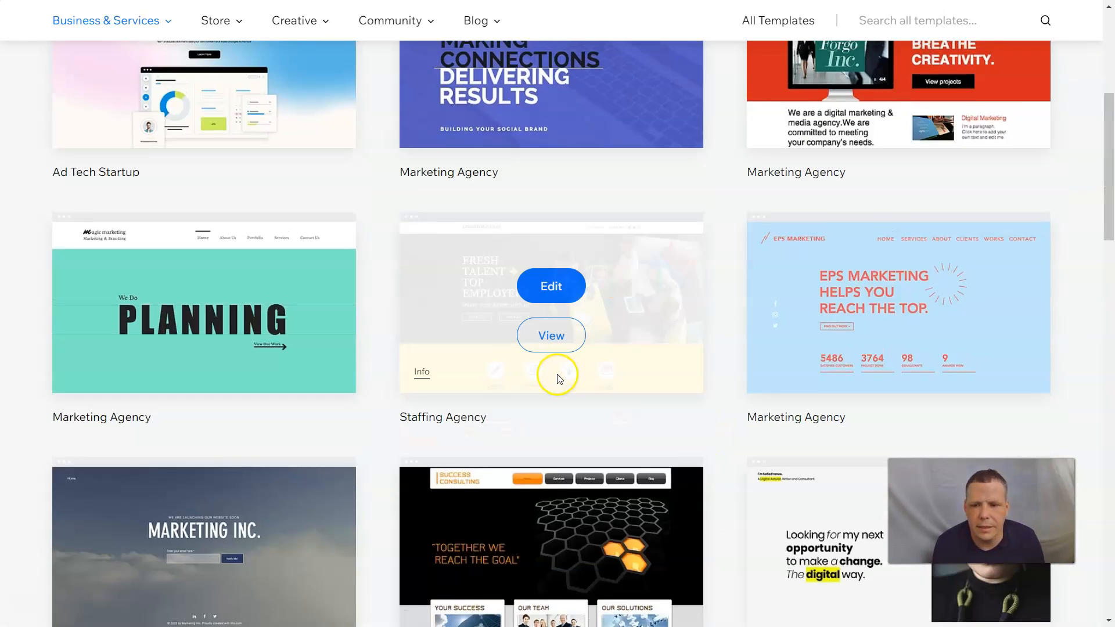
scroll(558, 377, "up", 6)
- Show the Services & Maintenance templates under Business & Services
left_click(162, 169)
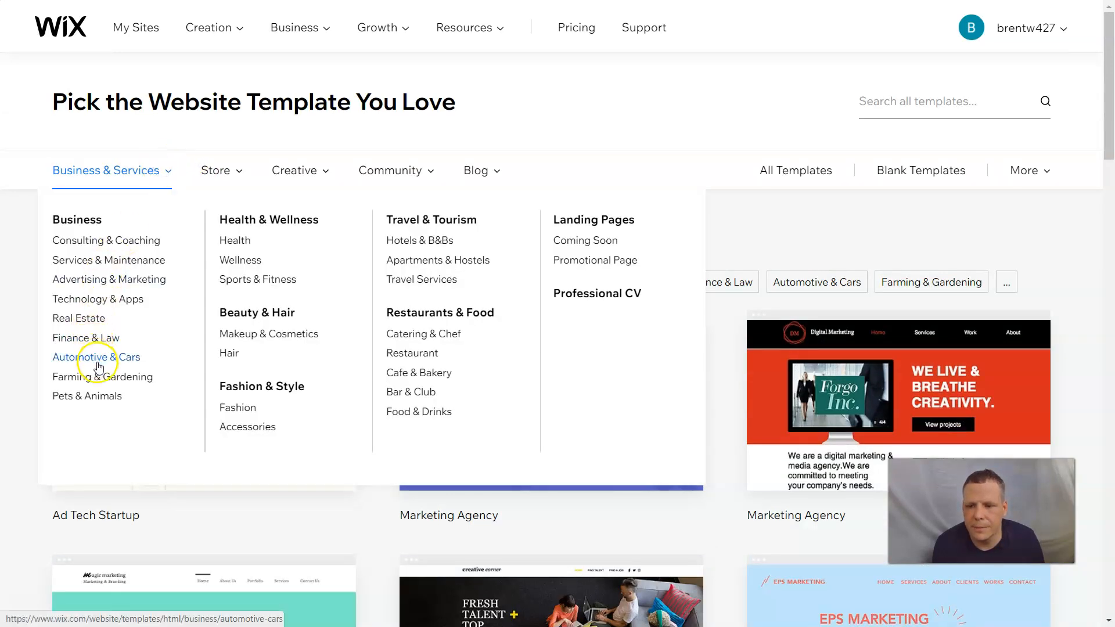
left_click(116, 260)
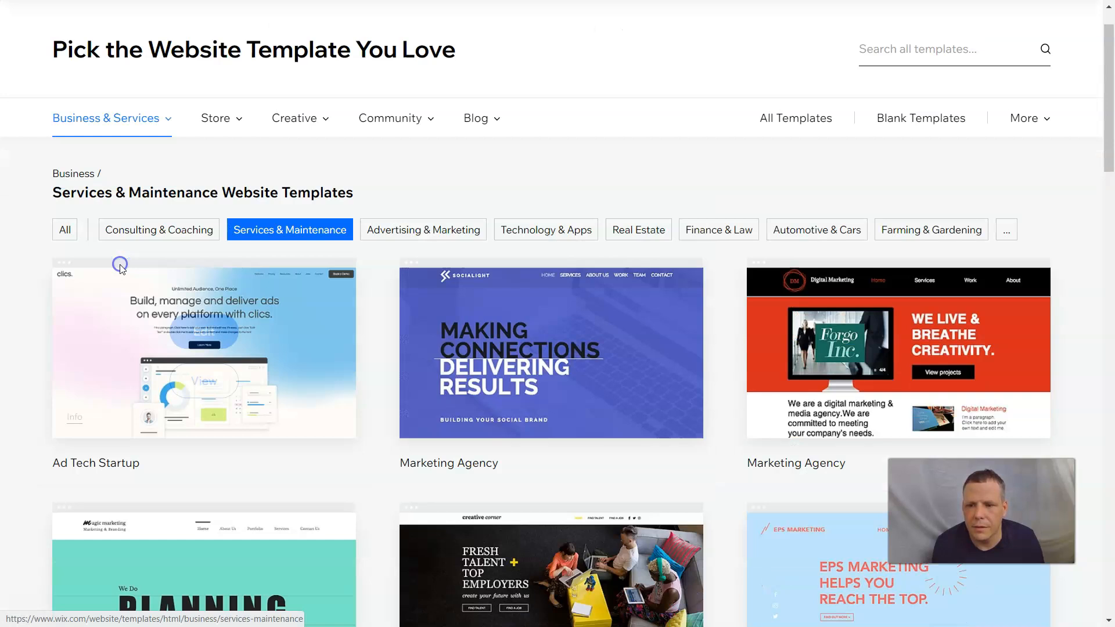
scroll(568, 353, "down", 3)
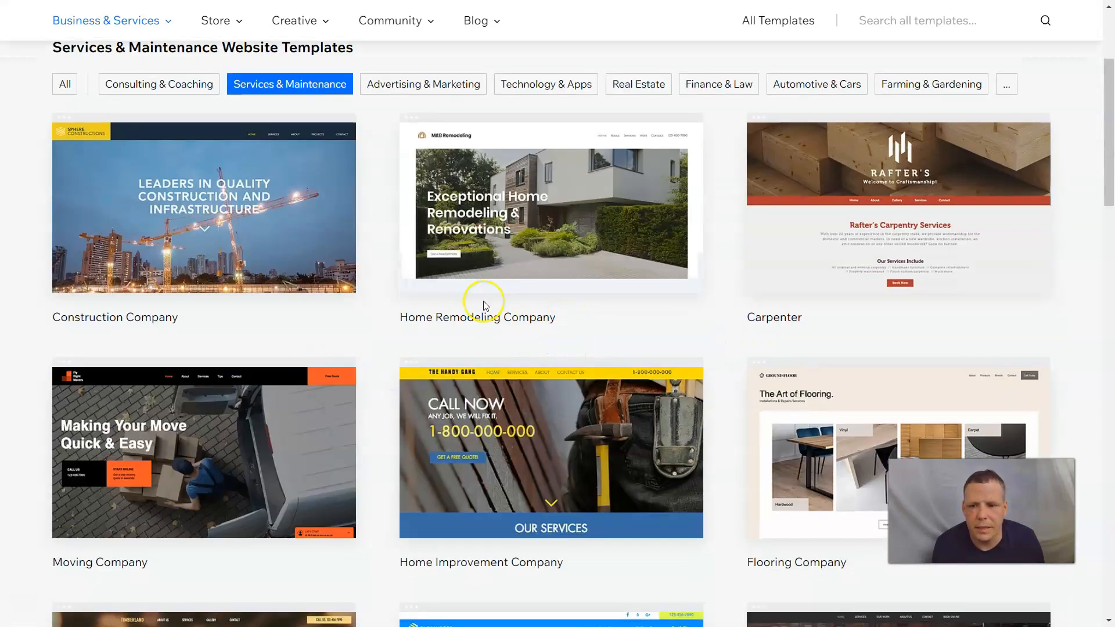
scroll(837, 300, "down", 3)
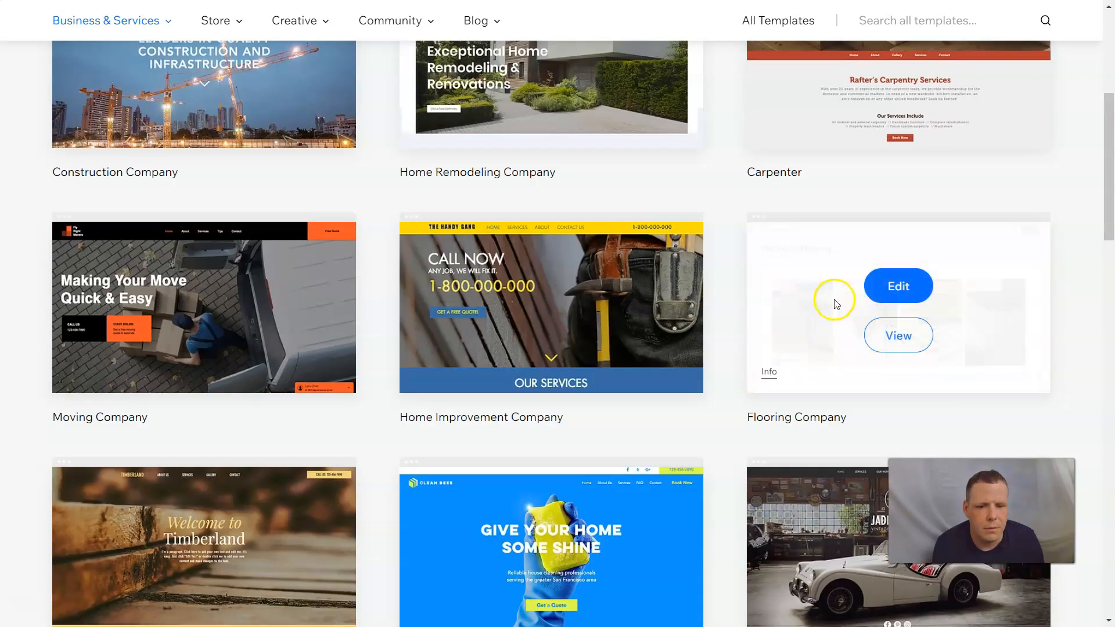
scroll(833, 299, "down", 1)
- Preview the Flooring Company template and start editing it
left_click(908, 277)
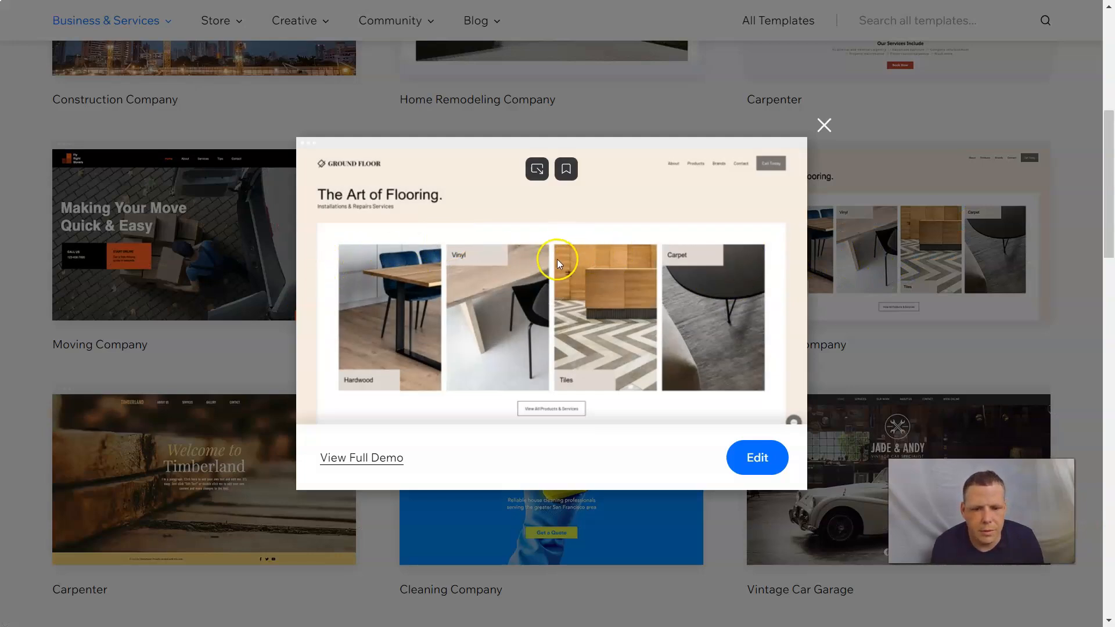
scroll(577, 306, "down", 2)
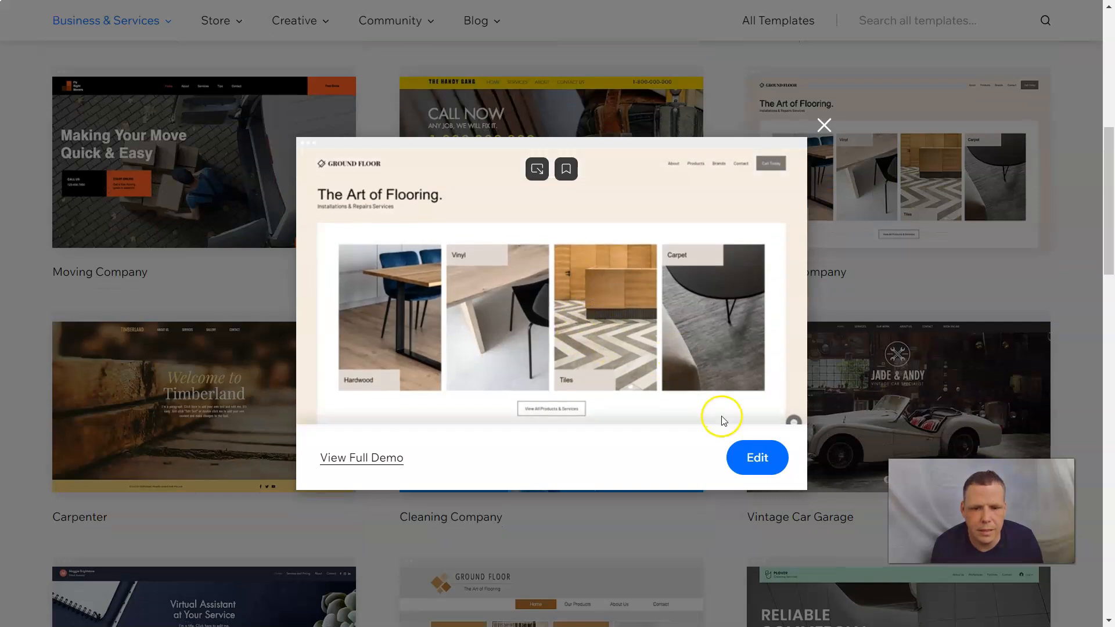
left_click(749, 456)
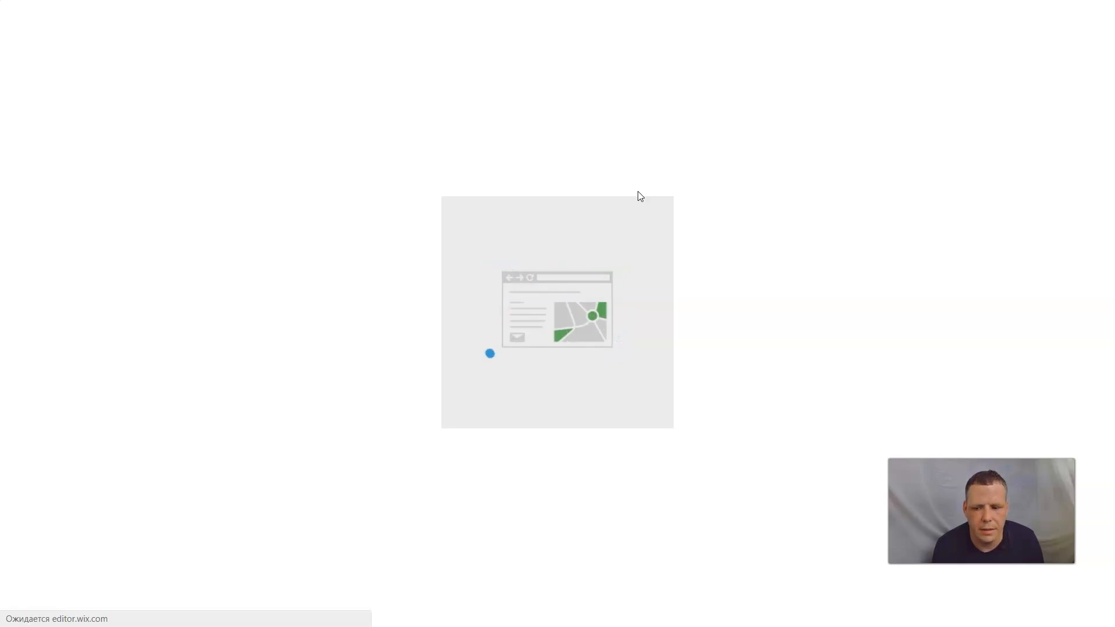
- Let the Flooring Company template load until 'The Art of Flooring.' home page appears
left_click(198, 557)
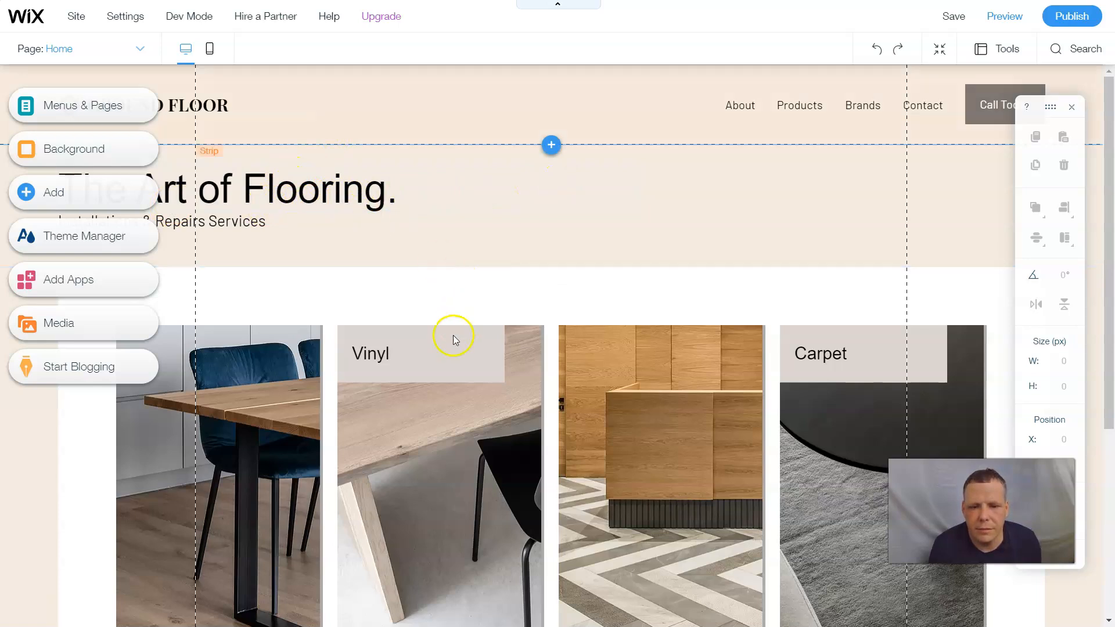
scroll(436, 371, "down", 5)
scroll(409, 398, "up", 5)
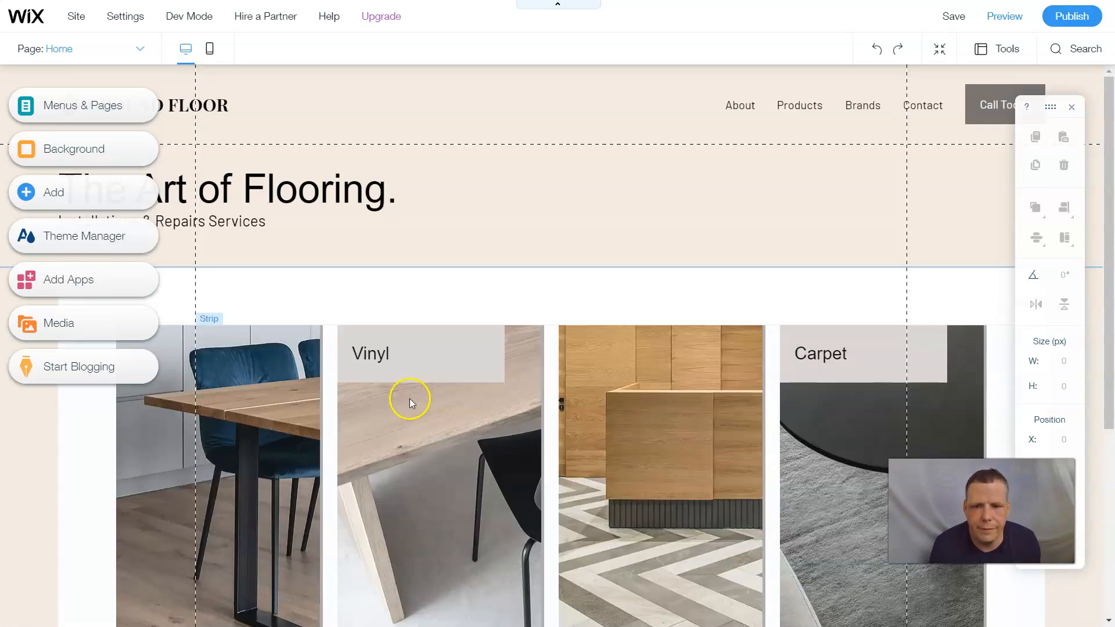
scroll(384, 399, "down", 5)
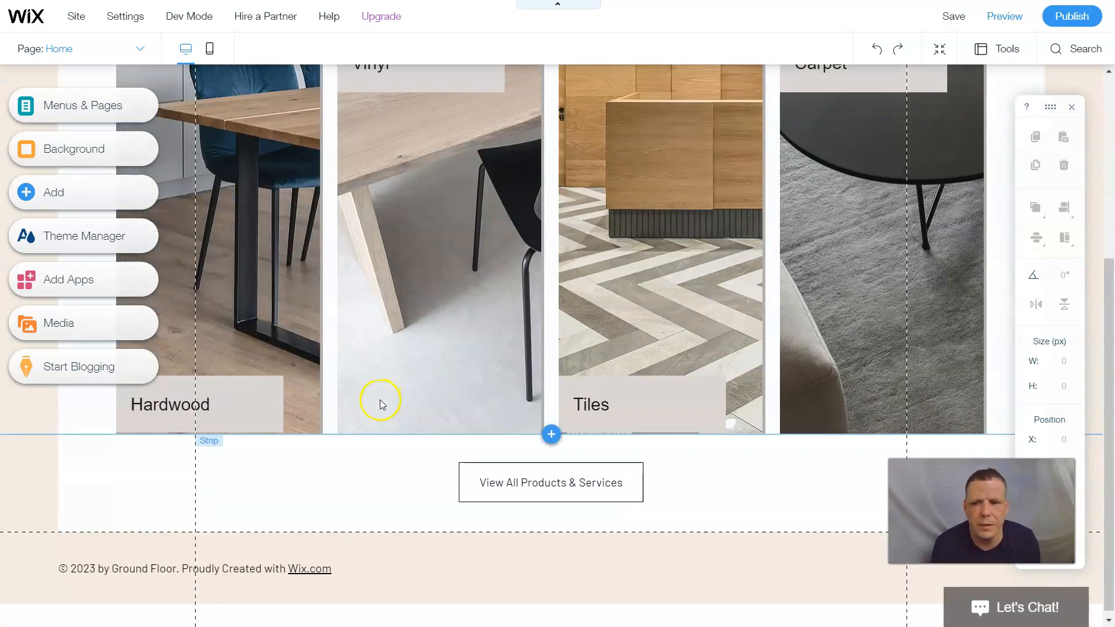
left_click(112, 108)
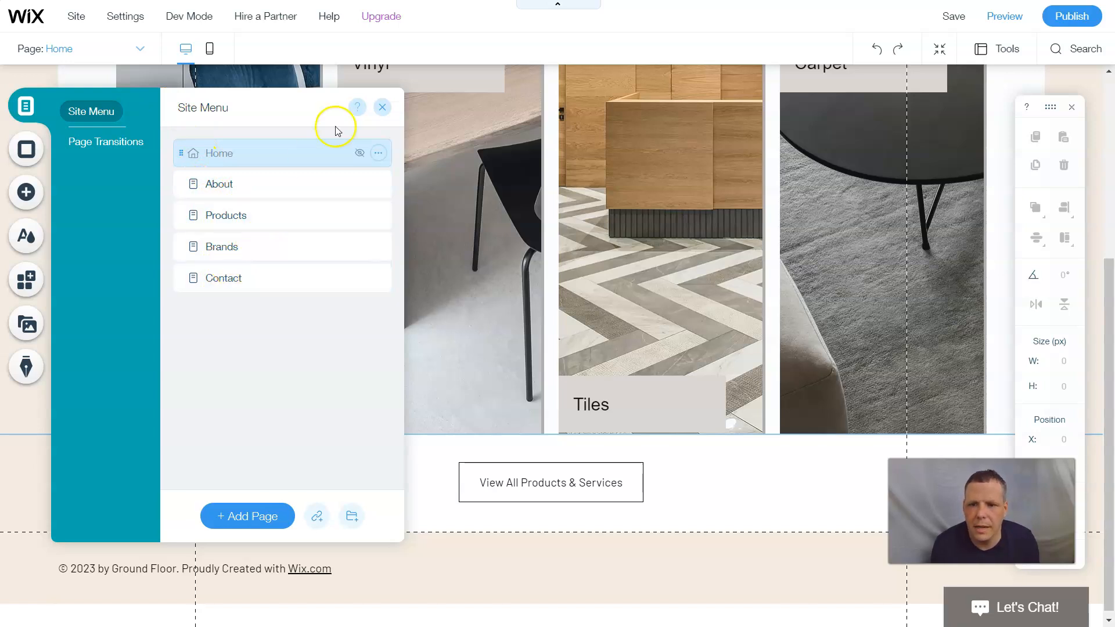
left_click(382, 108)
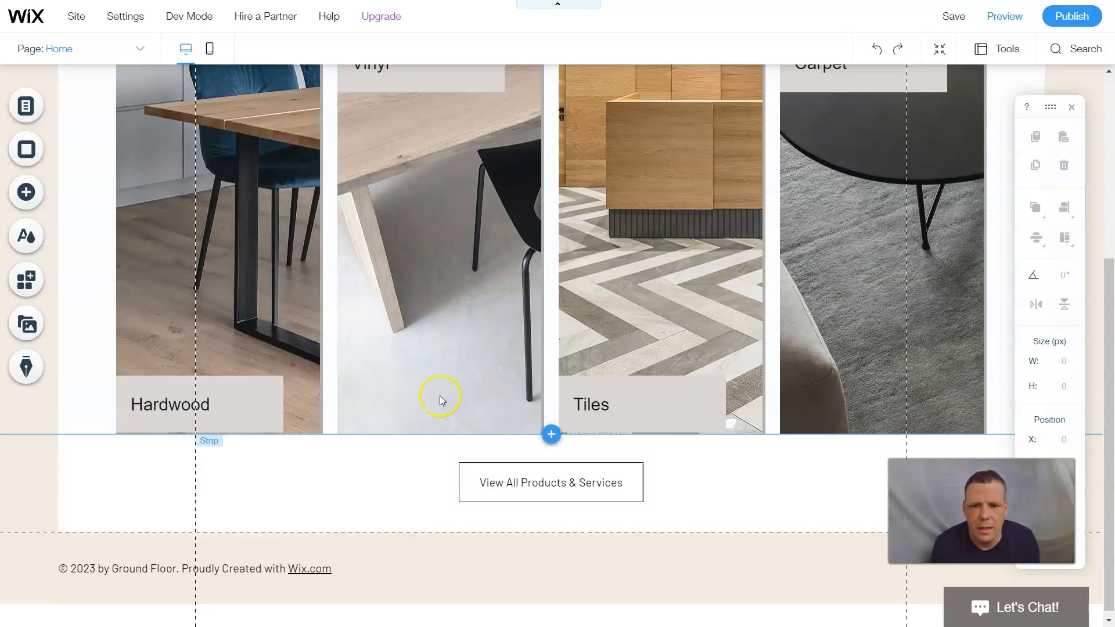
scroll(438, 393, "up", 5)
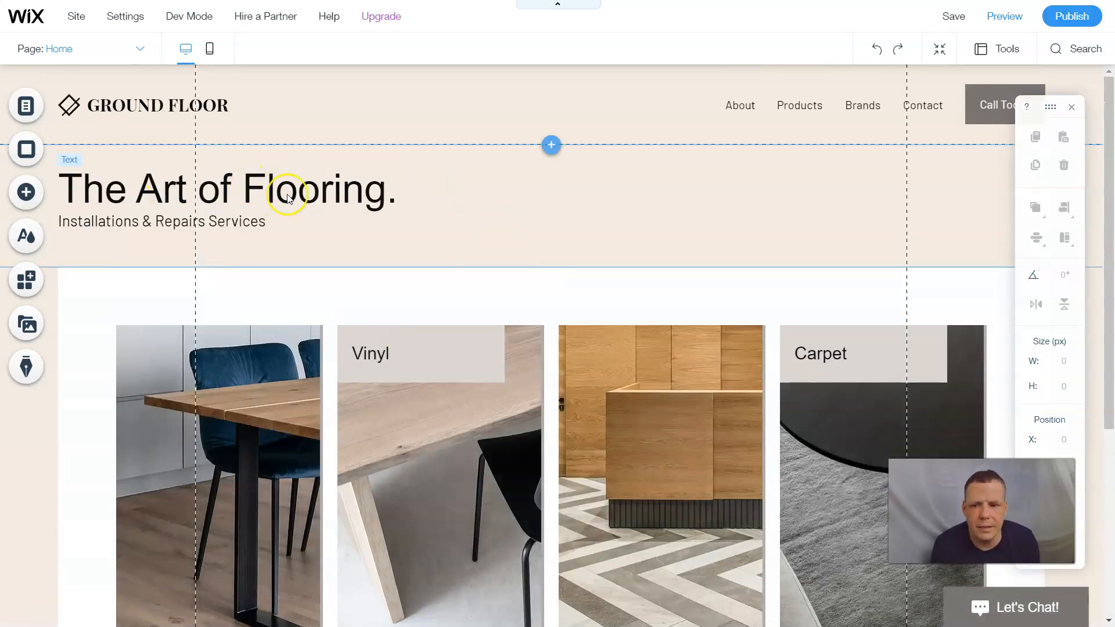
- Move 'The Art of Flooring.' right and place 'Installations & Repairs Services' beneath it
left_click(336, 203)
left_click_drag(299, 183, 529, 169)
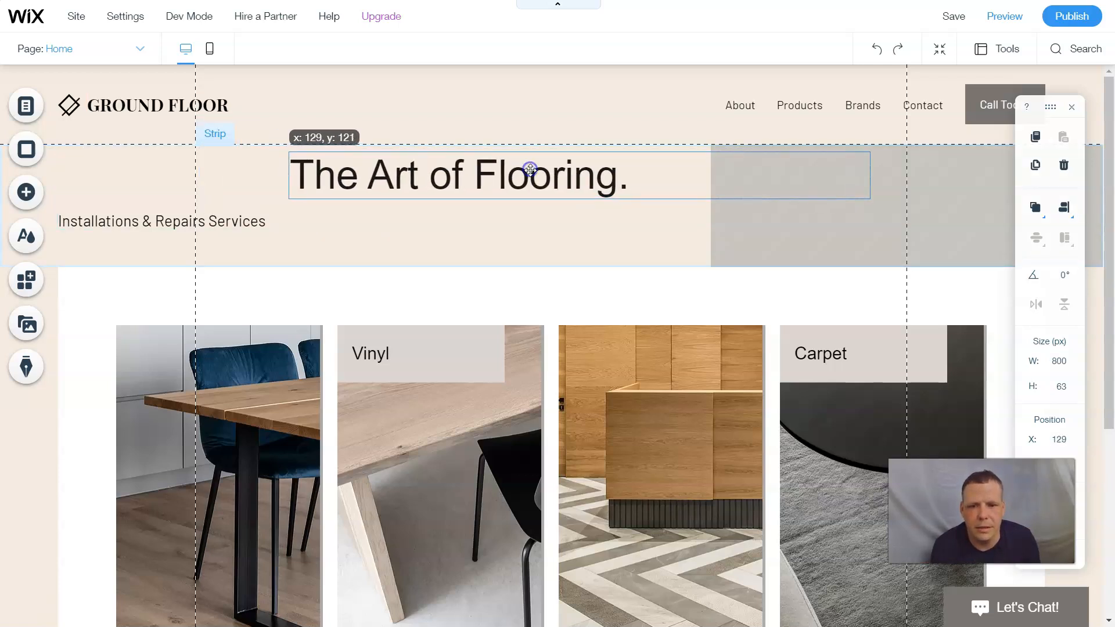
left_click(233, 224)
left_click_drag(235, 224, 487, 219)
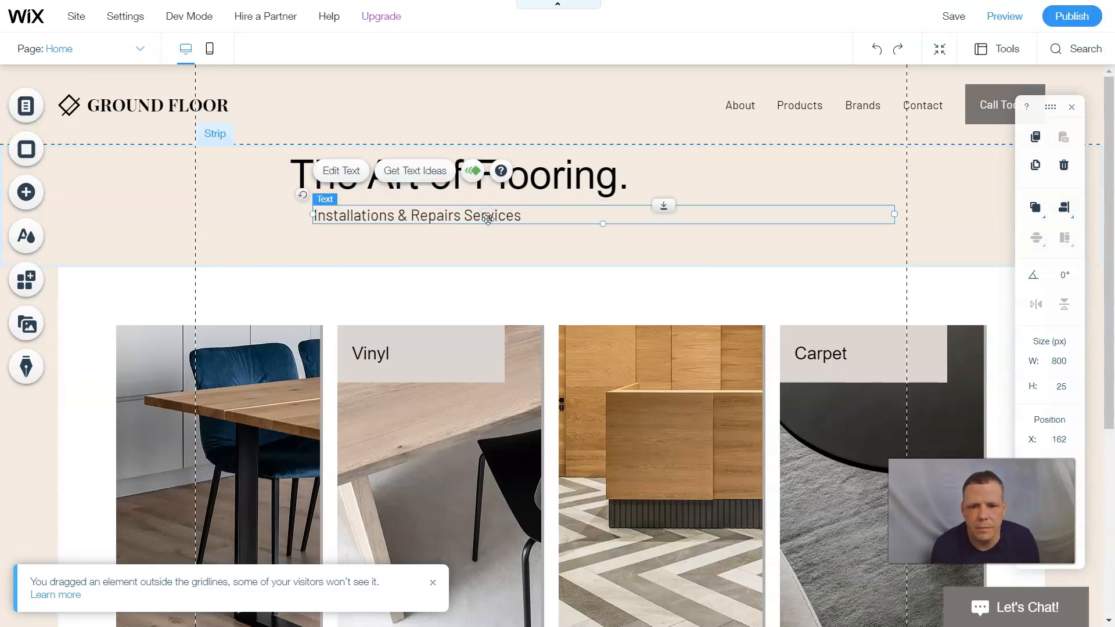
left_click(430, 239)
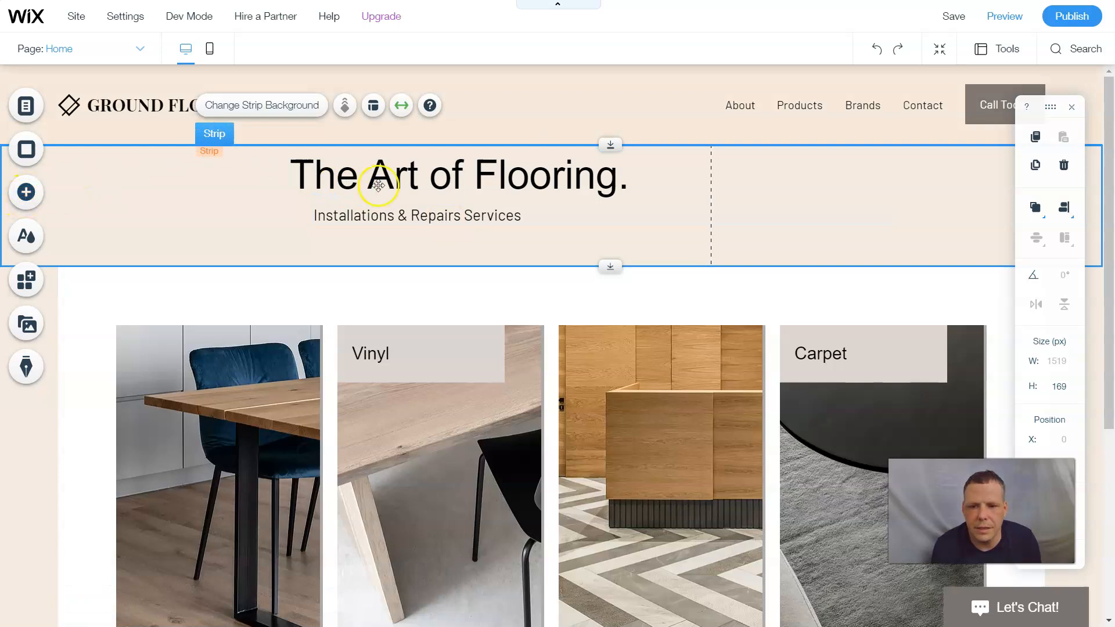
scroll(453, 192, "down", 5)
scroll(452, 190, "up", 10)
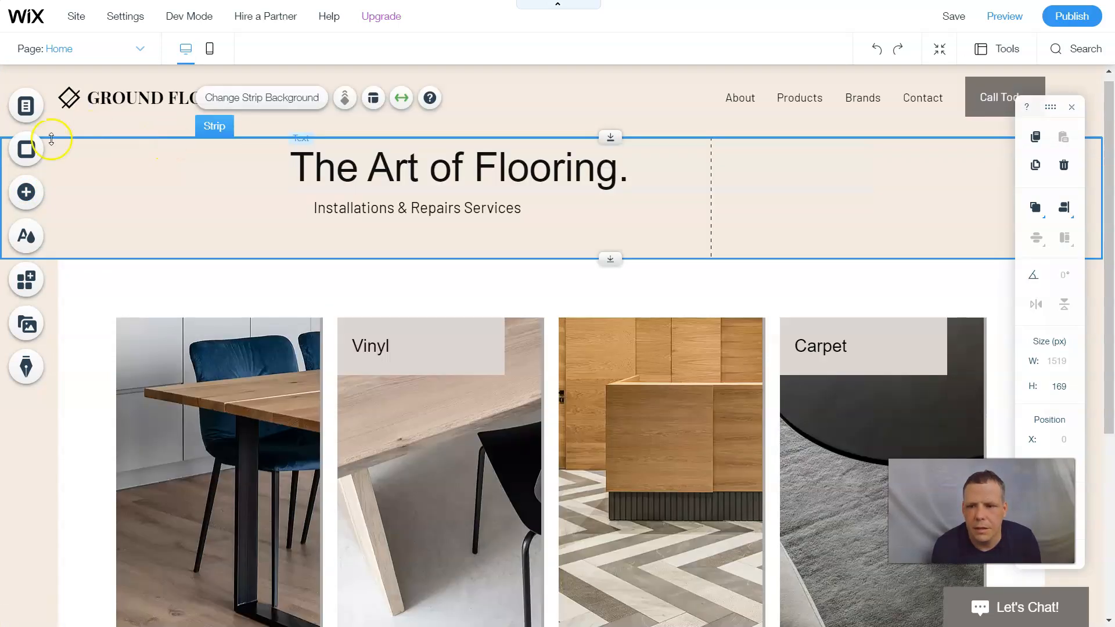
- Add the Your Brand design from the Welcome strip category to the page
left_click(40, 205)
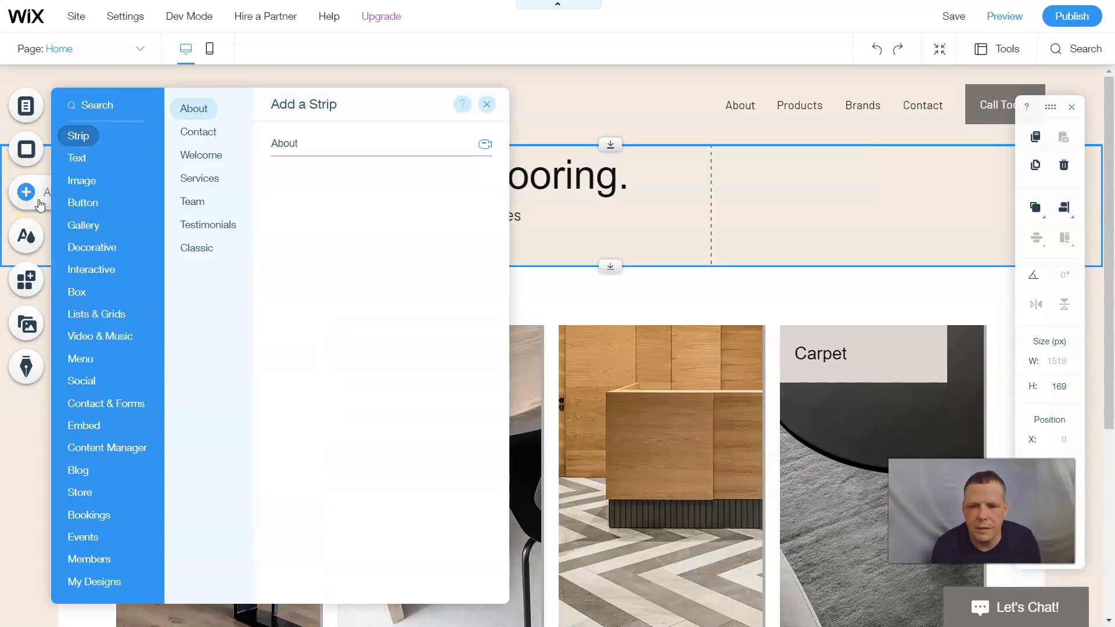
left_click(213, 155)
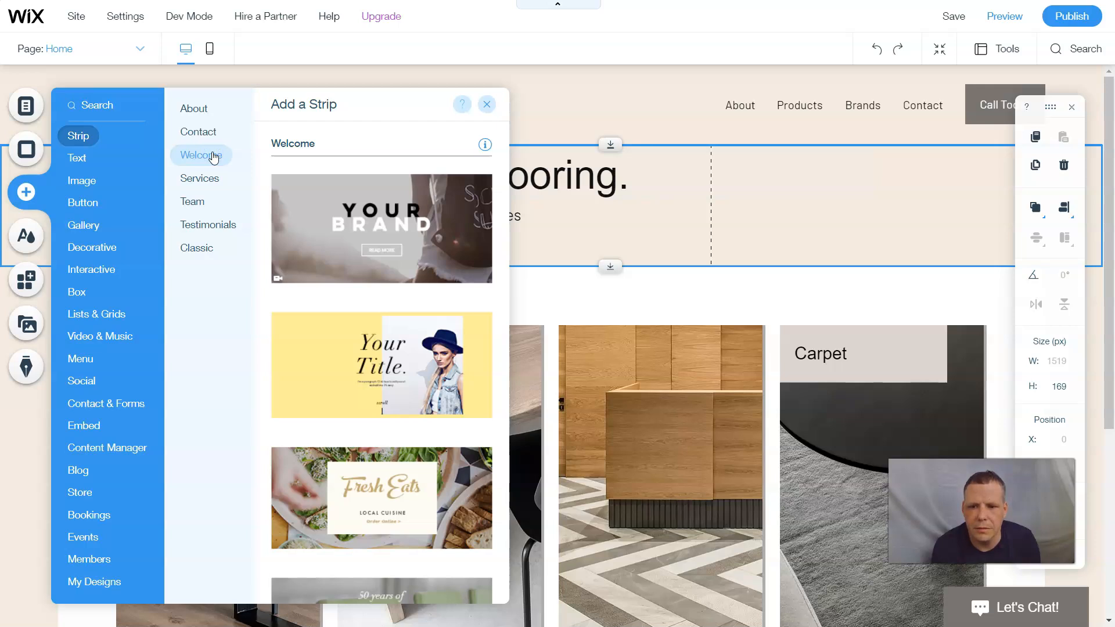
scroll(331, 197, "down", 2)
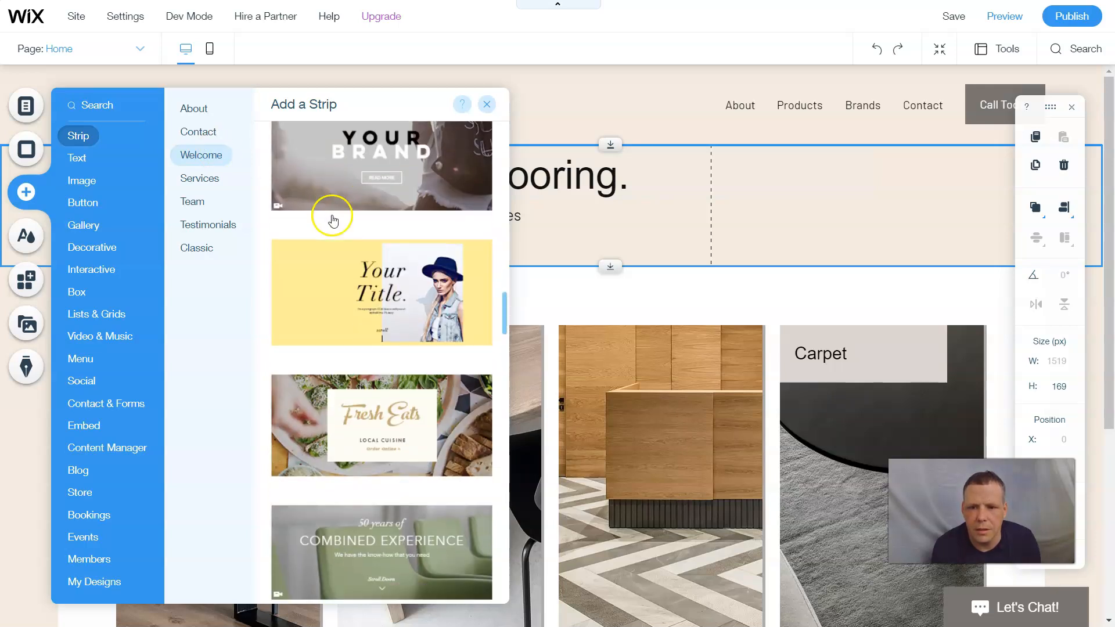
scroll(397, 275, "down", 4)
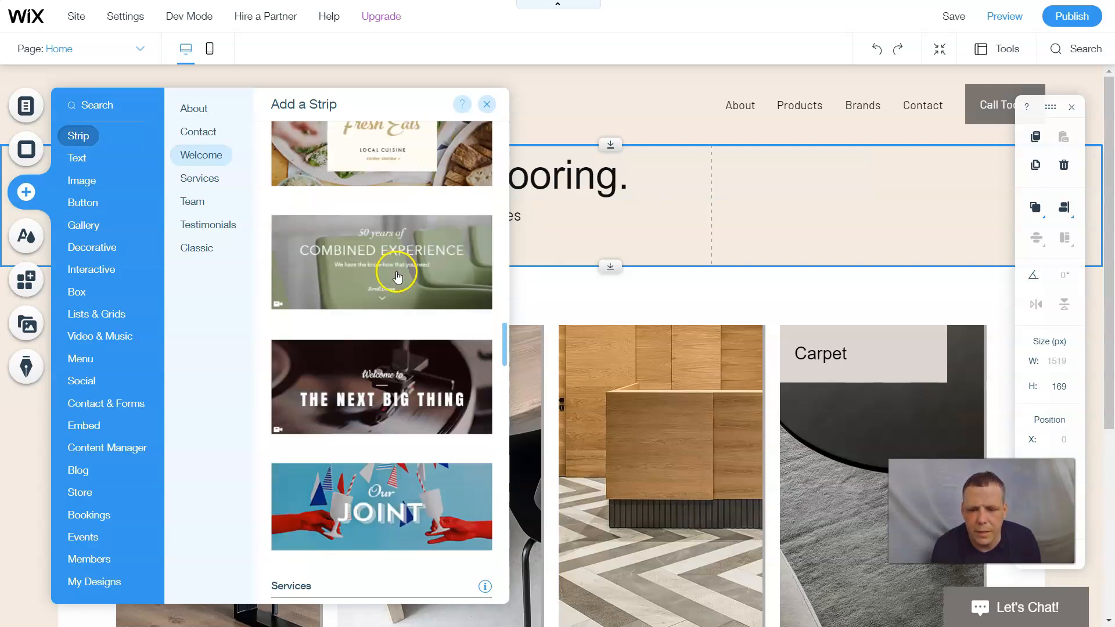
scroll(394, 277, "down", 2)
scroll(400, 321, "down", 4)
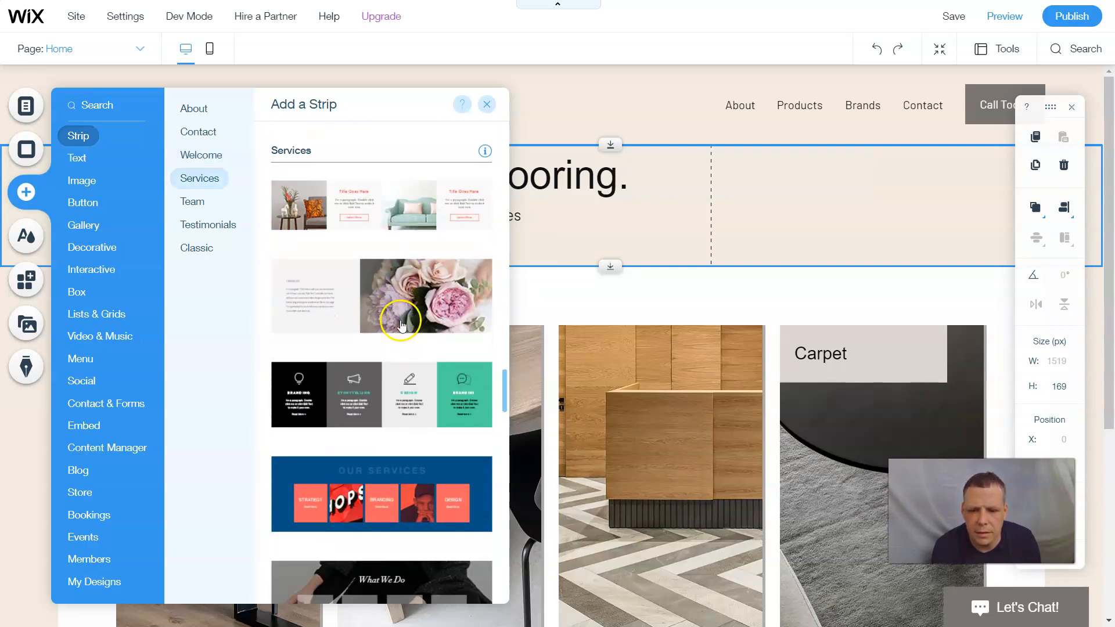
scroll(403, 324, "down", 4)
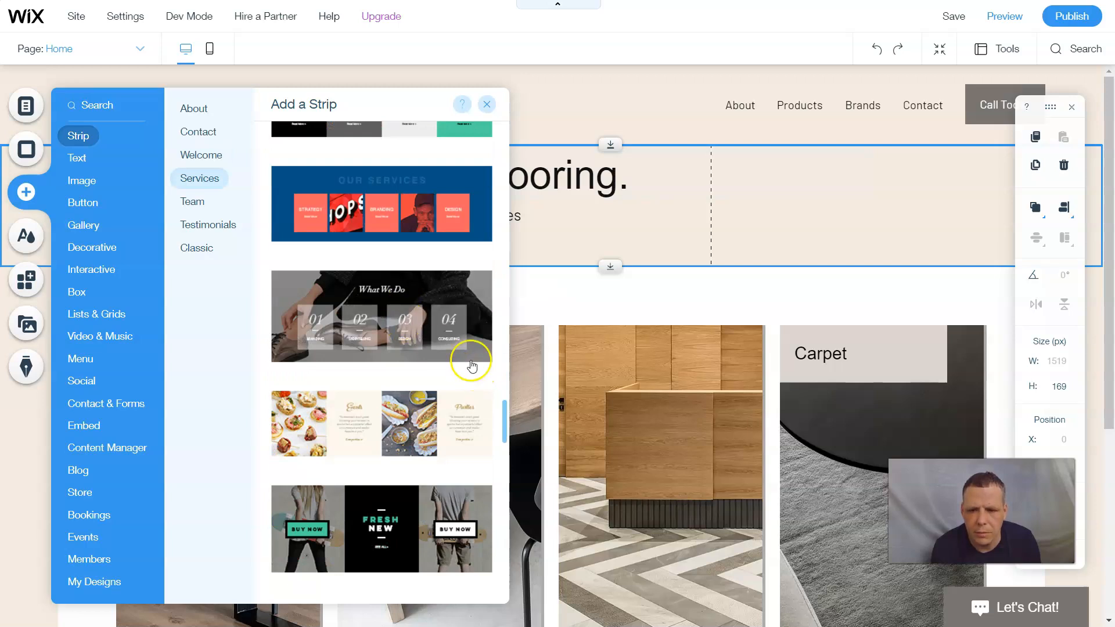
scroll(425, 301, "up", 9)
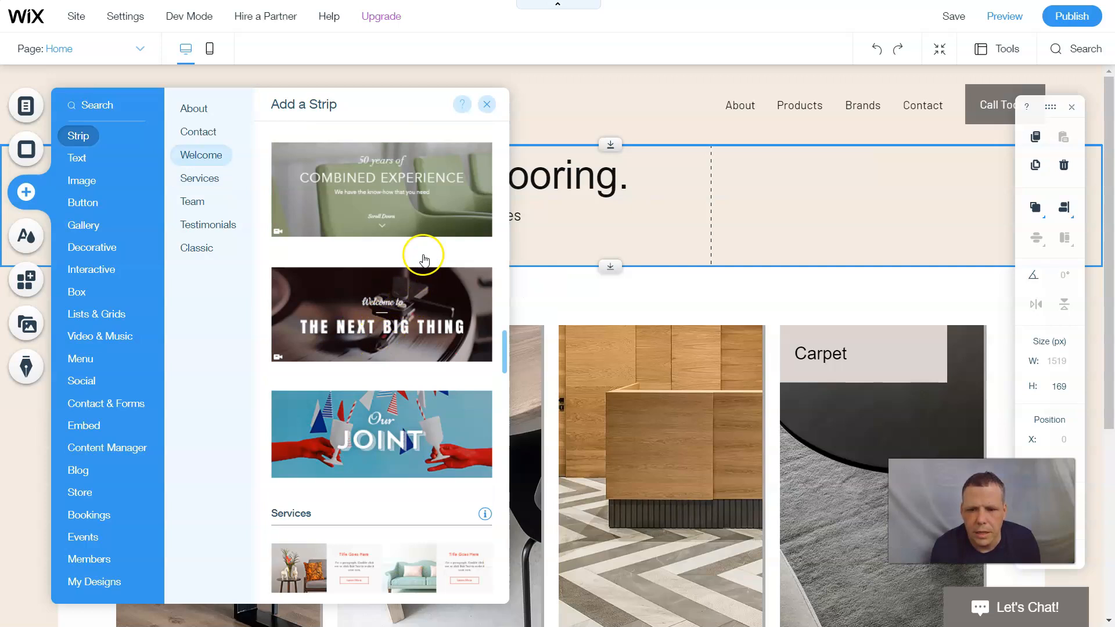
scroll(419, 253, "up", 4)
scroll(414, 251, "up", 2)
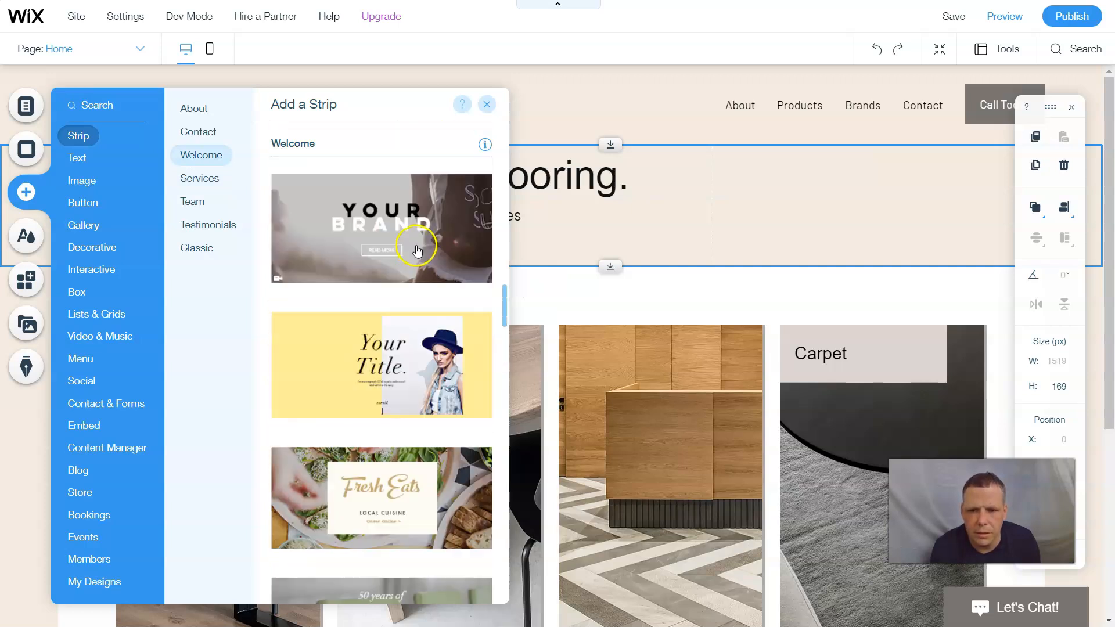
left_click(414, 254)
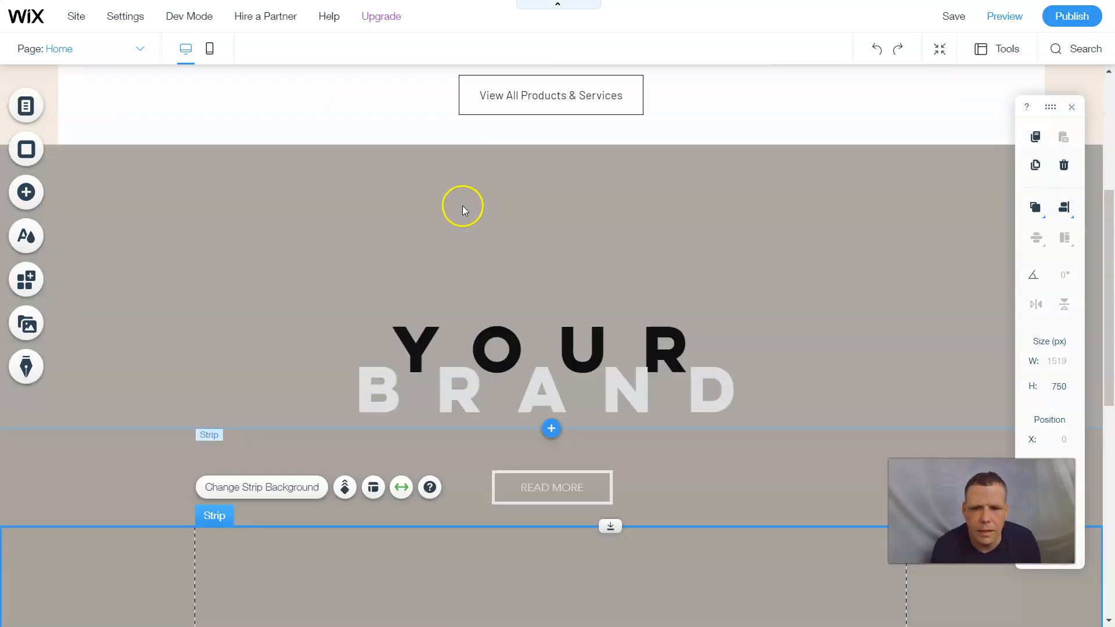
scroll(462, 205, "up", 10)
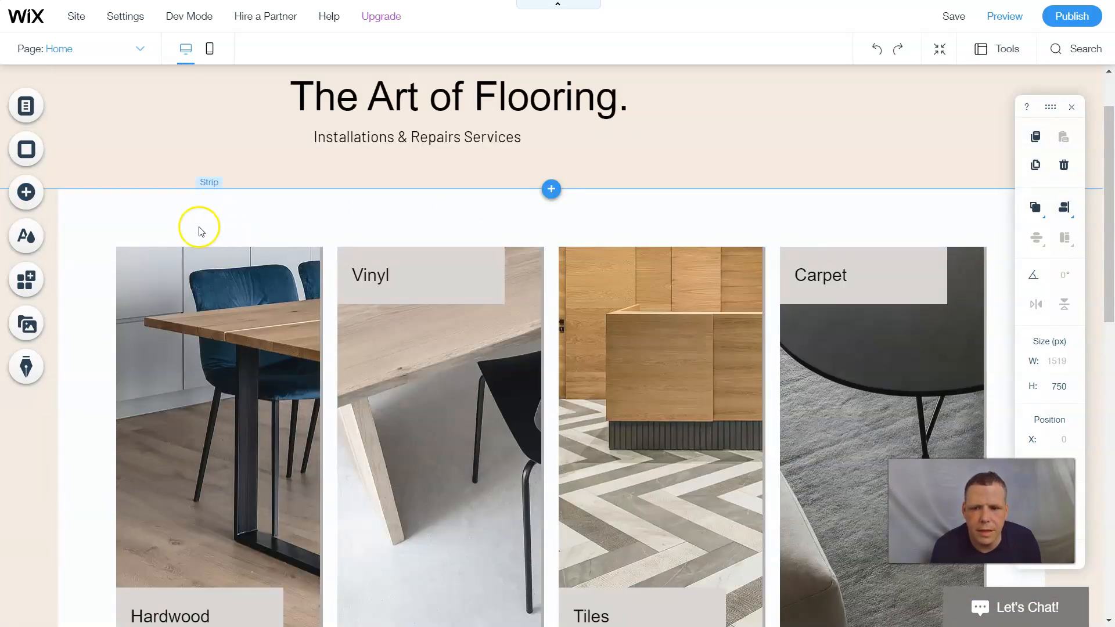
scroll(317, 190, "up", 2)
scroll(316, 191, "down", 1)
scroll(317, 193, "up", 1)
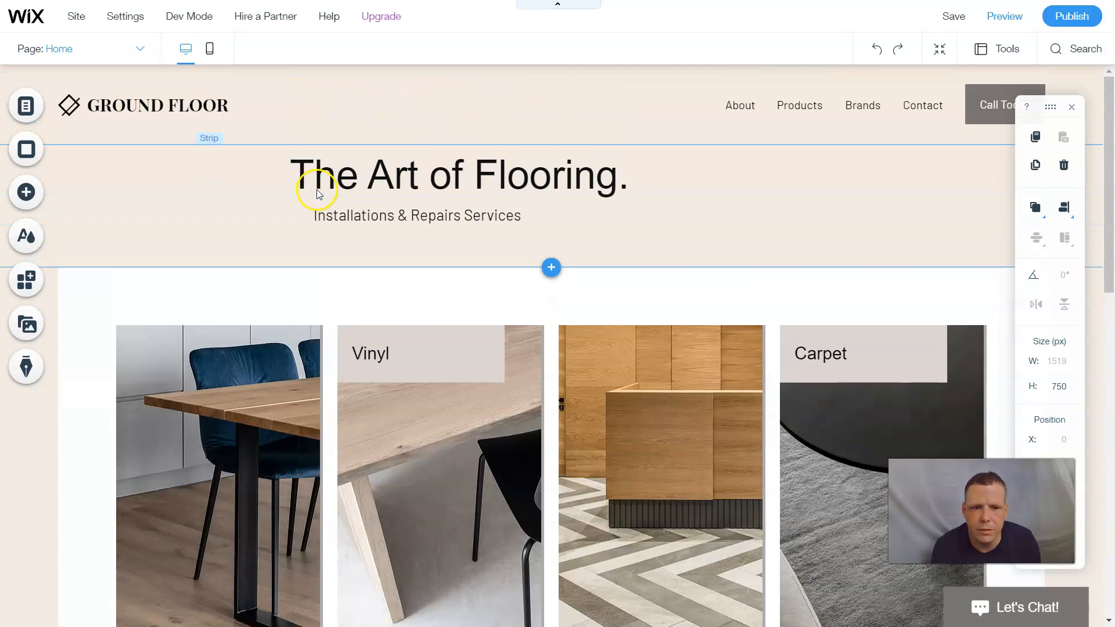
scroll(316, 190, "down", 5)
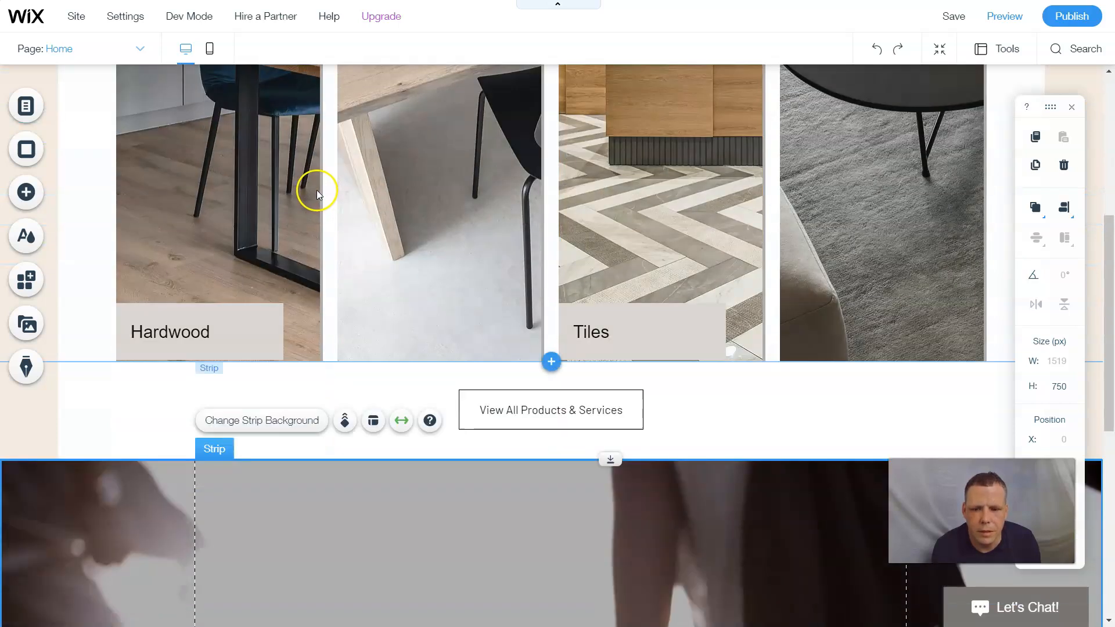
scroll(317, 192, "down", 7)
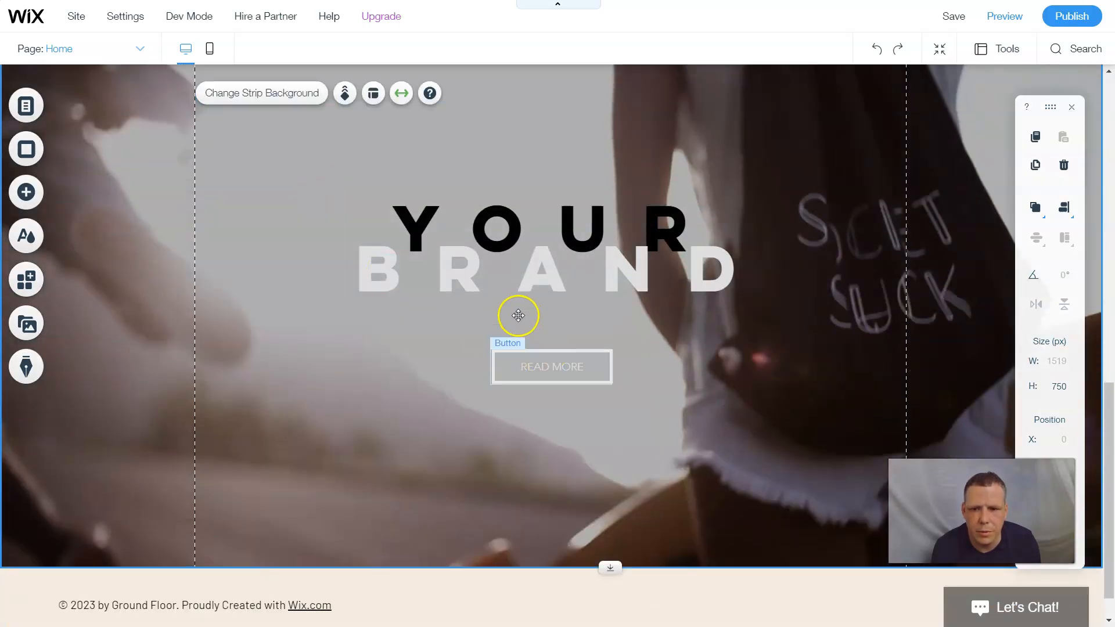
left_click(37, 99)
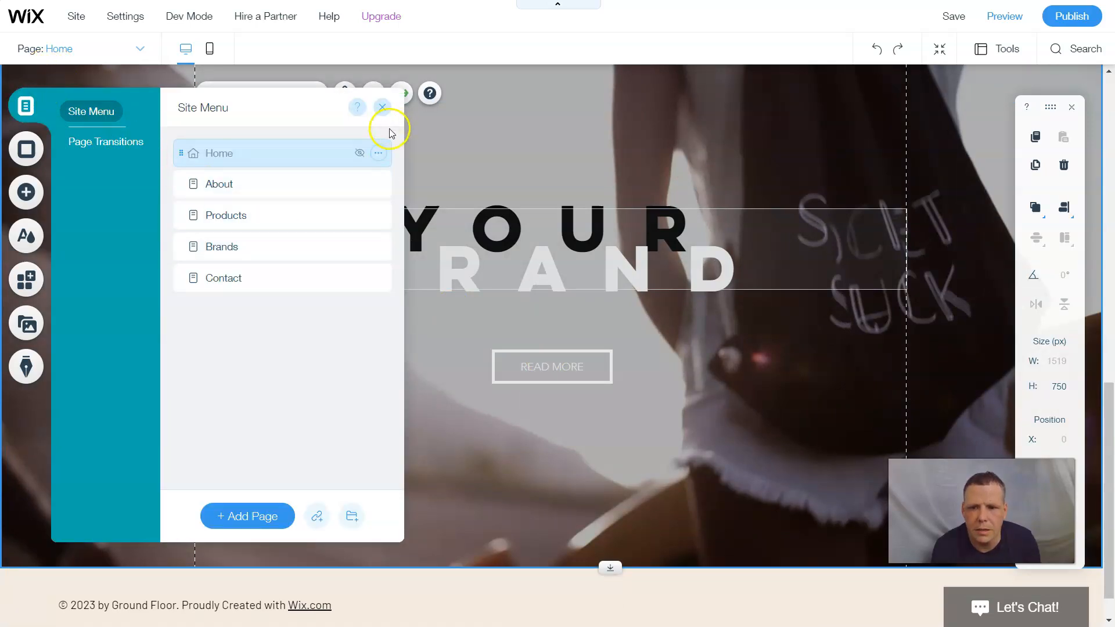
left_click(382, 106)
scroll(539, 306, "up", 5)
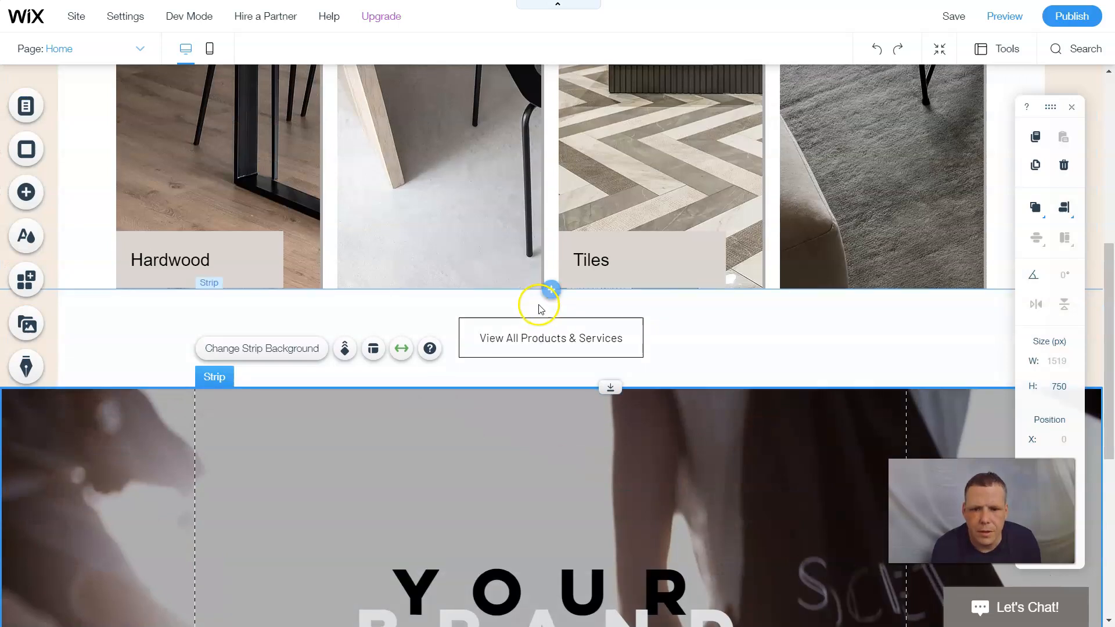
scroll(540, 306, "down", 5)
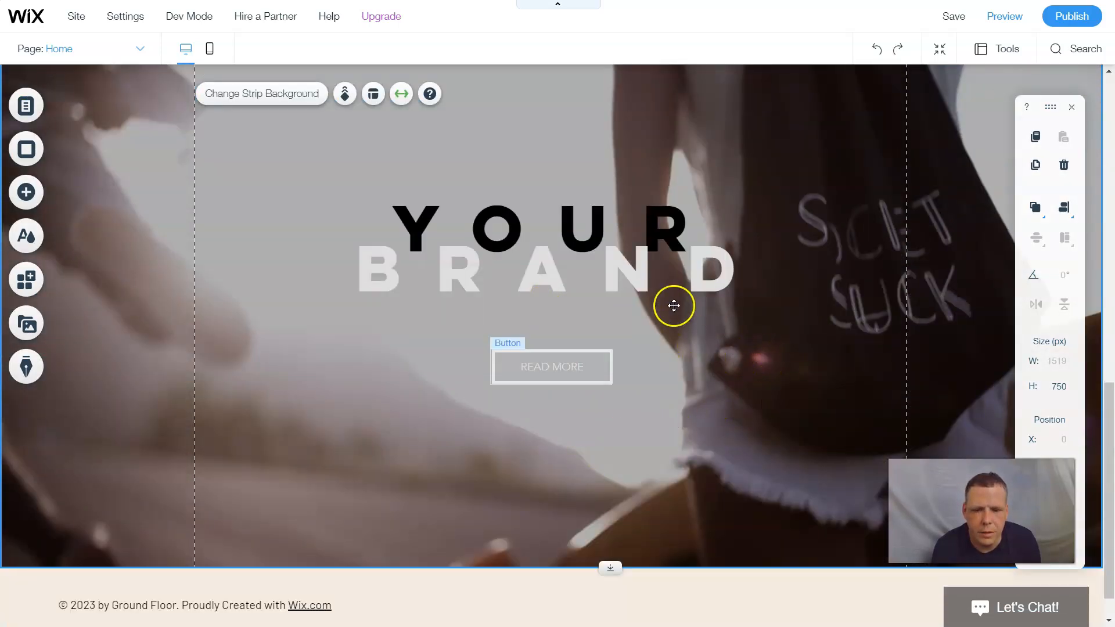
left_click(640, 272)
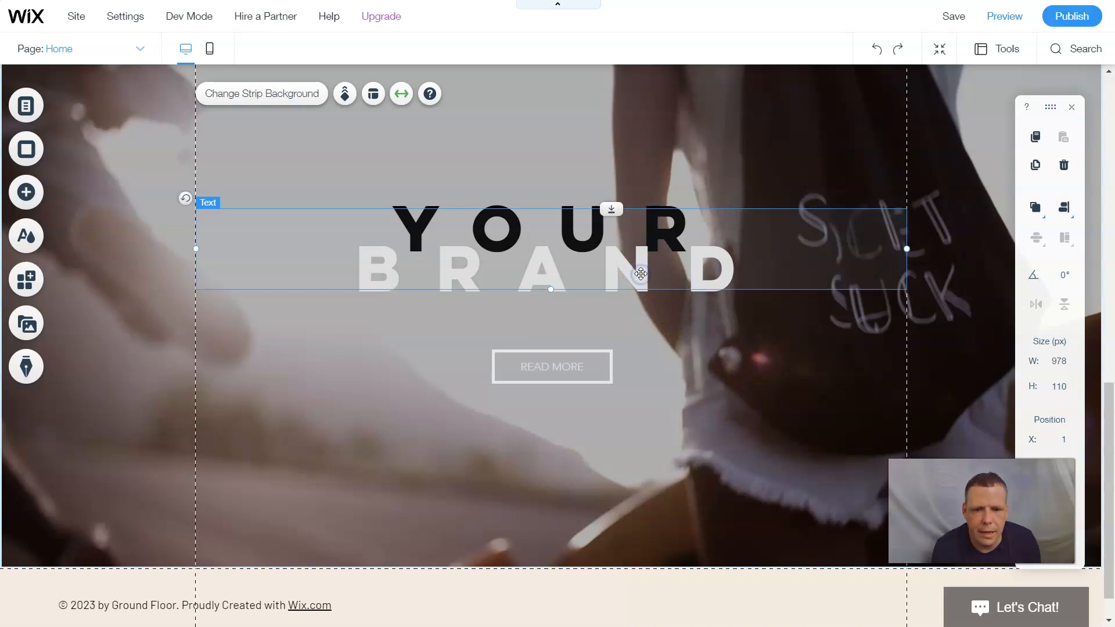
- Type 'YOUR' and 'CHOICE' on two new lines beneath BRAND in the welcome heading
double_click(766, 269)
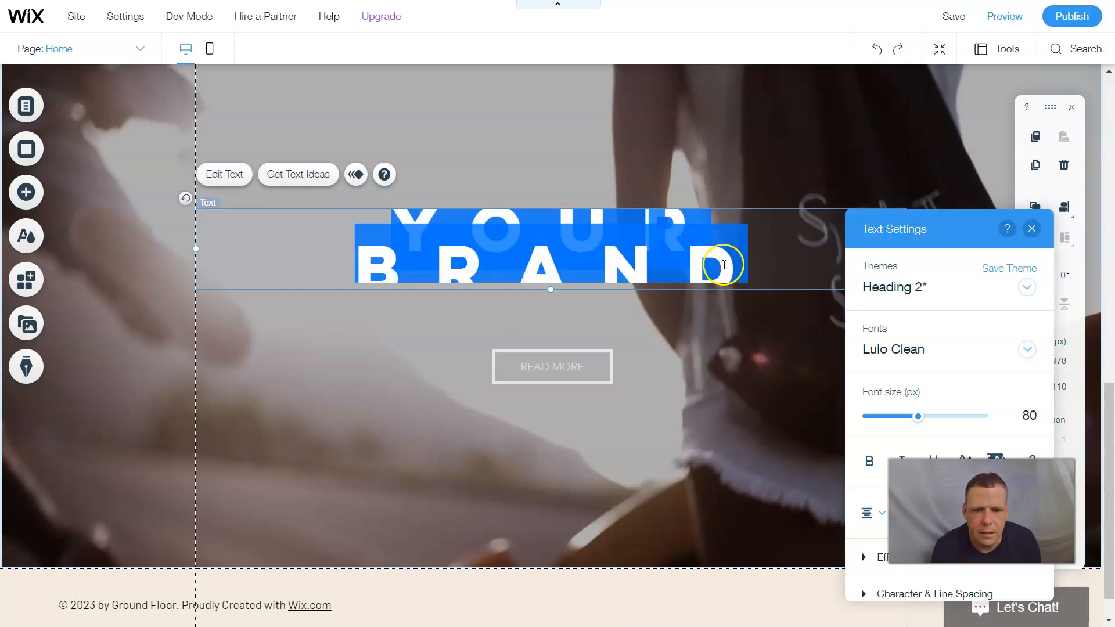
left_click(776, 260)
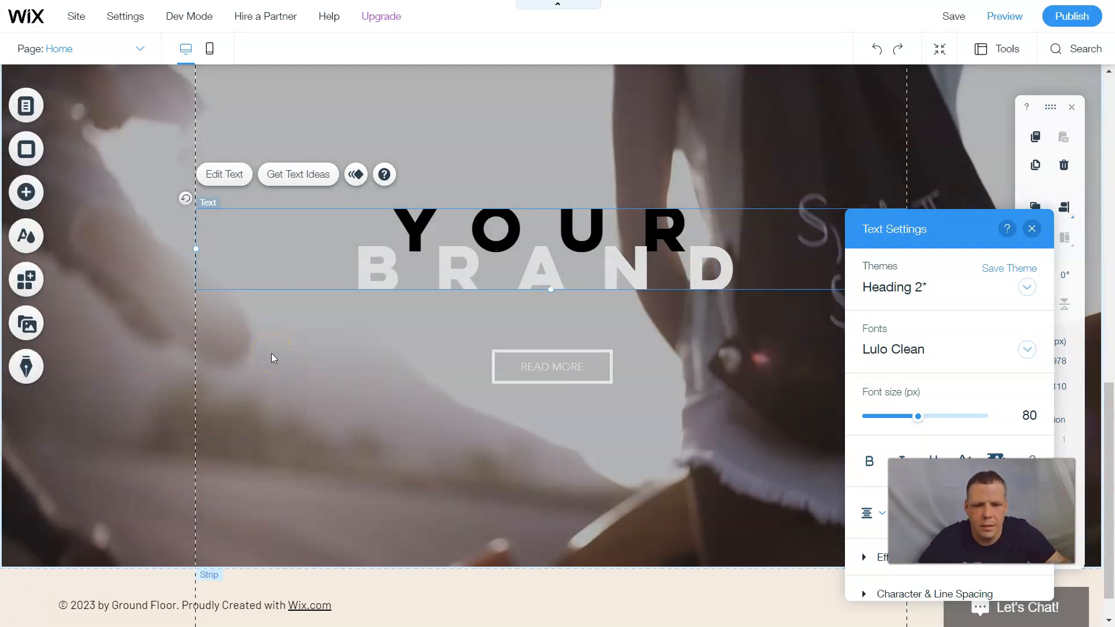
key("Return")
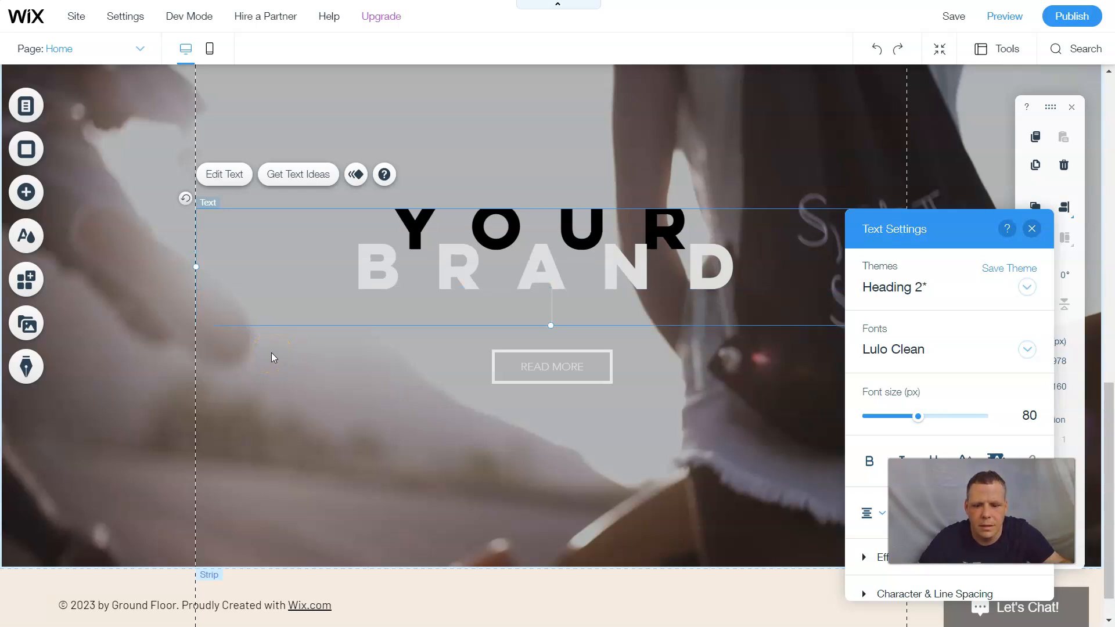
type("YOUR")
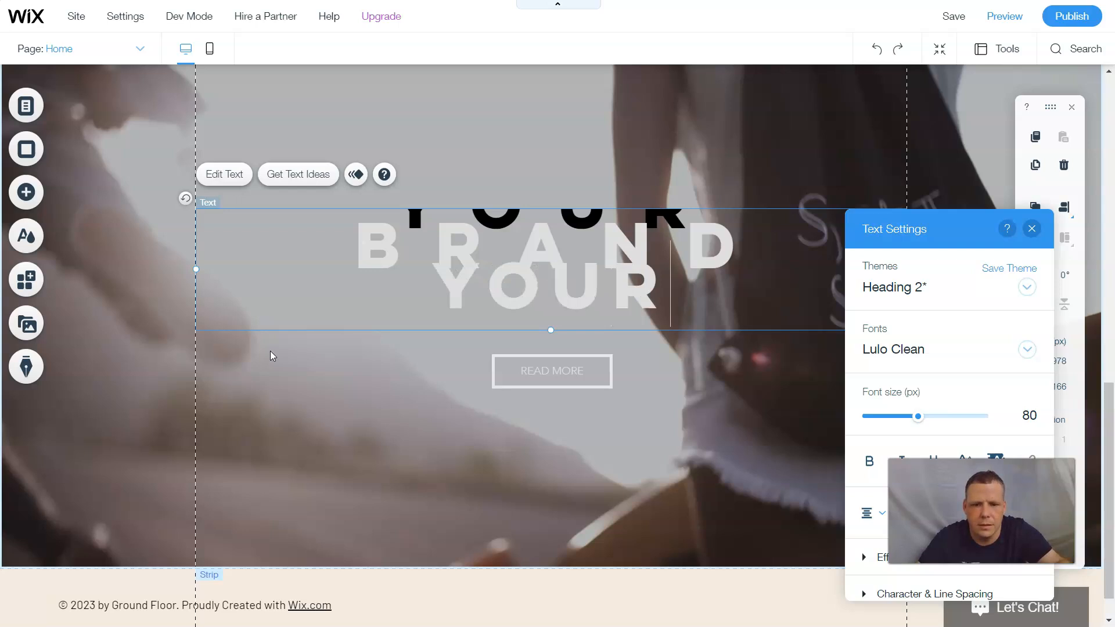
key("Return")
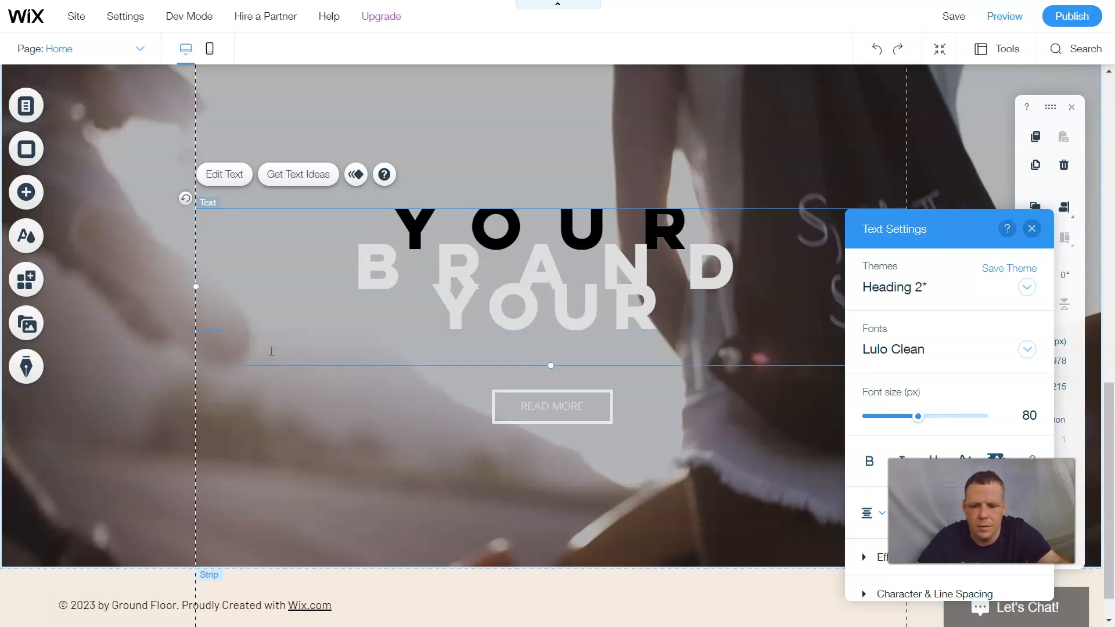
type("CHOICE")
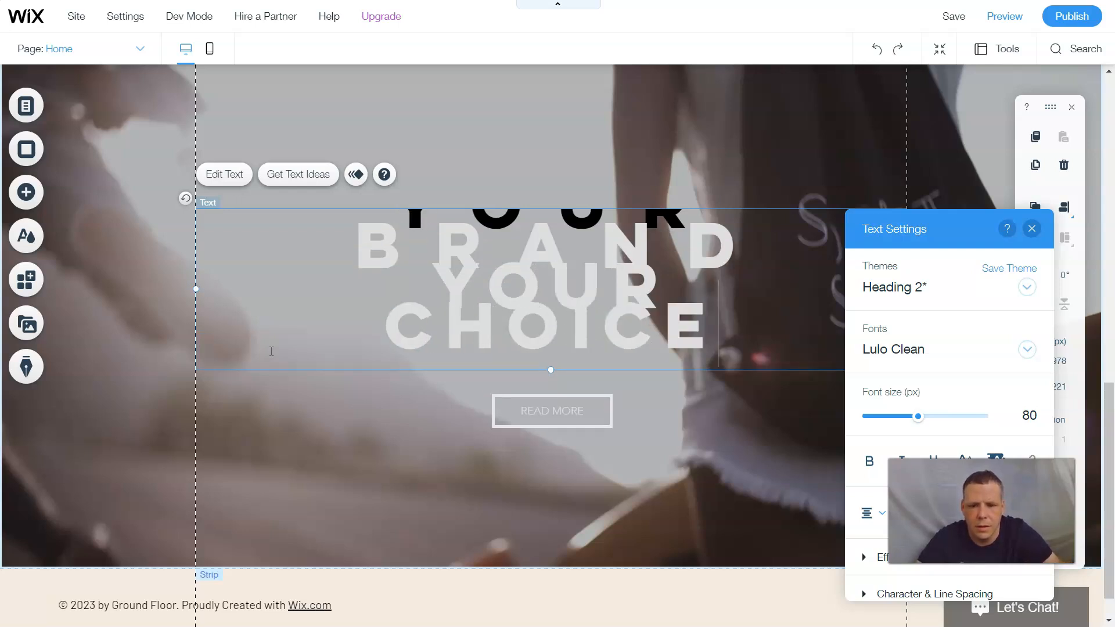
scroll(752, 224, "up", 5)
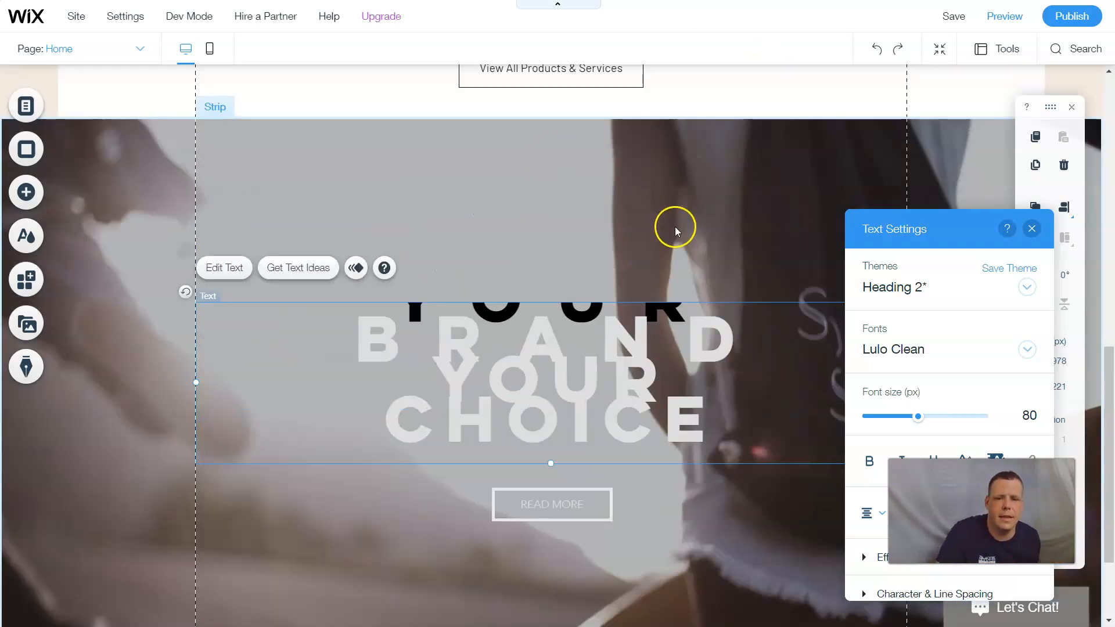
scroll(663, 343, "down", 3)
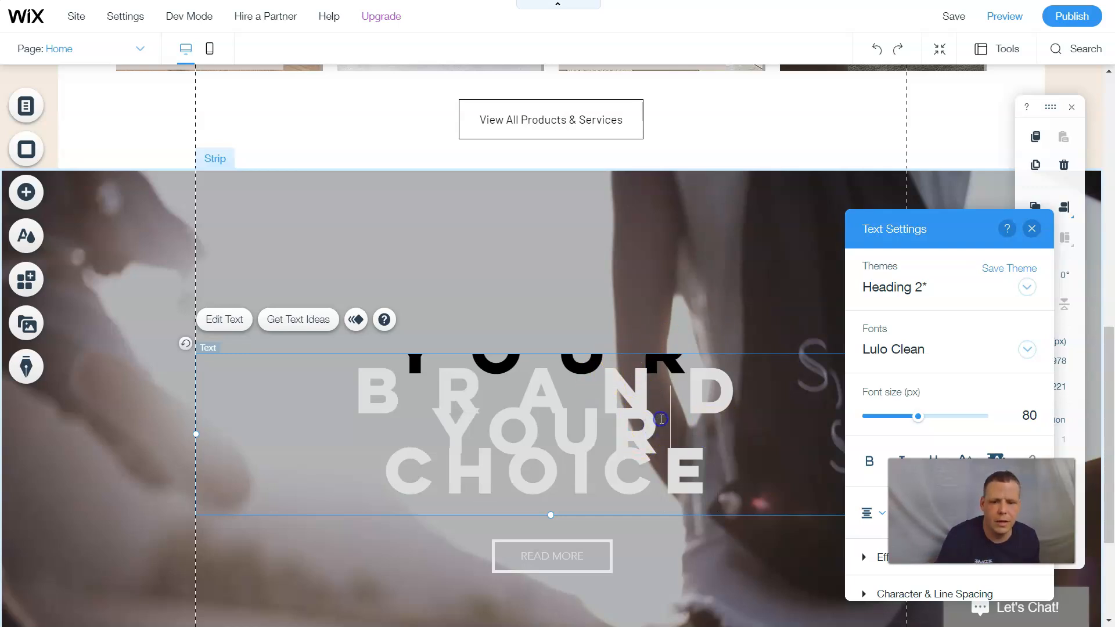
- Colour the newly added word YOUR black and finish editing the heading
double_click(623, 423)
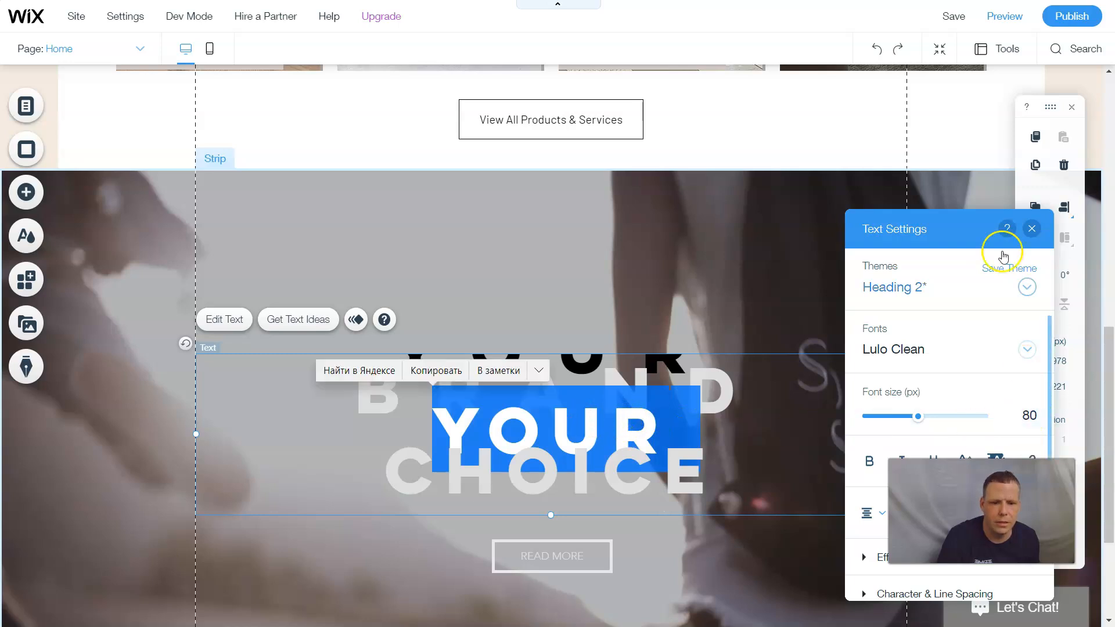
left_click_drag(905, 231, 728, 158)
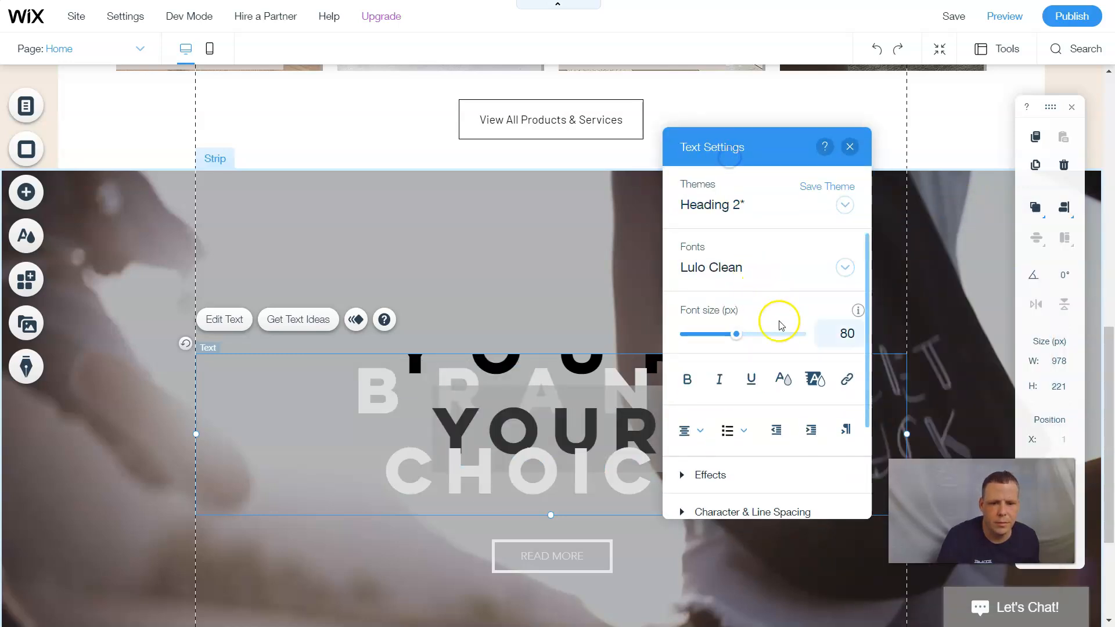
left_click(782, 380)
left_click(789, 256)
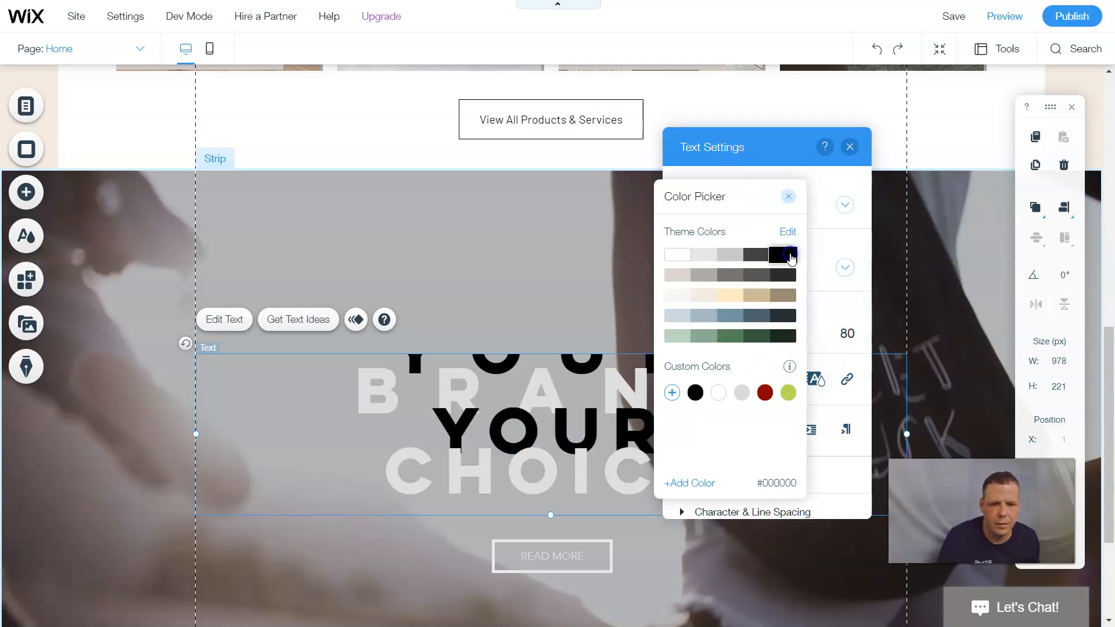
left_click(790, 255)
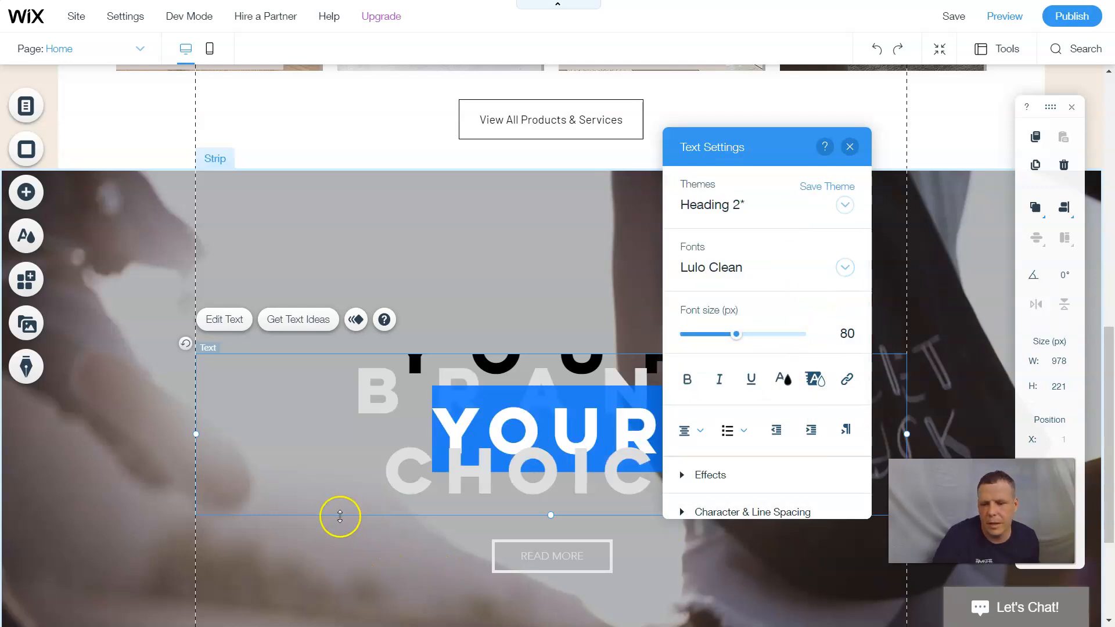
left_click(354, 558)
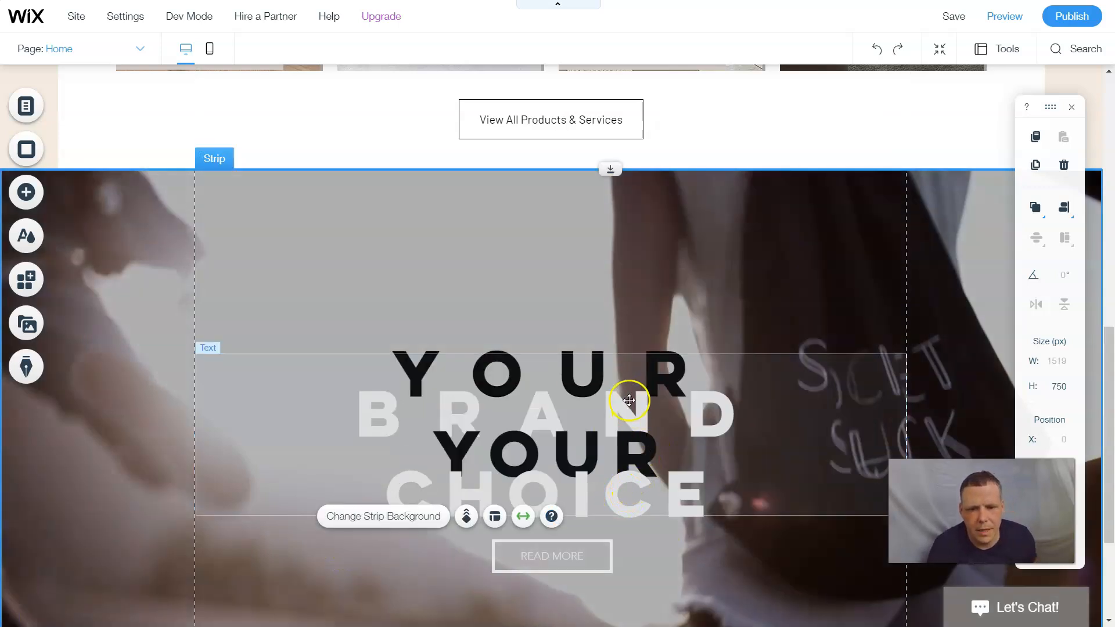
- Reopen the heading for editing and adjust text selections, including the word BRAND
left_click(719, 382)
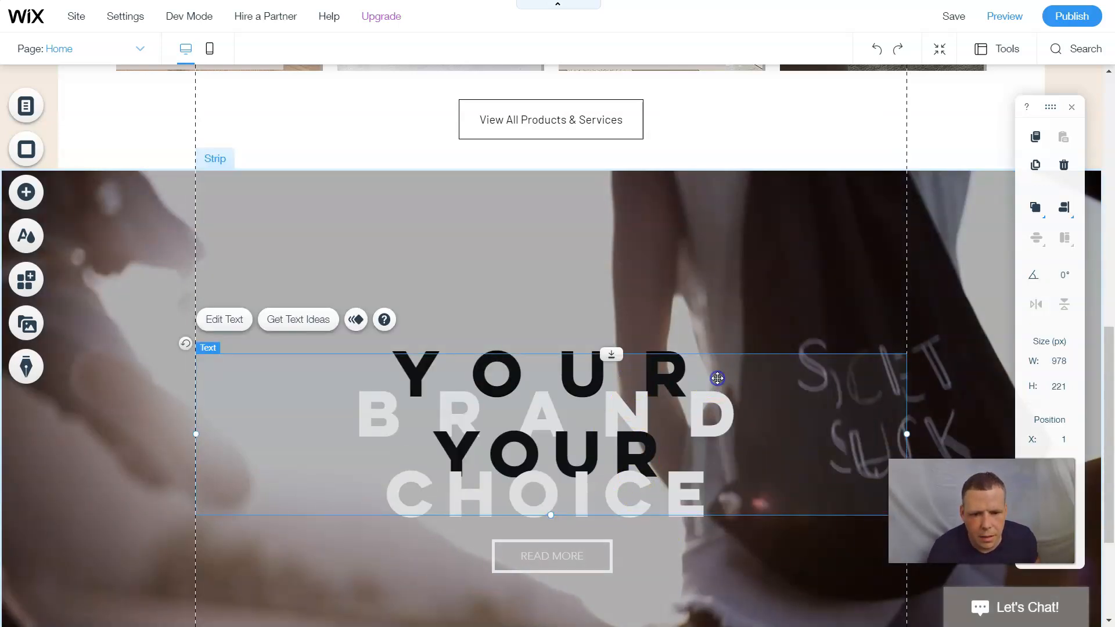
double_click(717, 373)
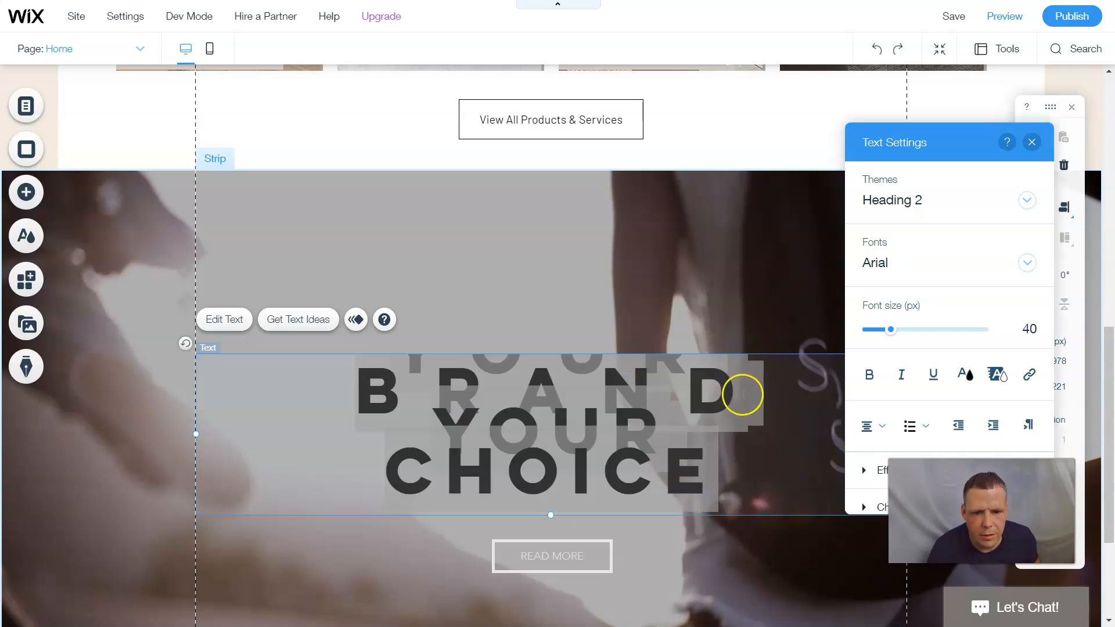
key("ctrl+a")
scroll(798, 414, "up", 1)
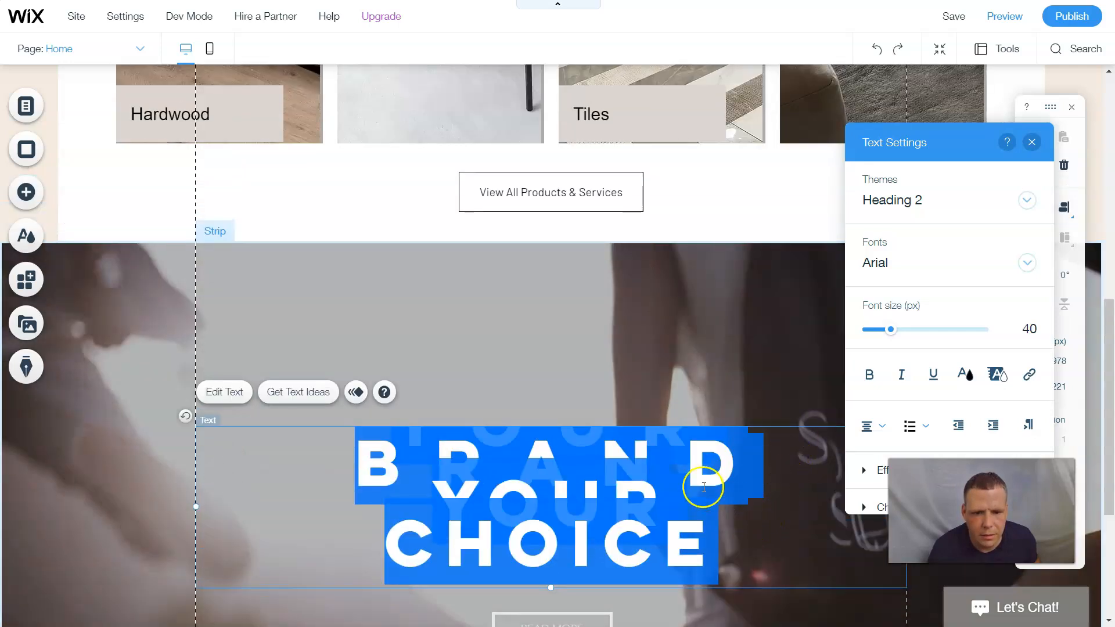
left_click(703, 486)
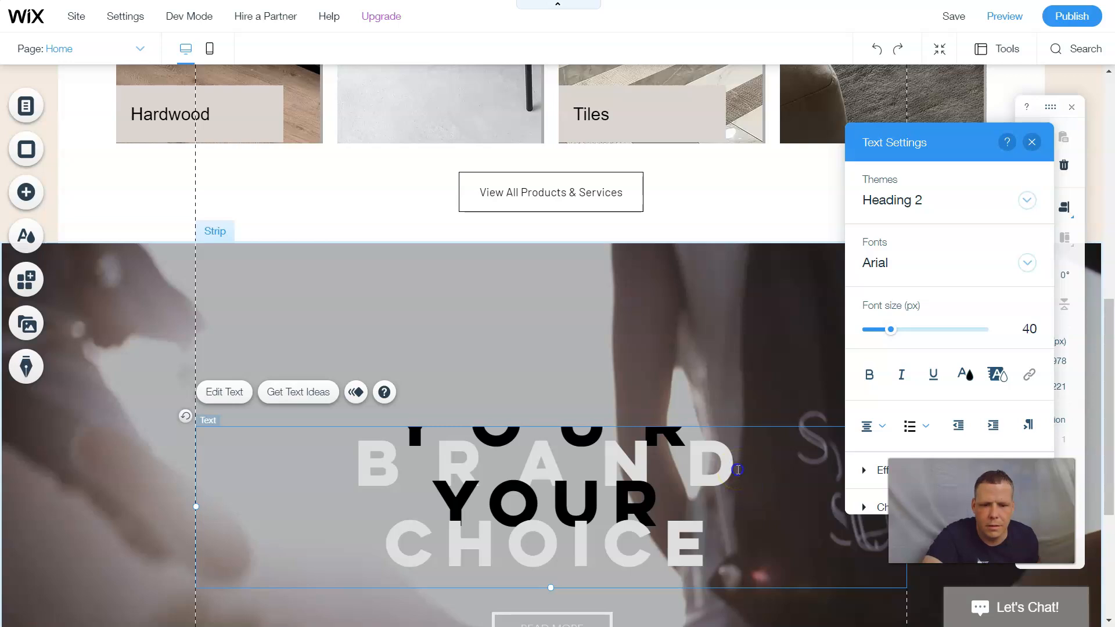
double_click(706, 468)
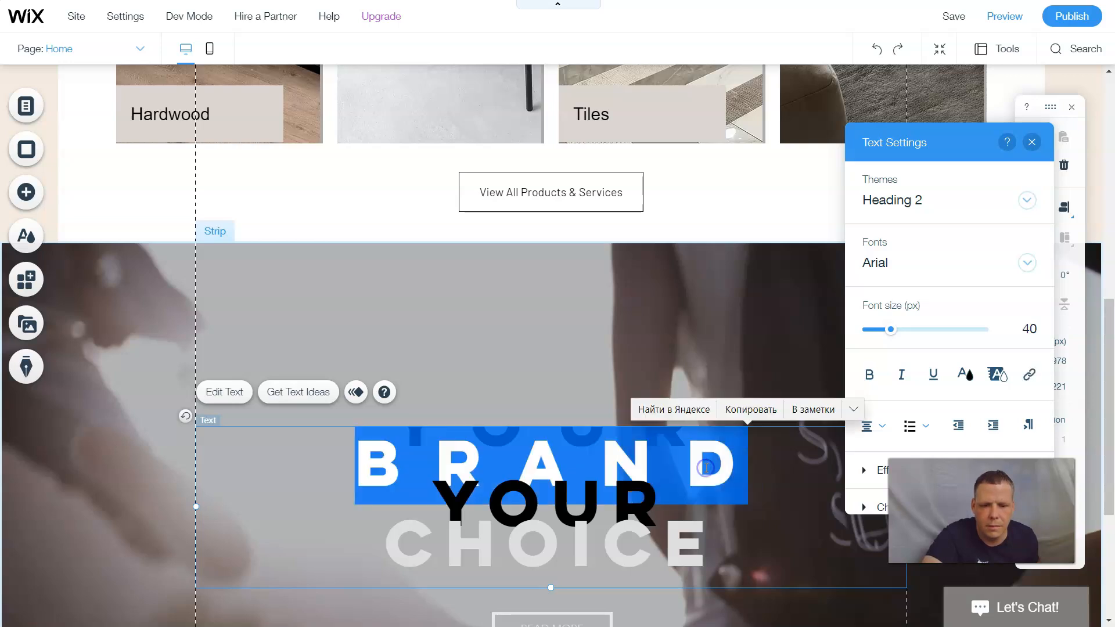
left_click(754, 473)
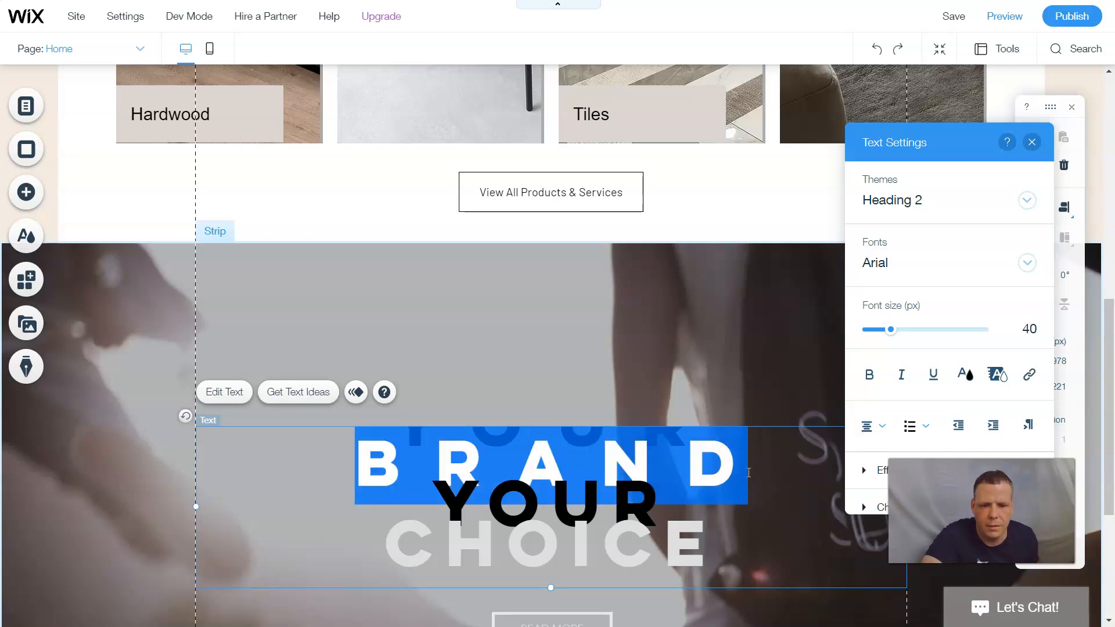
left_click(751, 474)
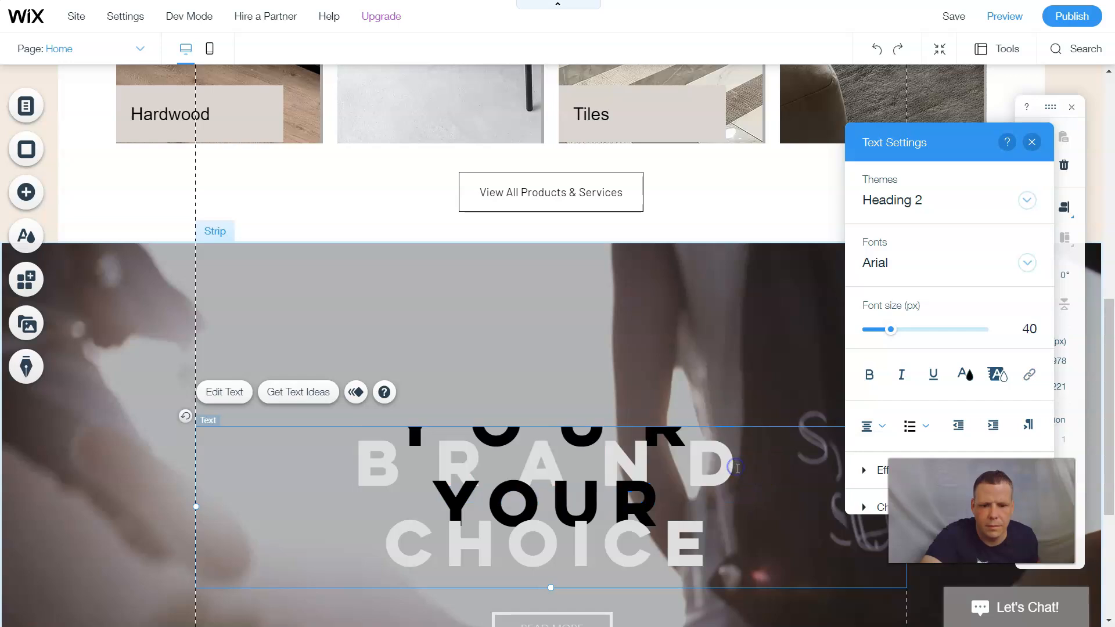
double_click(740, 481)
left_click(704, 488)
left_click(703, 485)
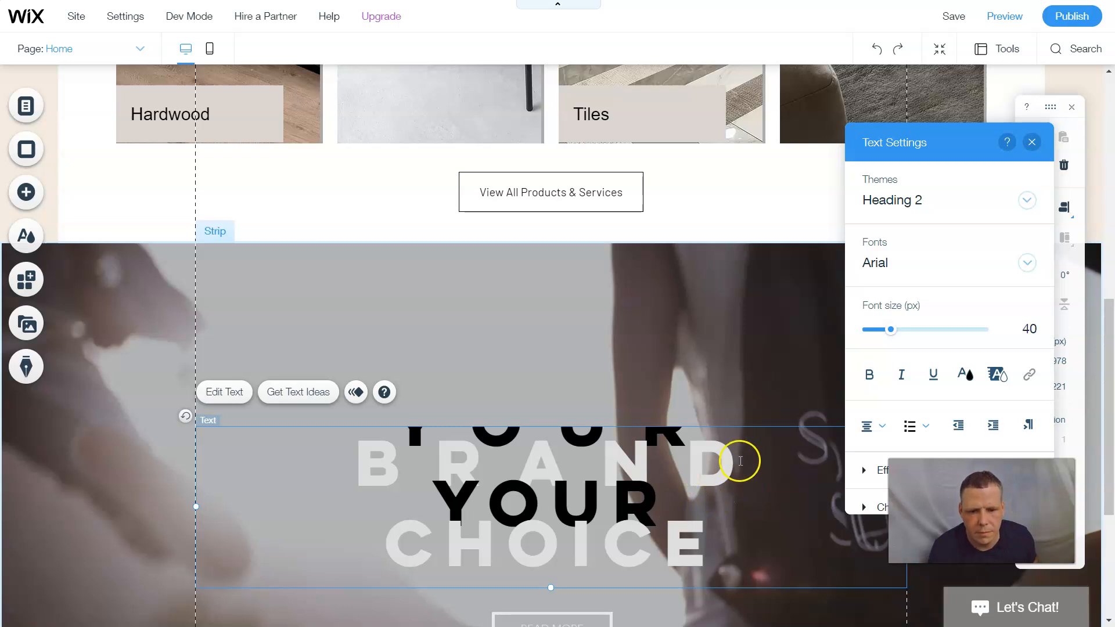
- Close the text settings and drag the heading box up above the READ MORE button
scroll(673, 451, "up", 3)
left_click(1032, 142)
scroll(746, 378, "down", 6)
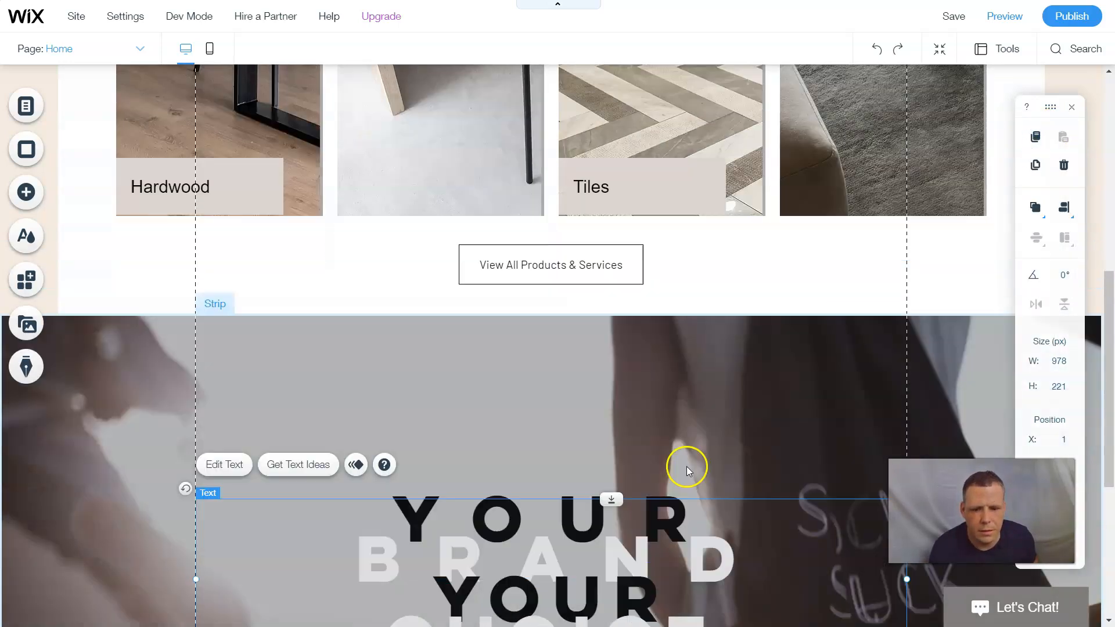
scroll(702, 403, "up", 1)
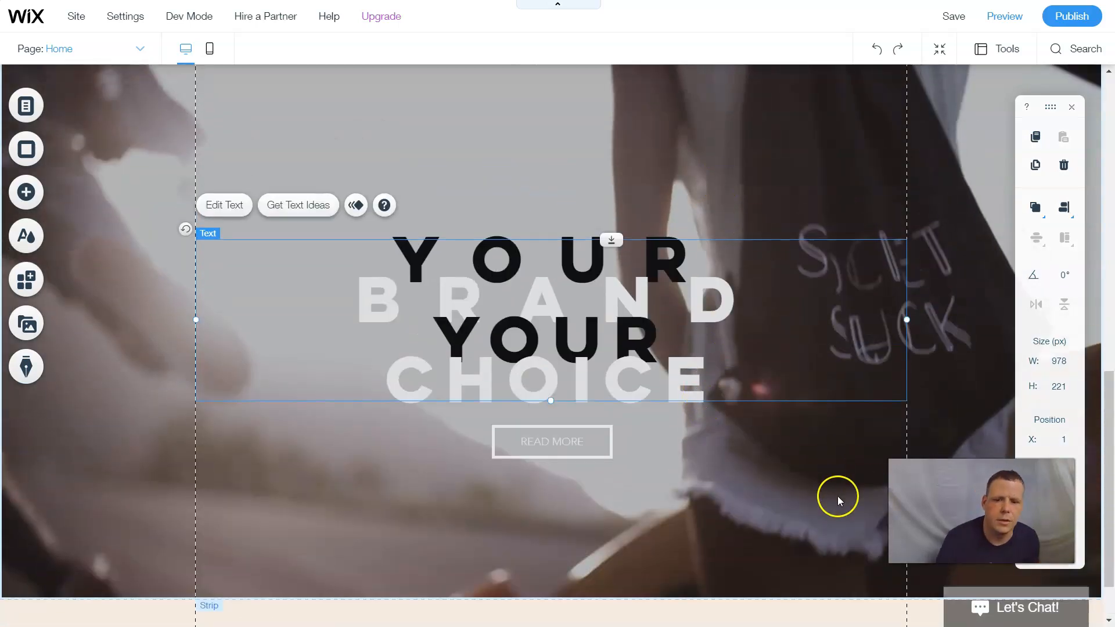
left_click_drag(624, 375, 622, 326)
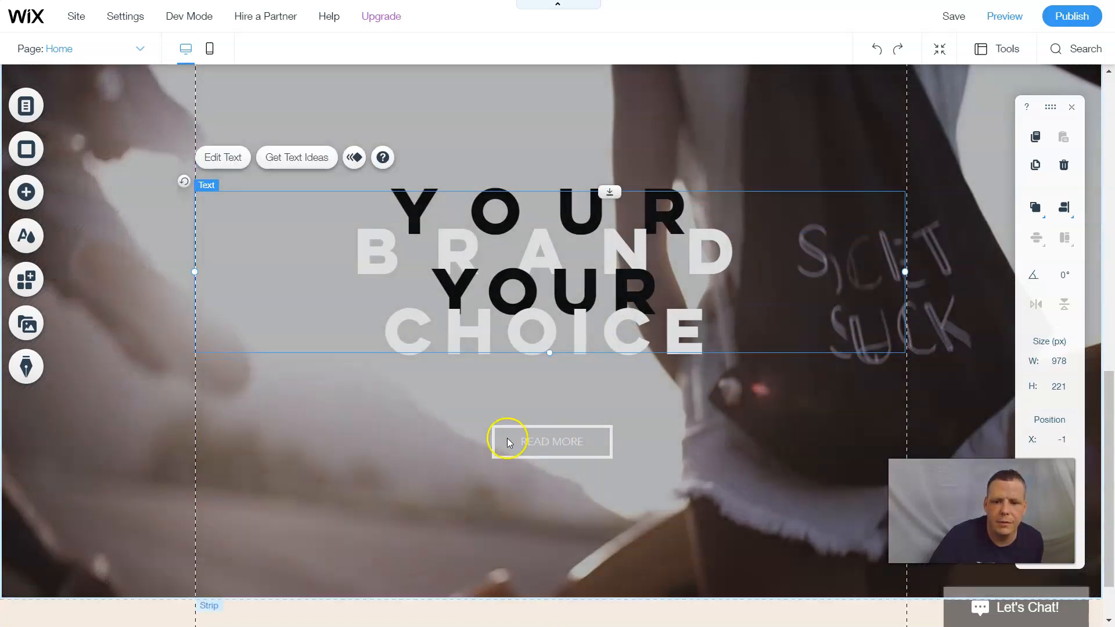
- Customize the READ MORE button's design and make its text italic
left_click(508, 443)
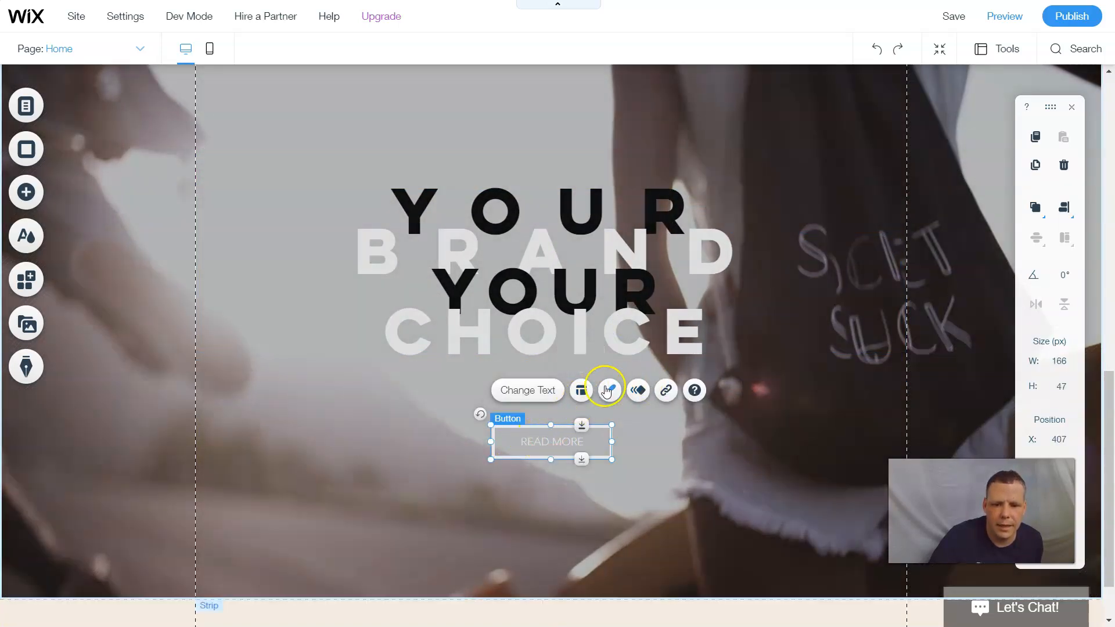
left_click(606, 391)
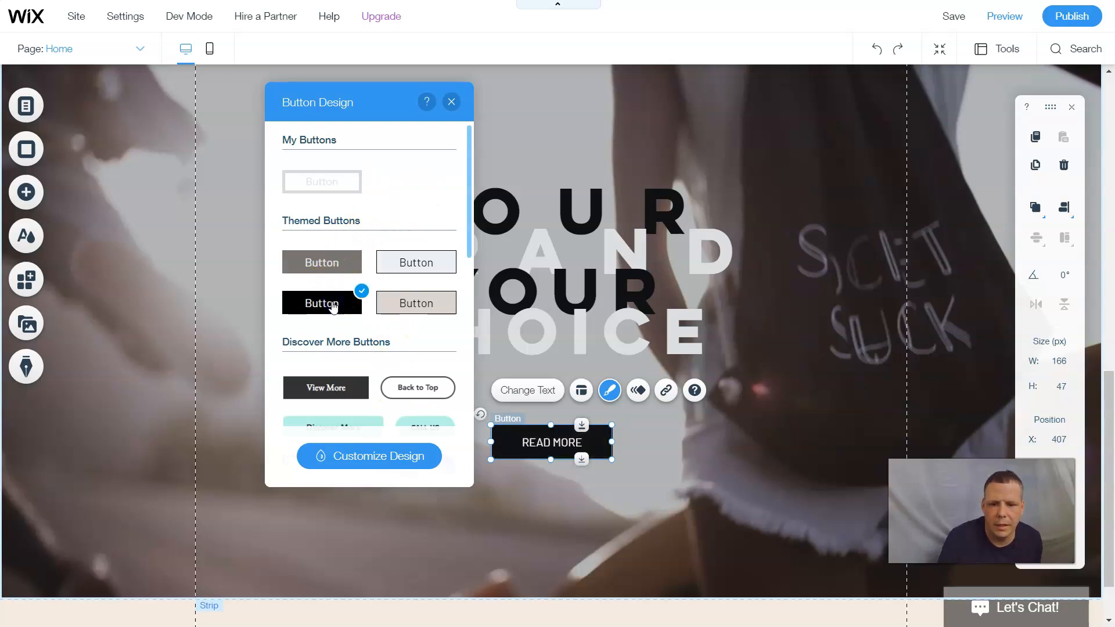
left_click(382, 462)
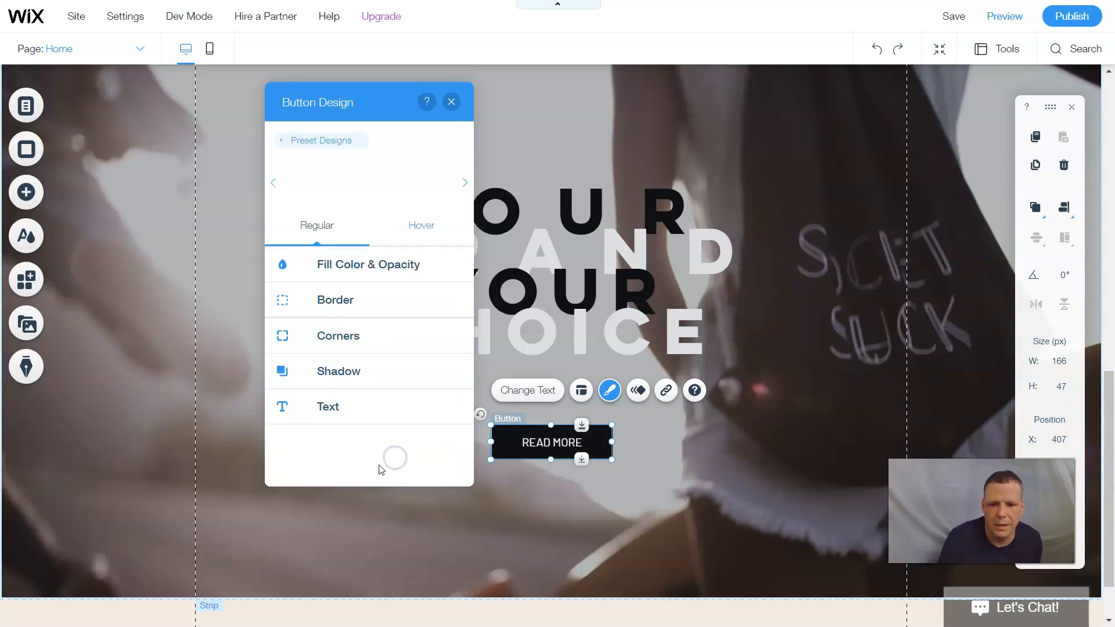
left_click(378, 408)
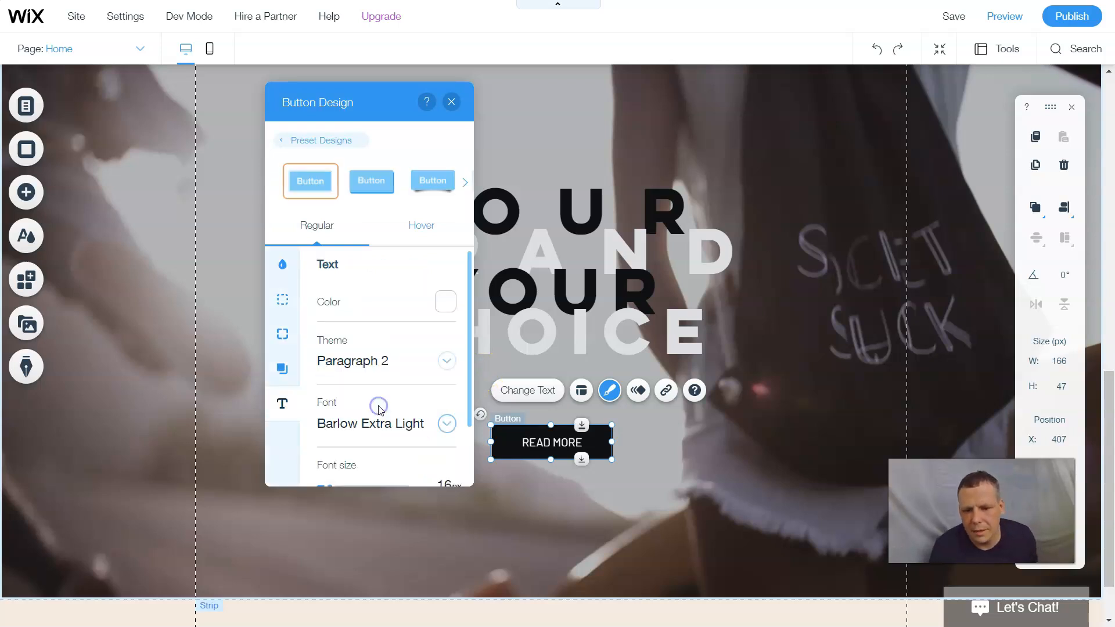
scroll(405, 338, "down", 1)
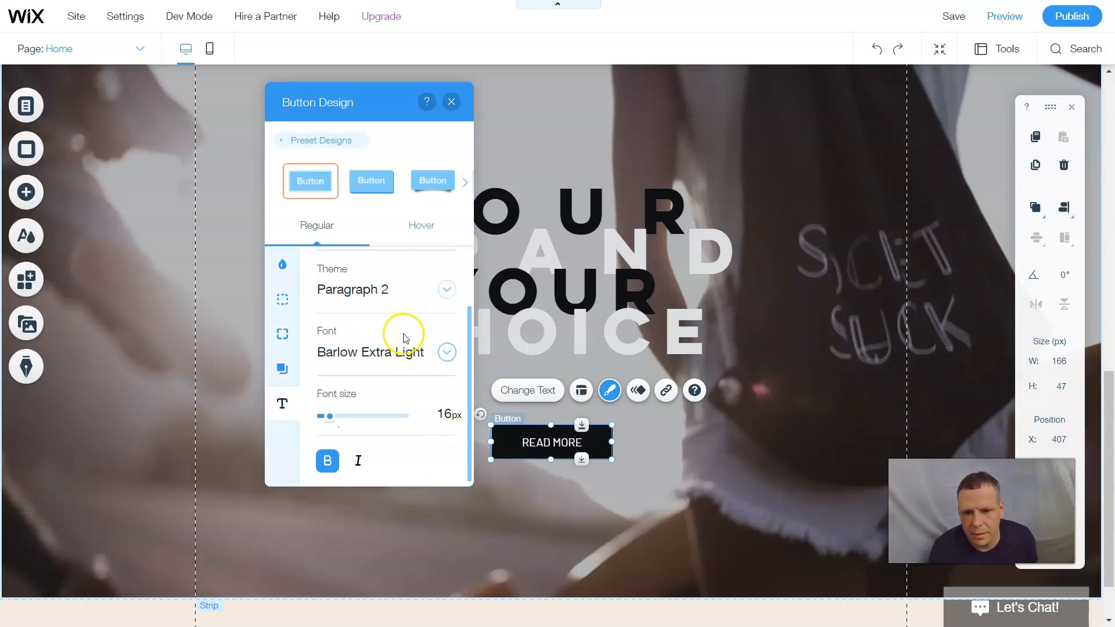
left_click(358, 462)
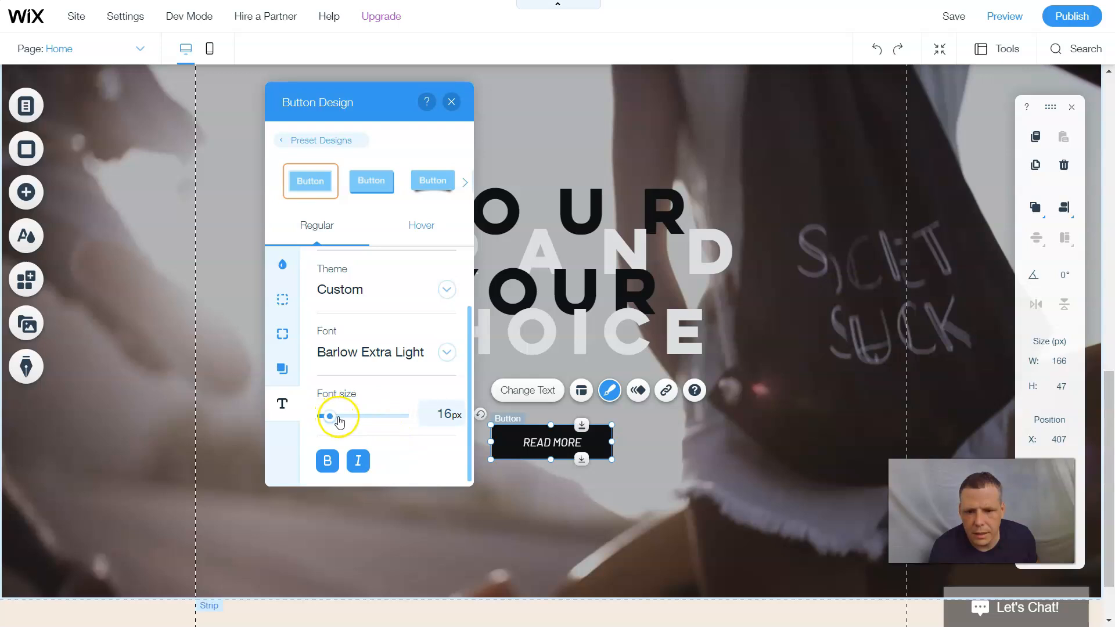
scroll(360, 352, "up", 2)
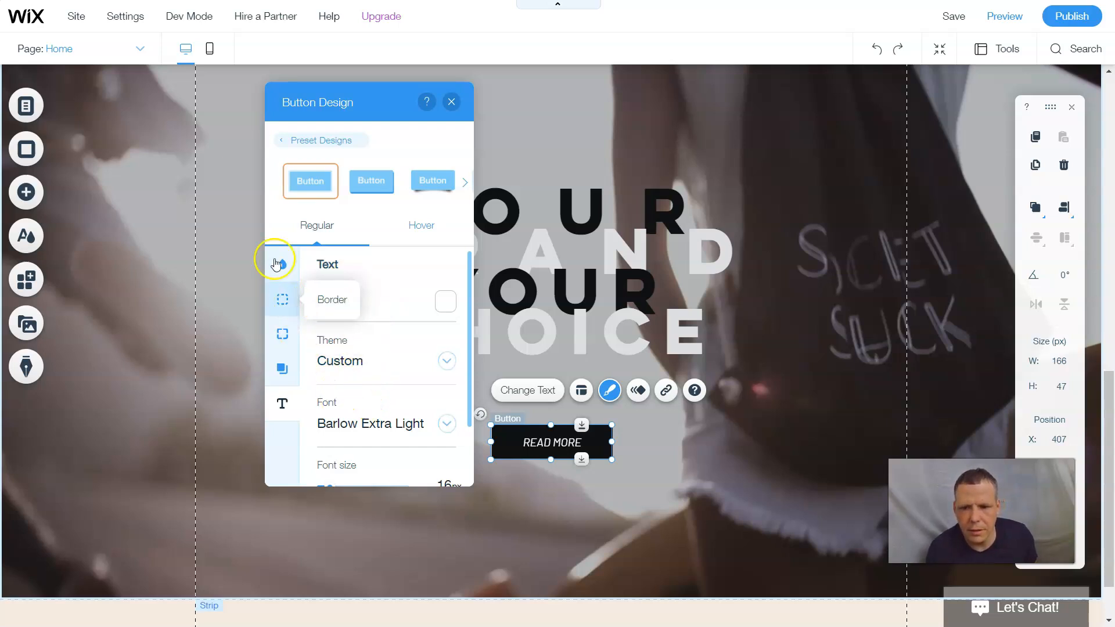
- Give the READ MORE button a white 8 px border
left_click(289, 299)
left_click(447, 324)
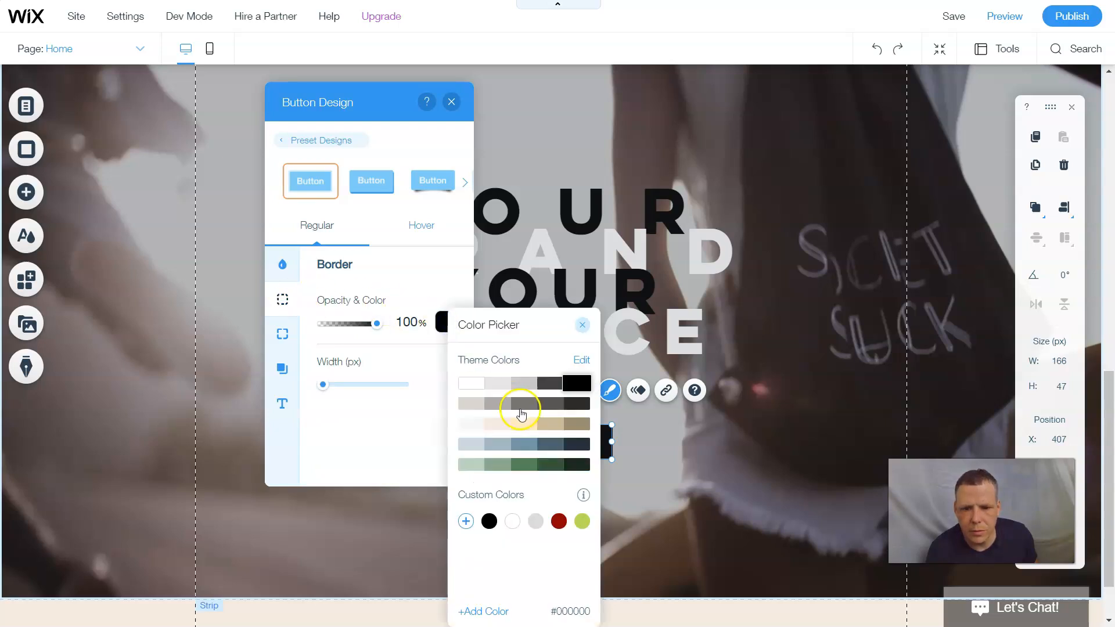
left_click(475, 382)
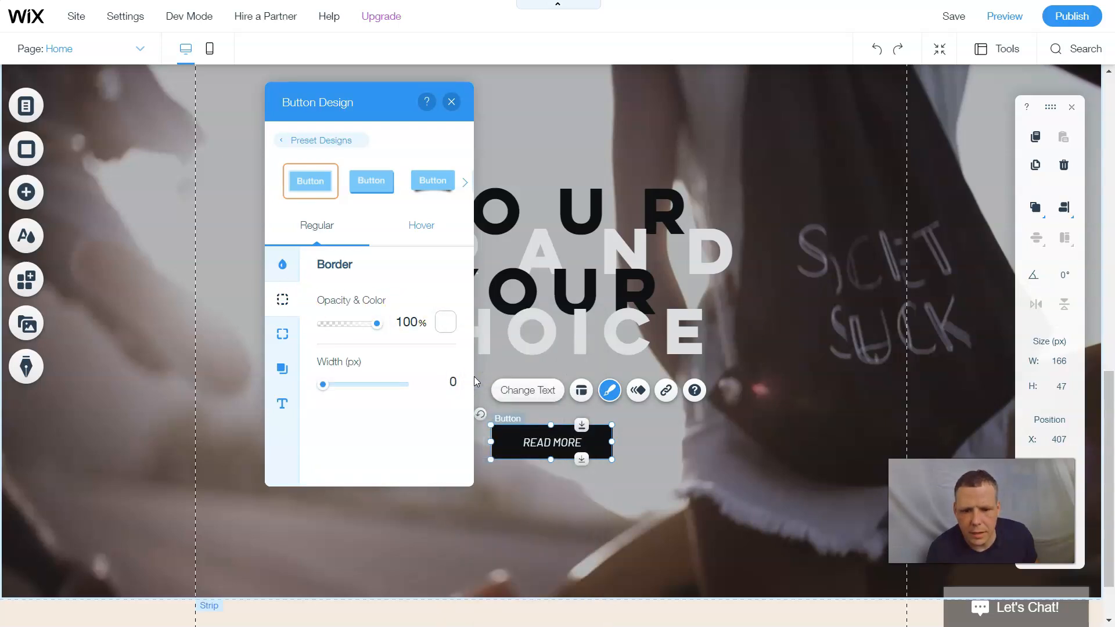
left_click(349, 384)
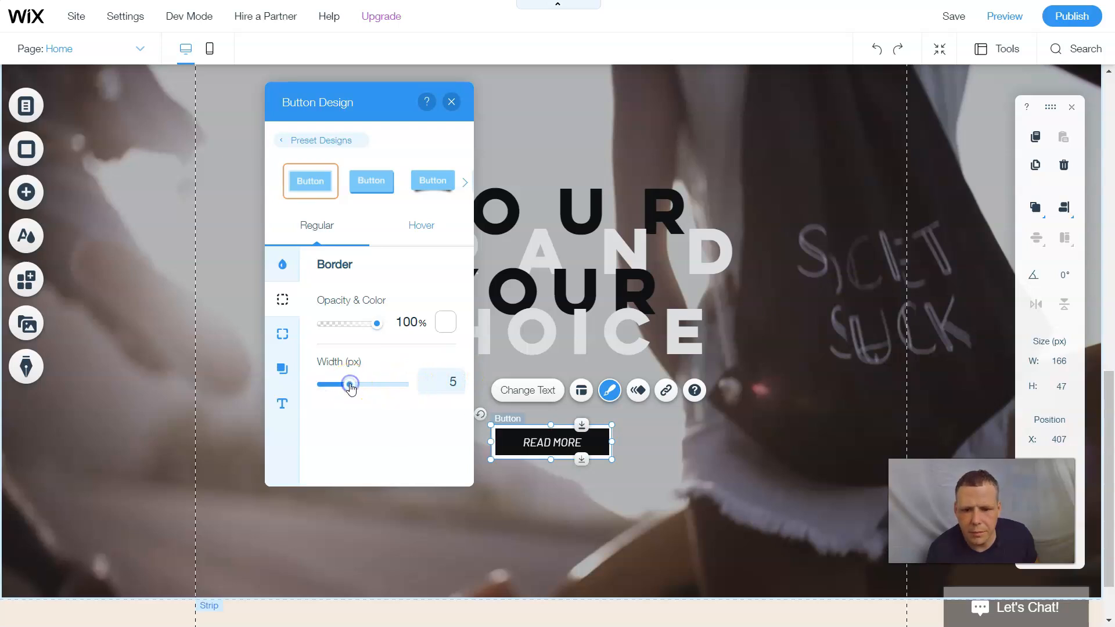
left_click_drag(360, 386, 370, 388)
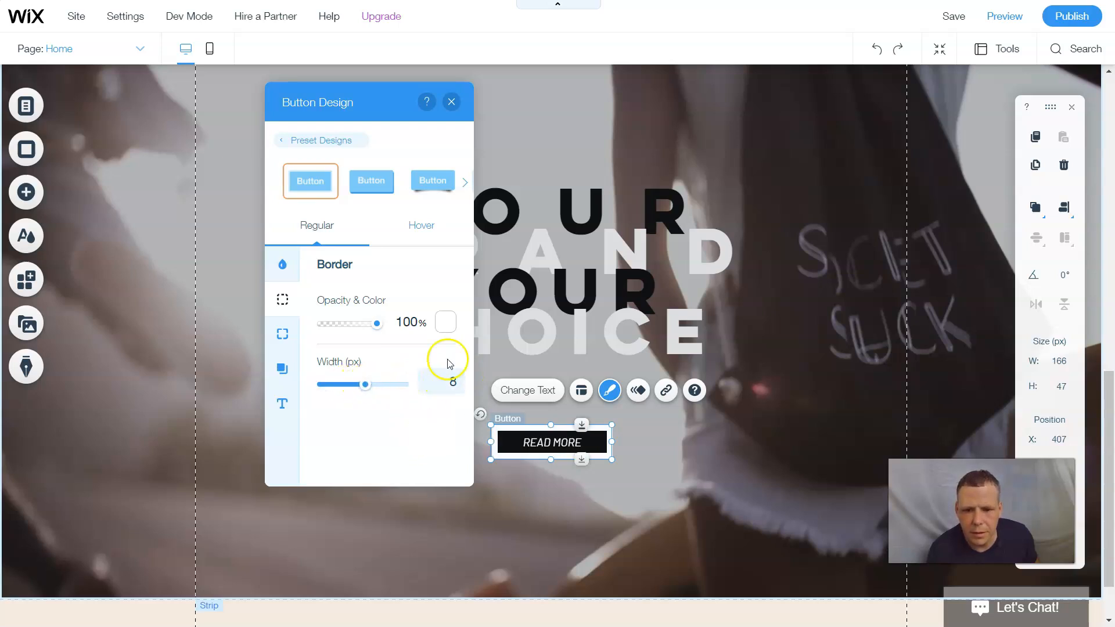
- Close the design settings and centre the button just below the heading
left_click(452, 102)
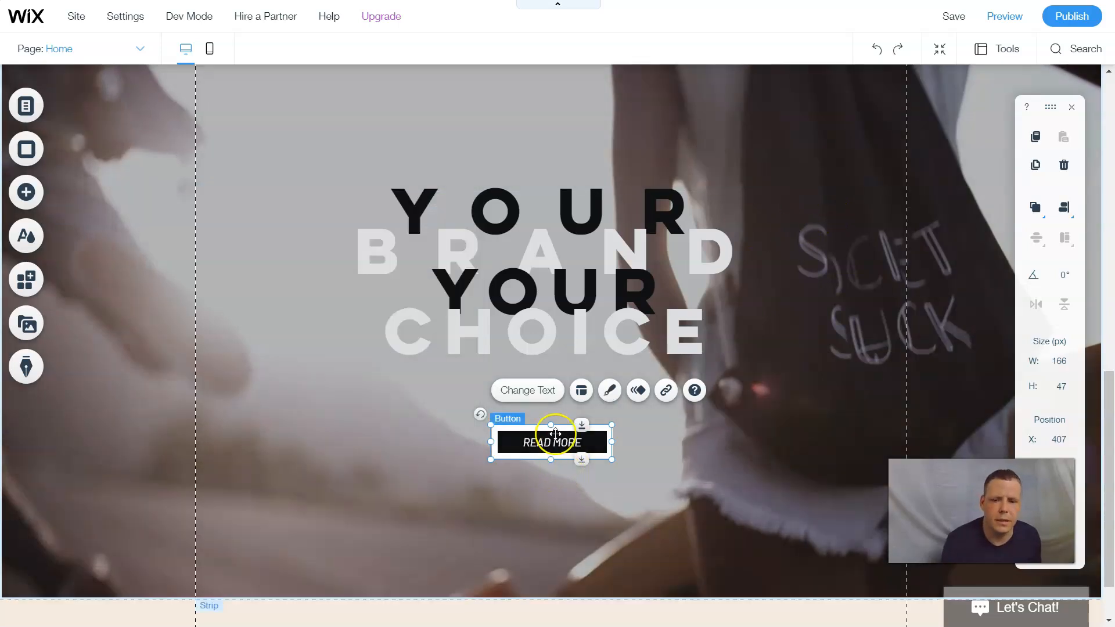
left_click_drag(551, 442, 533, 471)
left_click_drag(665, 446, 555, 422)
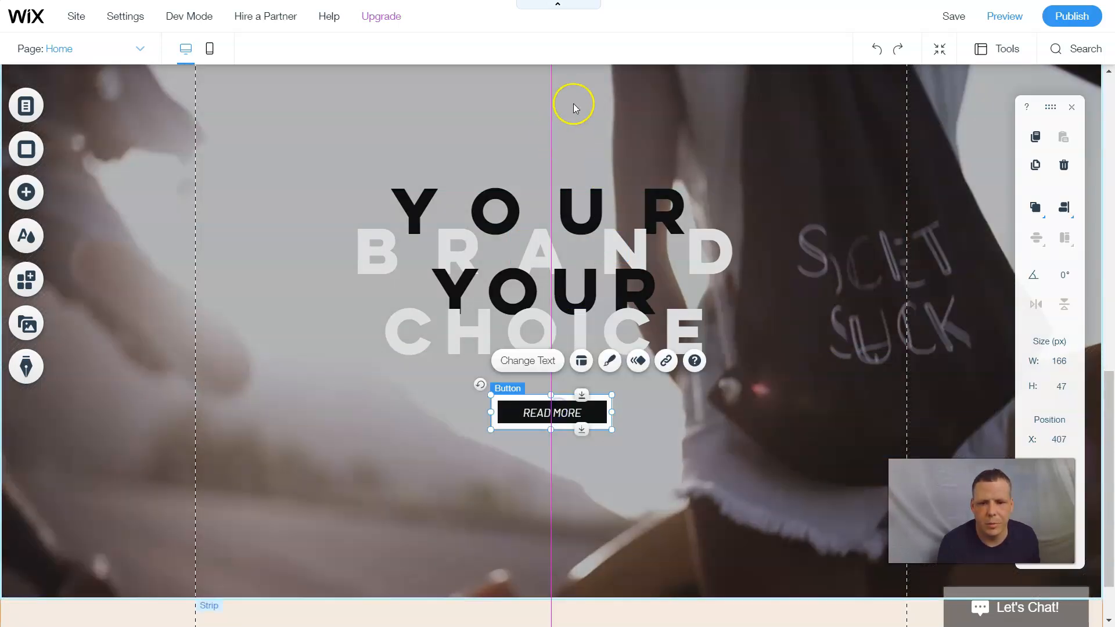
- Select the READ MORE button and choose Fold-In from Choose Animation
left_click(709, 454)
left_click(538, 425)
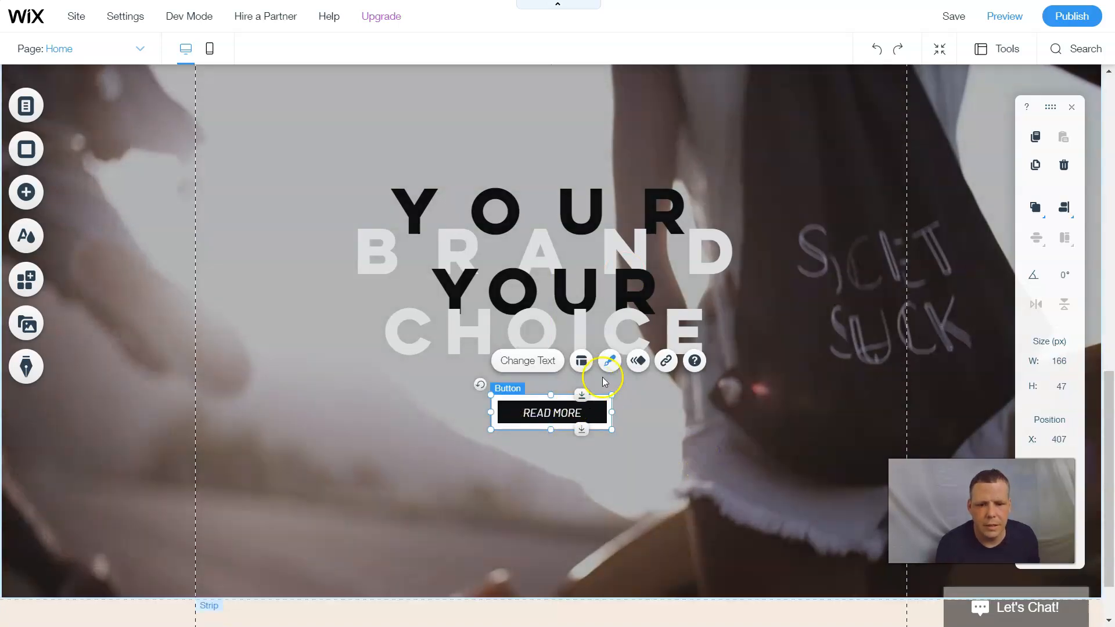
left_click(638, 360)
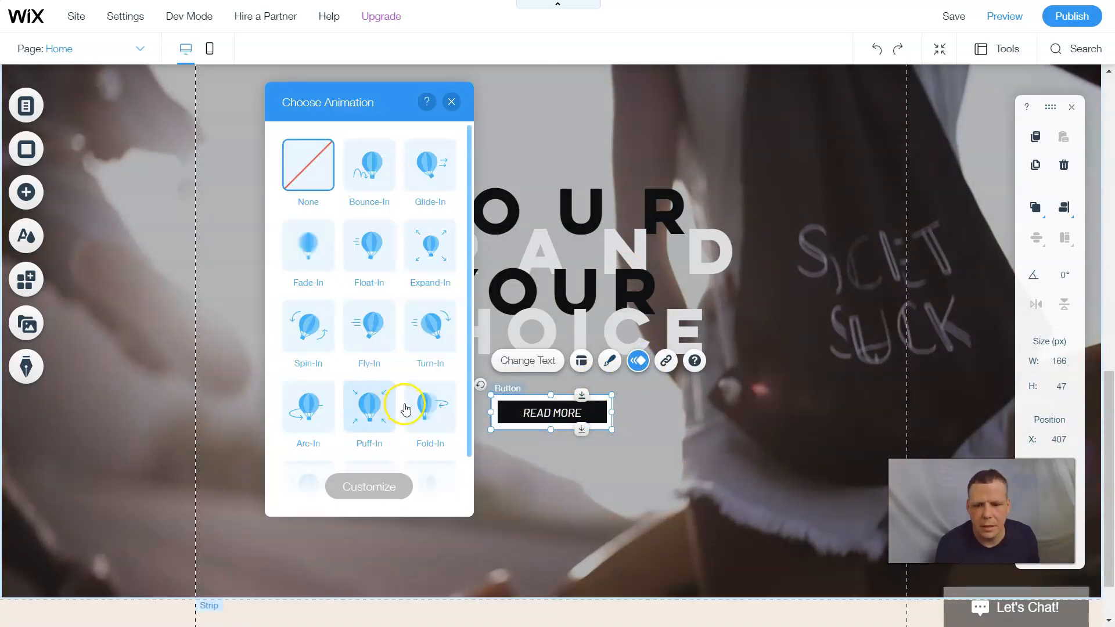
left_click(428, 405)
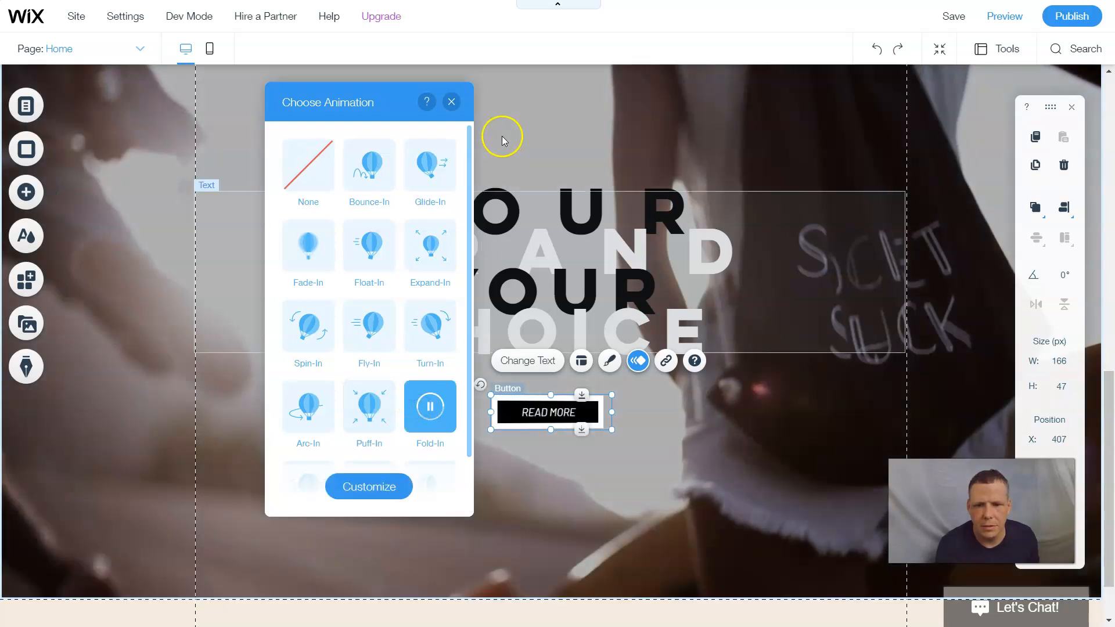
left_click(452, 102)
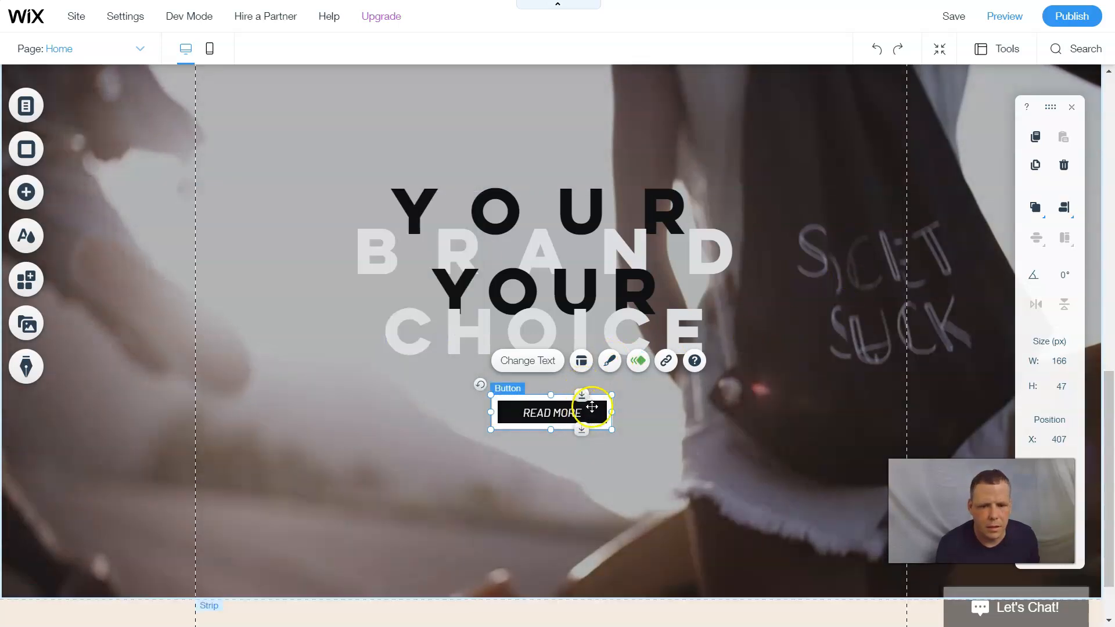
scroll(795, 238, "up", 5)
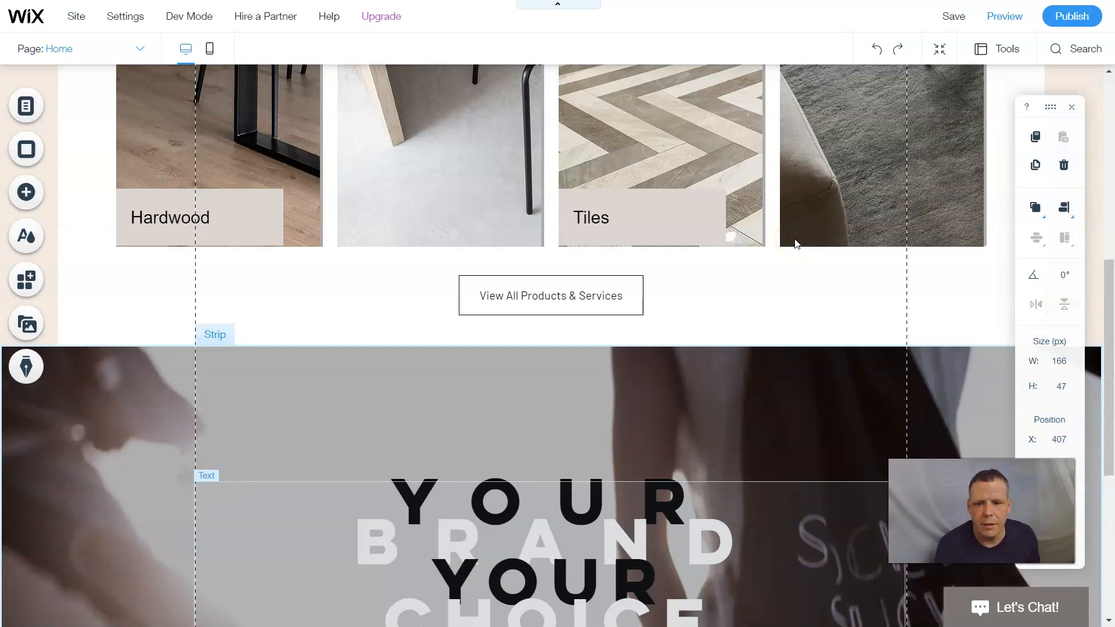
- Move the video strip above the product tiles and push the tiles strip down
left_click(681, 392)
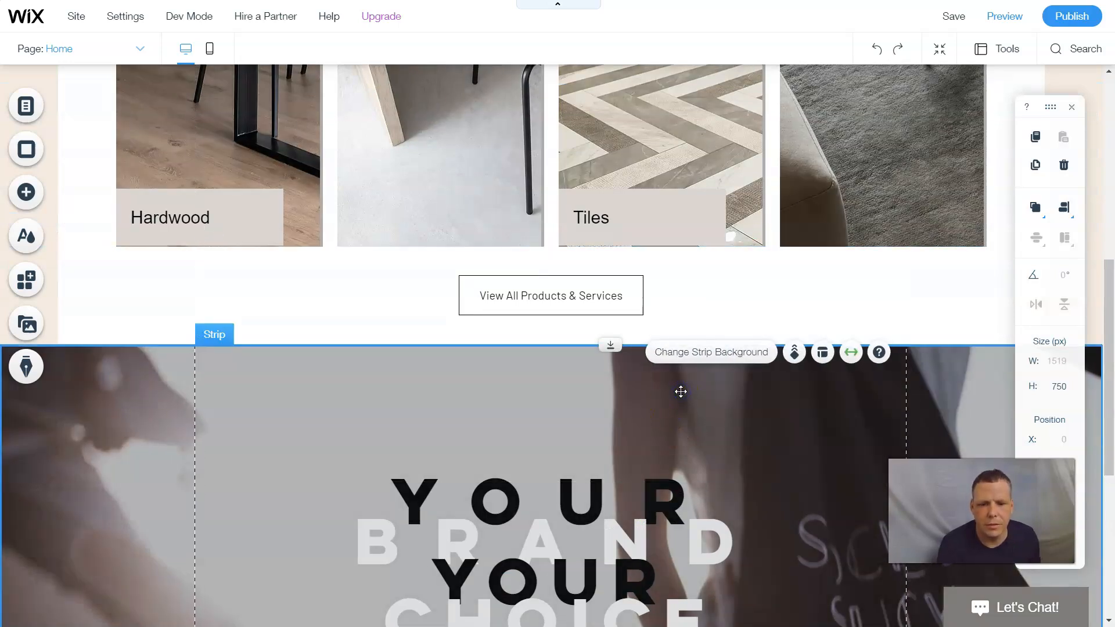
left_click_drag(673, 315, 648, 357)
scroll(717, 249, "up", 10)
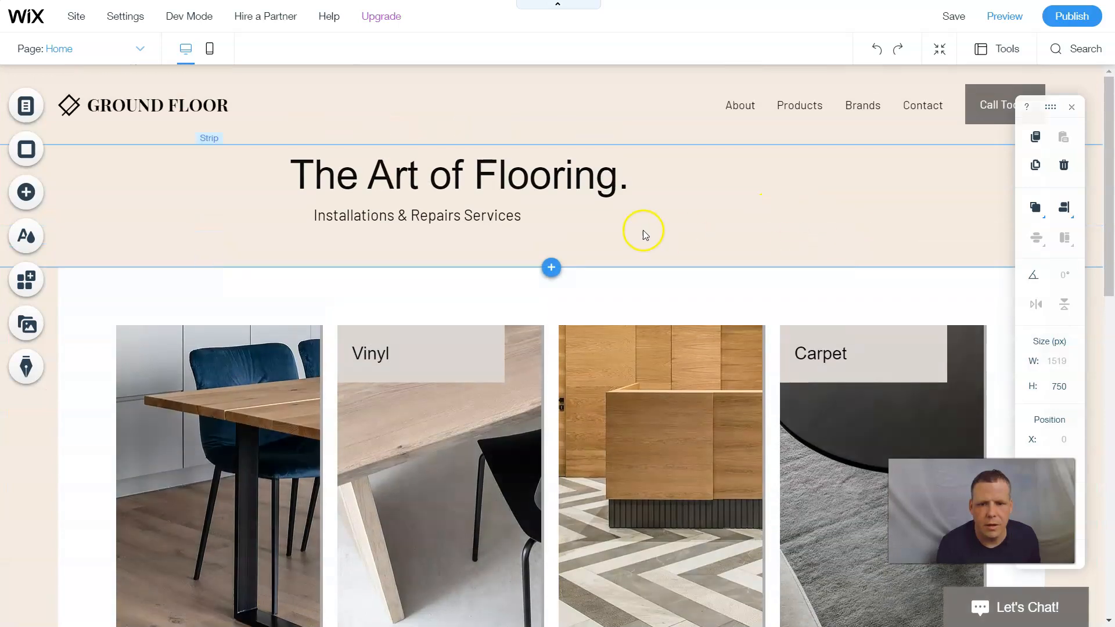
left_click(647, 239)
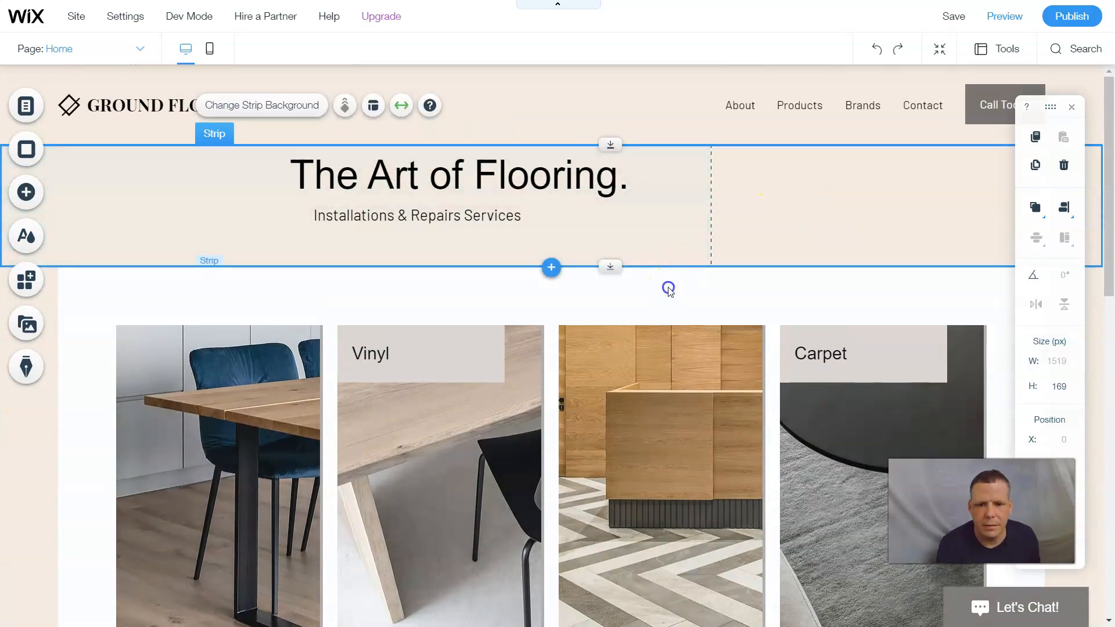
left_click(668, 286)
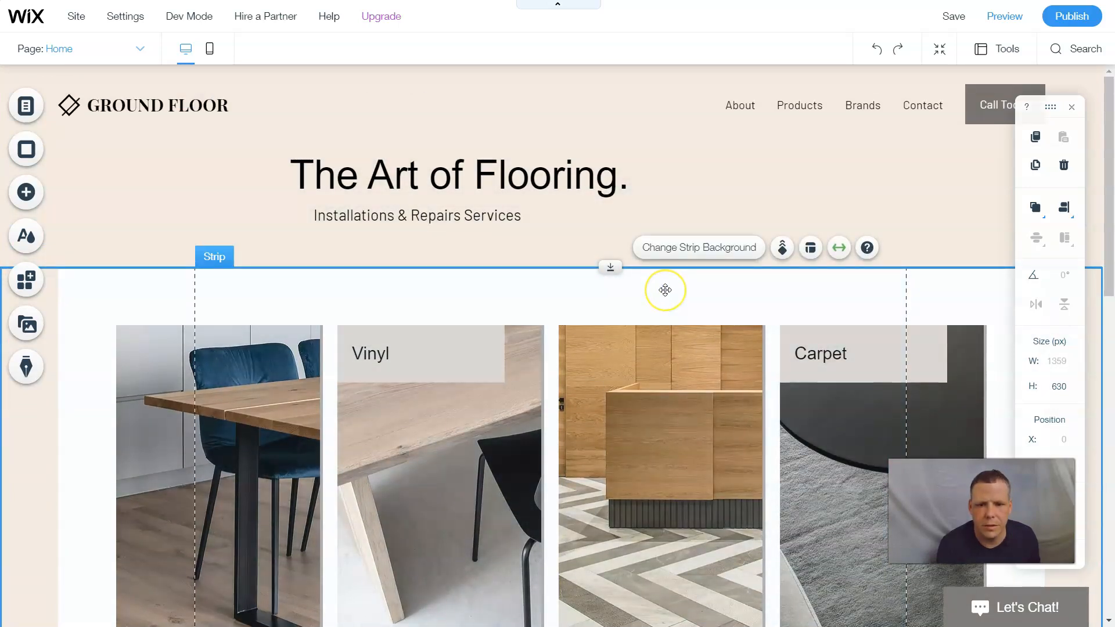
left_click_drag(666, 289, 695, 364)
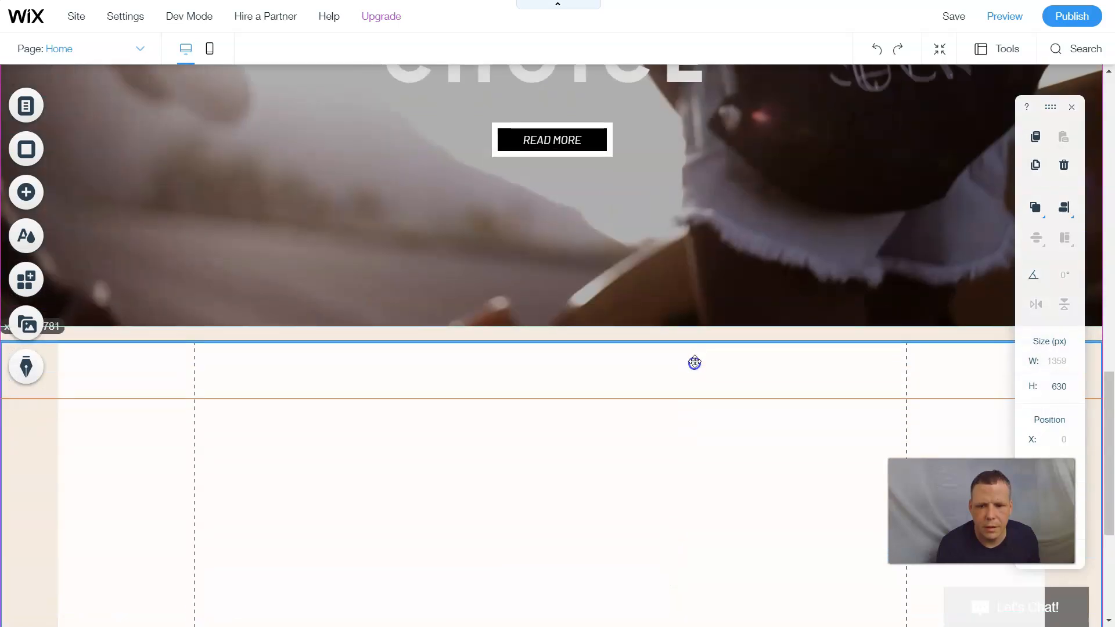
- Reposition the video strip higher and push the product tiles strip further down
left_click(713, 274)
left_click(709, 271)
left_click_drag(710, 272, 582, 230)
scroll(710, 272, "up", 3)
scroll(709, 271, "up", 3)
left_click(671, 273)
scroll(670, 273, "up", 2)
scroll(689, 166, "up", 4)
scroll(689, 166, "up", 4)
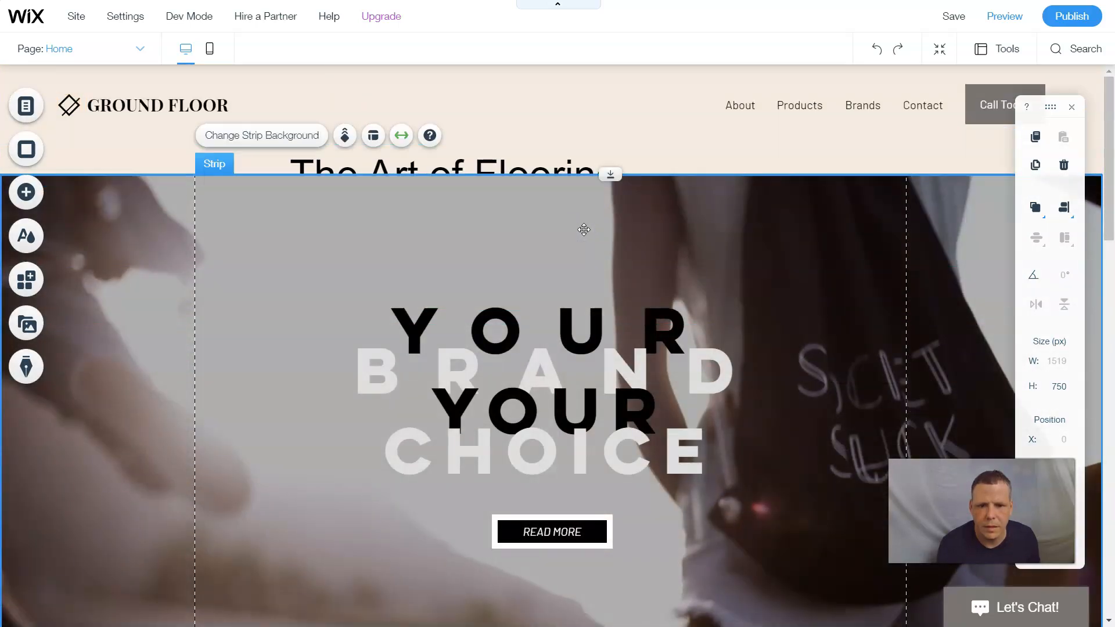
scroll(634, 251, "down", 6)
left_click_drag(724, 314, 664, 480)
- Shorten the video strip and select items in the product columns and hero strip
left_click(768, 278)
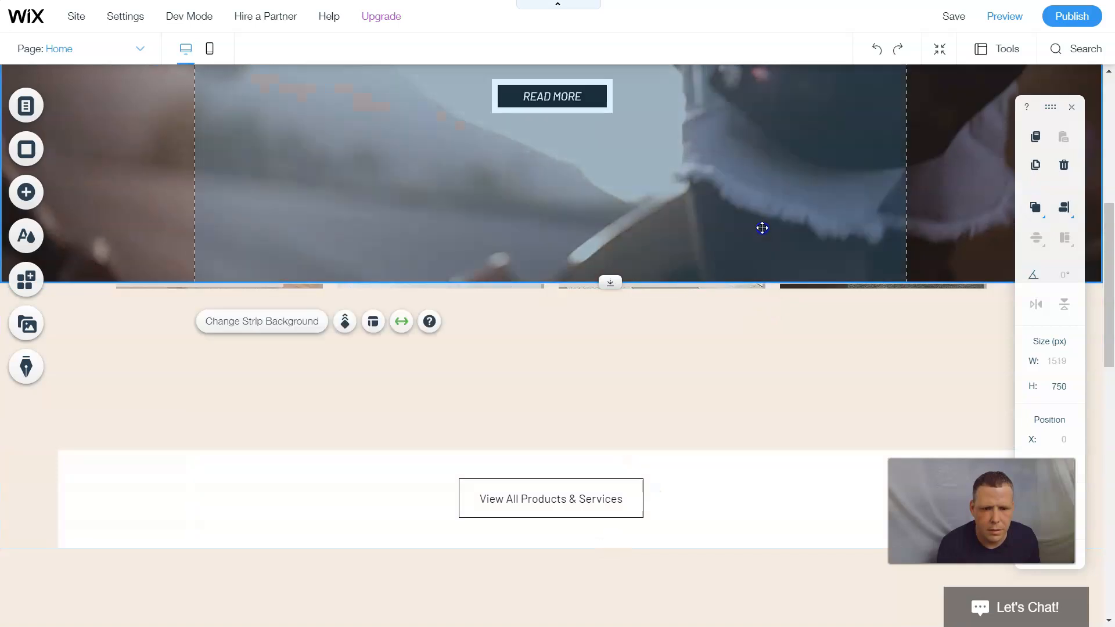
left_click_drag(609, 282, 620, 221)
left_click(637, 259)
left_click(641, 265)
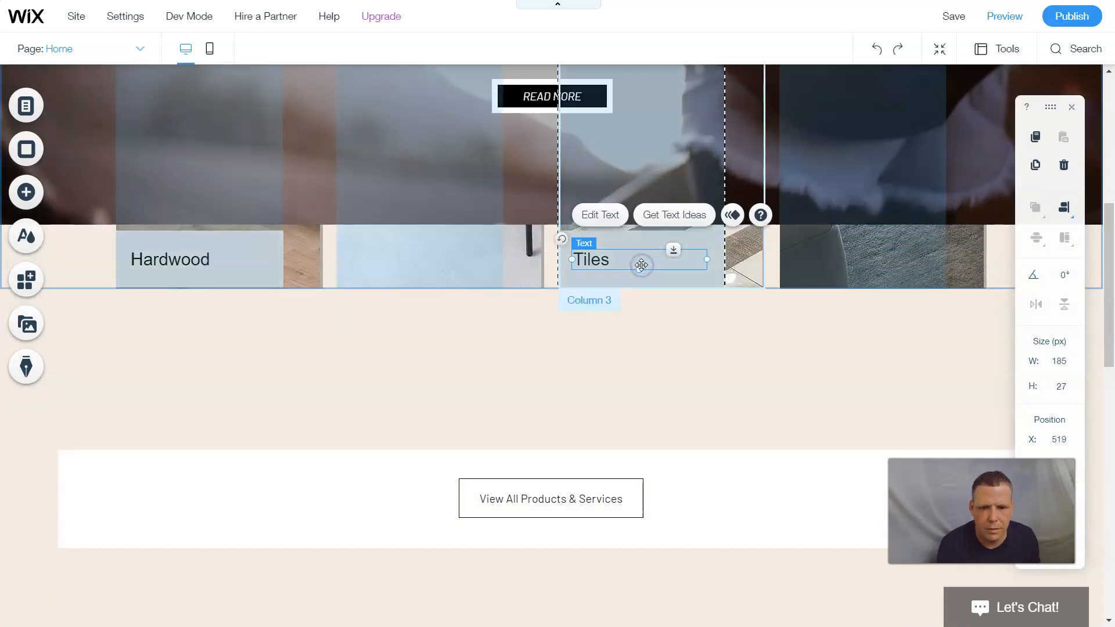
left_click(509, 258)
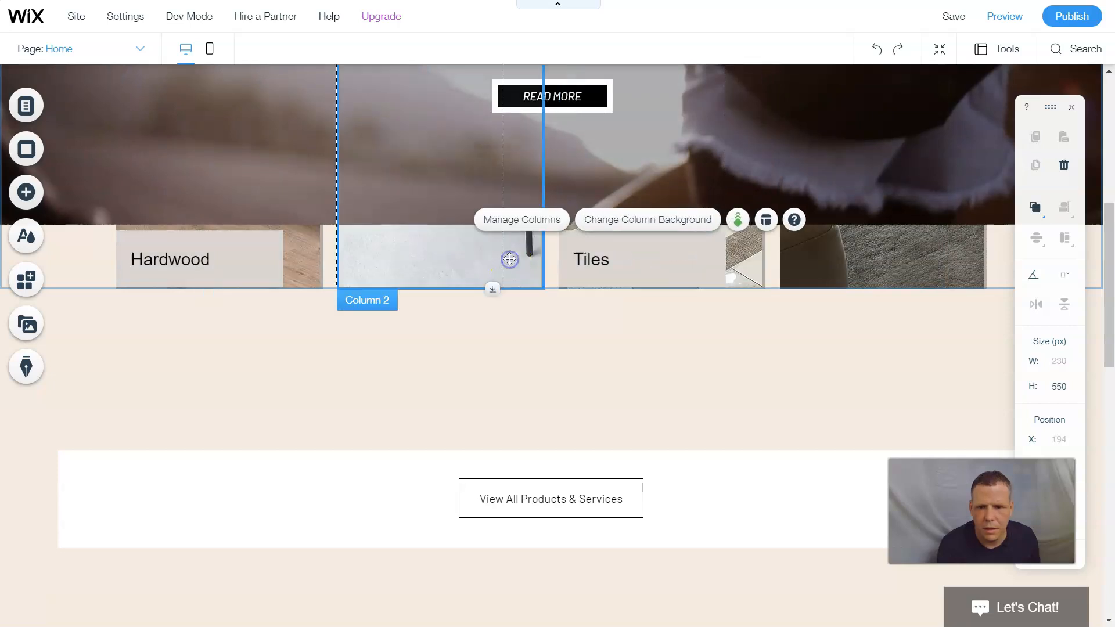
left_click(237, 217)
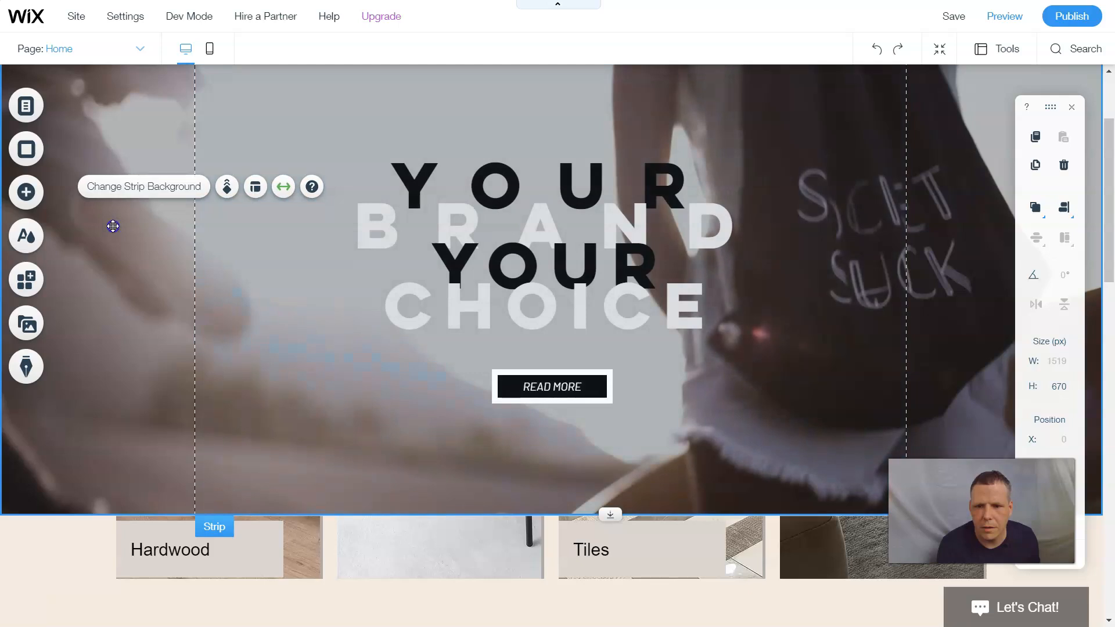
- Move the flooring product columns strip down and stretch it taller to 586 px
left_click(414, 536)
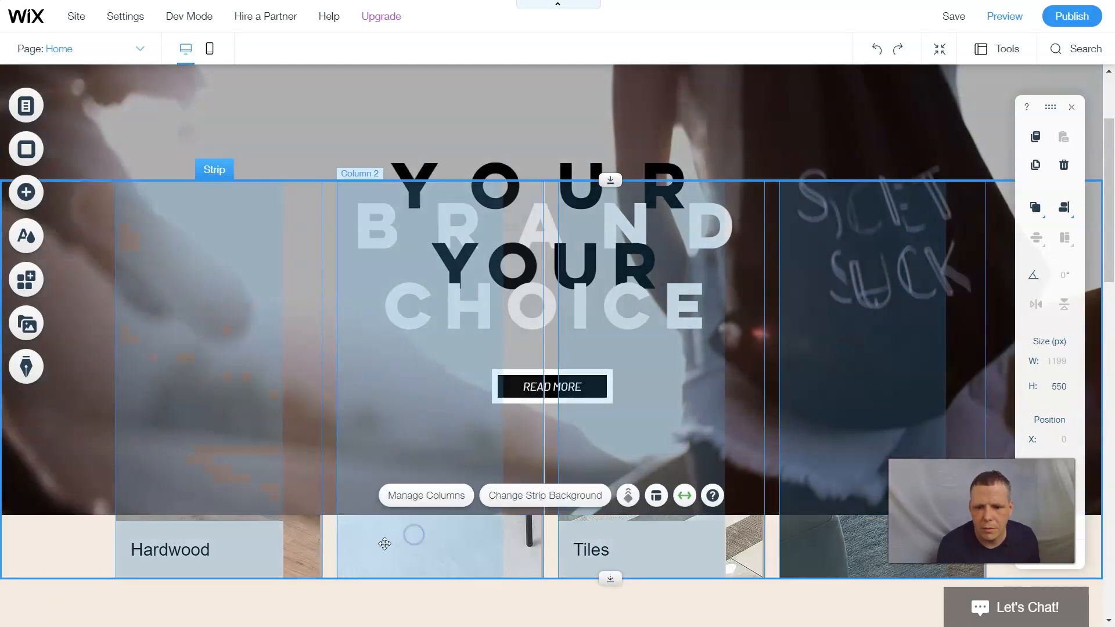
left_click(329, 560)
left_click_drag(330, 559, 363, 533)
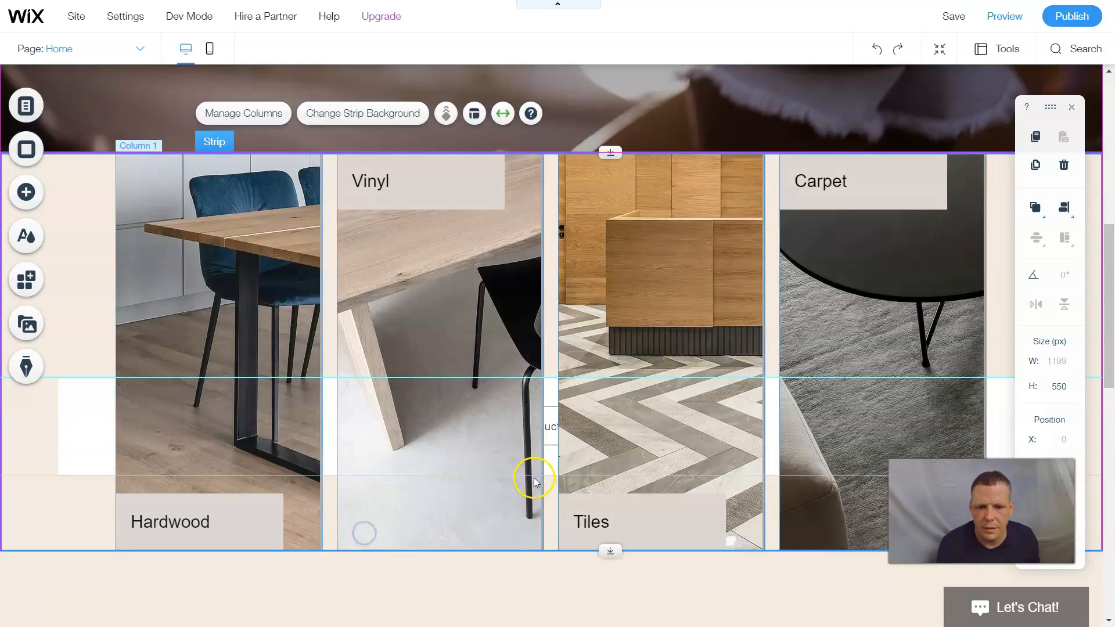
scroll(541, 478, "down", 6)
scroll(595, 444, "down", 6)
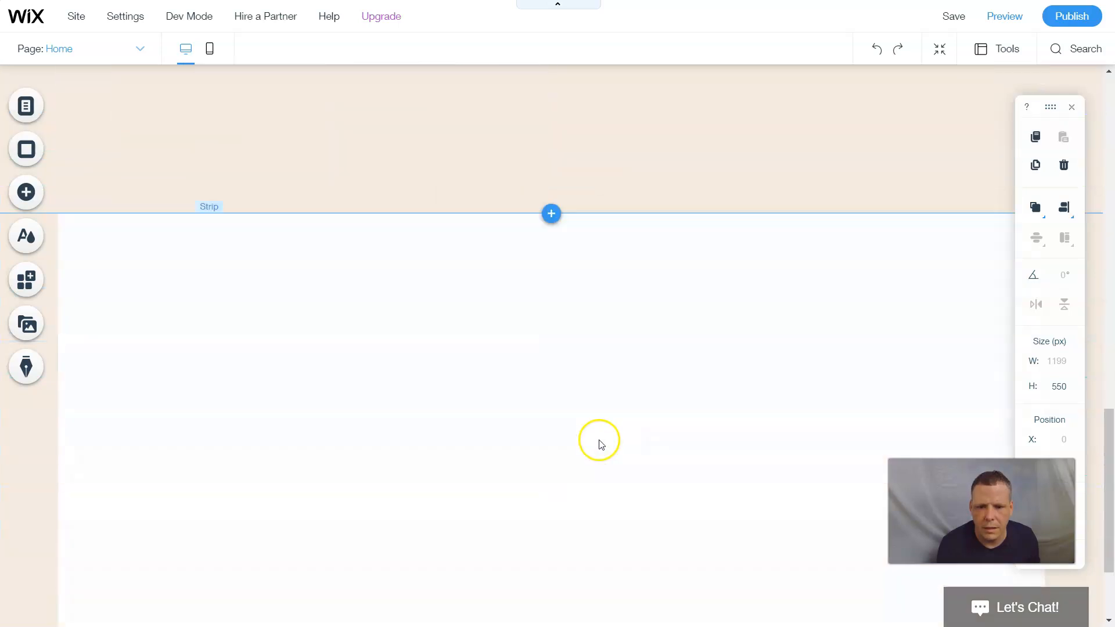
scroll(601, 429, "up", 6)
scroll(601, 418, "up", 5)
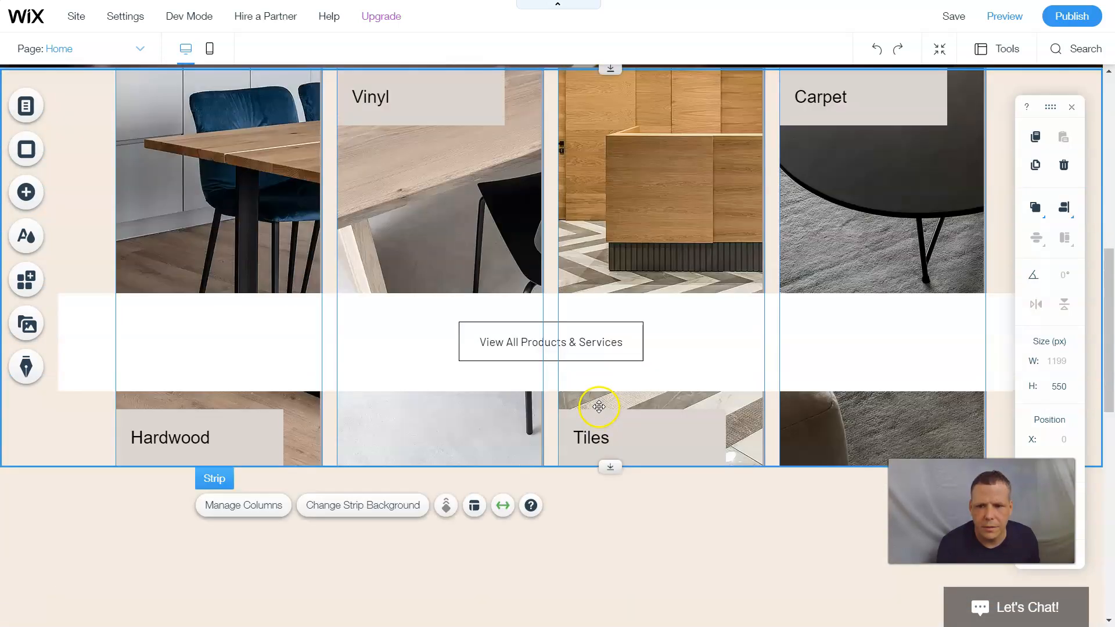
left_click_drag(604, 498, 598, 525)
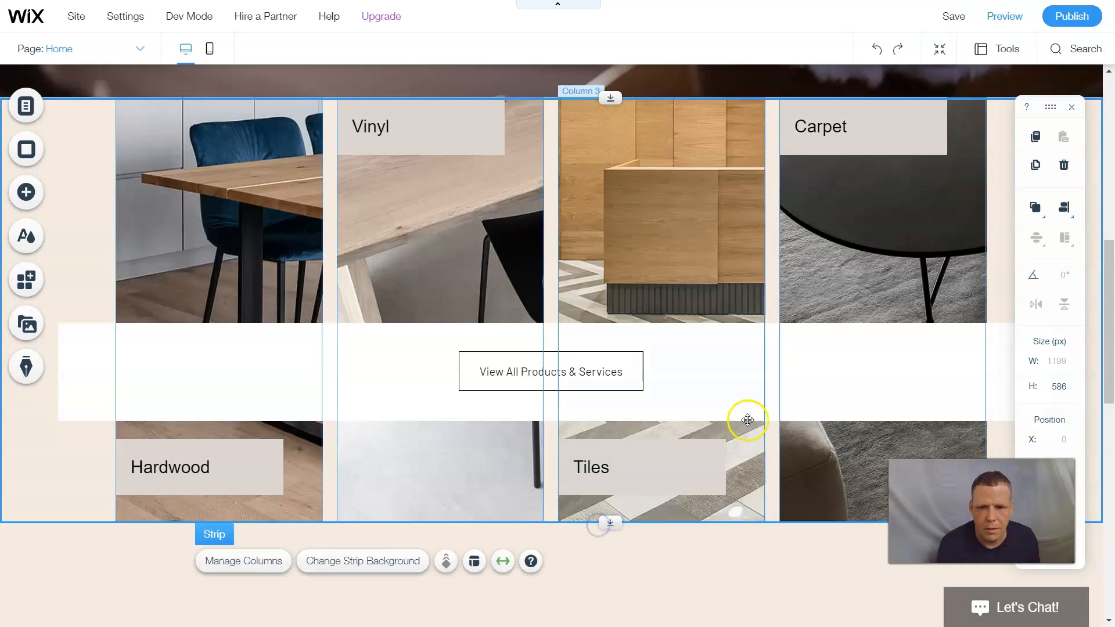
scroll(739, 378, "down", 6)
scroll(719, 364, "up", 10)
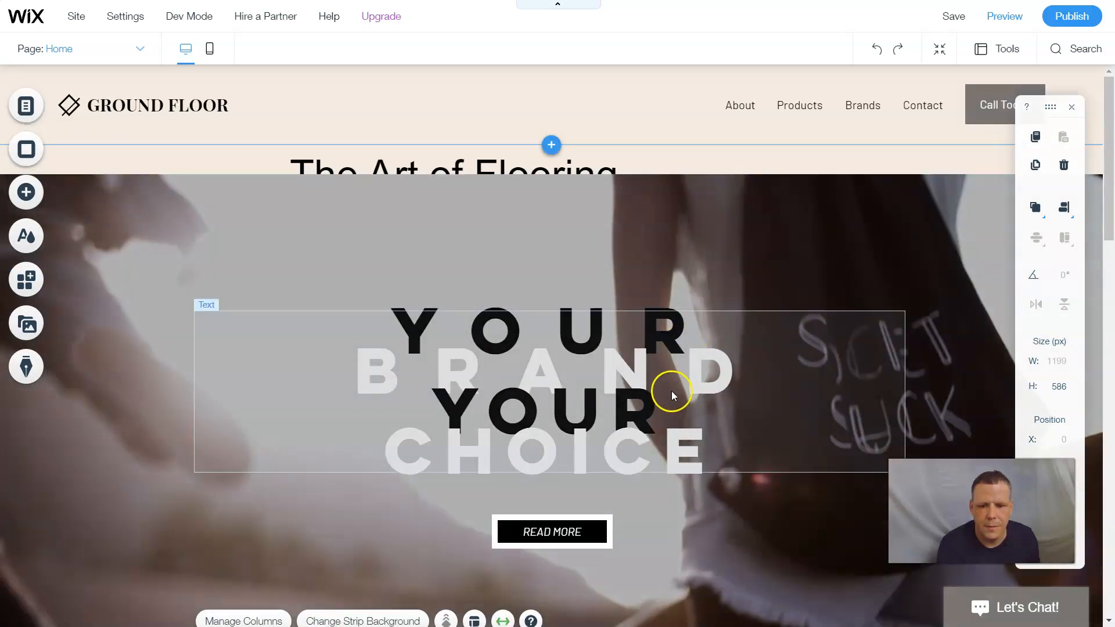
scroll(674, 389, "down", 9)
- Move the product columns strip down again and try shifting the hero video strip lower
left_click(558, 347)
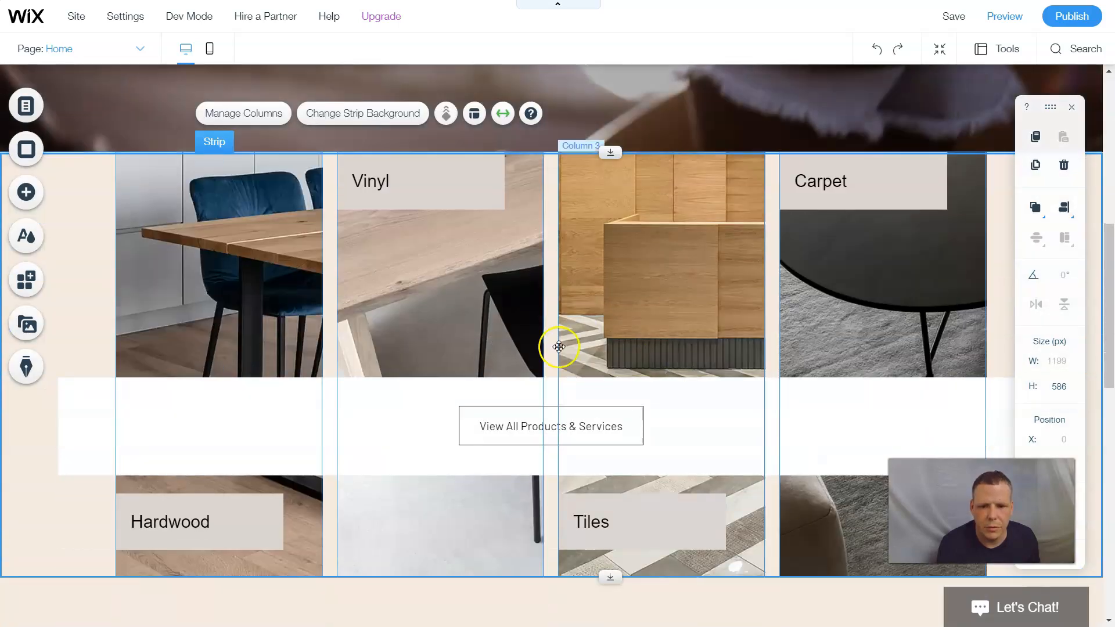
left_click_drag(552, 337, 729, 287)
scroll(731, 286, "up", 8)
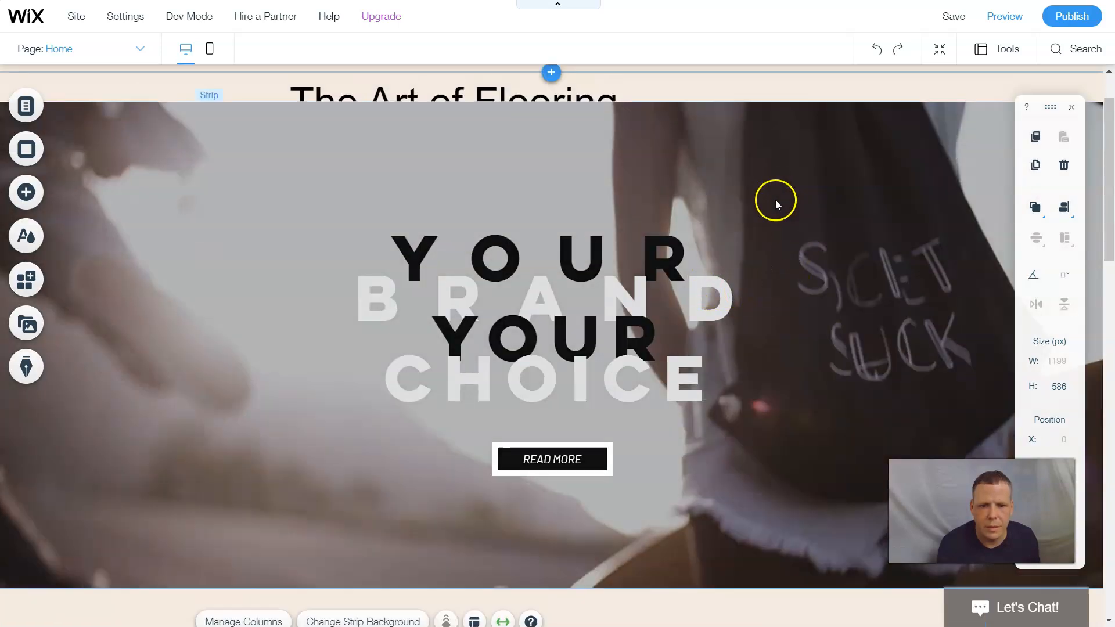
left_click(774, 194)
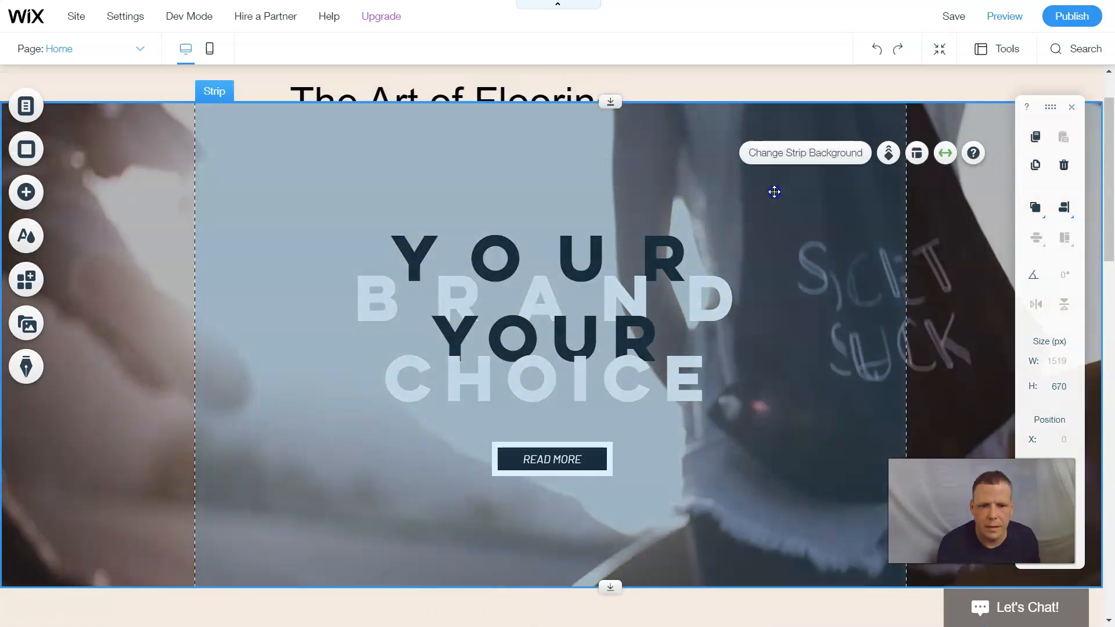
left_click_drag(760, 208, 744, 295)
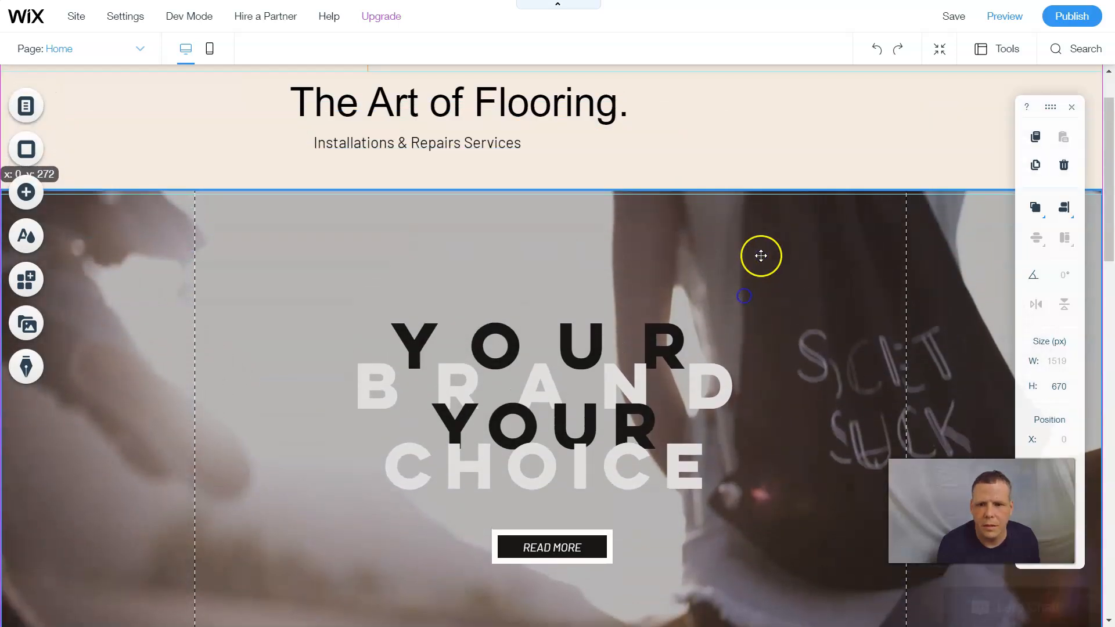
left_click_drag(761, 256, 729, 234)
scroll(730, 234, "down", 8)
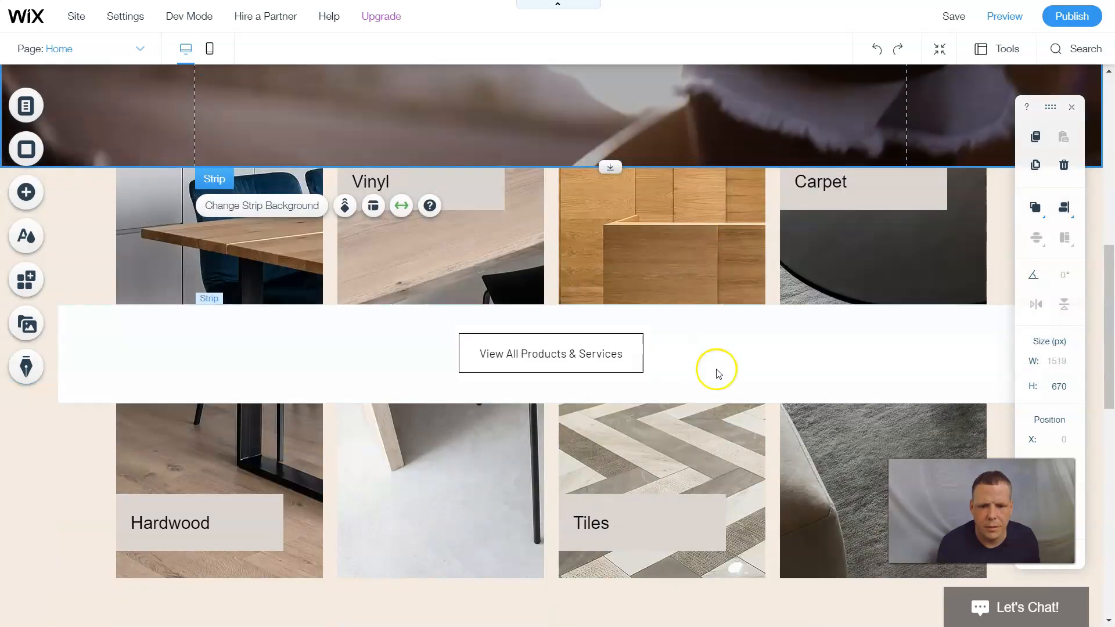
- Shift the flooring product columns strip up over the button band
left_click(718, 372)
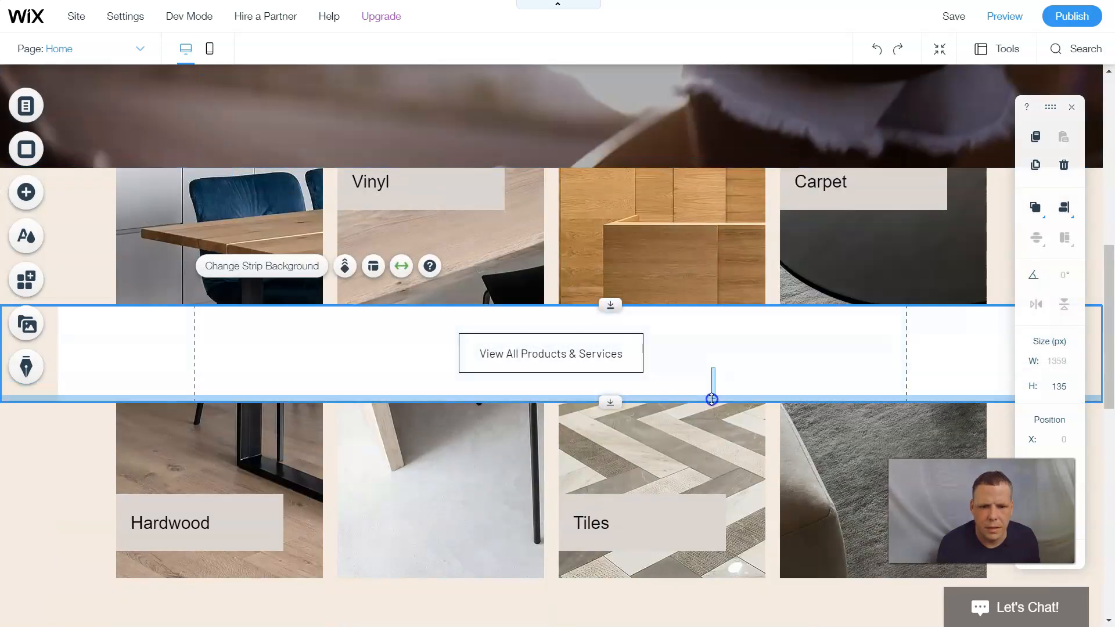
left_click(774, 260)
left_click_drag(774, 259, 699, 303)
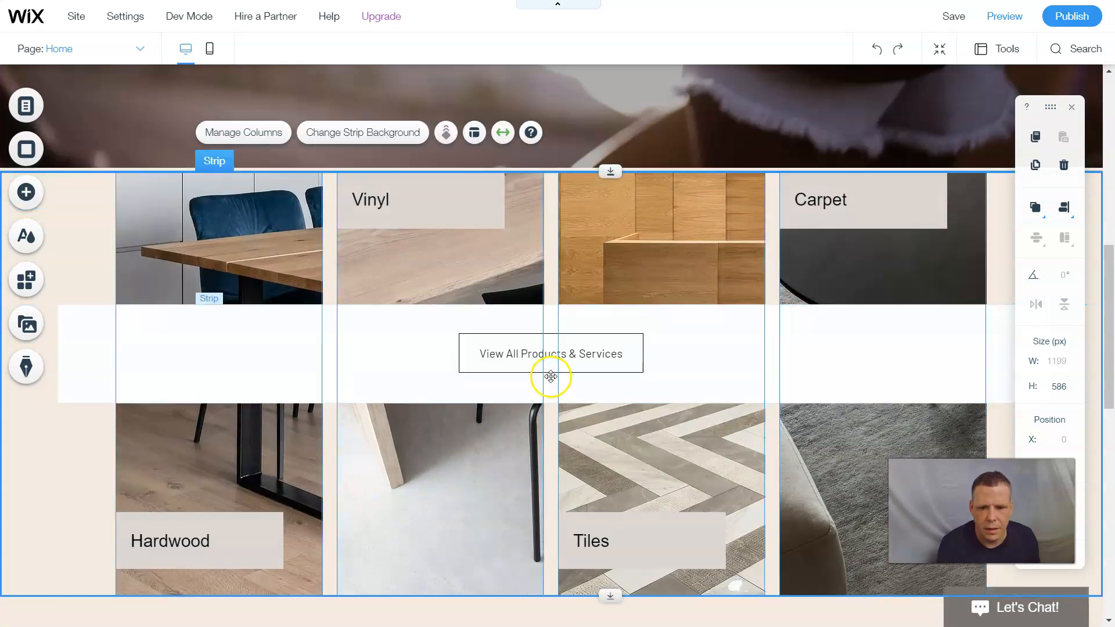
- Drag the View All Products & Services strip down below the Hardwood/Tiles columns
left_click(553, 381)
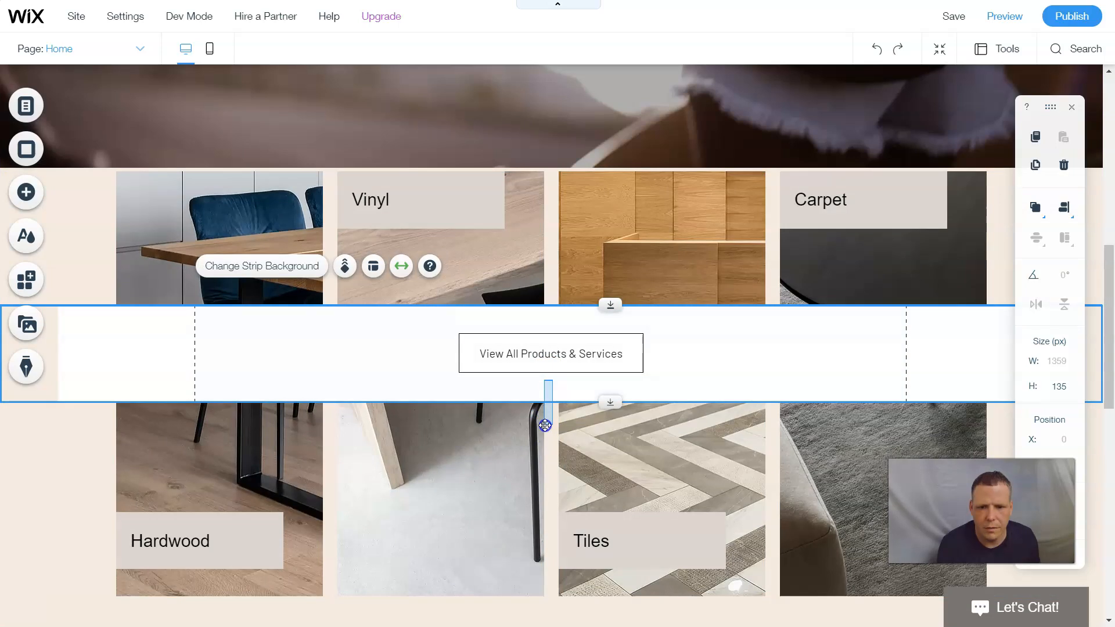
left_click(554, 389)
left_click_drag(550, 383, 584, 389)
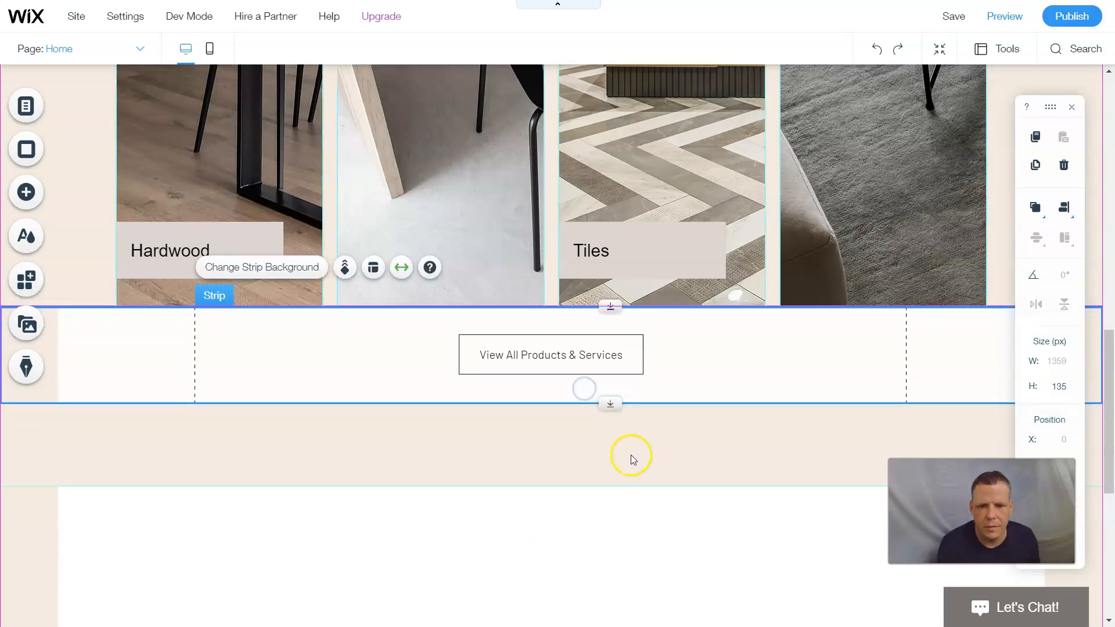
left_click(677, 418)
scroll(681, 394, "up", 8)
scroll(681, 395, "up", 7)
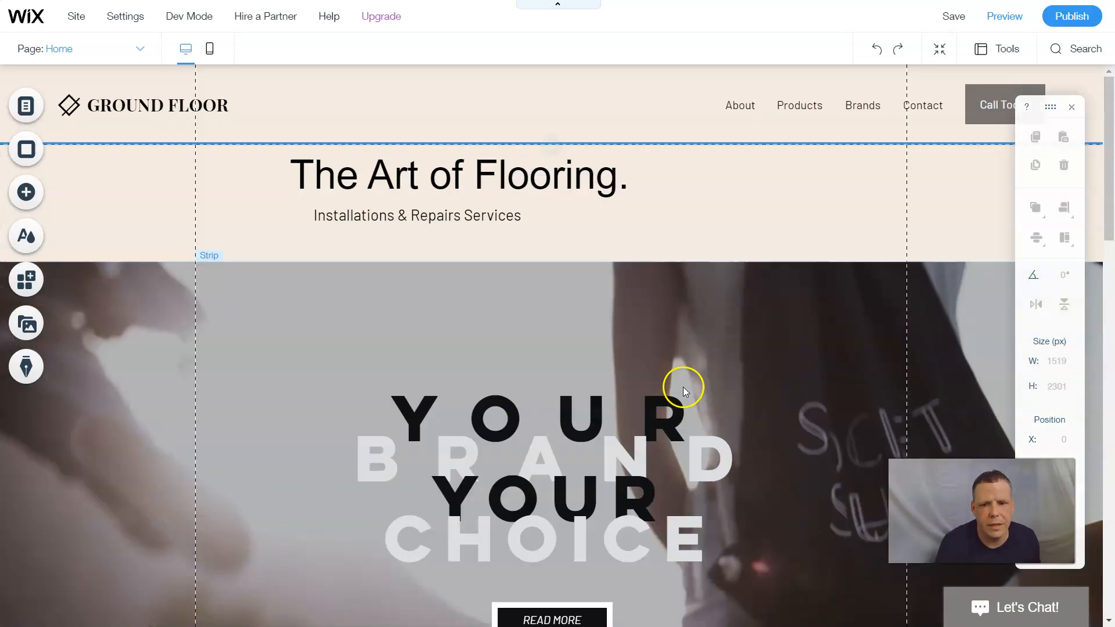
- Italicize the 'The Art of Flooring.' heading, keeping its 55 px Arial Heading 1 style
scroll(737, 92, "down", 4)
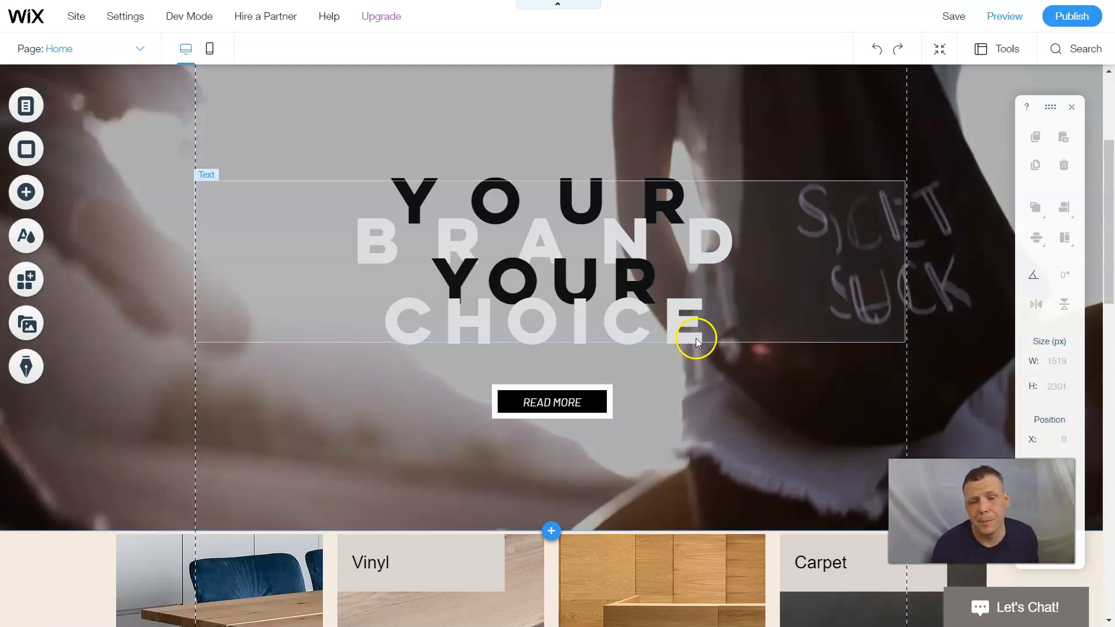
scroll(767, 348, "up", 3)
scroll(773, 305, "up", 1)
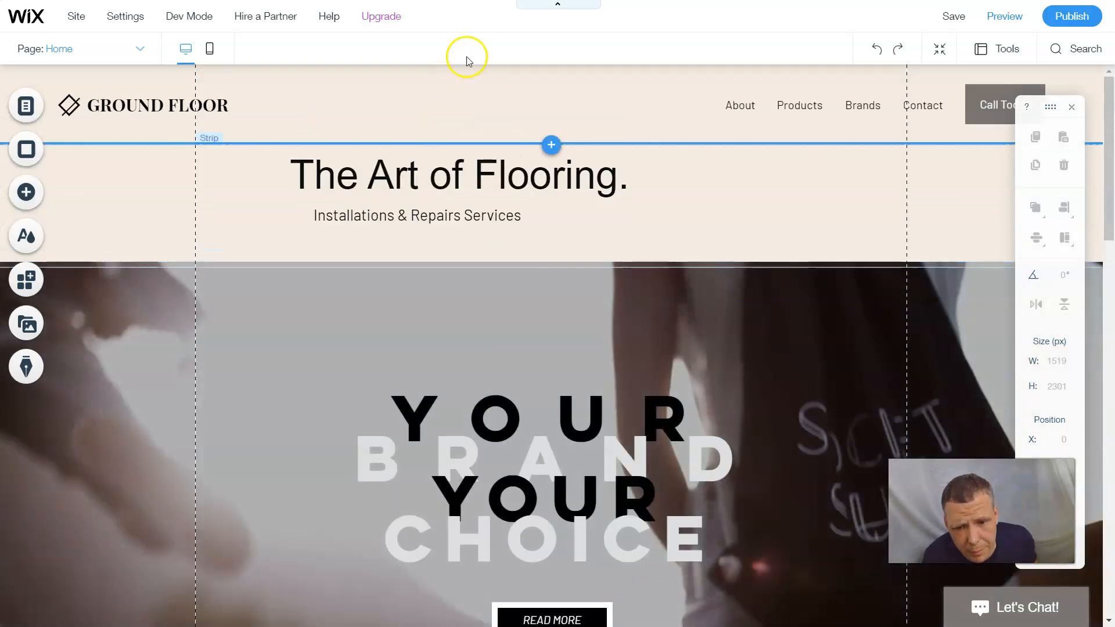
double_click(480, 171)
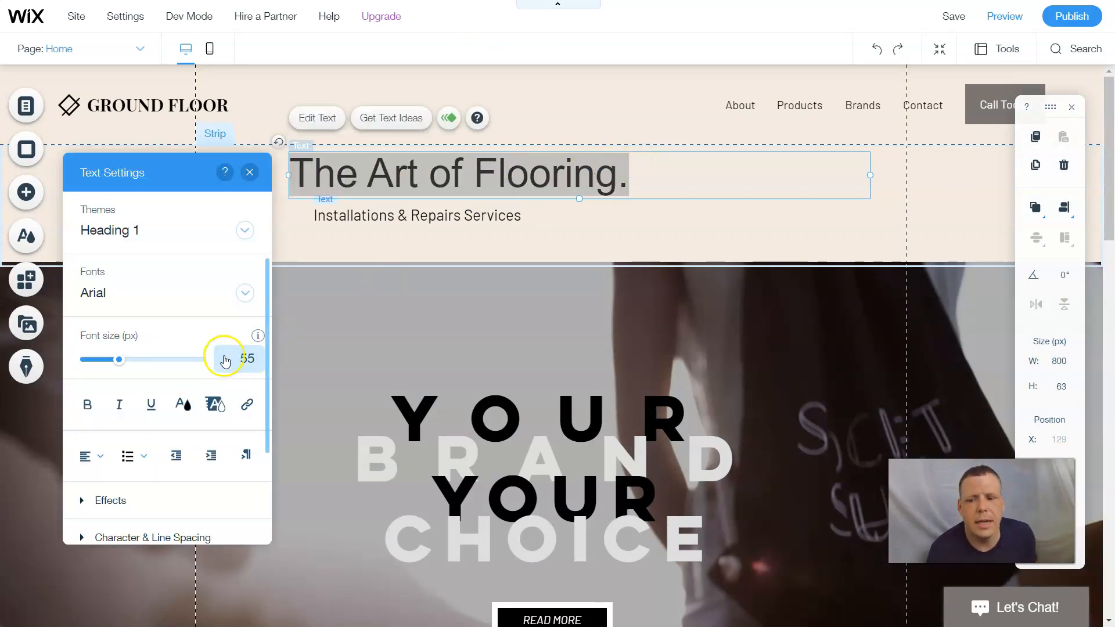
left_click(121, 406)
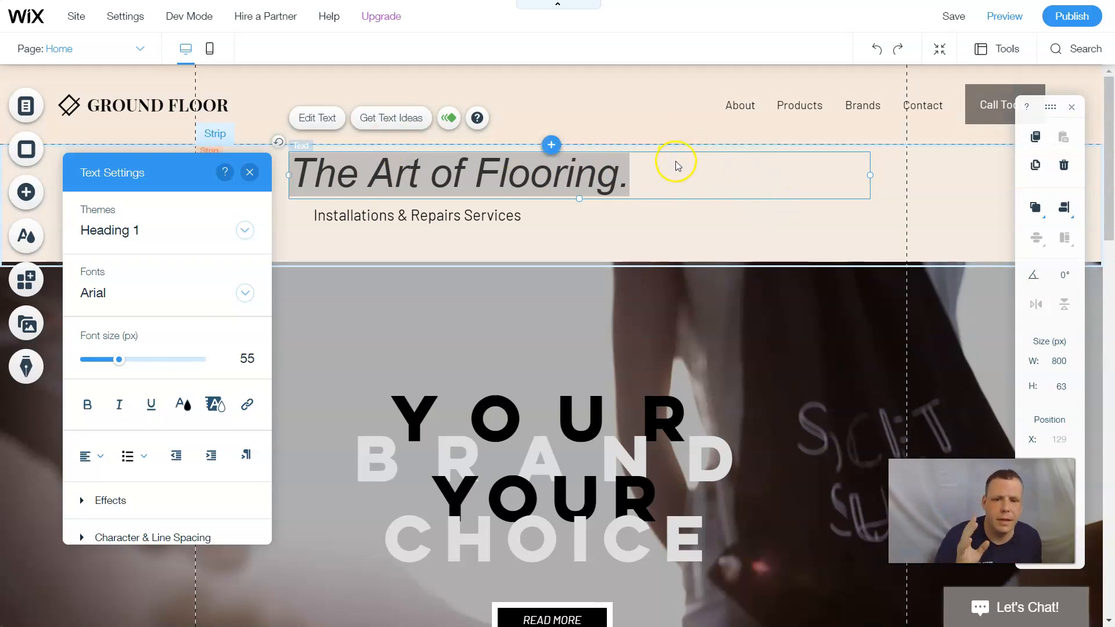
left_click(674, 219)
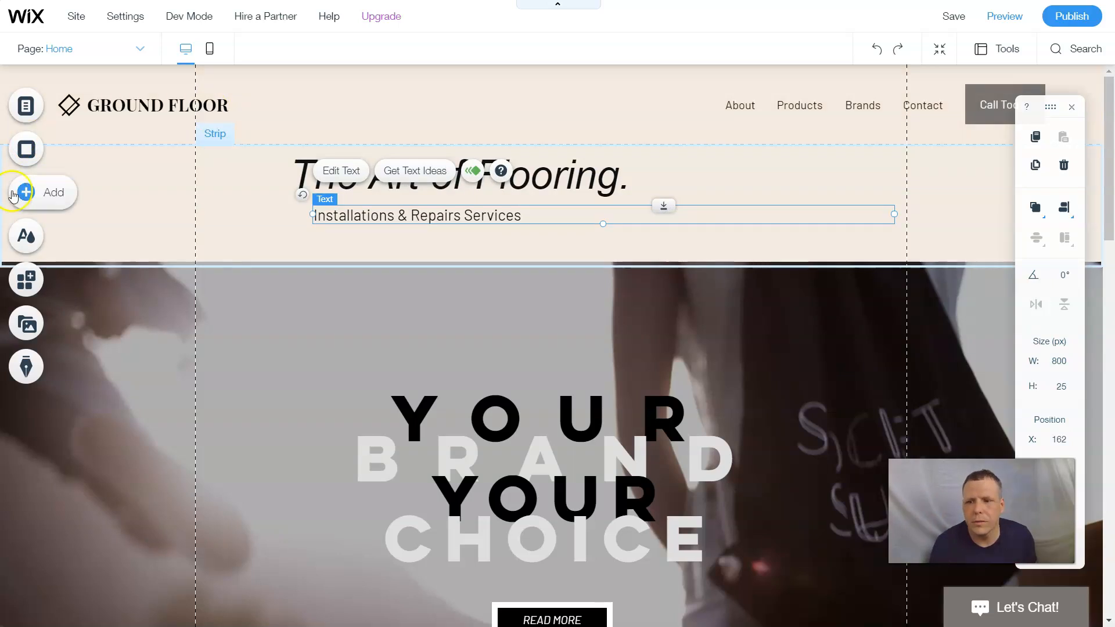
- Drop a dark grey decorative star shape right of 'The Art of Flooring.' headline
left_click(28, 204)
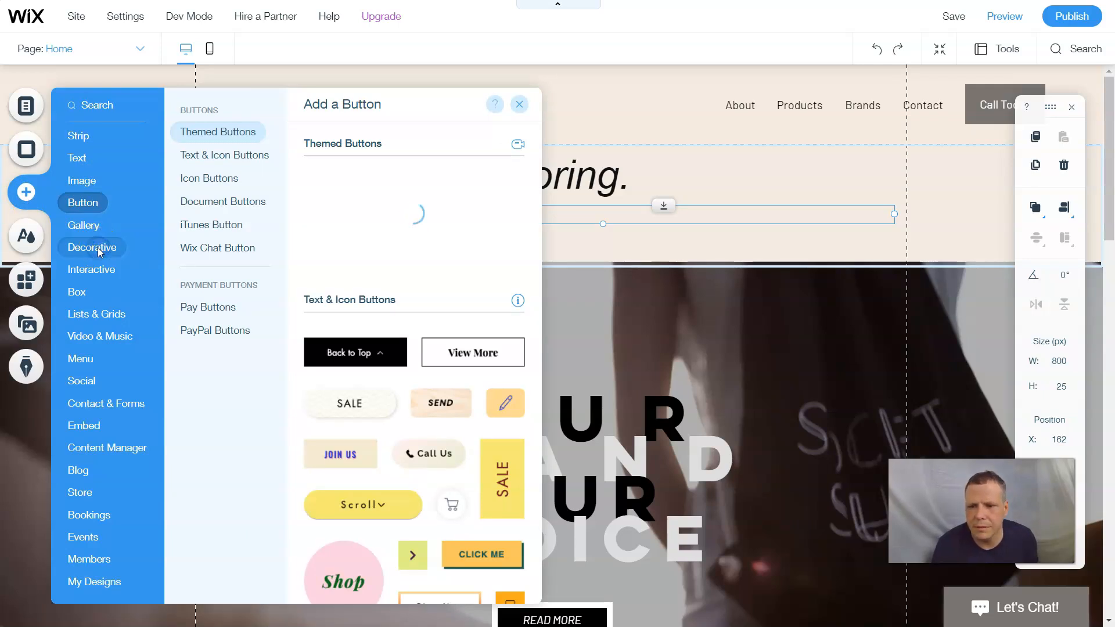
mouse_move(99, 251)
left_click_drag(473, 290, 672, 185)
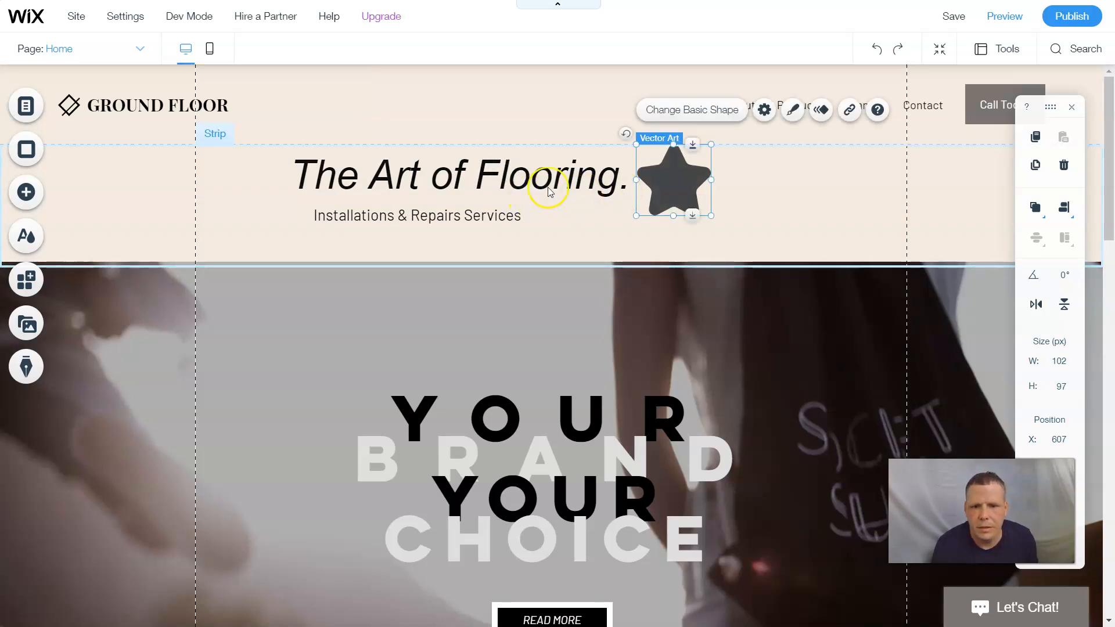
- Duplicate the star and place the copy at the headline's left end
right_click(681, 188)
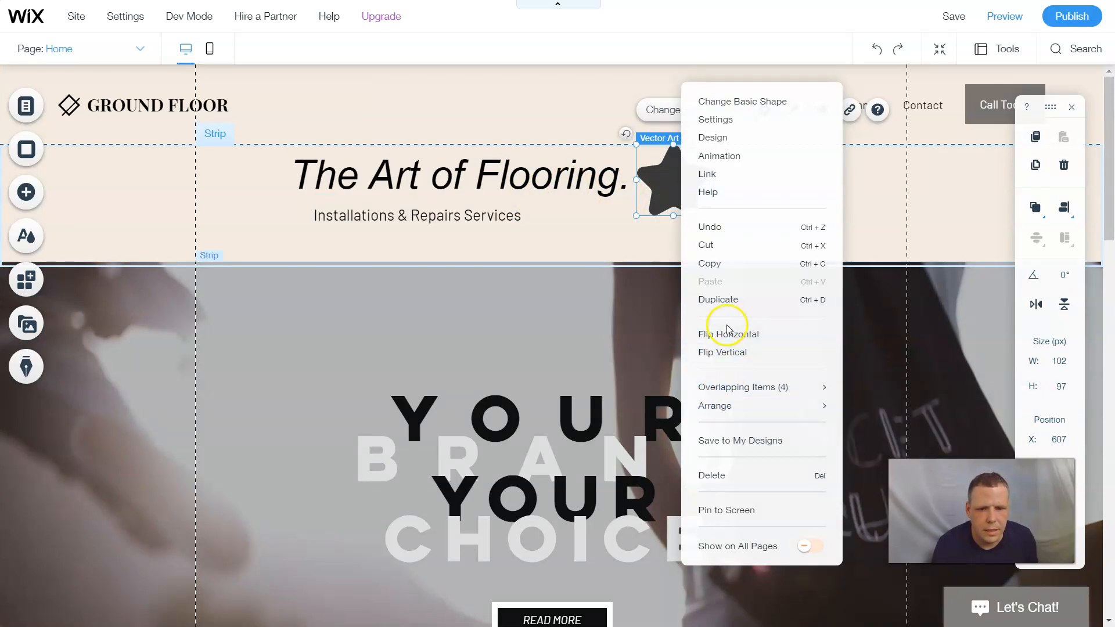
left_click(729, 300)
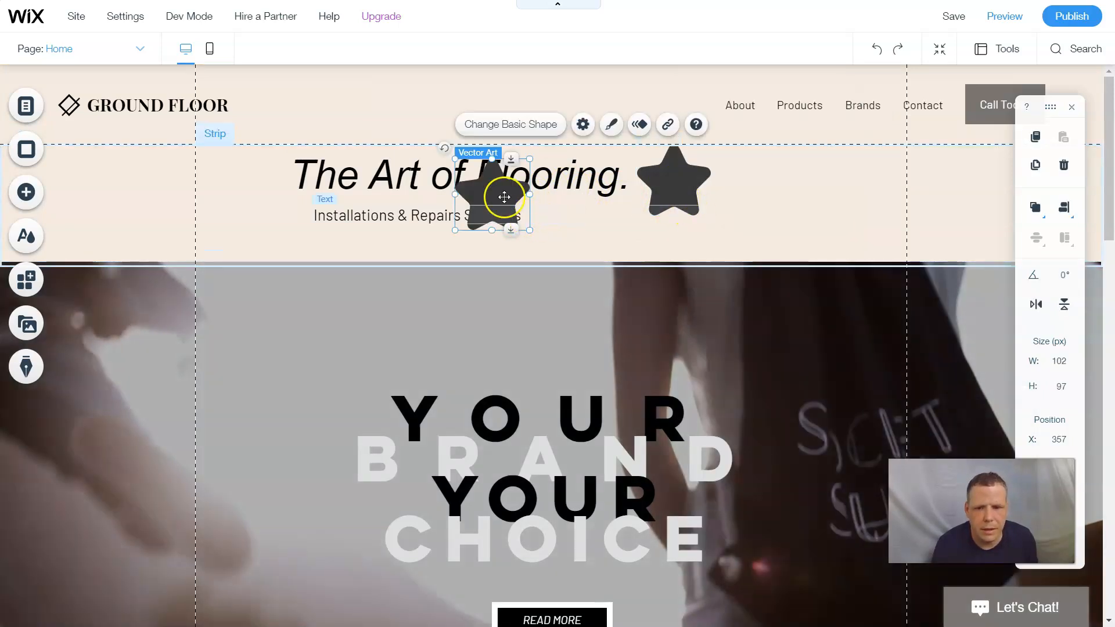
left_click_drag(304, 177, 253, 175)
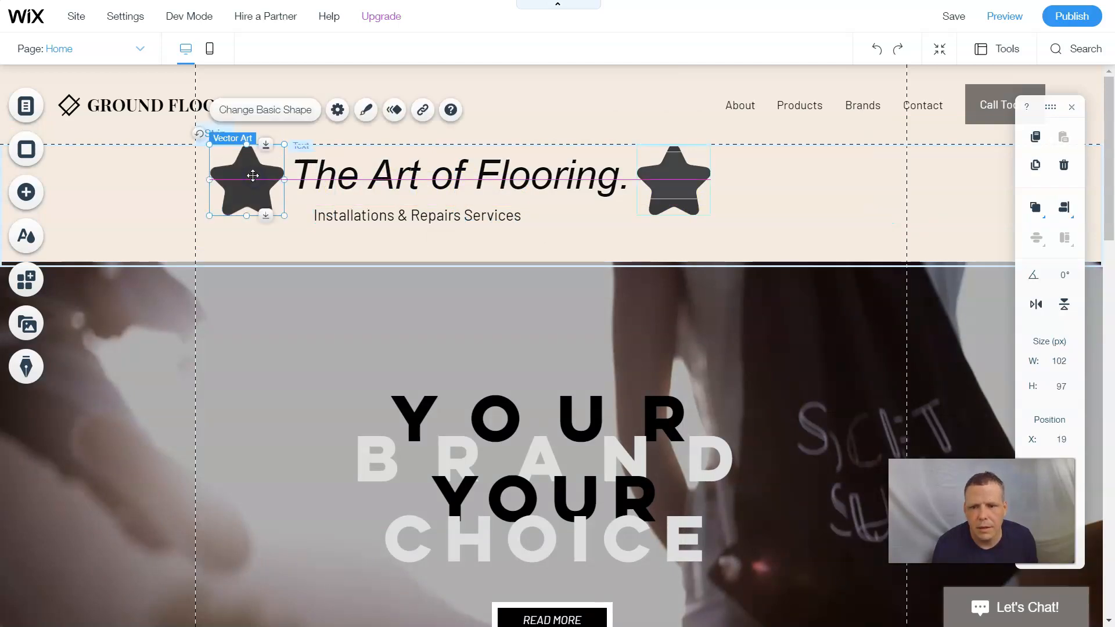
- Fill the left star with the dark red (#8B0000) custom colour
left_click(366, 110)
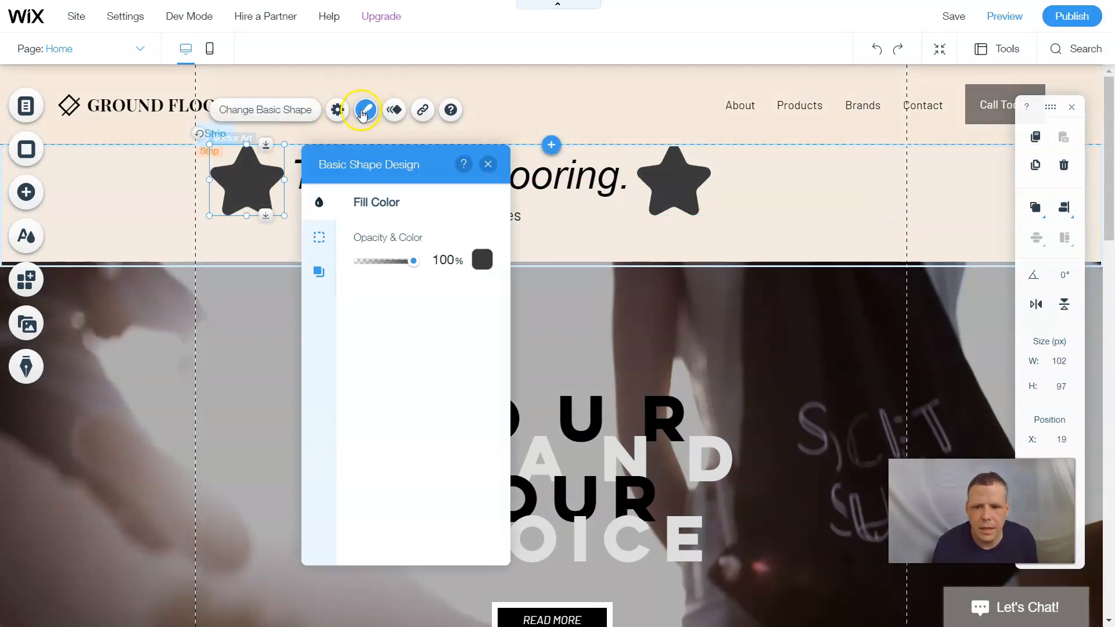
left_click(483, 260)
left_click(403, 410)
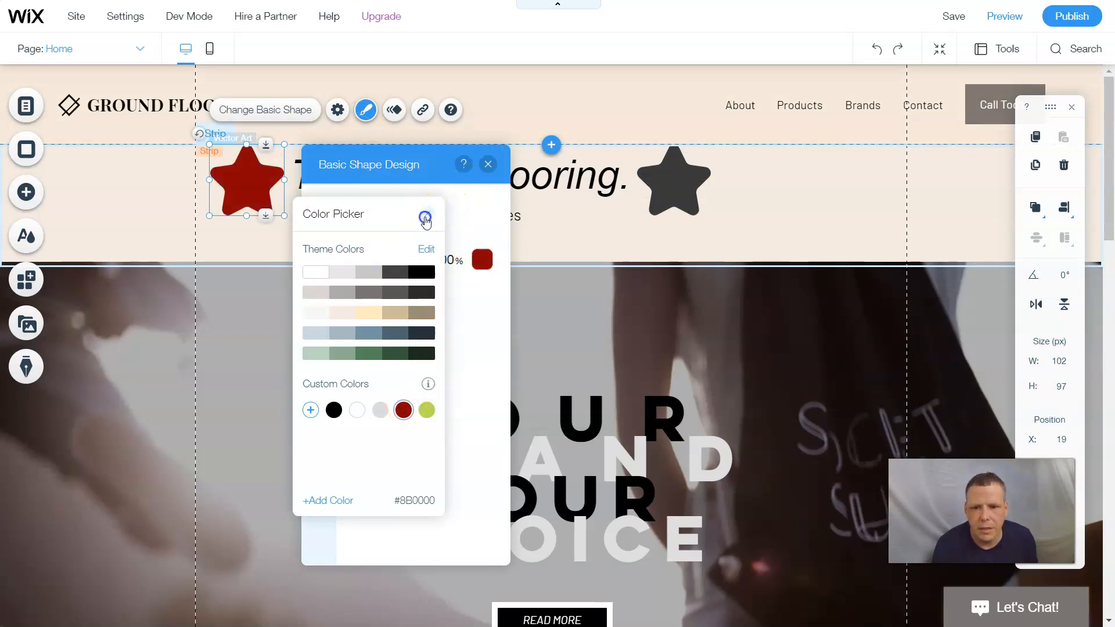
left_click(425, 218)
left_click(488, 164)
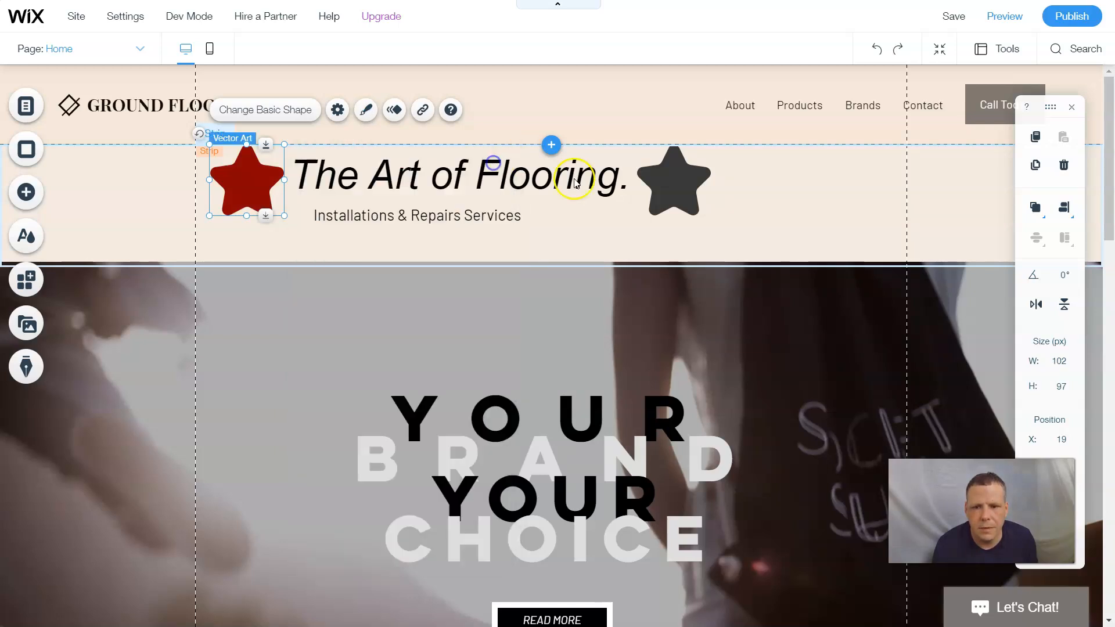
- Fill the grey star right of the headline with the same dark red
left_click(663, 194)
left_click(792, 110)
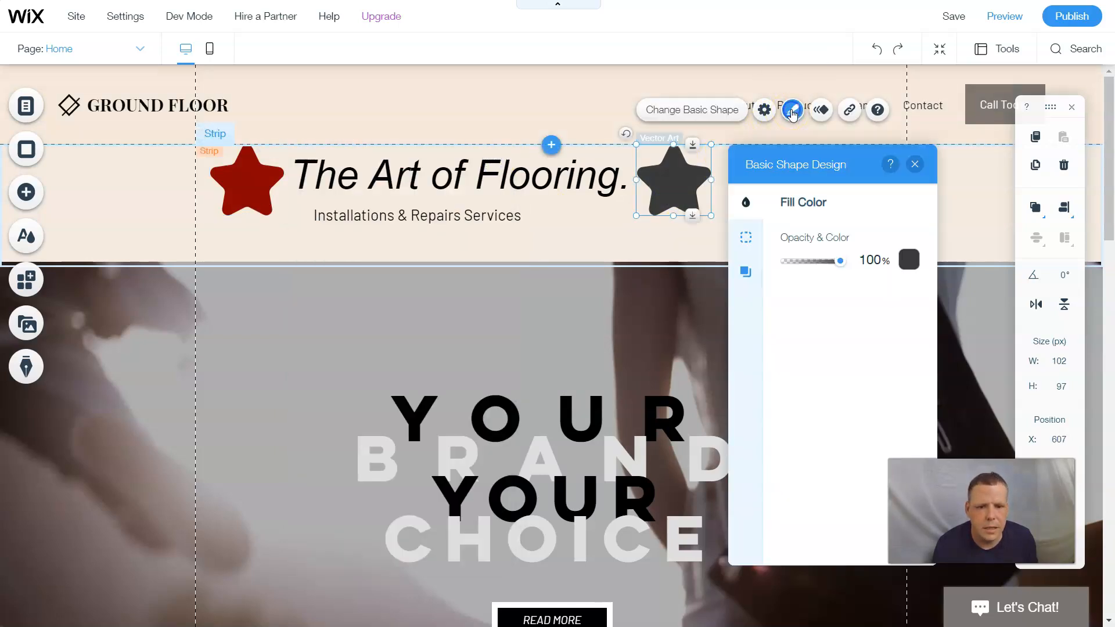
left_click(909, 260)
left_click(829, 411)
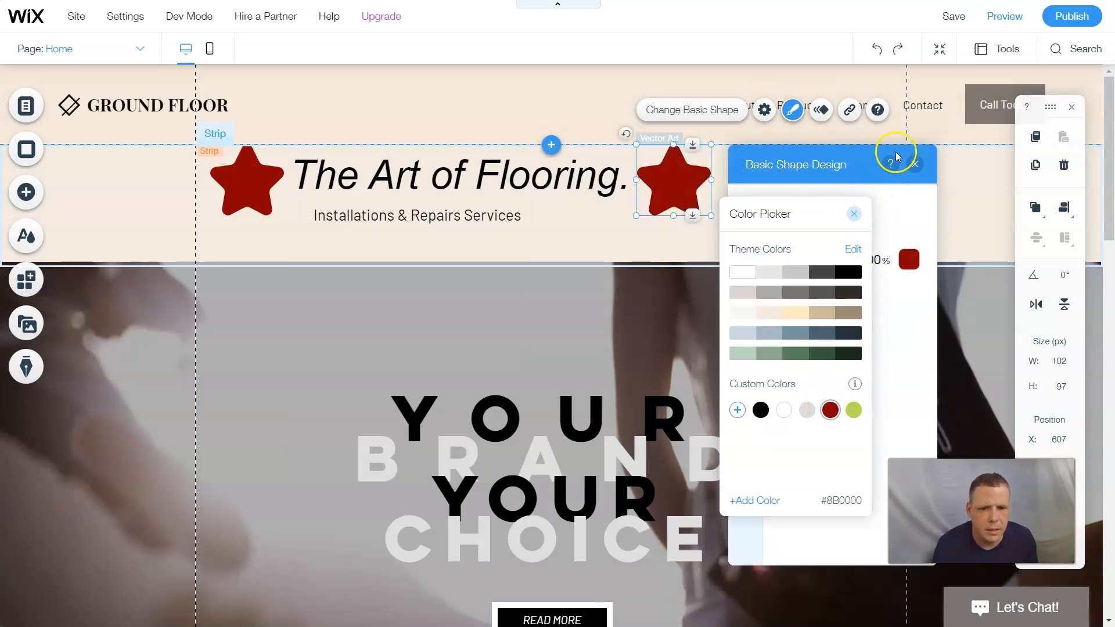
left_click(917, 165)
left_click(916, 165)
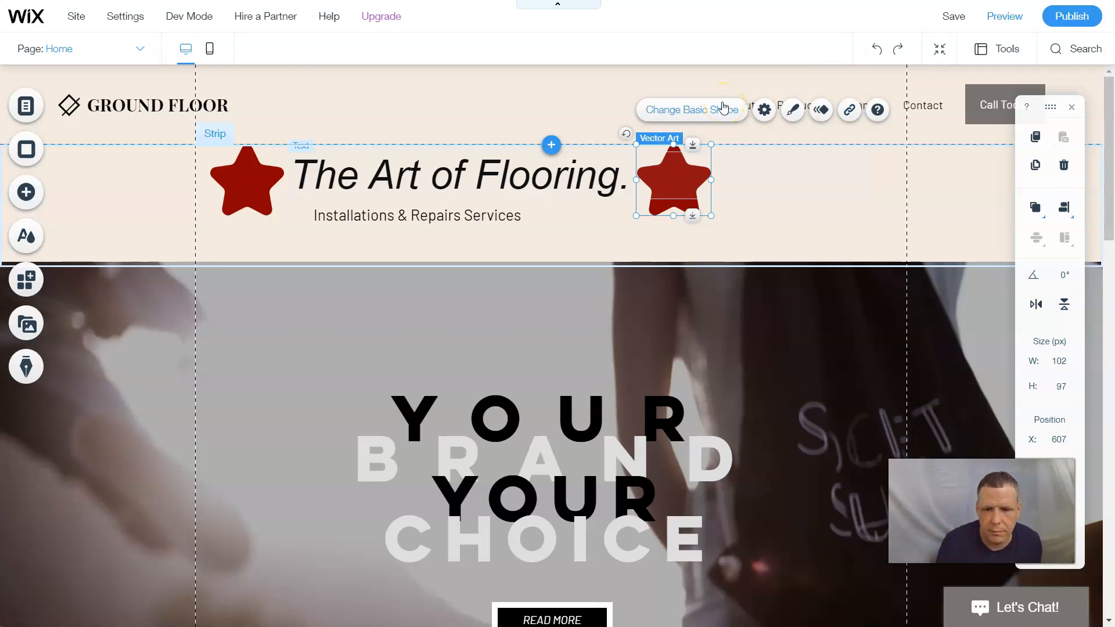
scroll(694, 269, "down", 10)
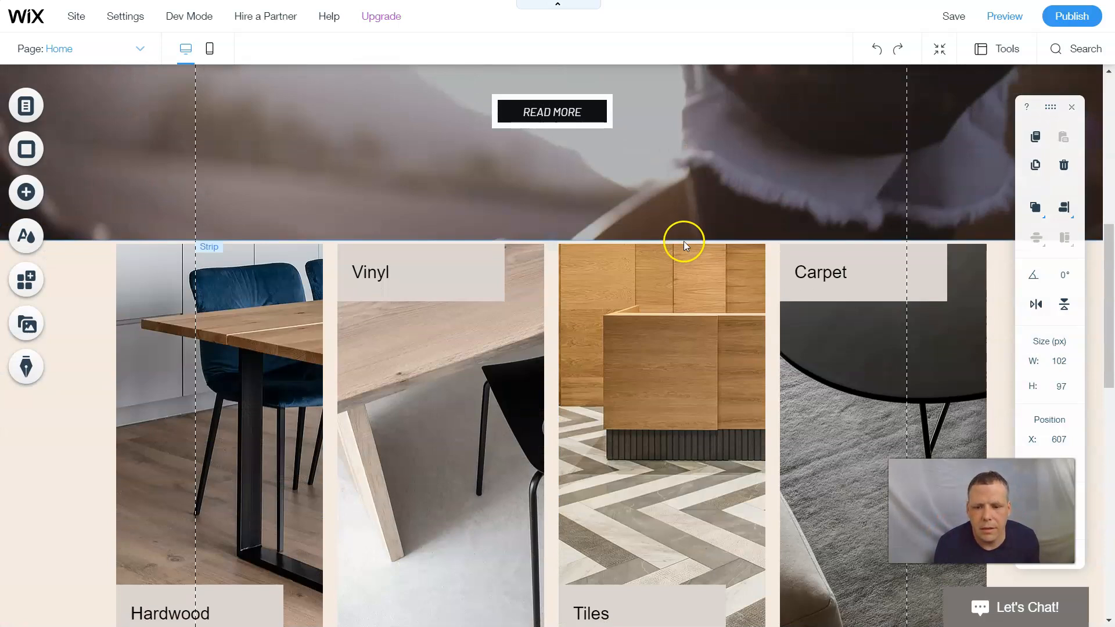
- Select the flooring photo strip and bring up the Services strip designs
scroll(677, 249, "down", 5)
scroll(584, 266, "up", 5)
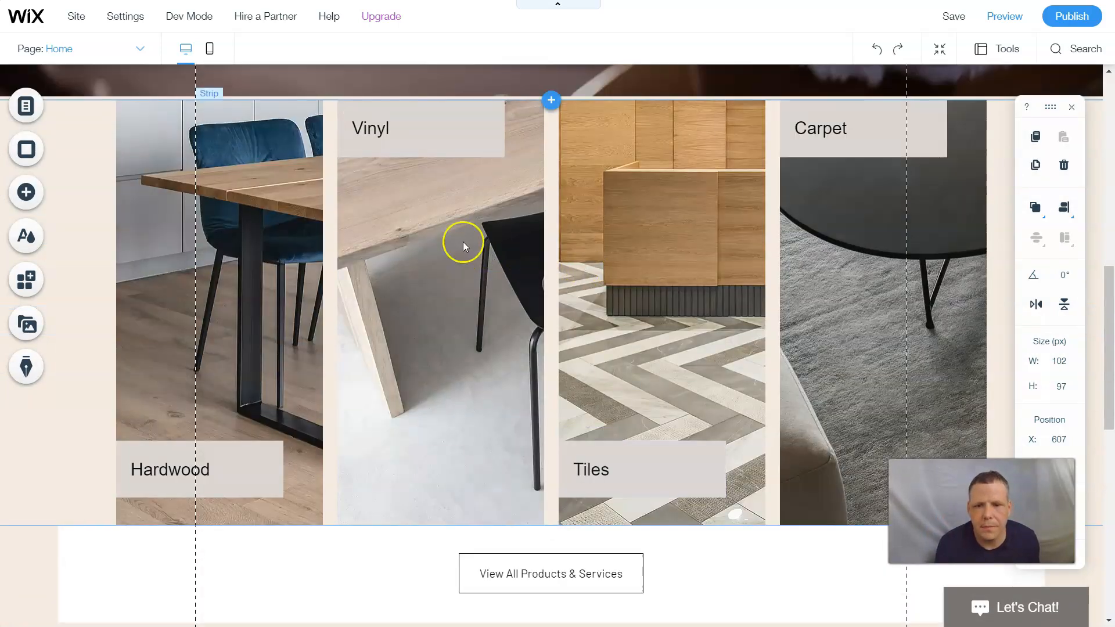
left_click(81, 219)
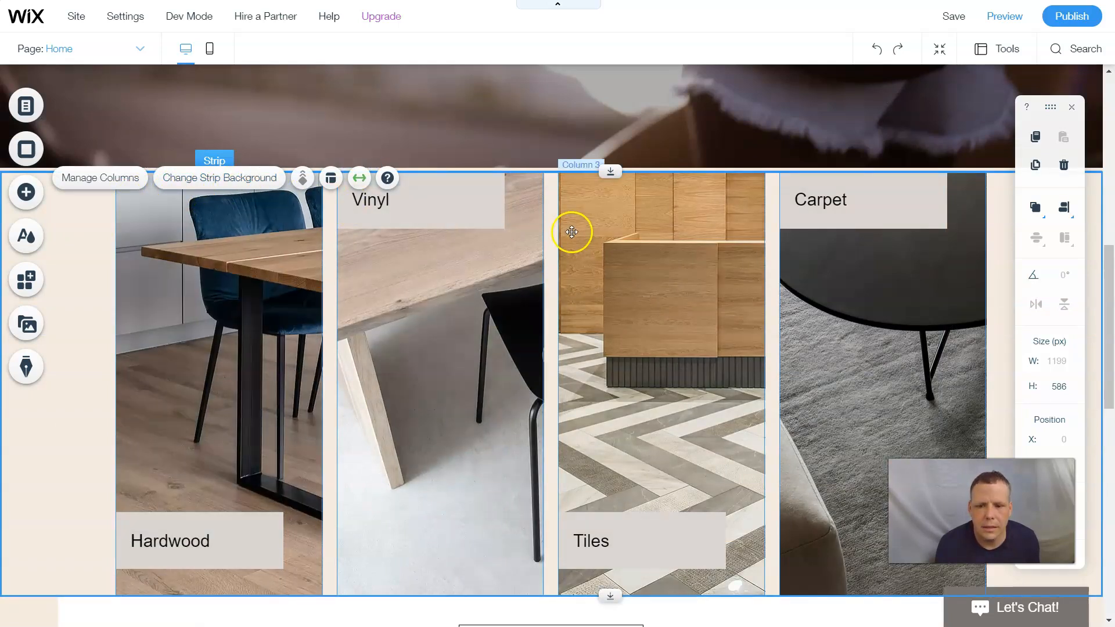
scroll(572, 236, "down", 1)
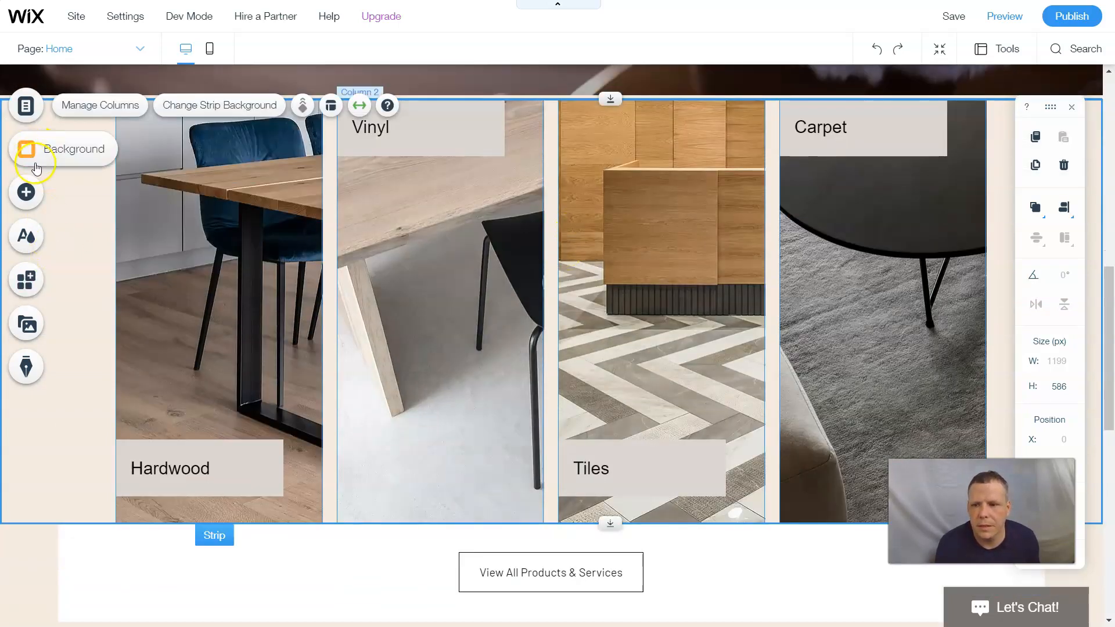
left_click(53, 204)
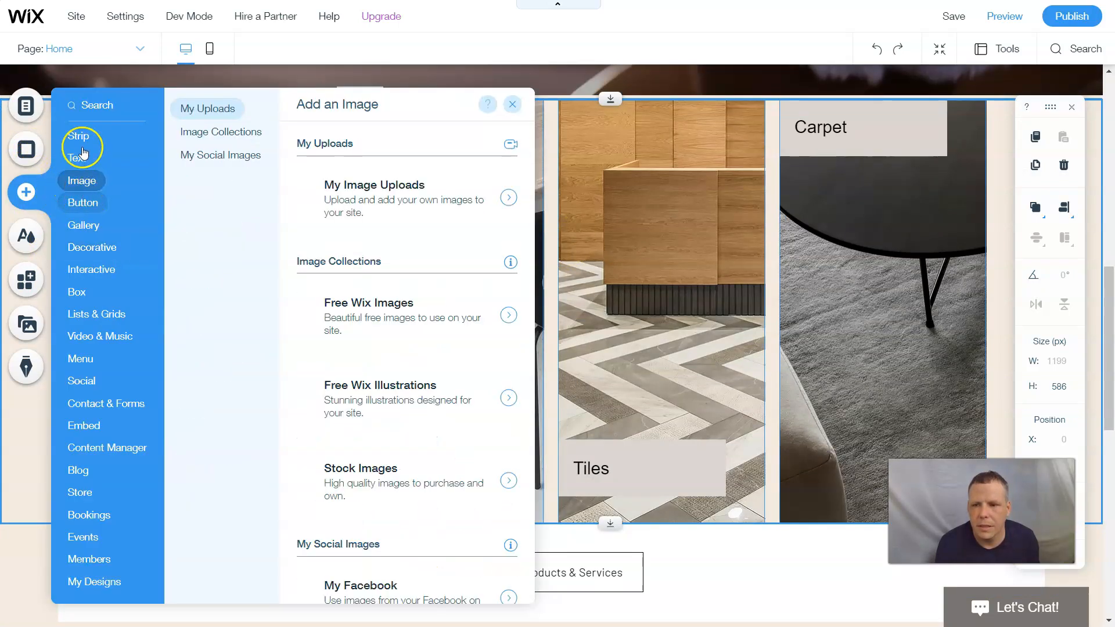
mouse_move(82, 138)
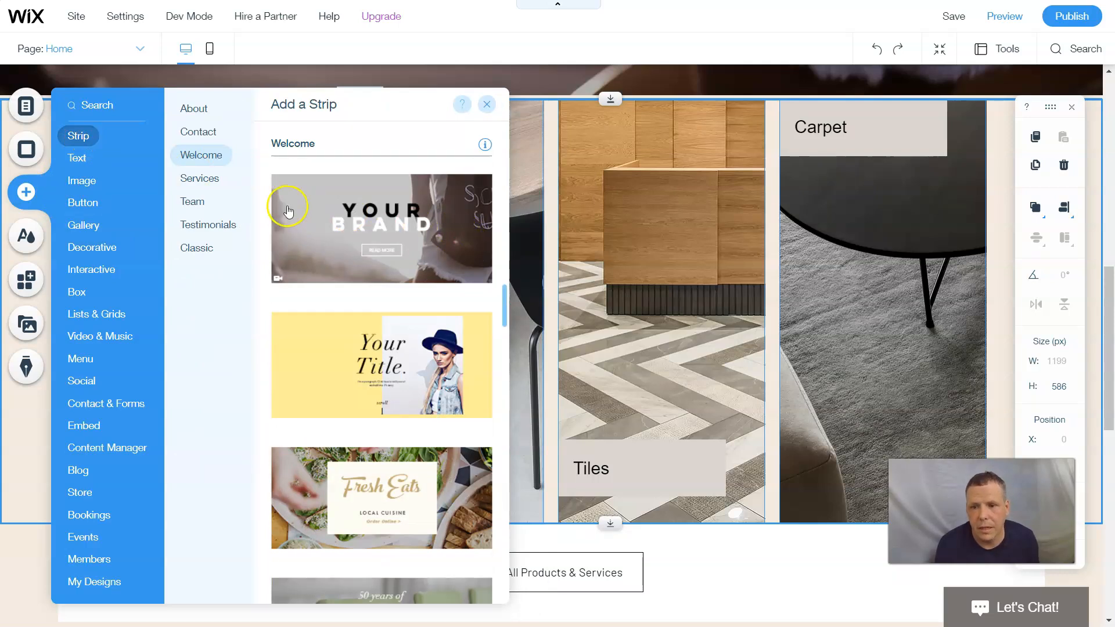
left_click(215, 184)
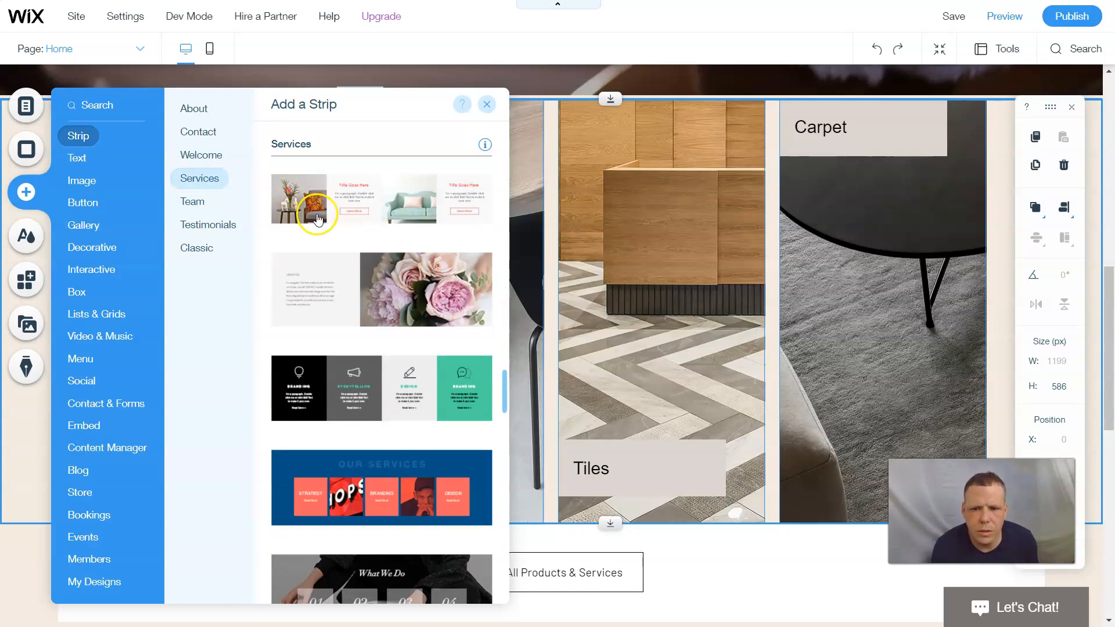
- Place the four-column icon services strip below the Hardwood, Vinyl, Tiles and Carpet strip
scroll(318, 225, "down", 5)
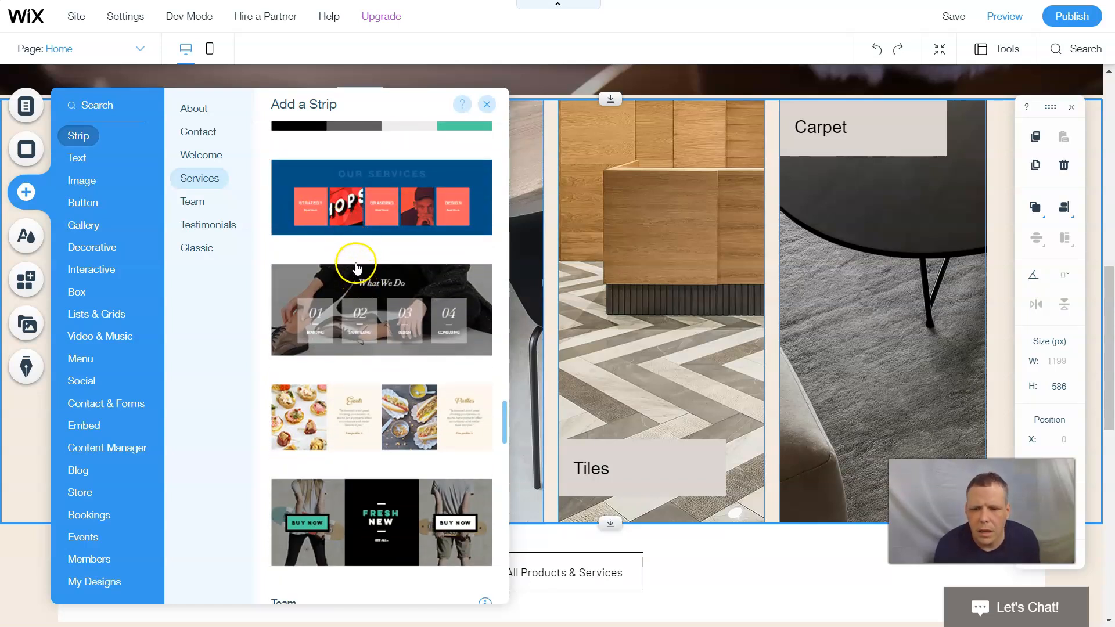
scroll(357, 273, "down", 4)
scroll(341, 276, "down", 3)
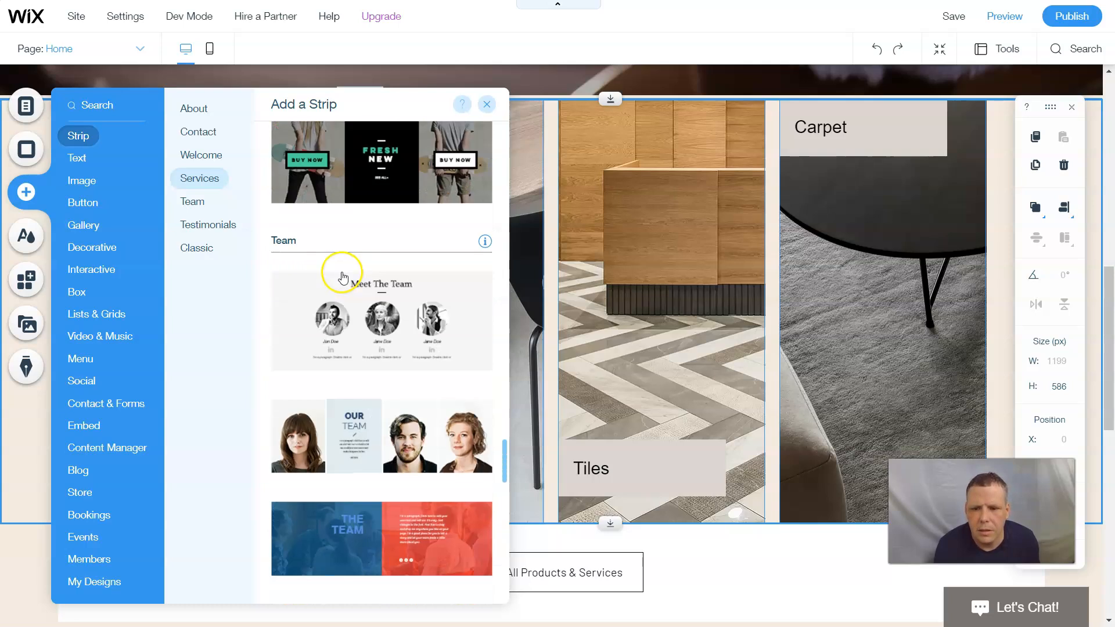
scroll(342, 273, "up", 8)
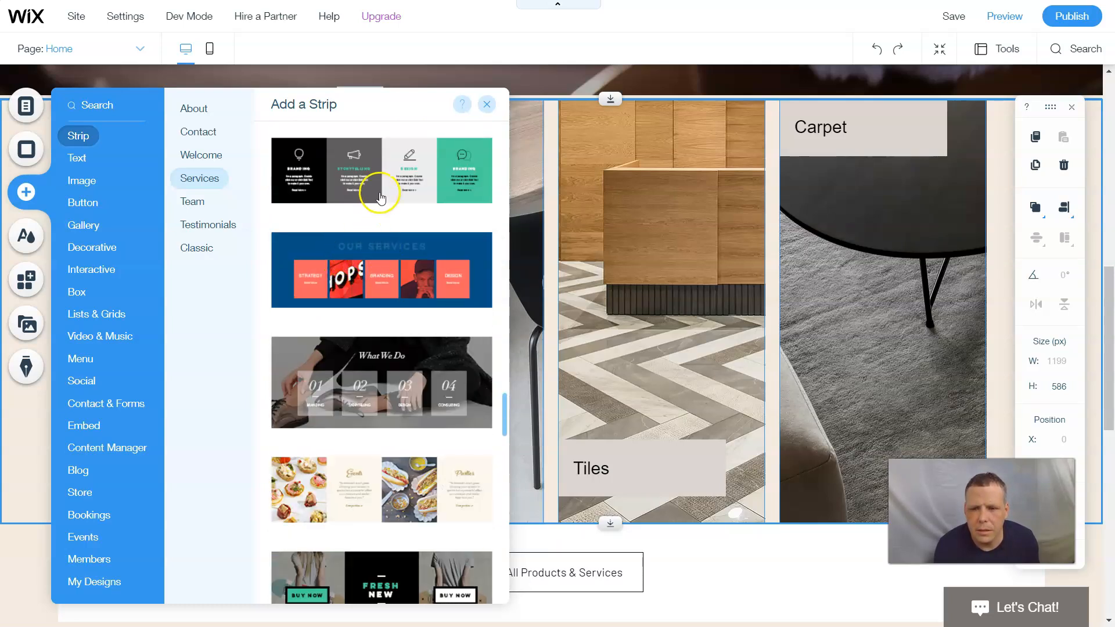
scroll(380, 197, "up", 2)
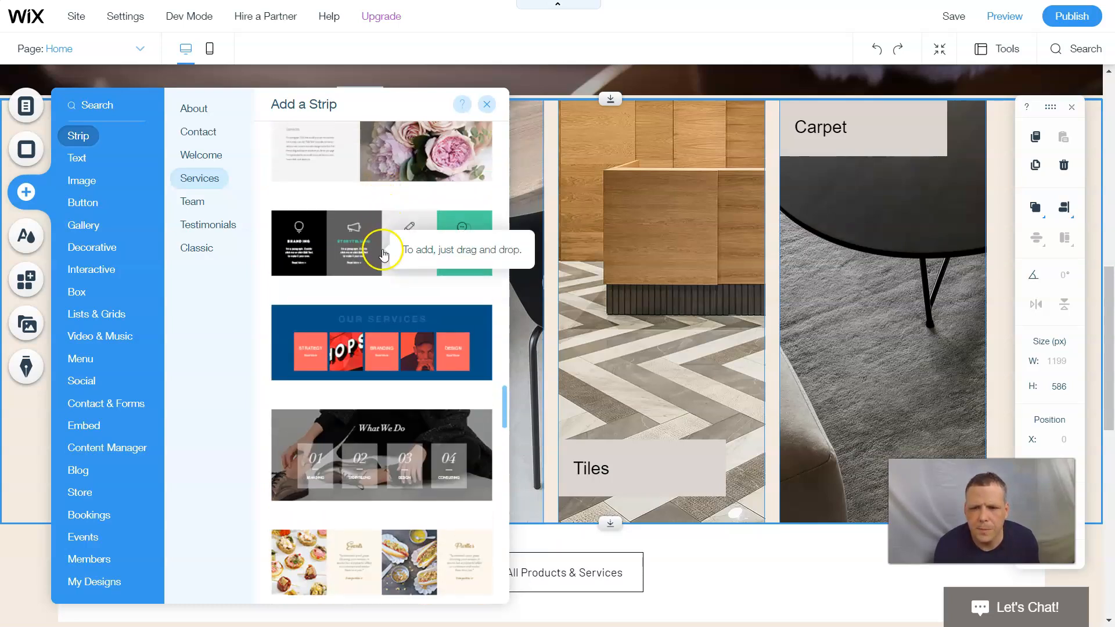
scroll(381, 253, "up", 2)
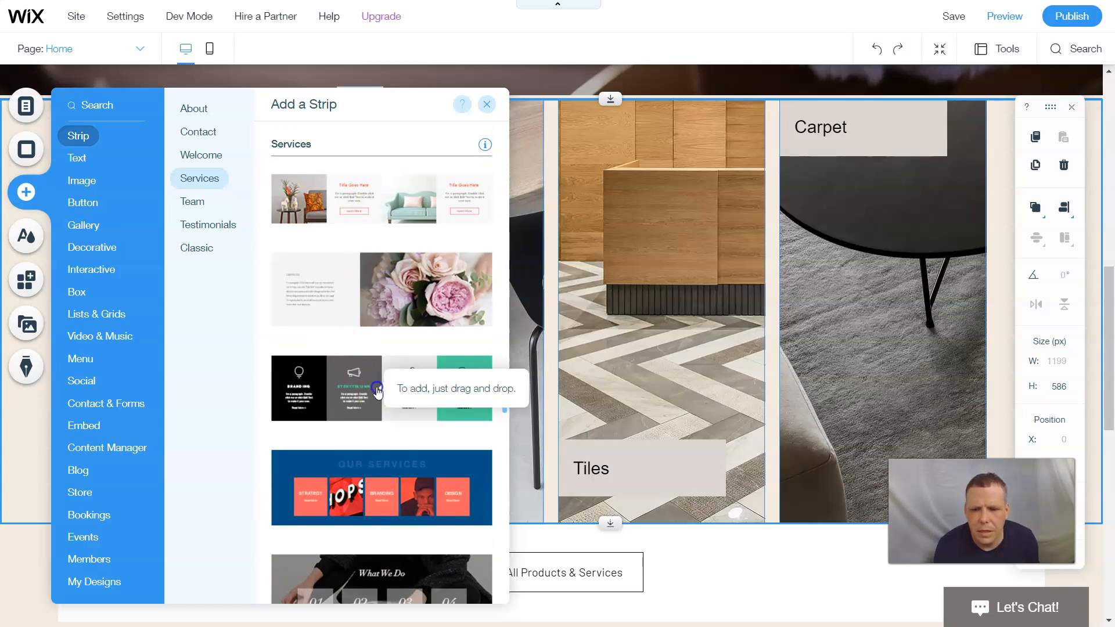
left_click_drag(377, 391, 632, 623)
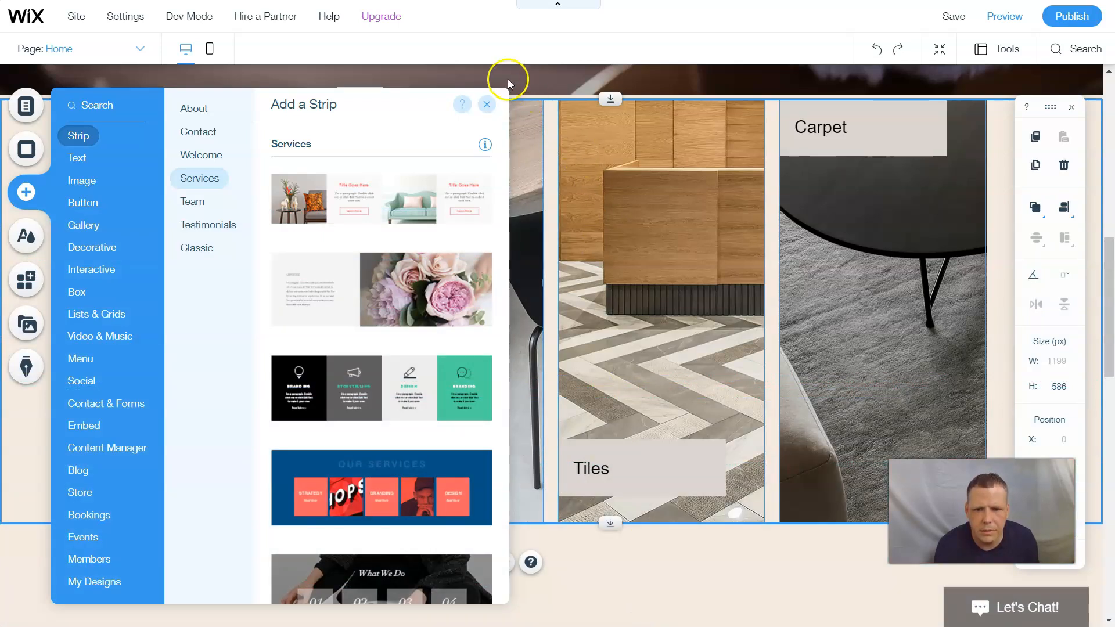
left_click(490, 109)
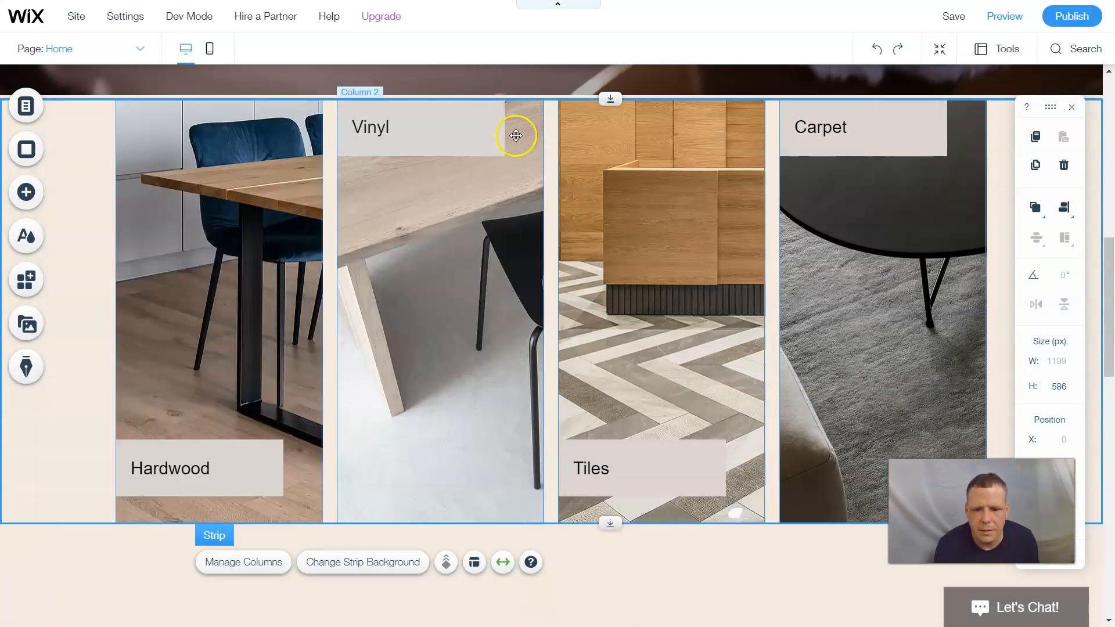
- Nudge the new services strip into place and open Manage Columns from its Branding column
scroll(729, 398, "down", 8)
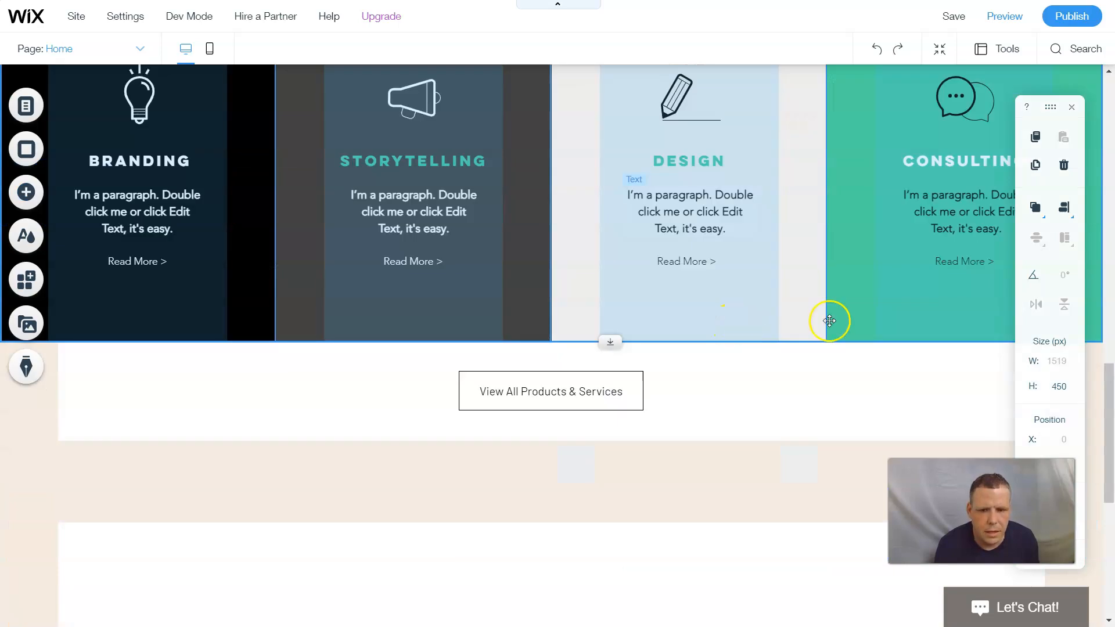
left_click(832, 320)
scroll(832, 320, "up", 2)
scroll(832, 321, "up", 2)
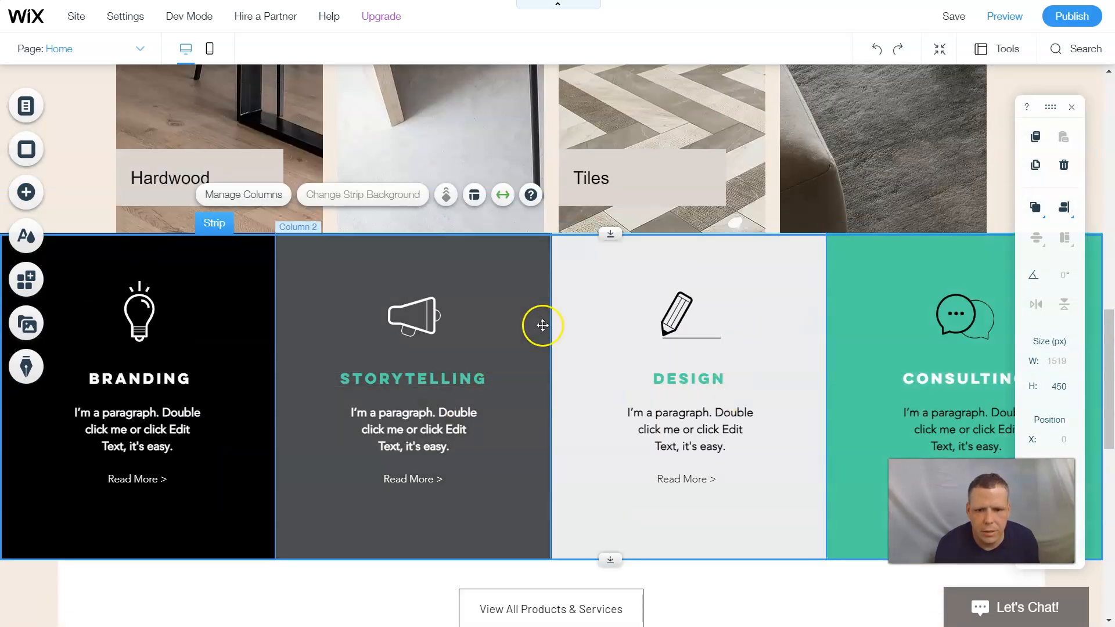
mouse_move(546, 355)
left_mouse_down()
mouse_move(550, 378)
mouse_move(552, 344)
left_mouse_up()
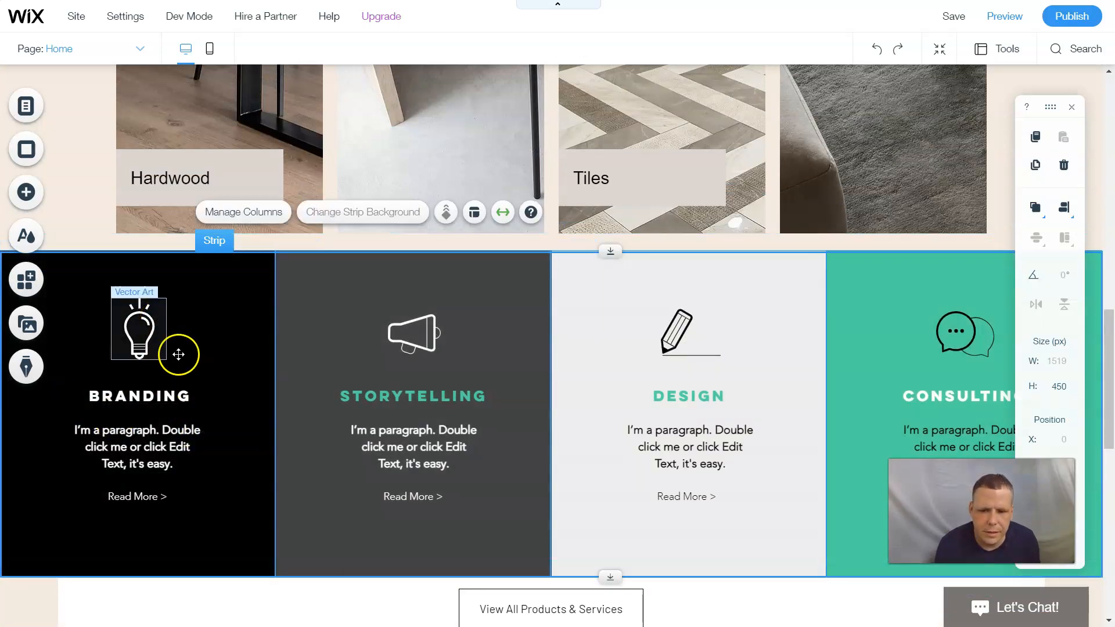
left_click(245, 338)
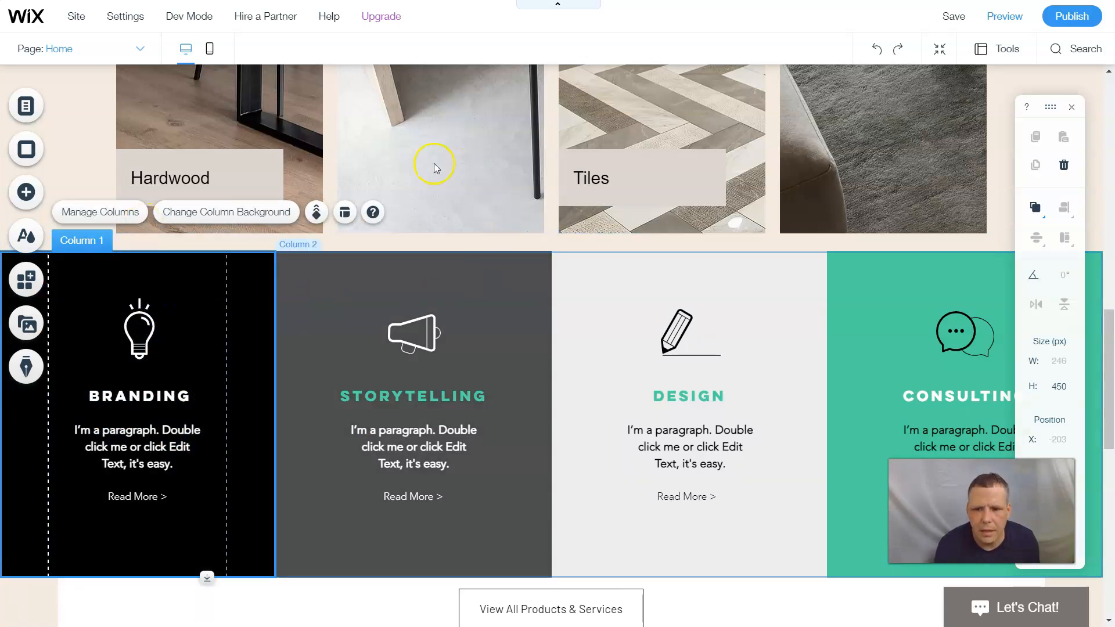
left_click(116, 210)
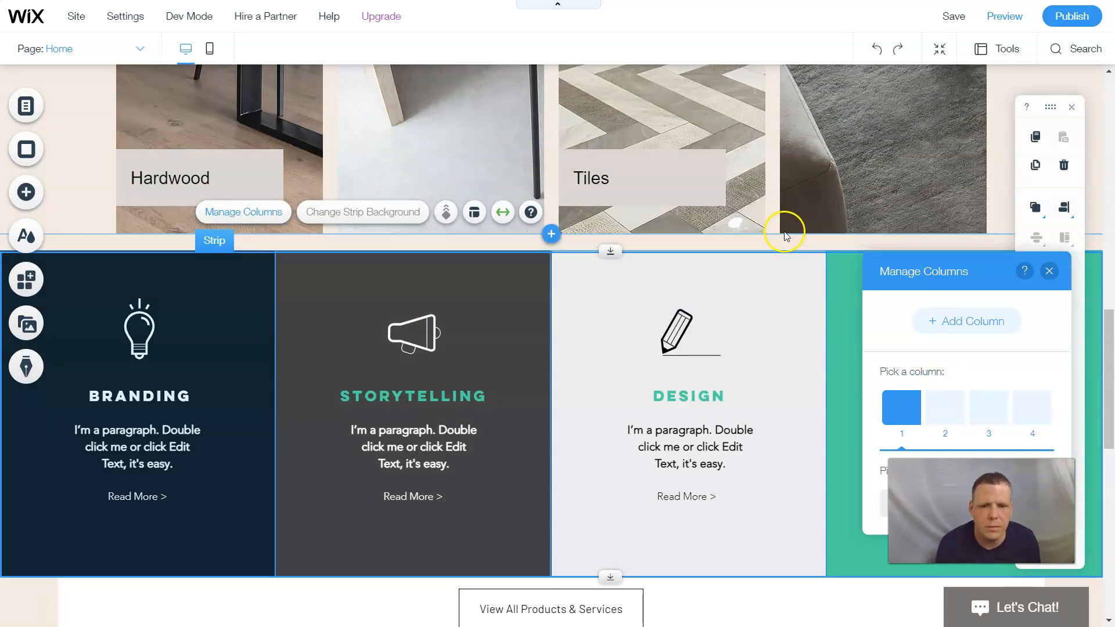
- Try Parallax and Reveal on the YOUR BRAND hero background, settling on None
scroll(699, 217, "up", 10)
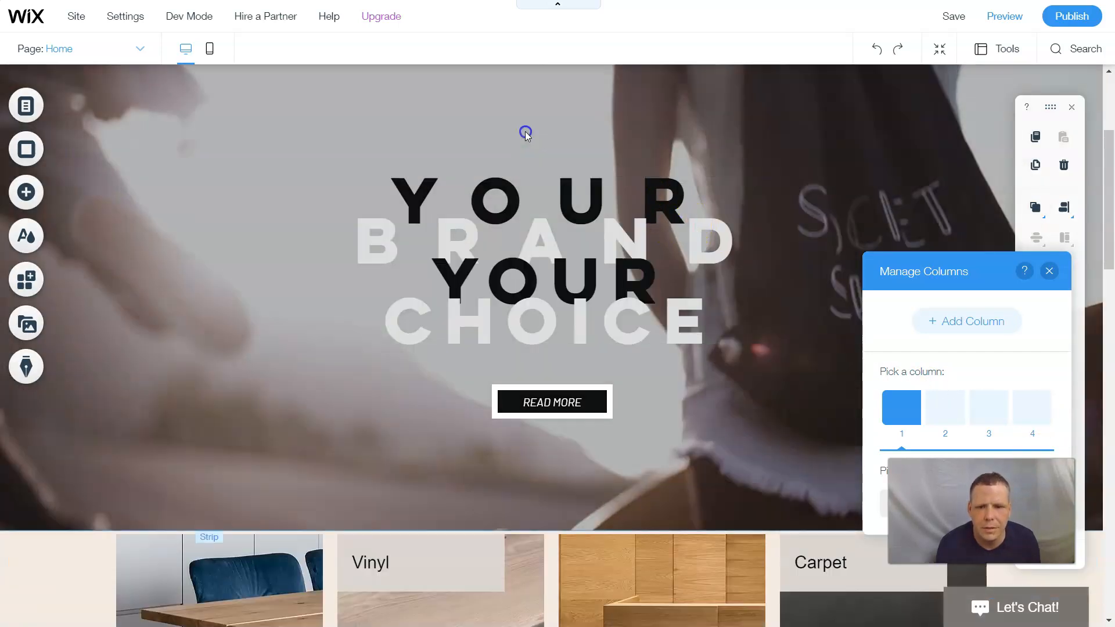
left_click(525, 131)
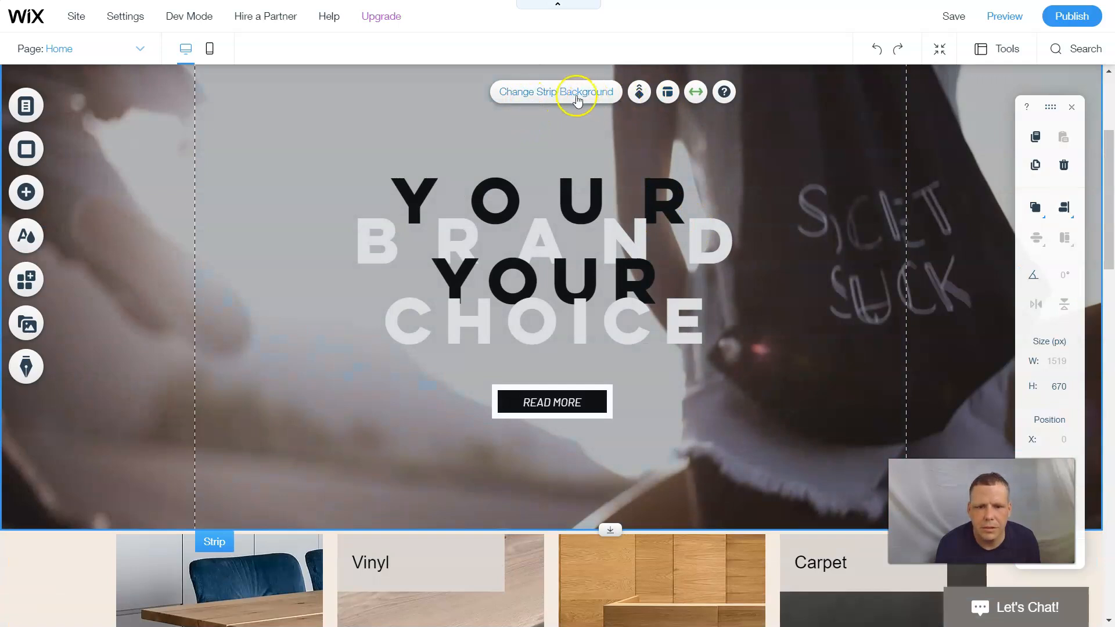
left_click(647, 96)
left_click(949, 177)
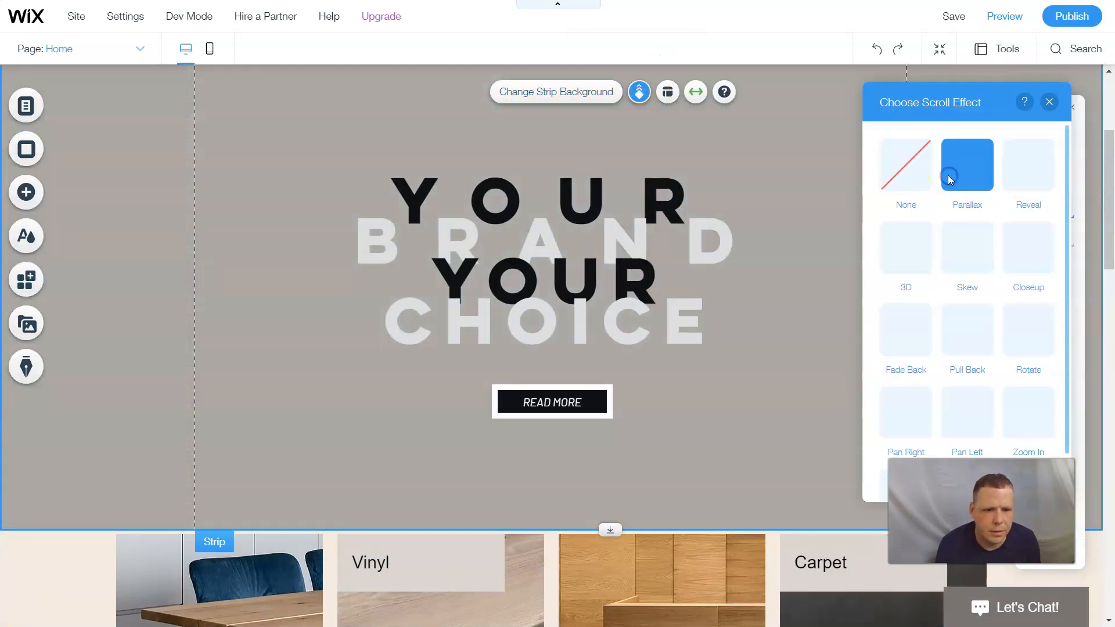
left_click(887, 174)
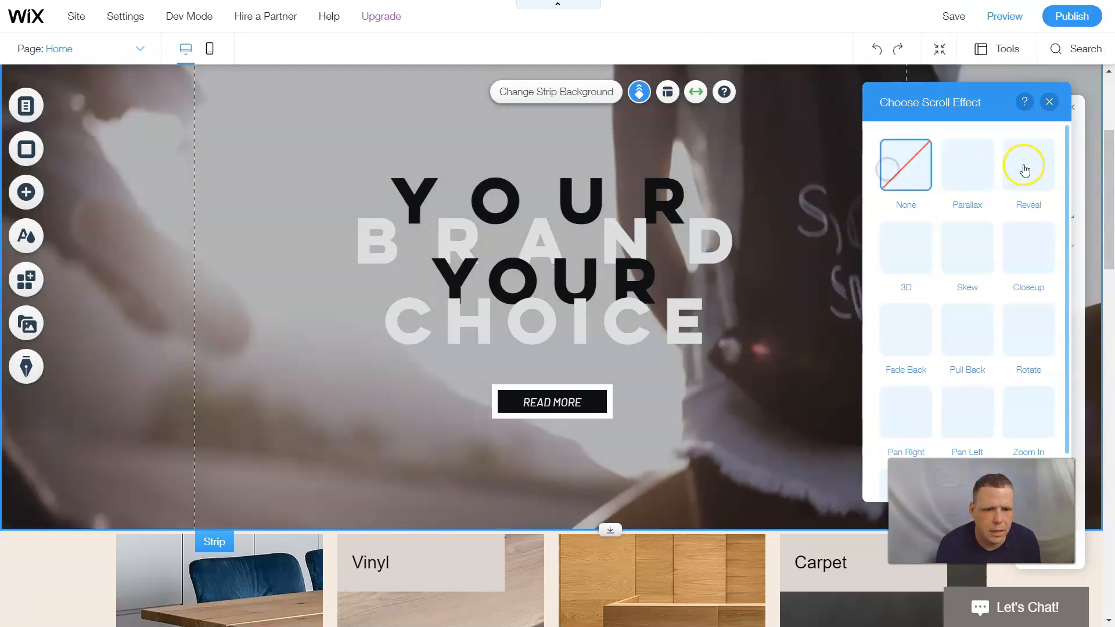
left_click(1028, 165)
left_click(929, 162)
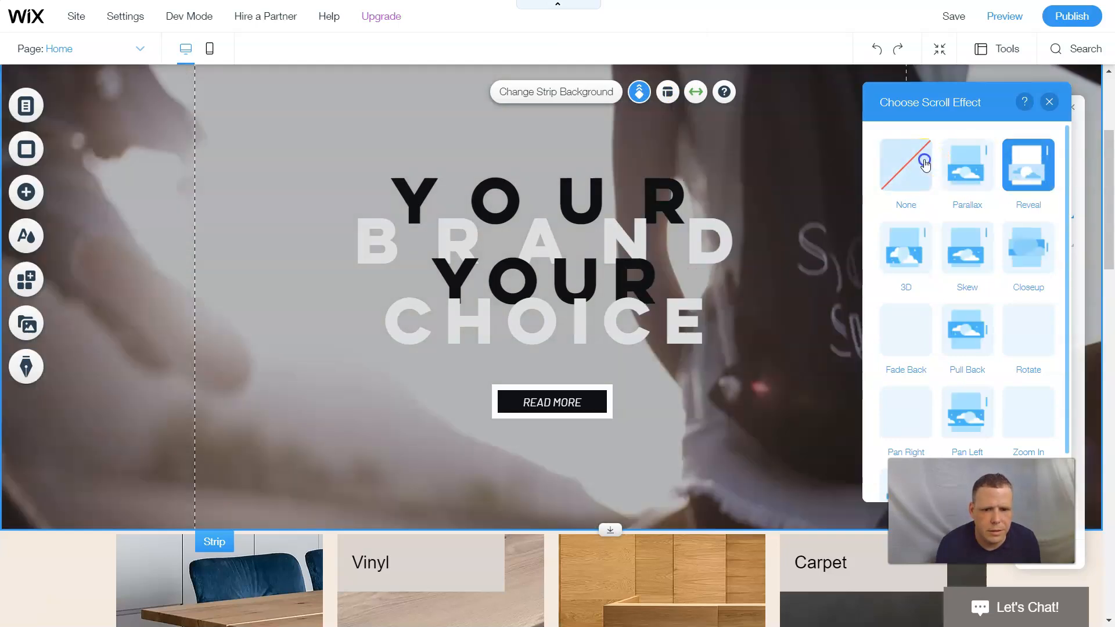
left_click(1048, 103)
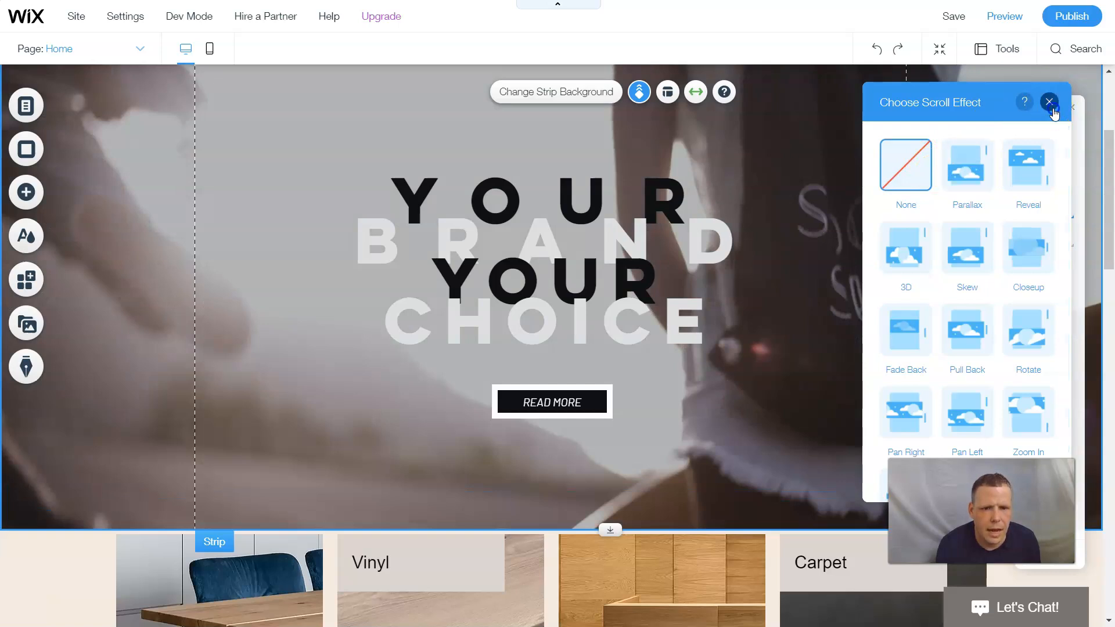
left_click(669, 94)
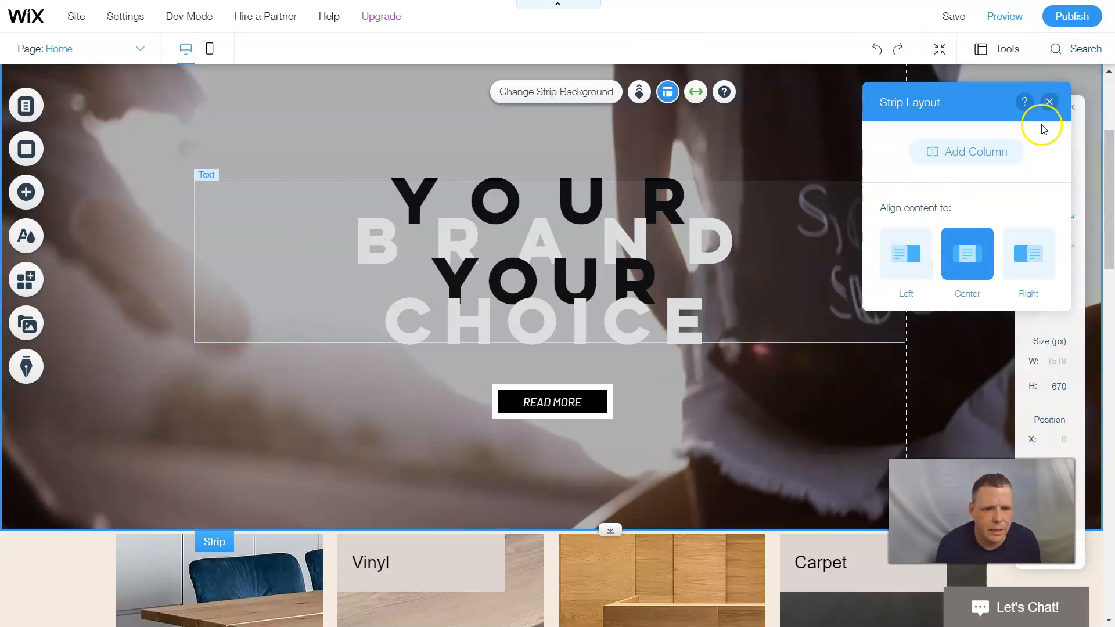
- Close Strip Layout and open Manage Columns on the Branding/Storytelling/Design/Consulting strip
left_click(1049, 102)
scroll(772, 204, "down", 3)
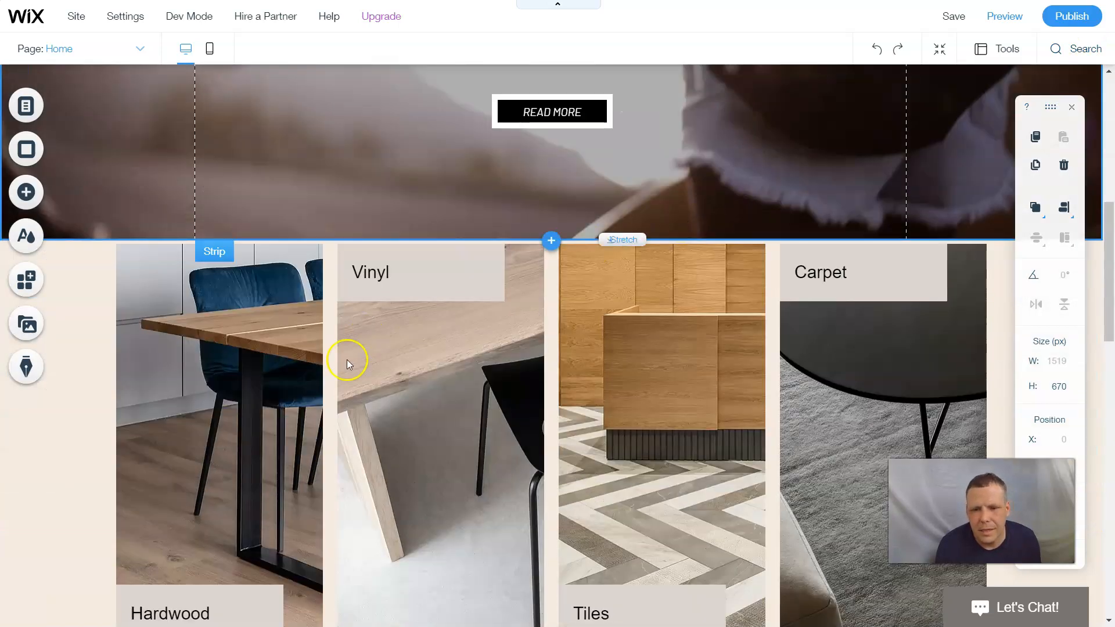
left_click(227, 420)
scroll(351, 361, "down", 7)
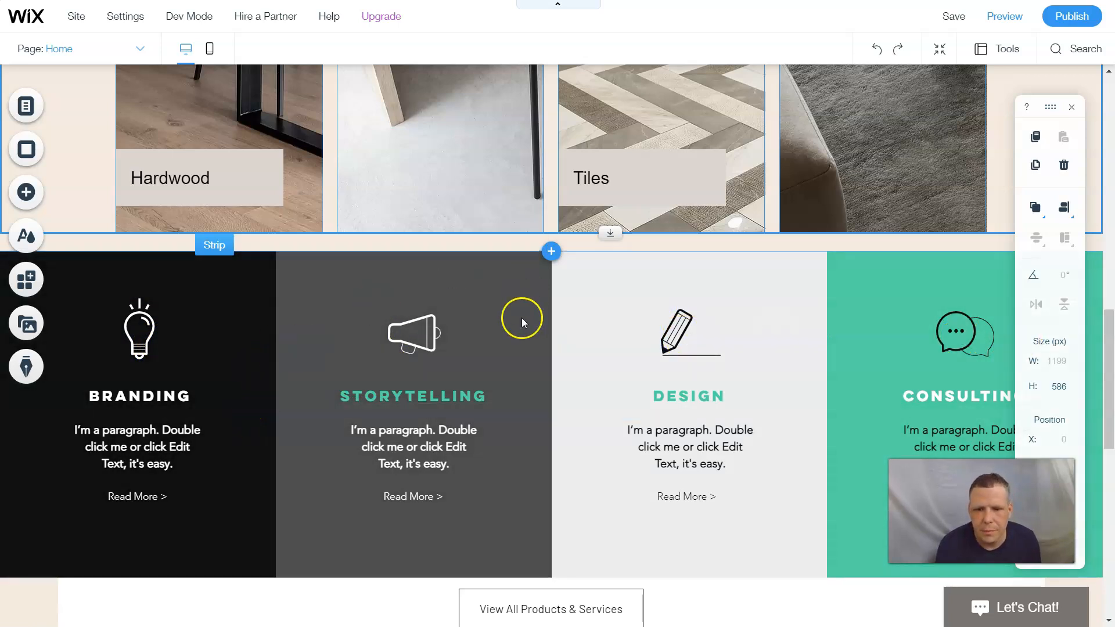
left_click(521, 314)
left_click(283, 215)
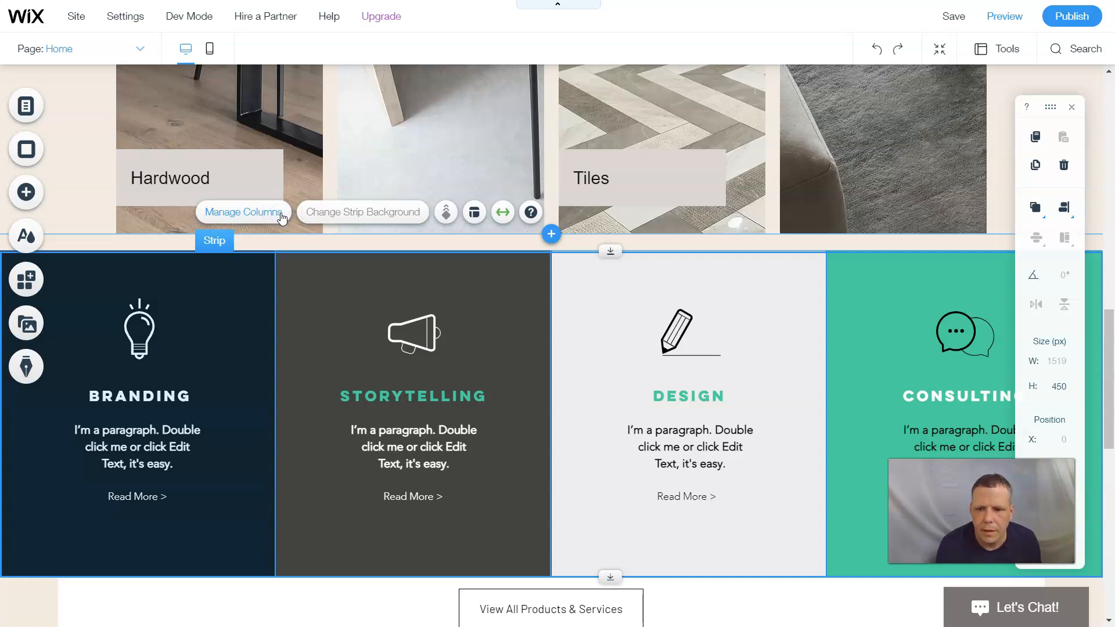
left_click(271, 214)
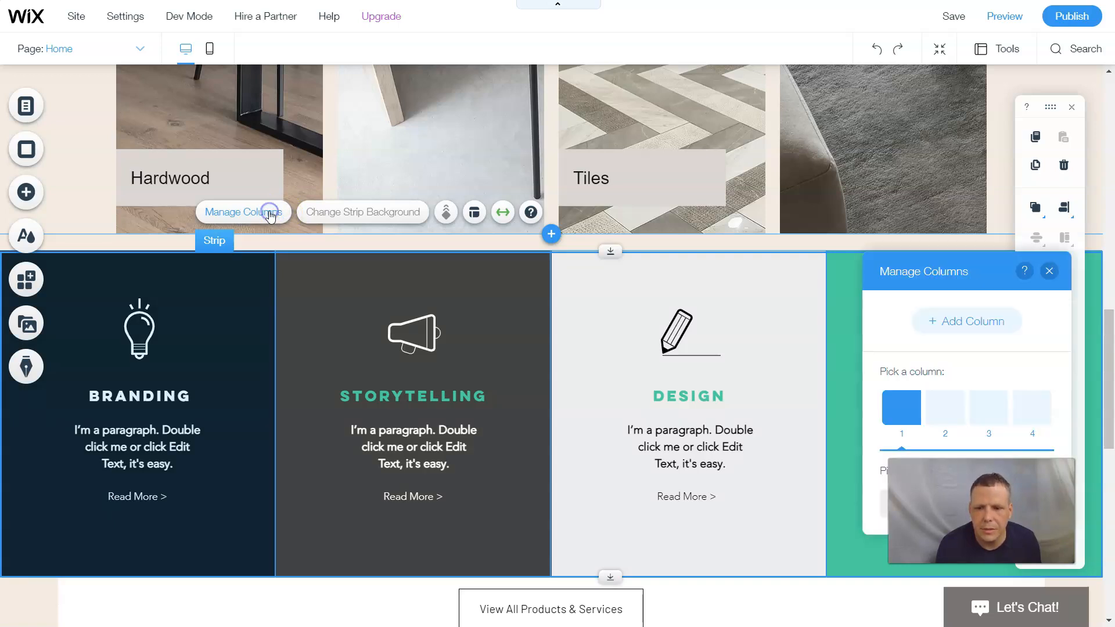
scroll(50, 488, "down", 1)
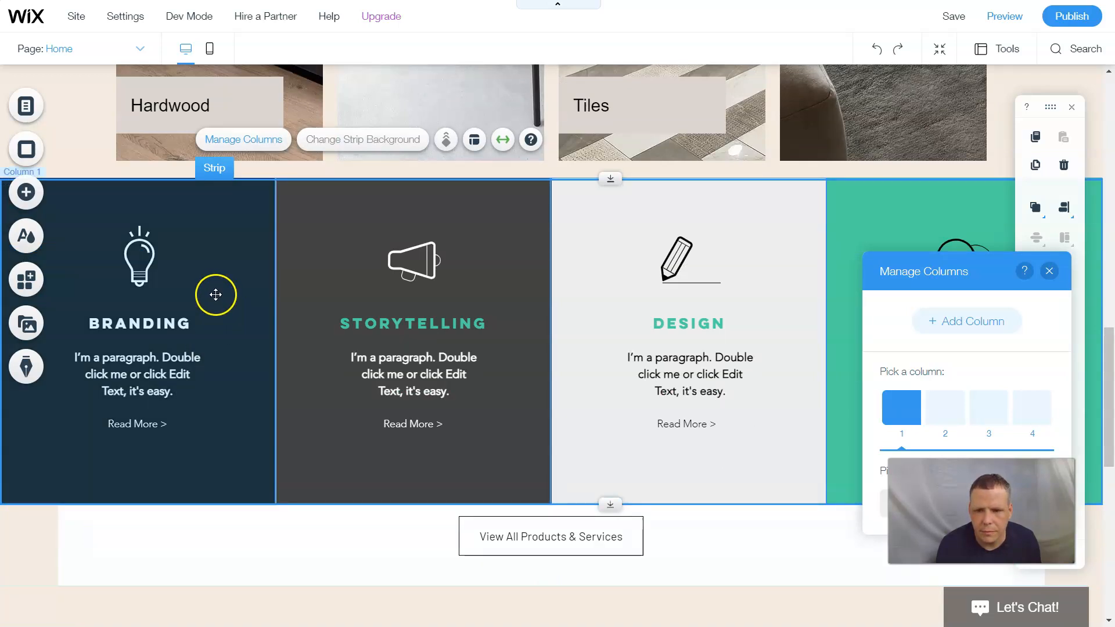
left_click_drag(926, 270, 455, 175)
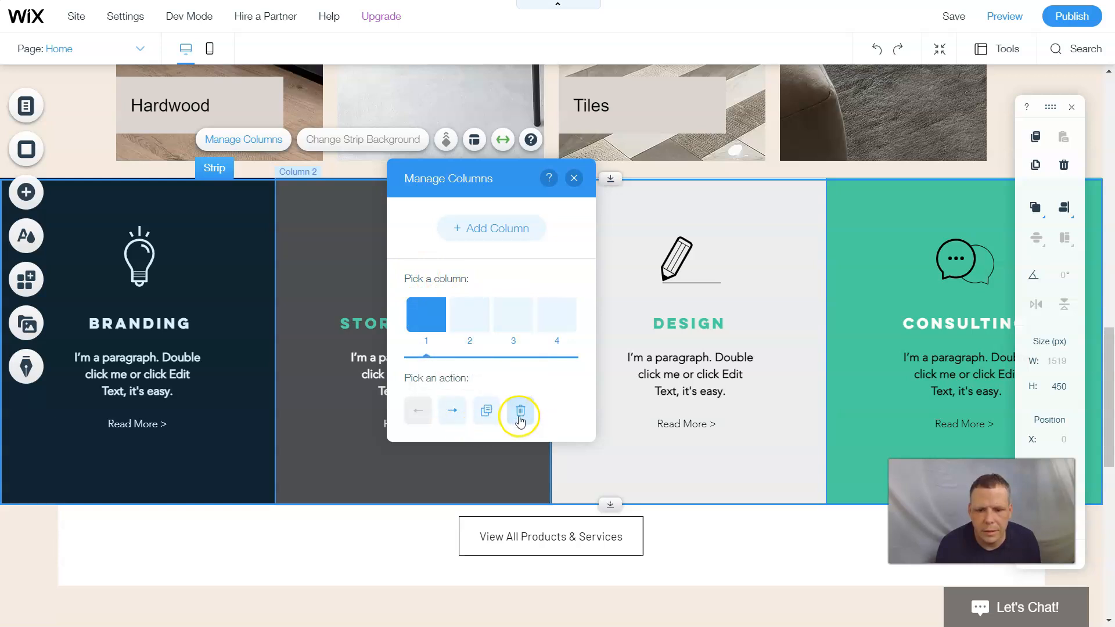
left_click(462, 337)
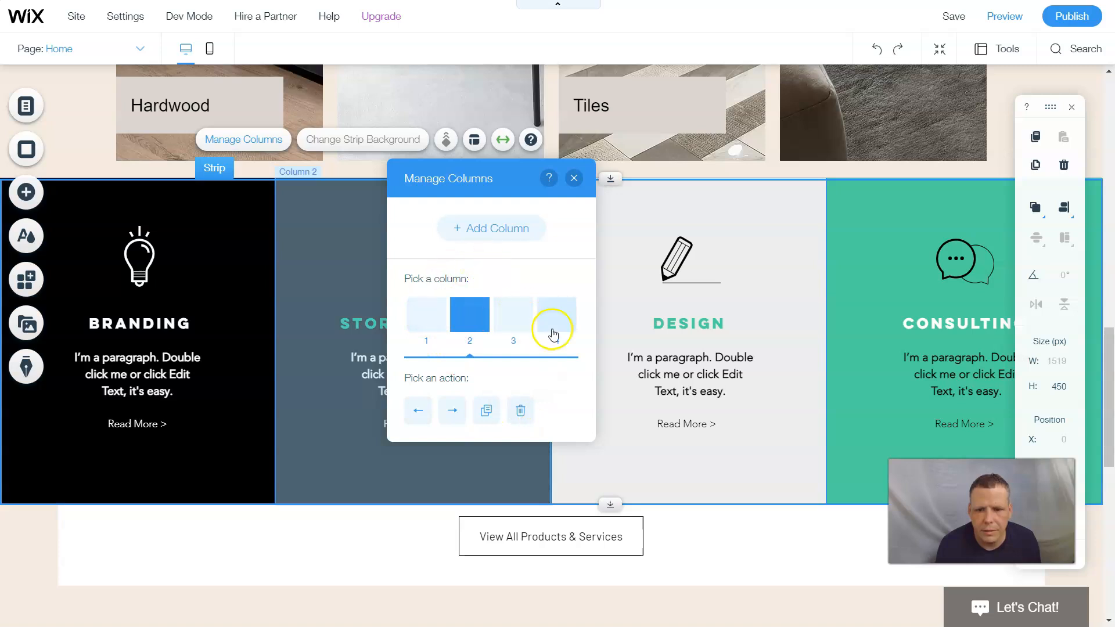
left_click(554, 317)
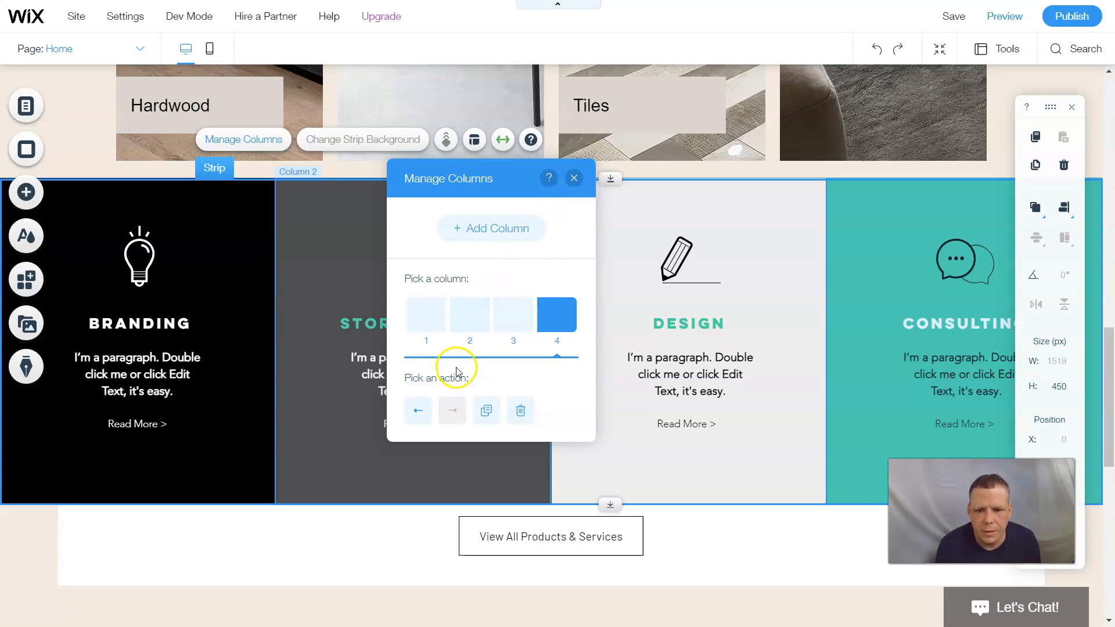
left_click(577, 177)
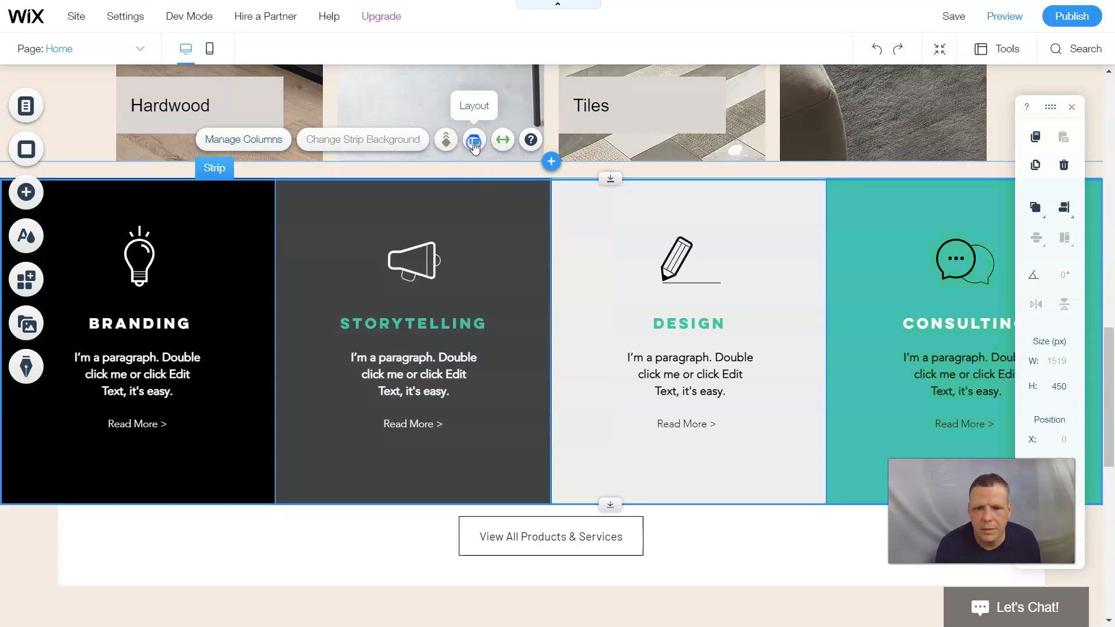
- Try 20-20-20-40 proportions on the services columns, then revert to equal widths
left_click(474, 141)
scroll(955, 309, "down", 1)
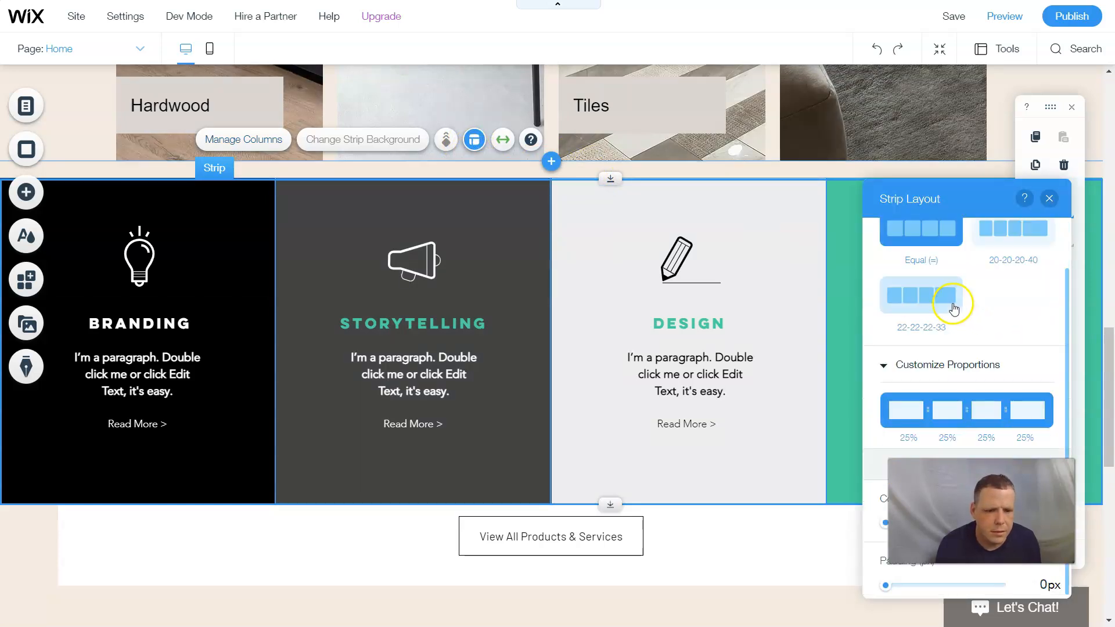
left_click(941, 366)
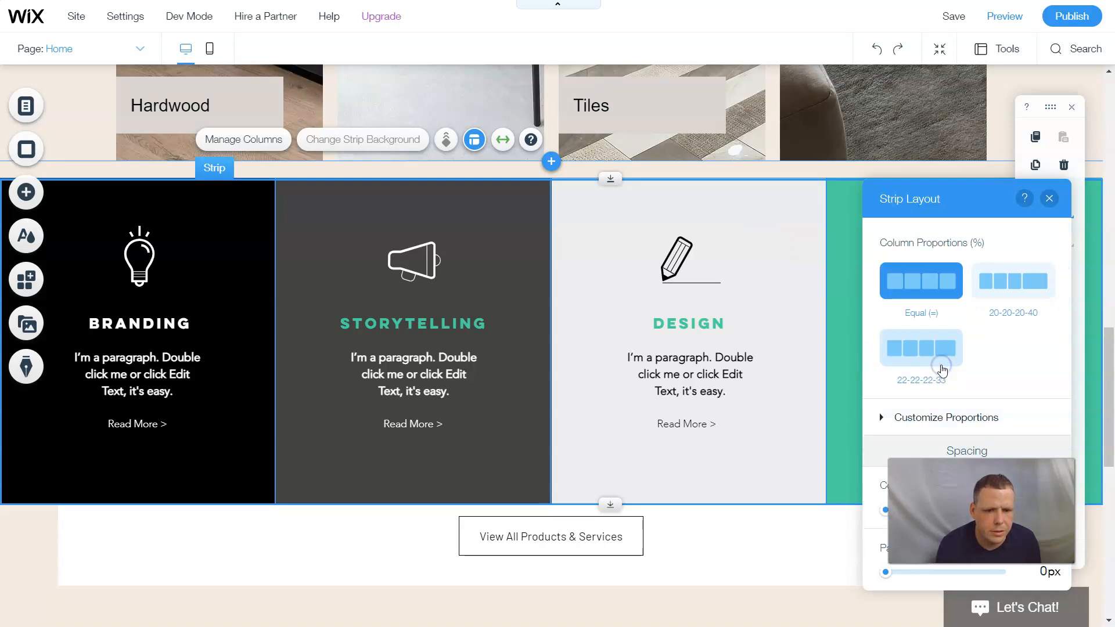
left_click(996, 297)
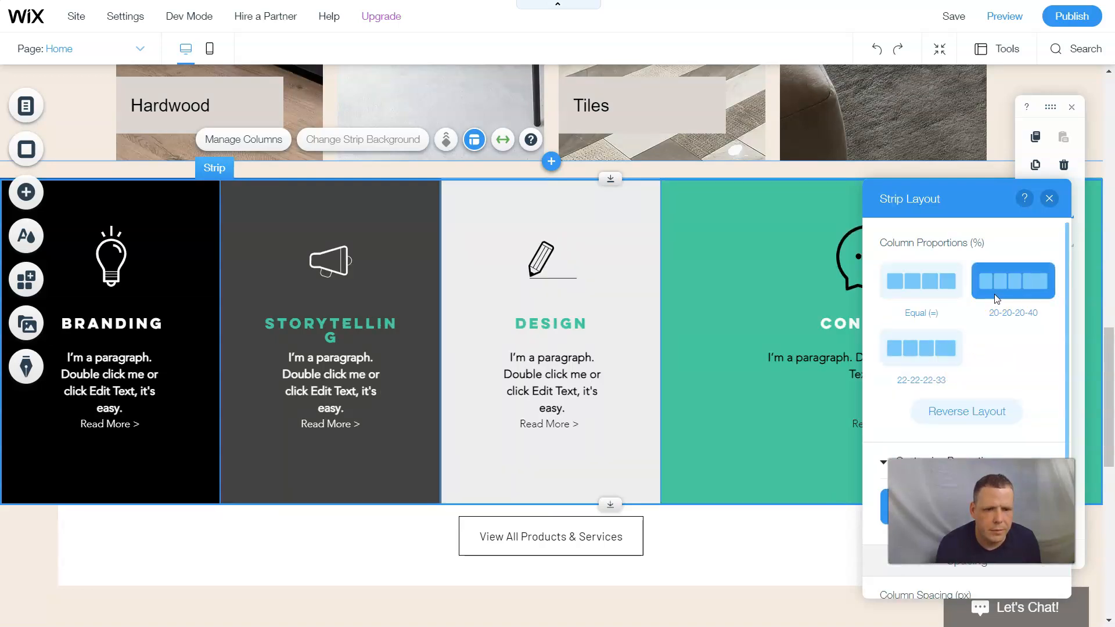
scroll(987, 325, "down", 1)
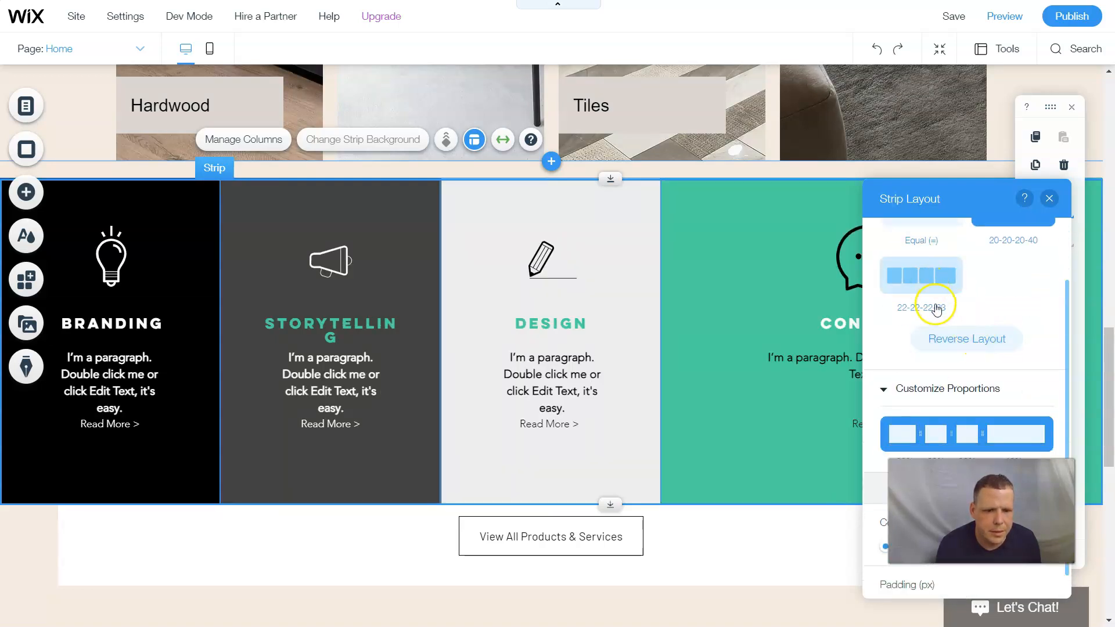
scroll(924, 286, "up", 1)
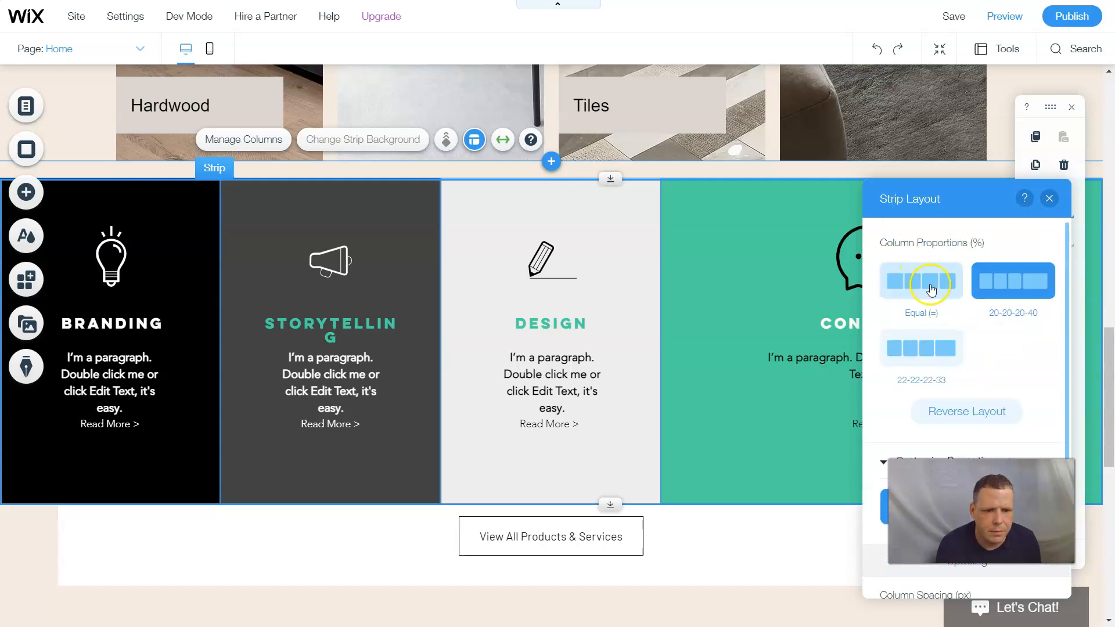
scroll(932, 292, "down", 1)
scroll(935, 296, "up", 1)
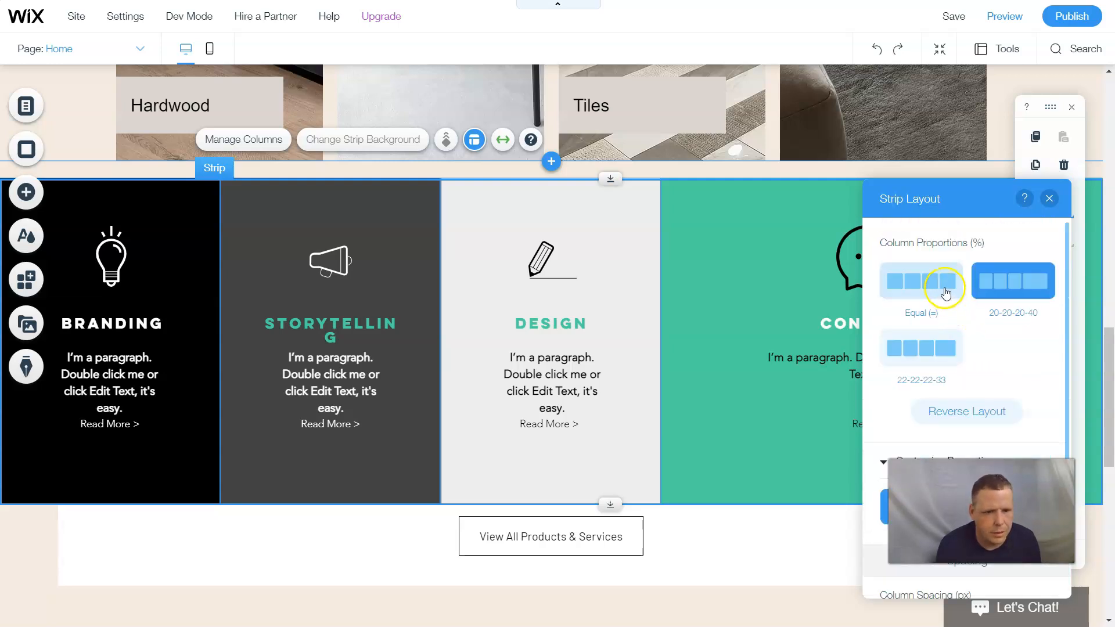
left_click(943, 293)
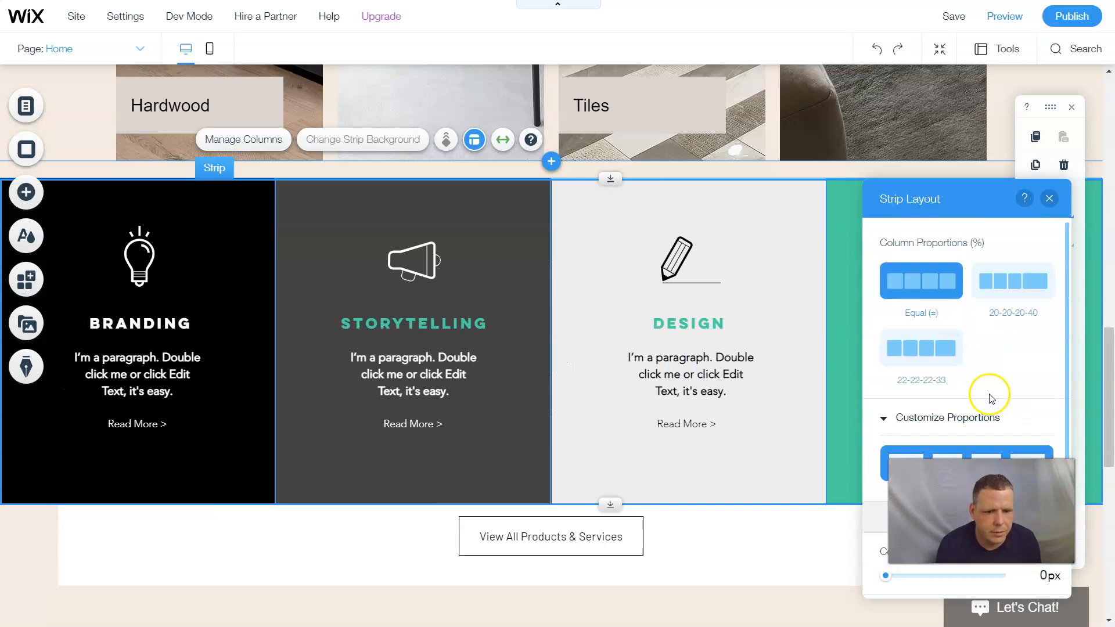
scroll(987, 395, "down", 1)
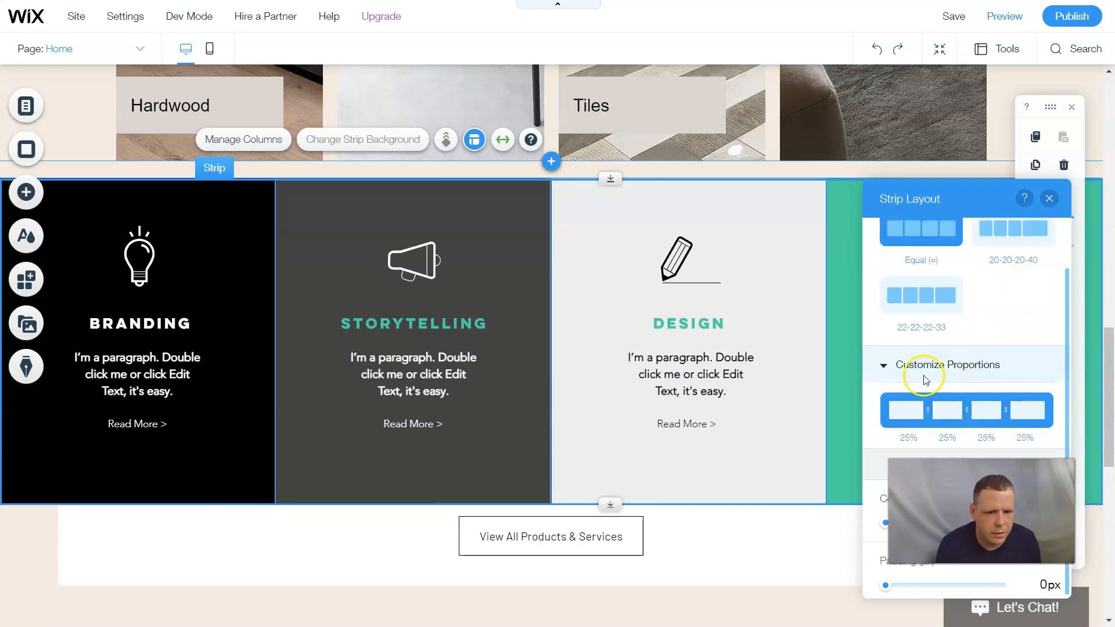
left_click(902, 367)
- Set the services strip's column spacing to 21 px and padding to 6 px
left_click_drag(987, 199, 551, 142)
scroll(546, 479, "down", 1)
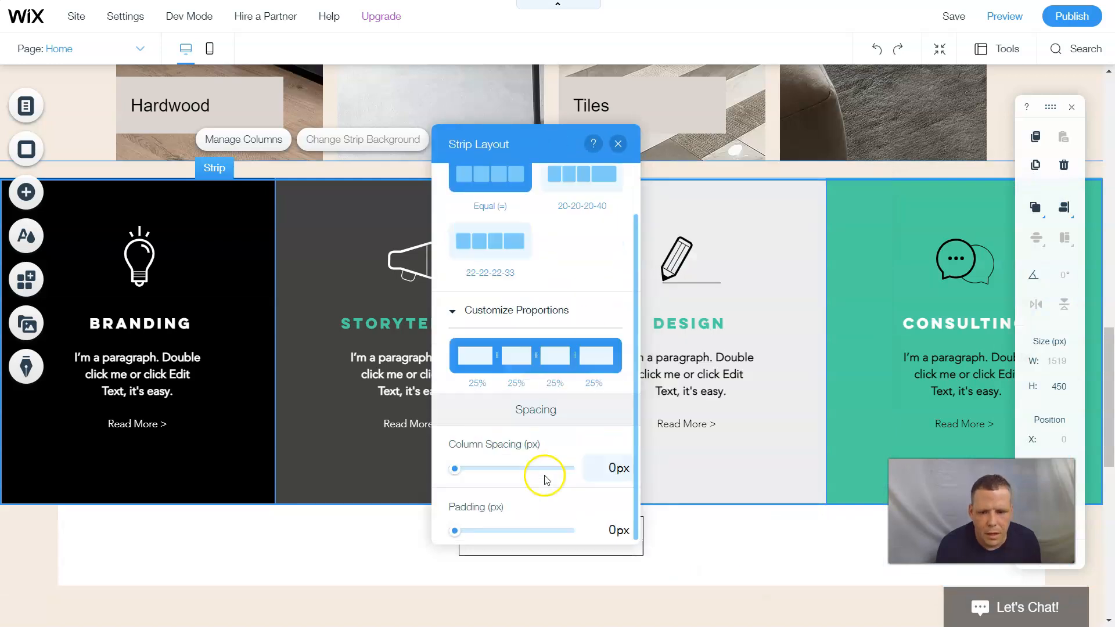
left_click(477, 468)
scroll(479, 472, "up", 1)
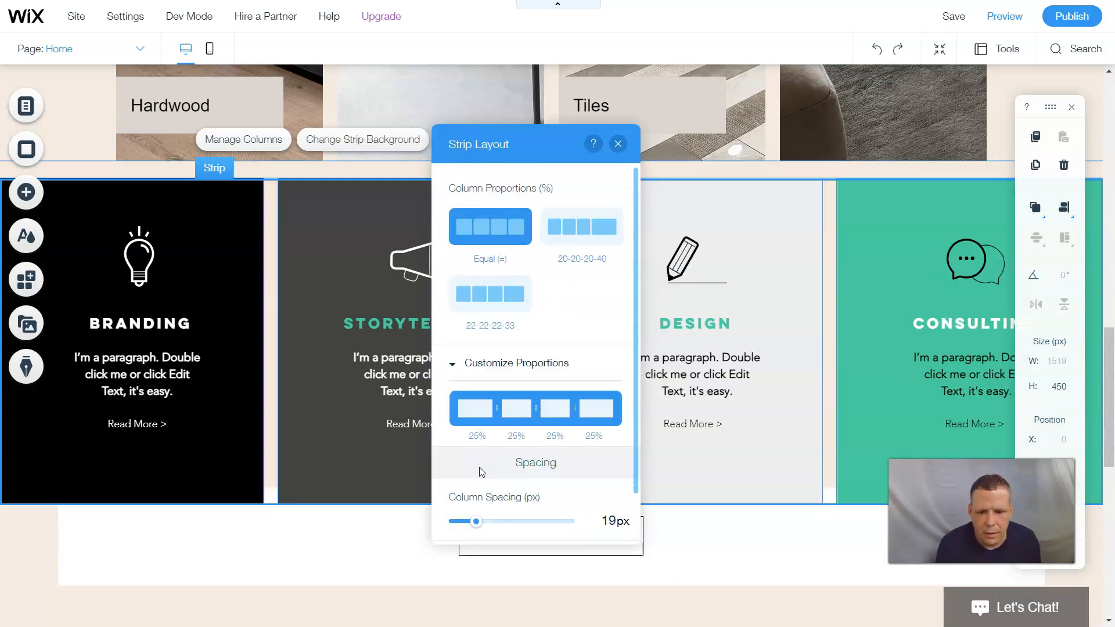
scroll(517, 488, "down", 1)
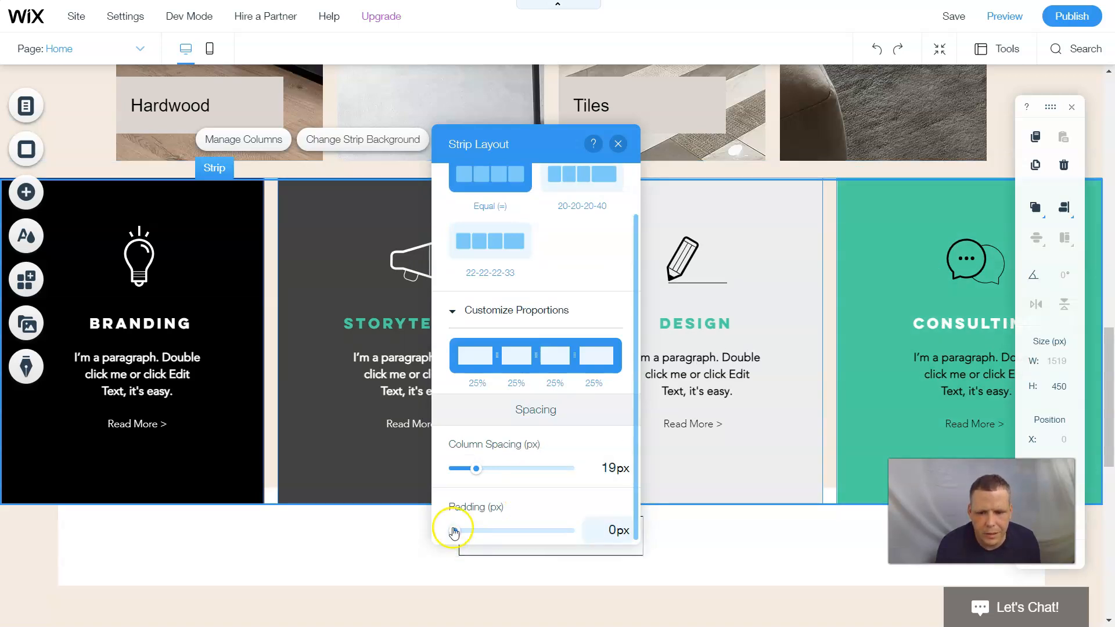
left_click_drag(462, 531, 481, 527)
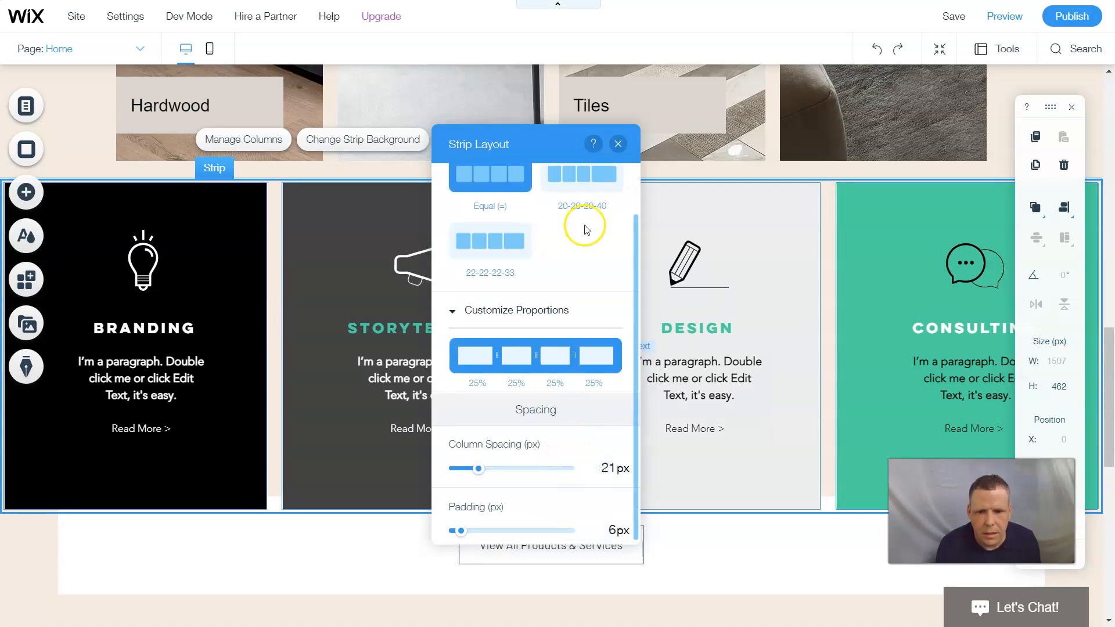
left_click(618, 145)
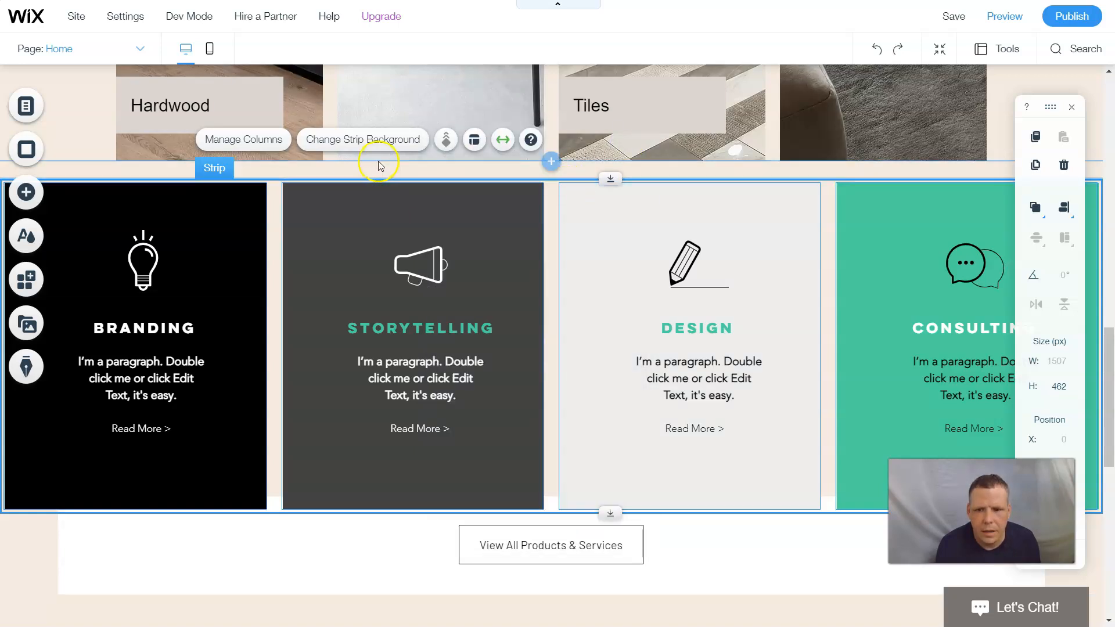
- Fill the services strip background with dark red #8B0000 so it shows between the four columns
left_click(378, 142)
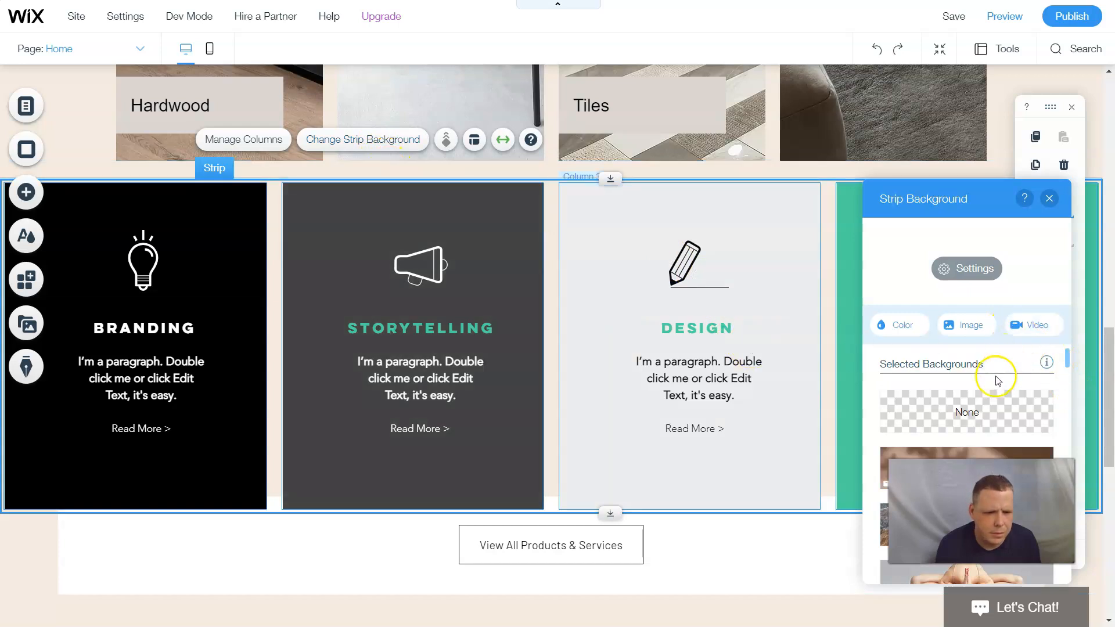
left_click(890, 334)
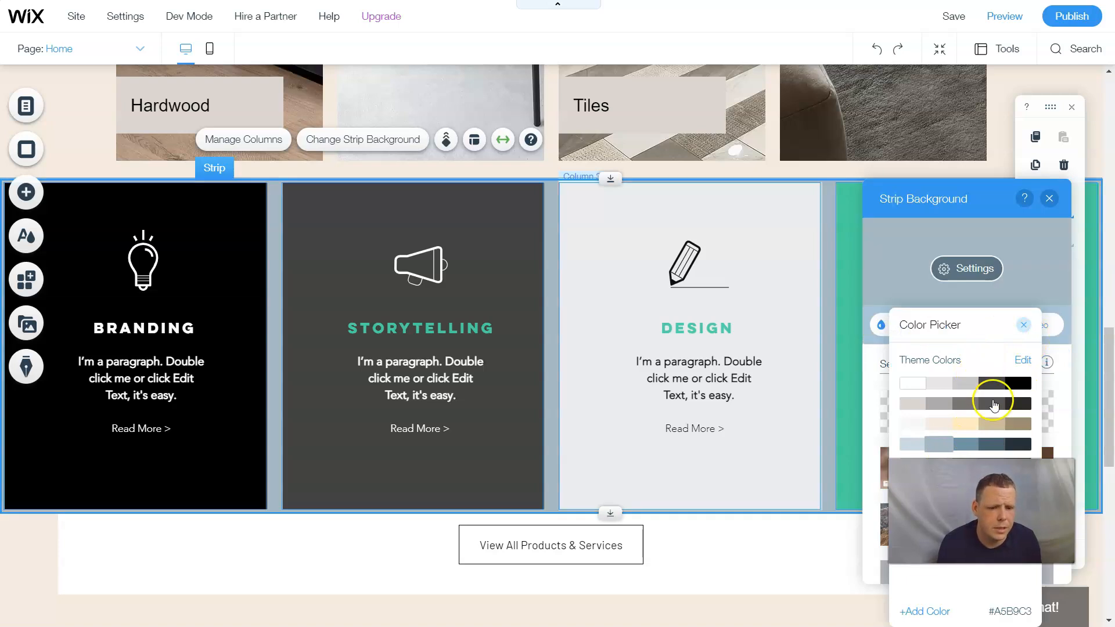
left_click_drag(963, 324, 607, 266)
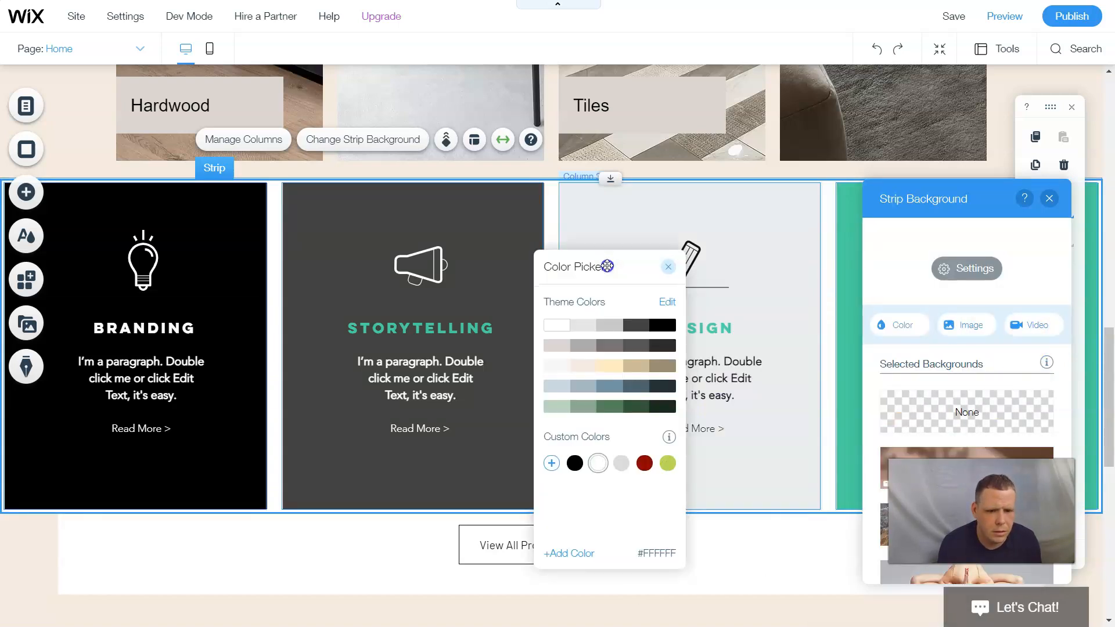
left_click(644, 463)
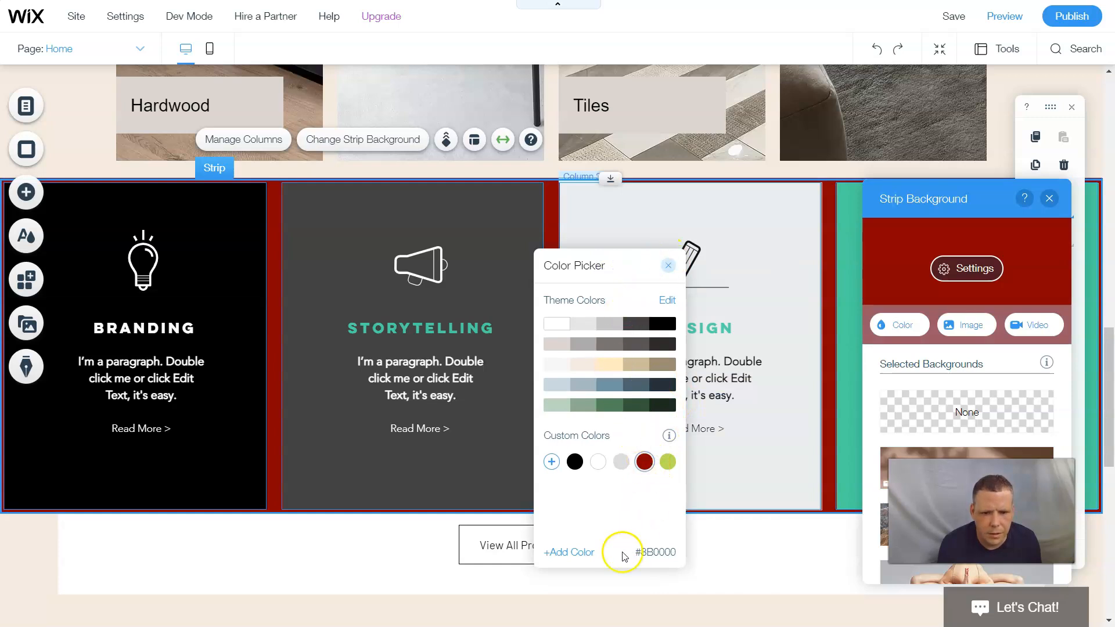
left_click(663, 266)
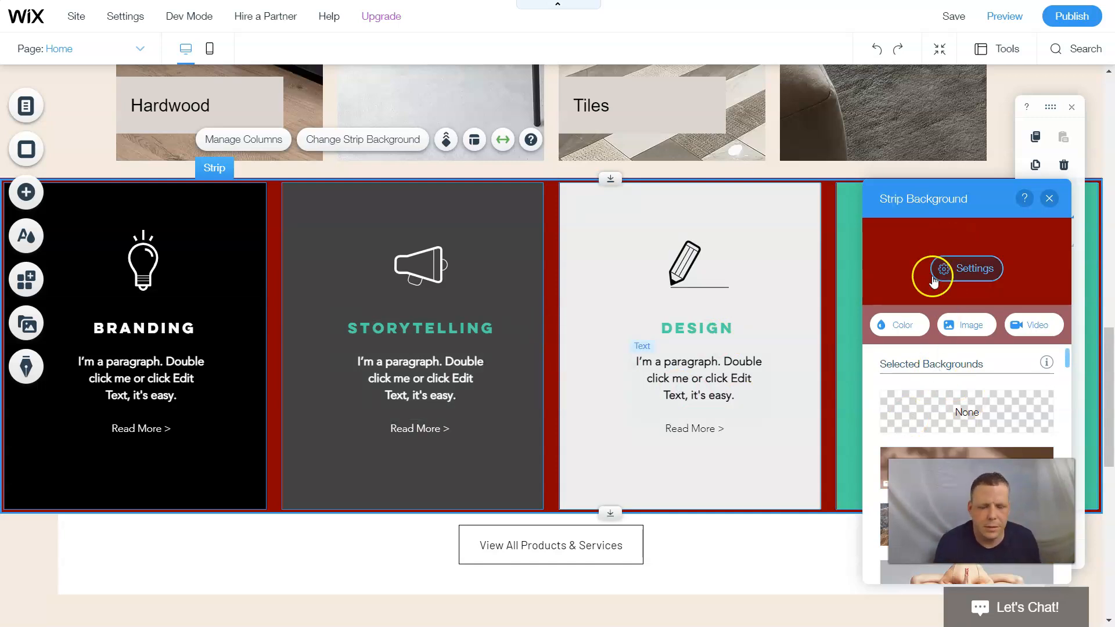
scroll(978, 372, "down", 3)
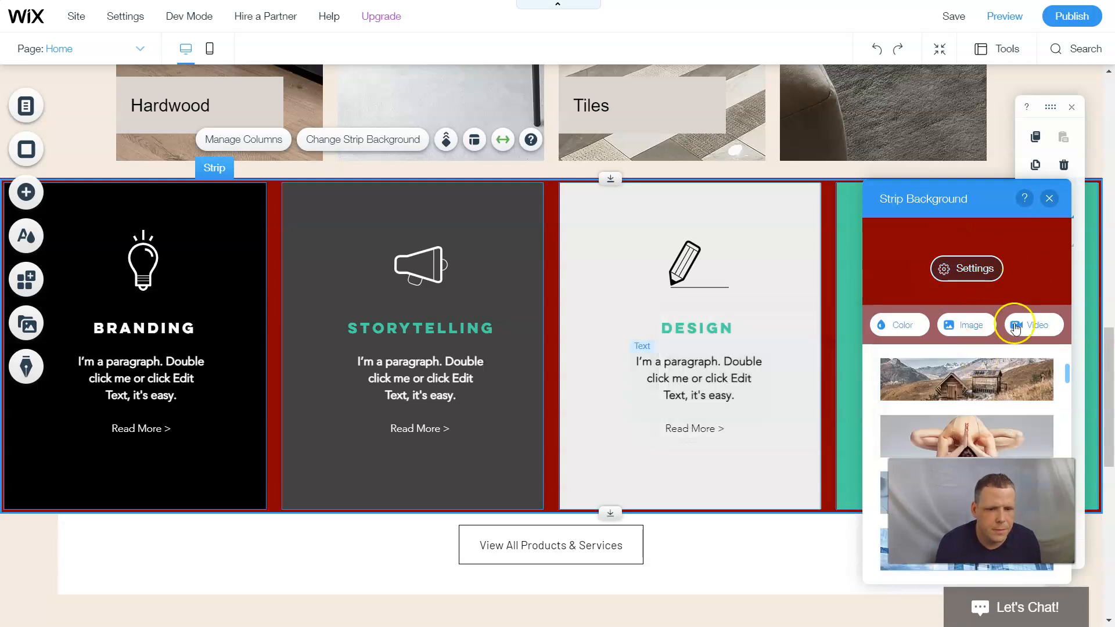
scroll(967, 372, "down", 1)
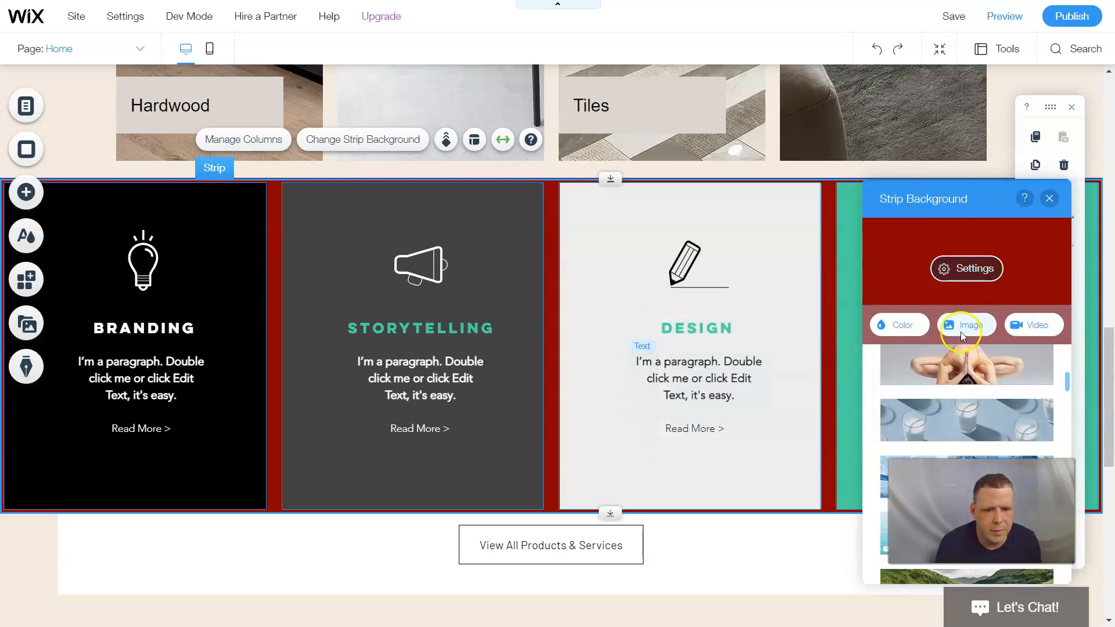
left_click(1049, 197)
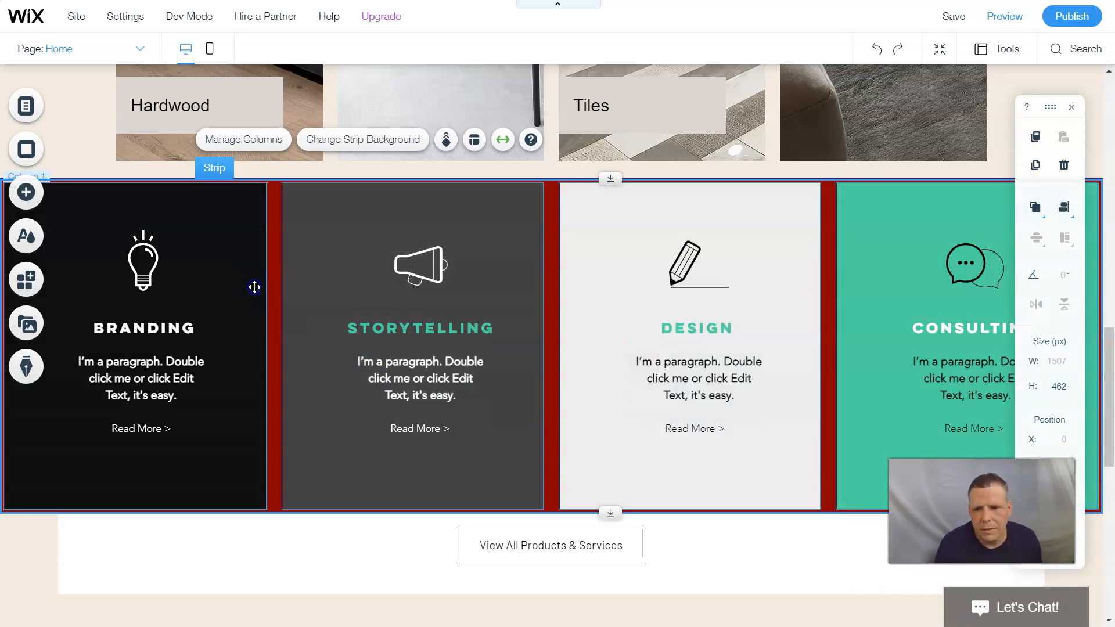
- Keep the Branding column's background colour dark green
left_click(254, 287)
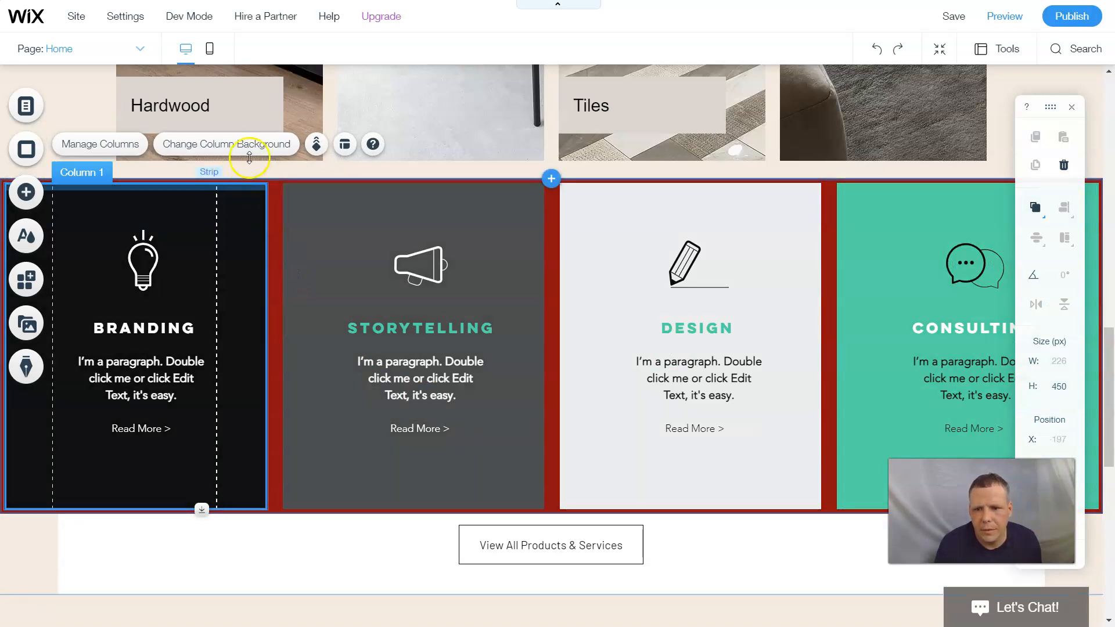
left_click(259, 148)
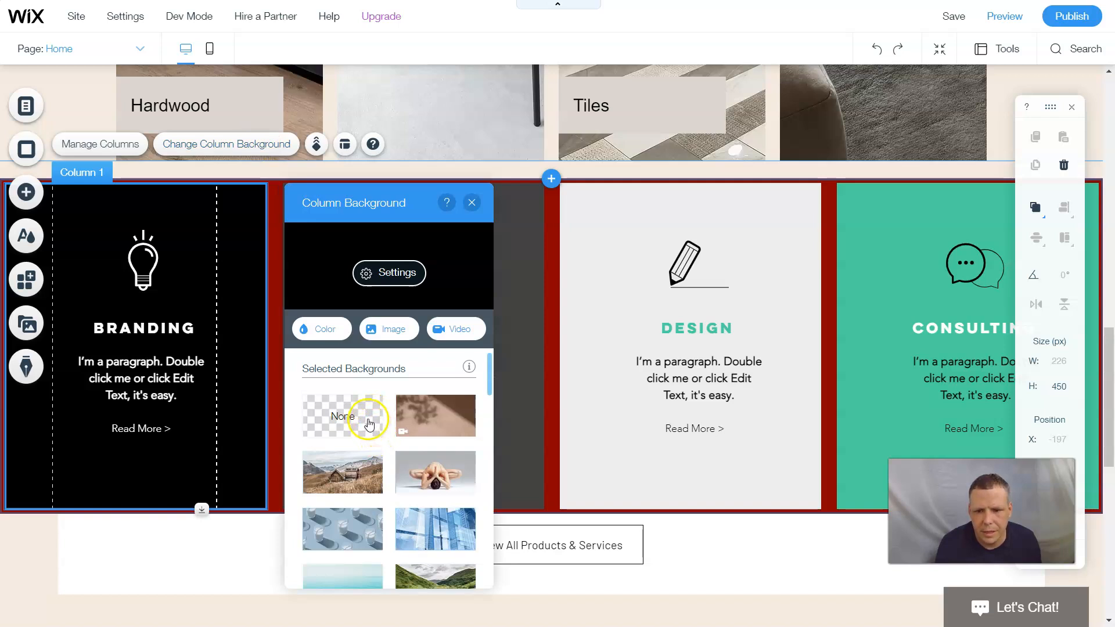
left_click(318, 328)
left_click(370, 383)
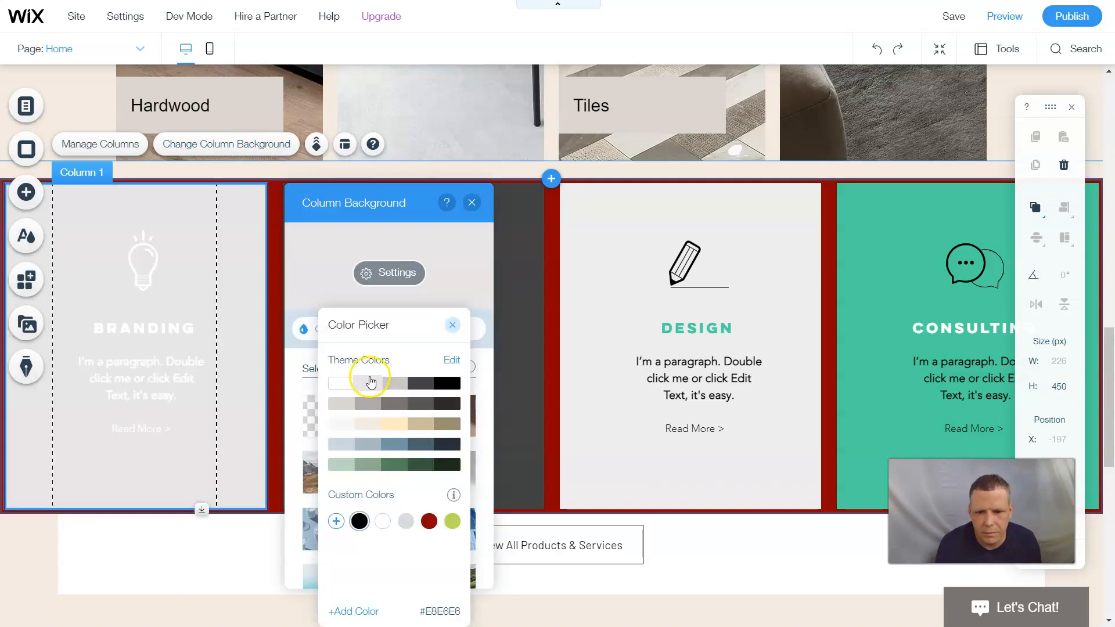
left_click(454, 464)
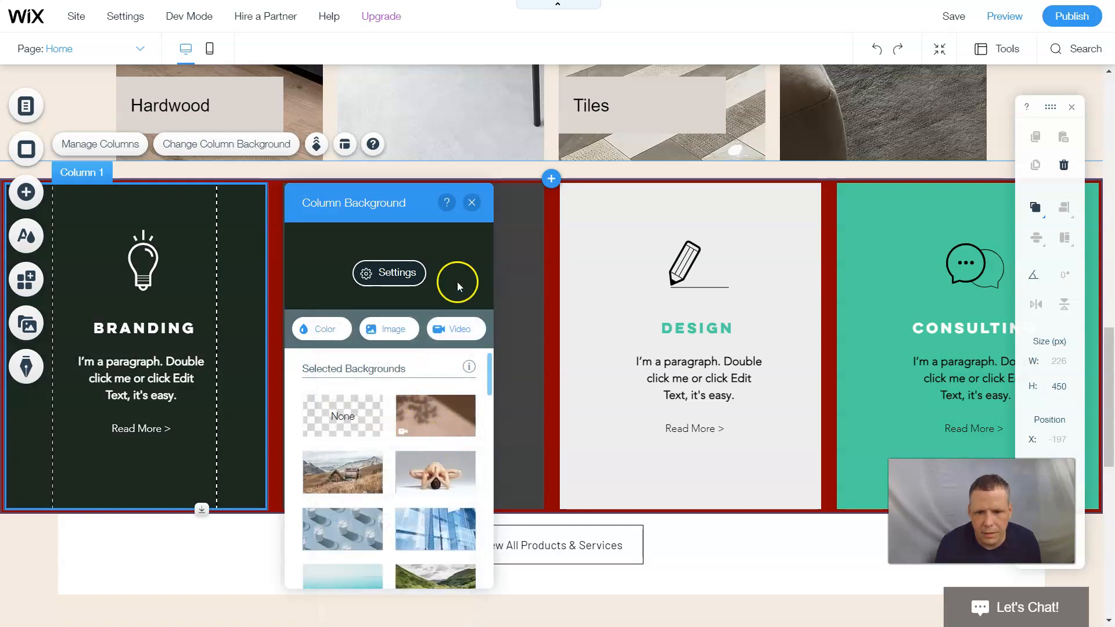
scroll(424, 432, "down", 10)
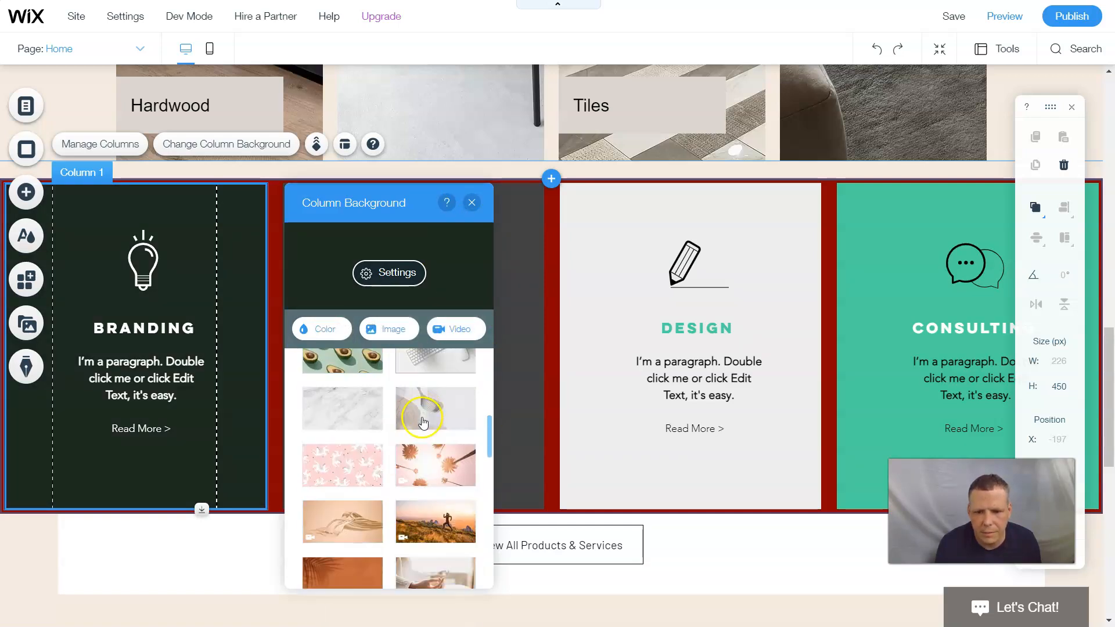
scroll(422, 430, "up", 3)
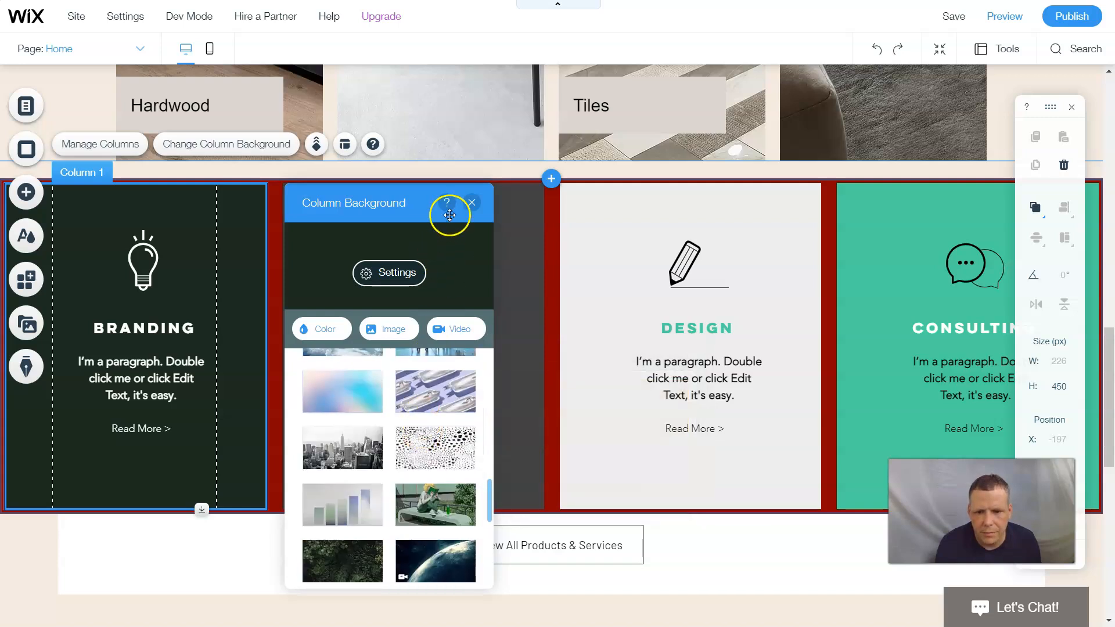
left_click(471, 204)
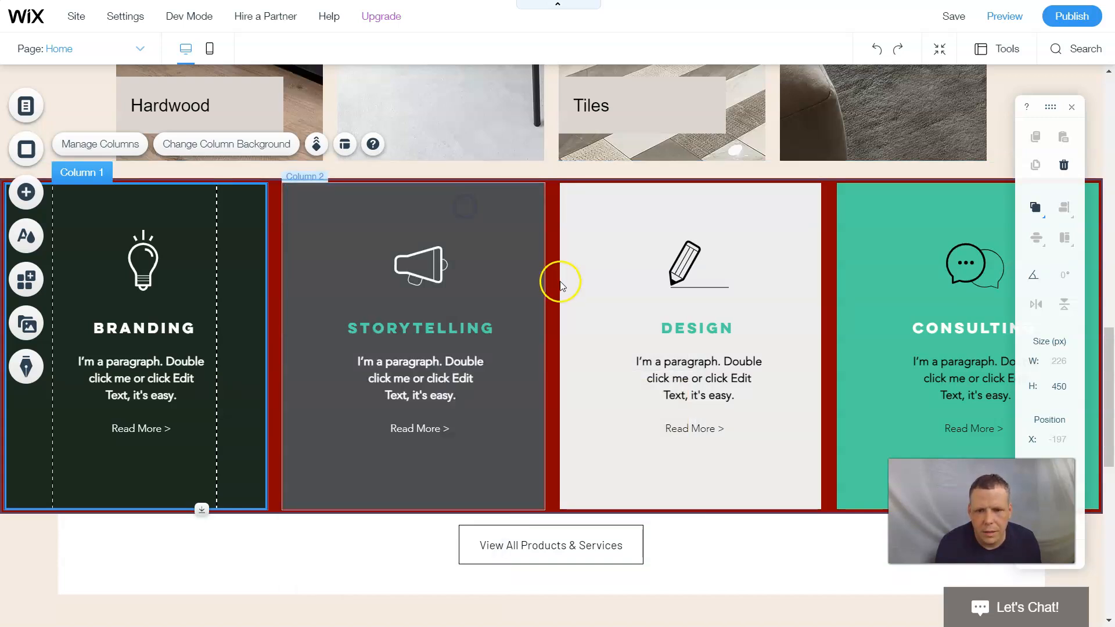
- Change the Consulting column's background from teal to dark grey #424242
left_click(886, 293)
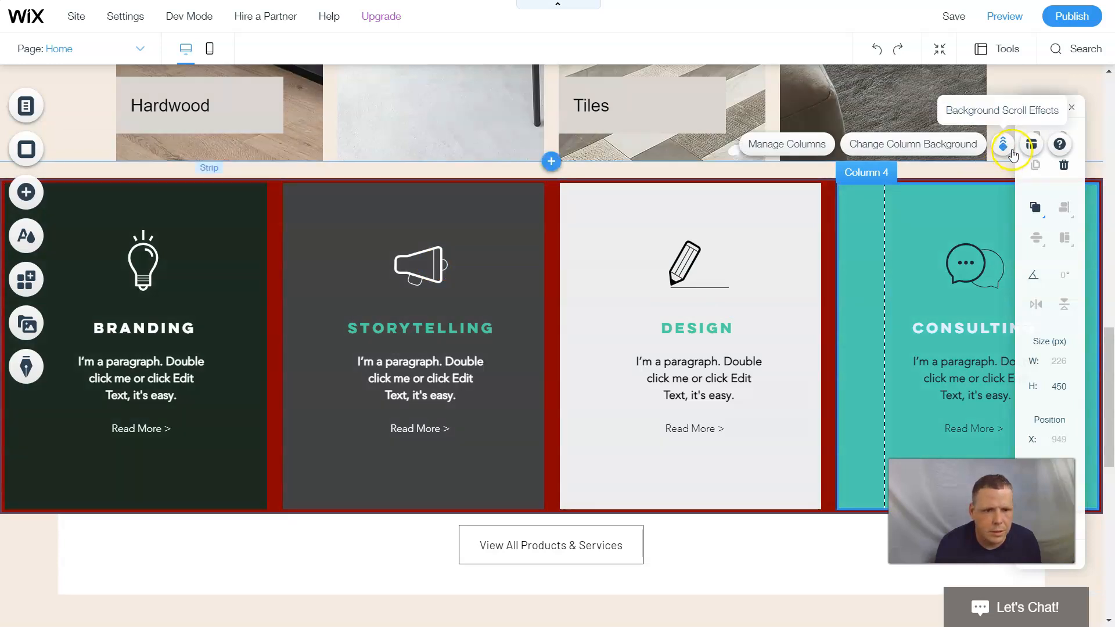
left_click(872, 146)
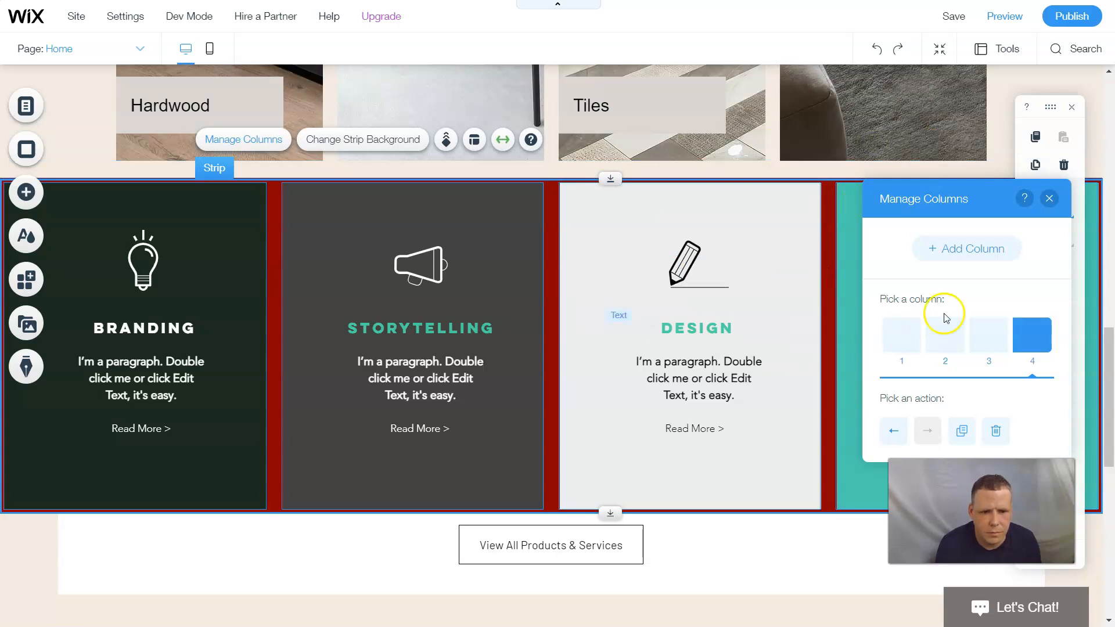
left_click(1050, 199)
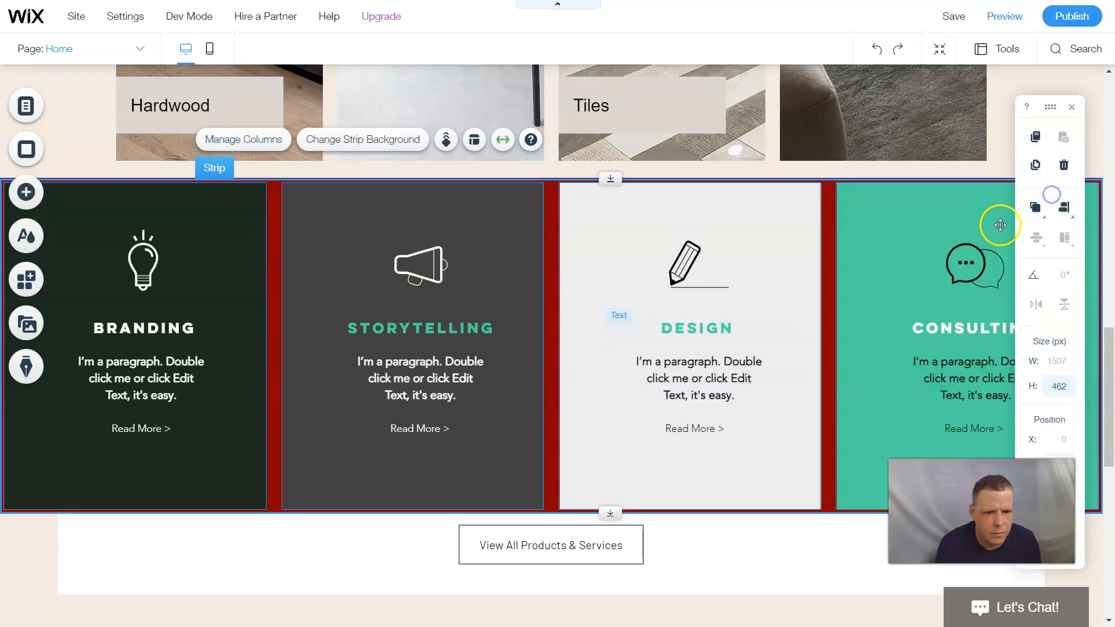
left_click(906, 270)
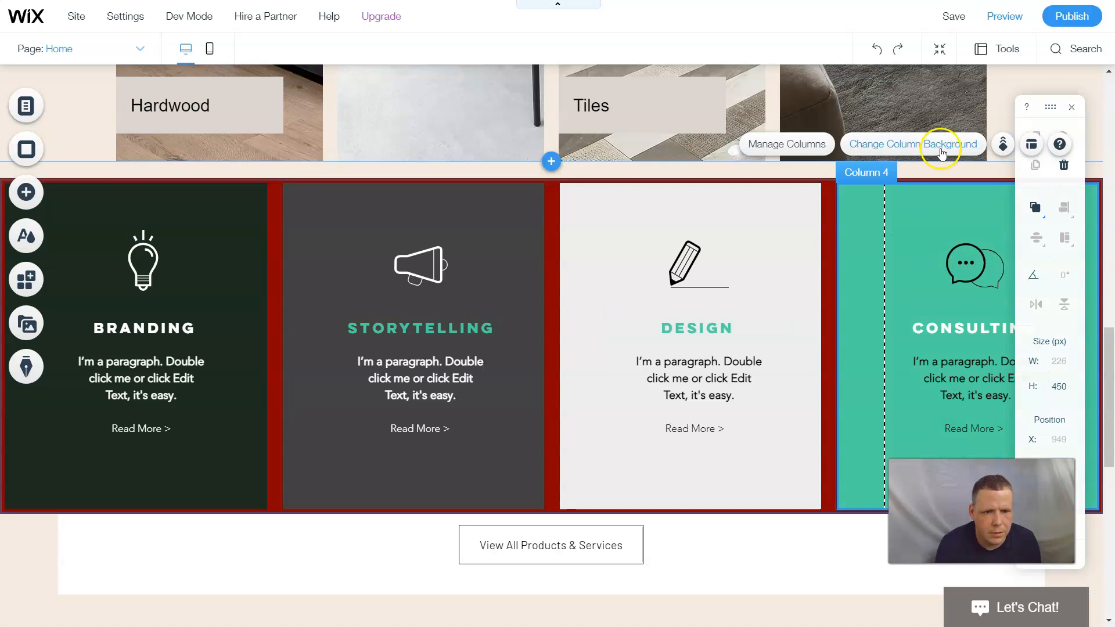
left_click(942, 150)
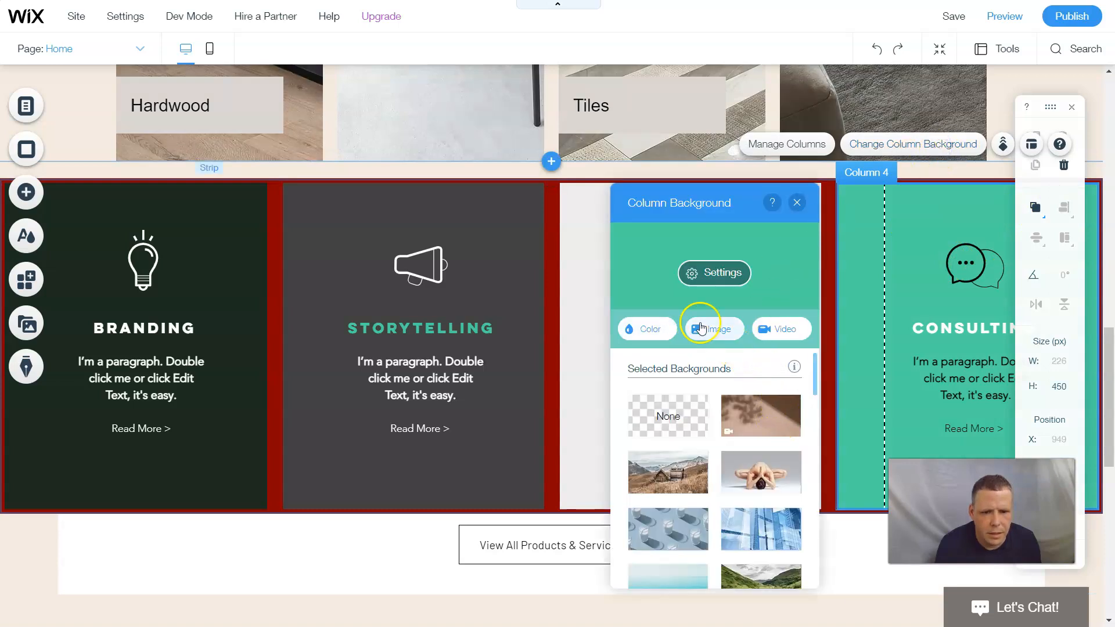
left_click(655, 335)
left_click(763, 384)
left_click(764, 384)
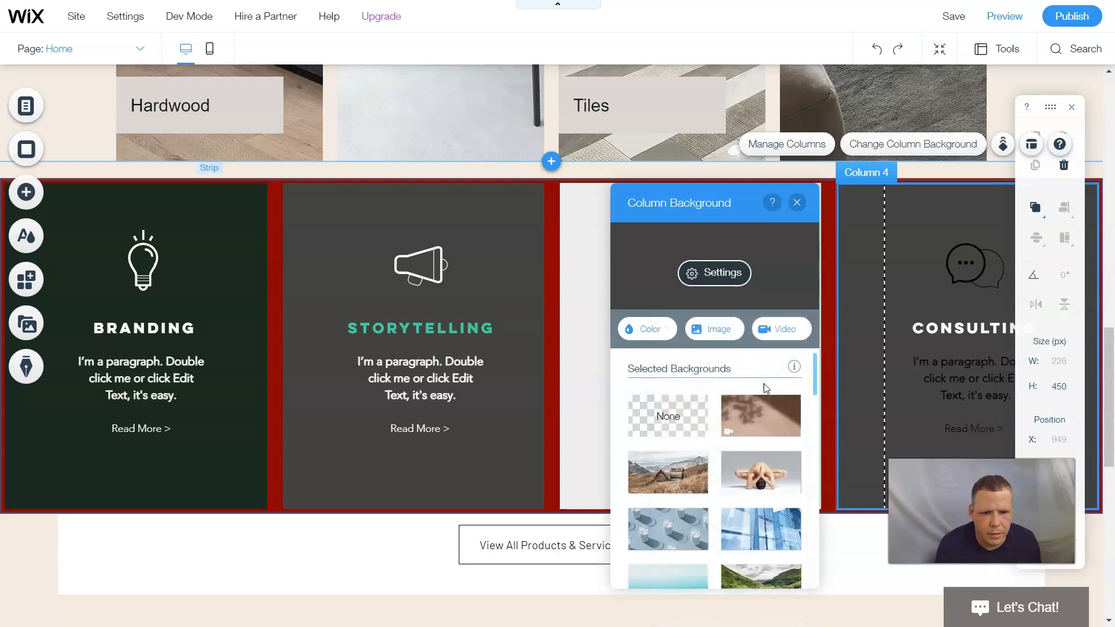
left_click(796, 206)
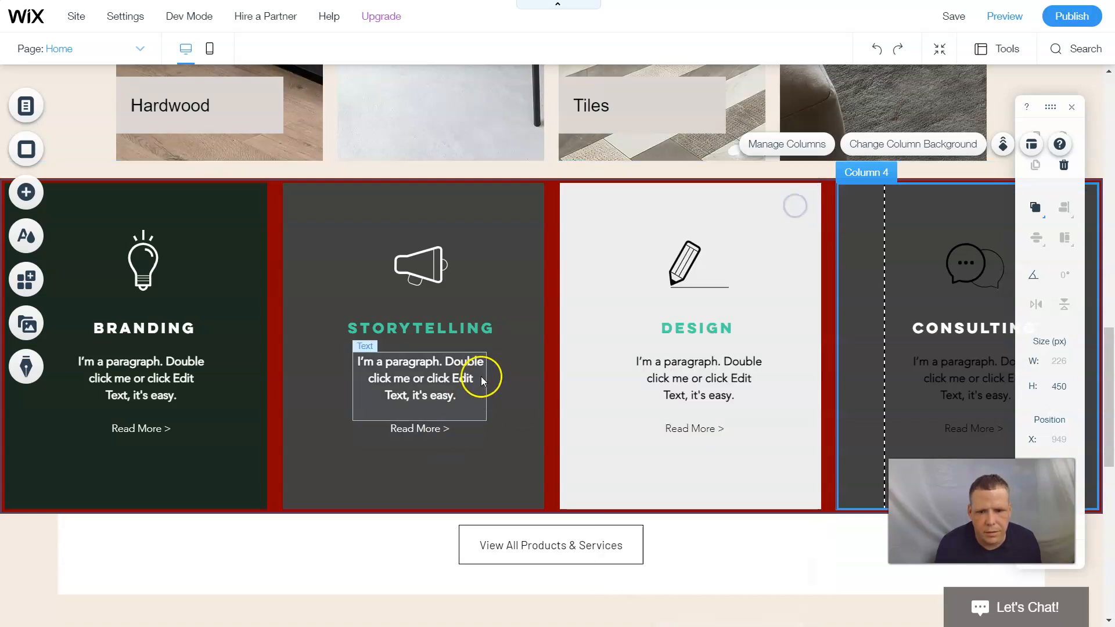
- Drag the View All Products & Services button up into the hero banner, just under READ MORE
left_click(450, 385)
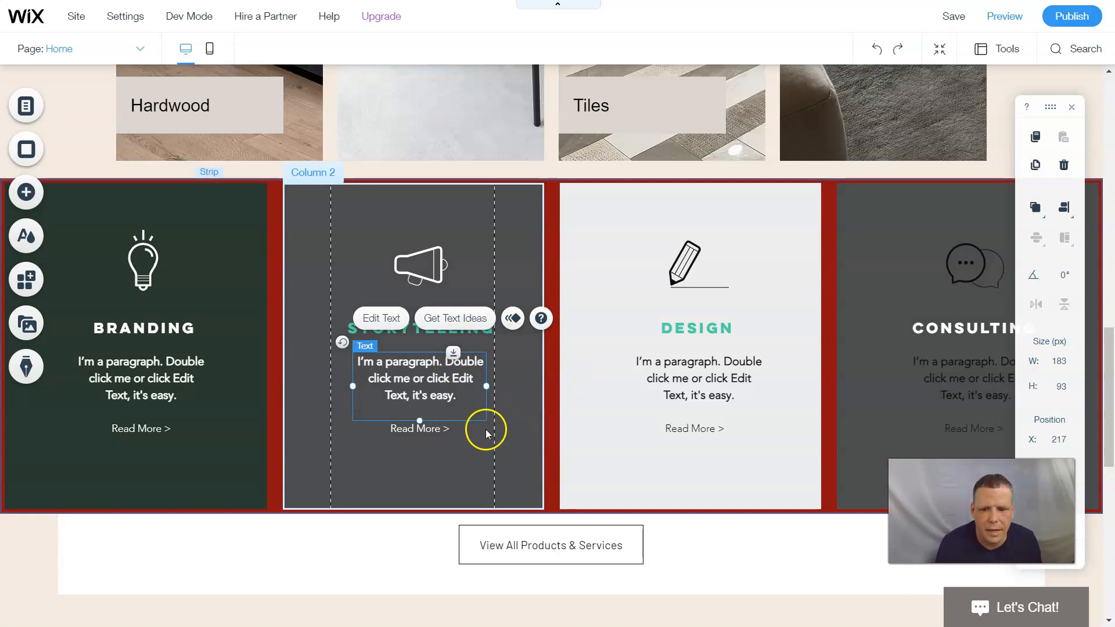
left_click(454, 432)
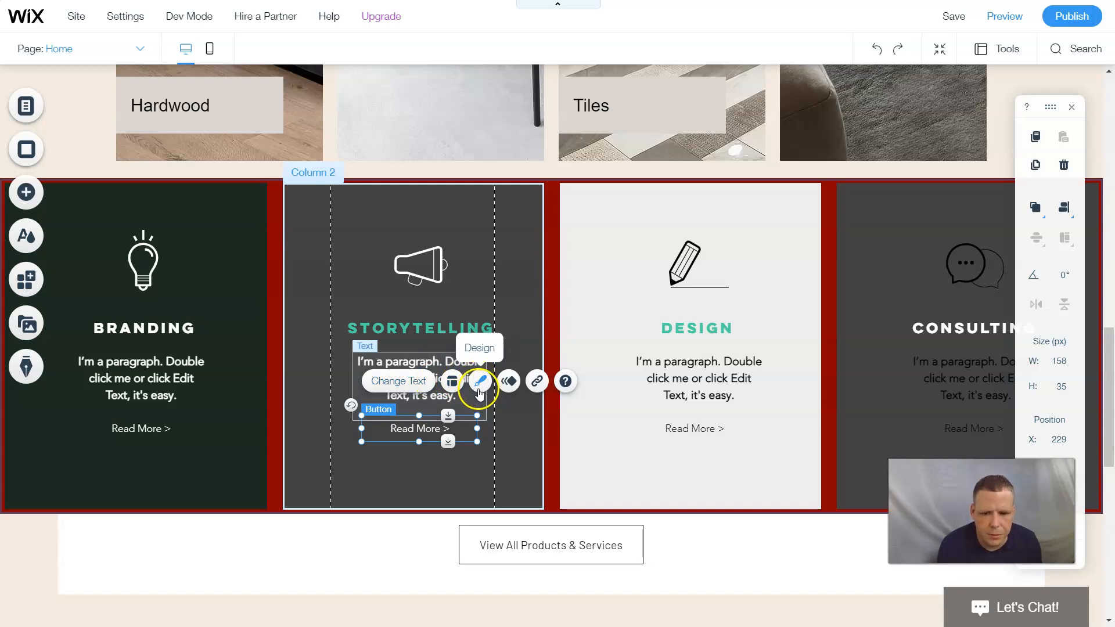
left_click(761, 552)
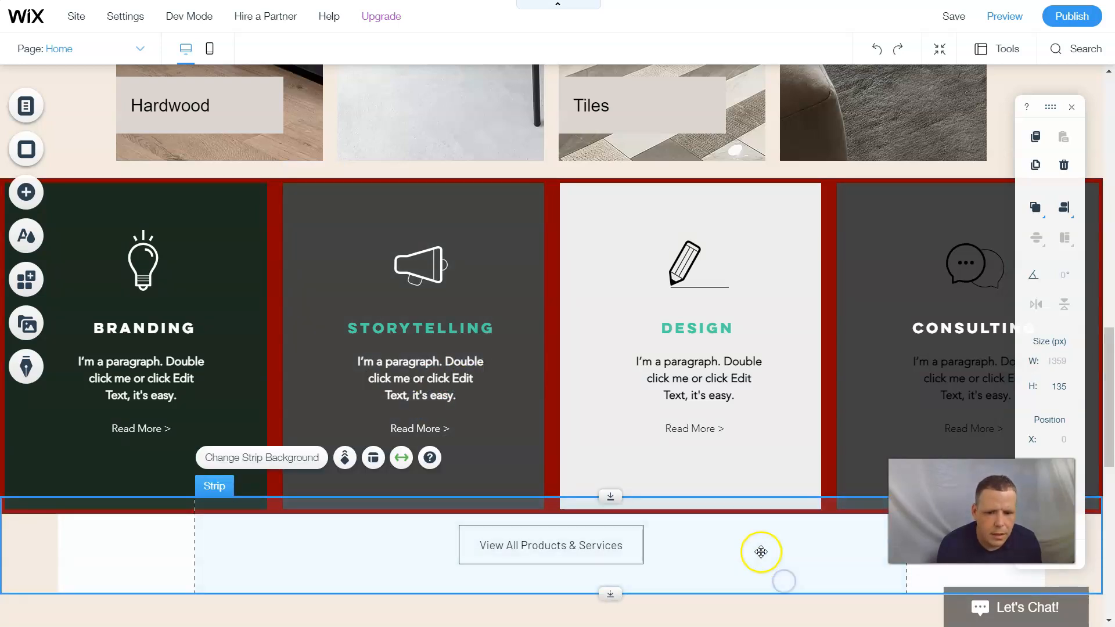
scroll(794, 540, "down", 1)
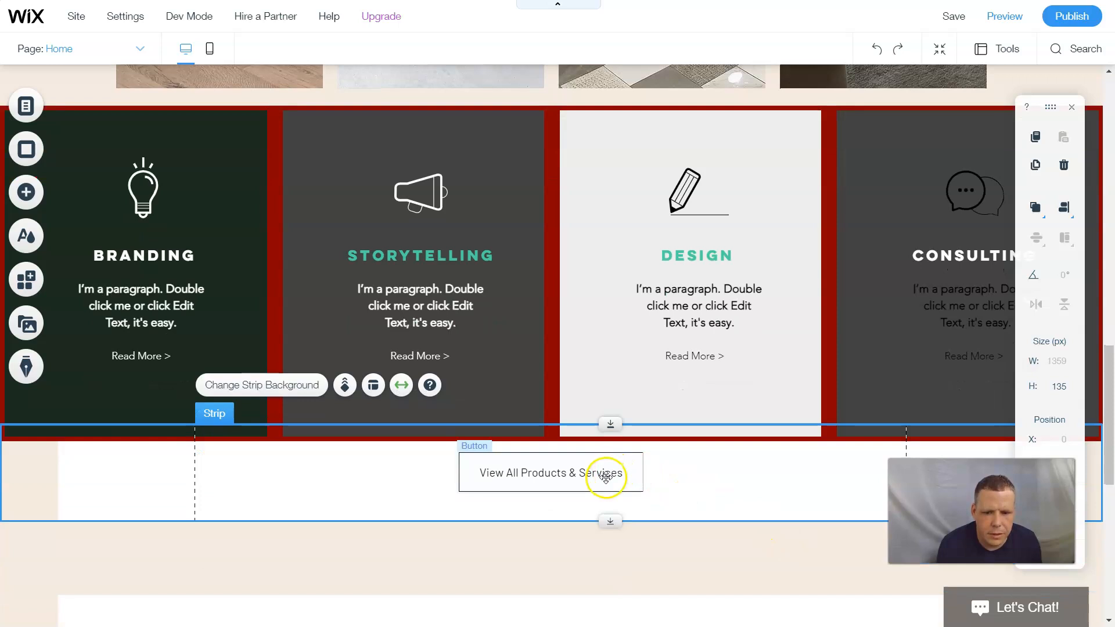
left_click_drag(596, 487, 596, 506)
left_click(598, 498)
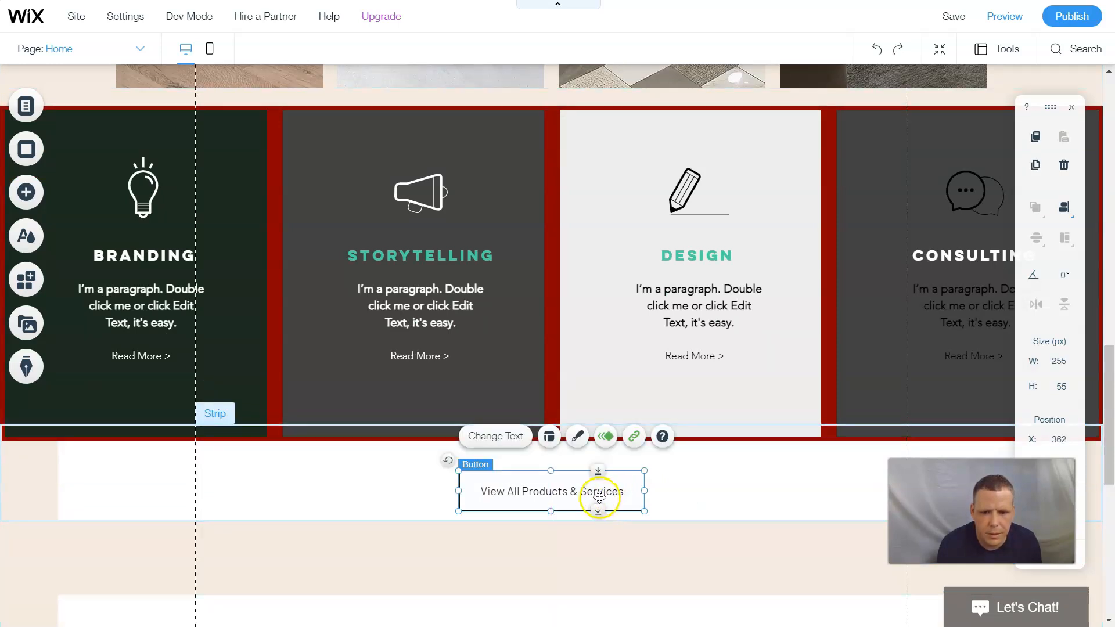
scroll(692, 416, "up", 8)
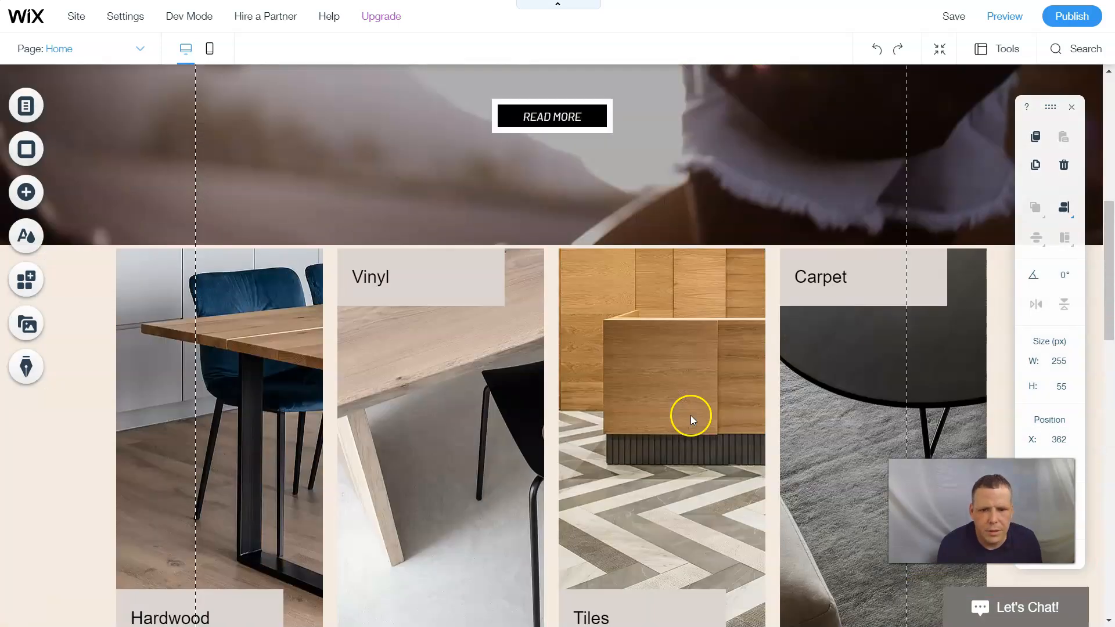
scroll(688, 415, "down", 10)
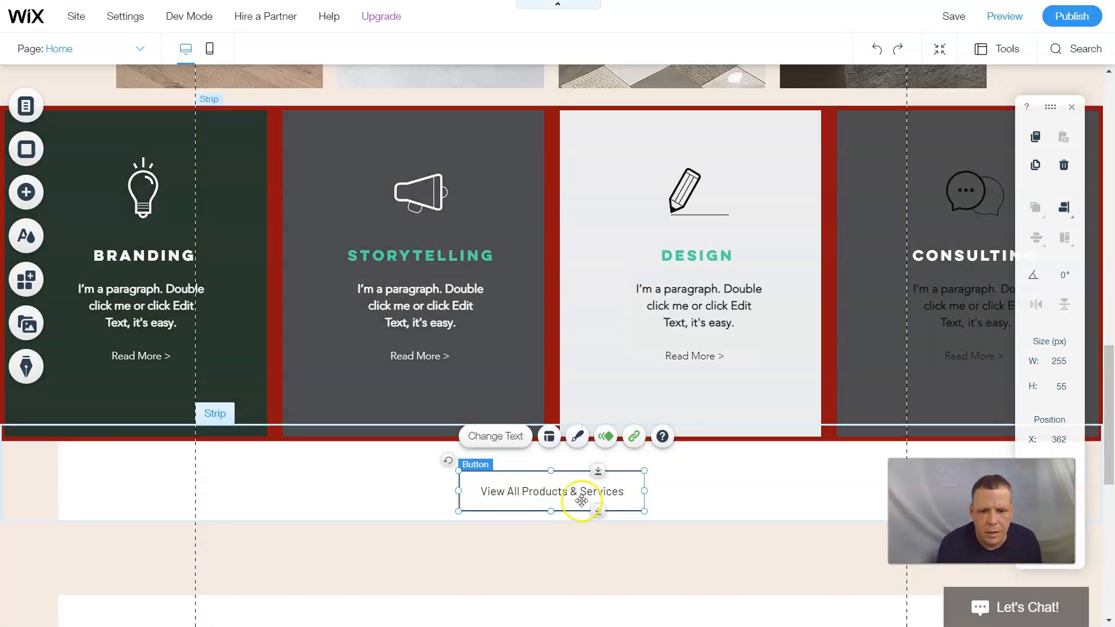
left_click_drag(584, 499, 581, 241)
scroll(644, 251, "up", 7)
left_click(709, 224)
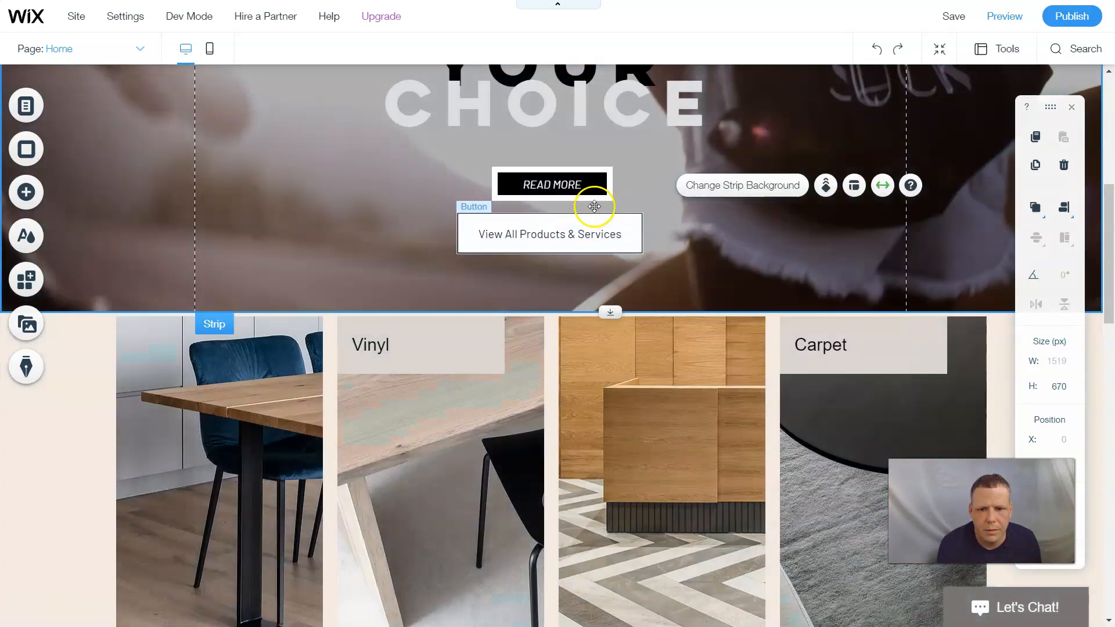
scroll(778, 299, "down", 12)
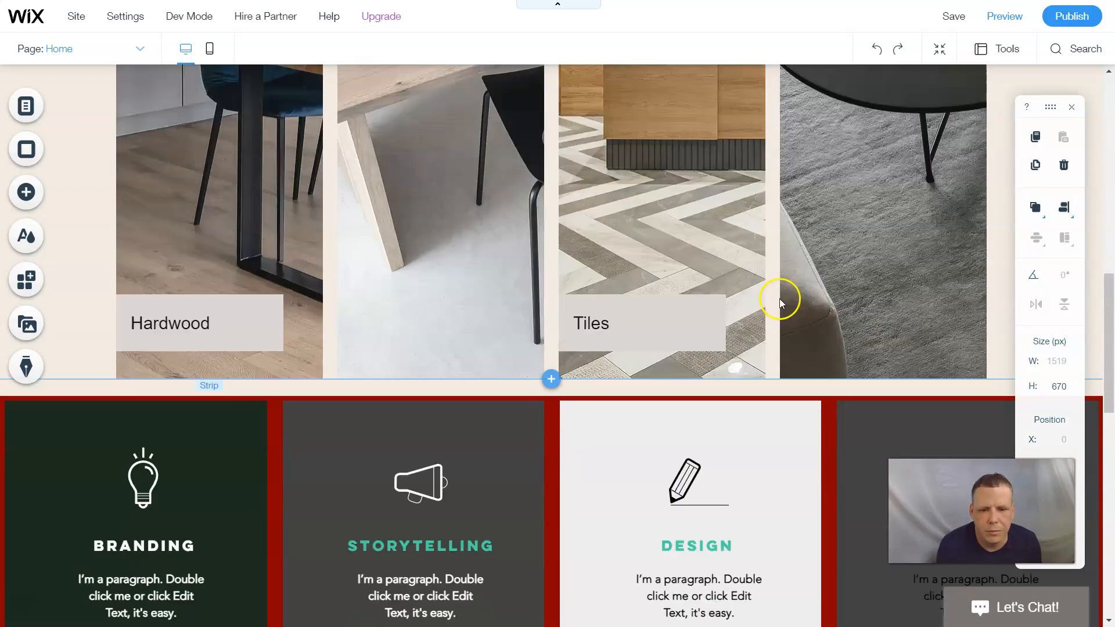
scroll(778, 289, "down", 5)
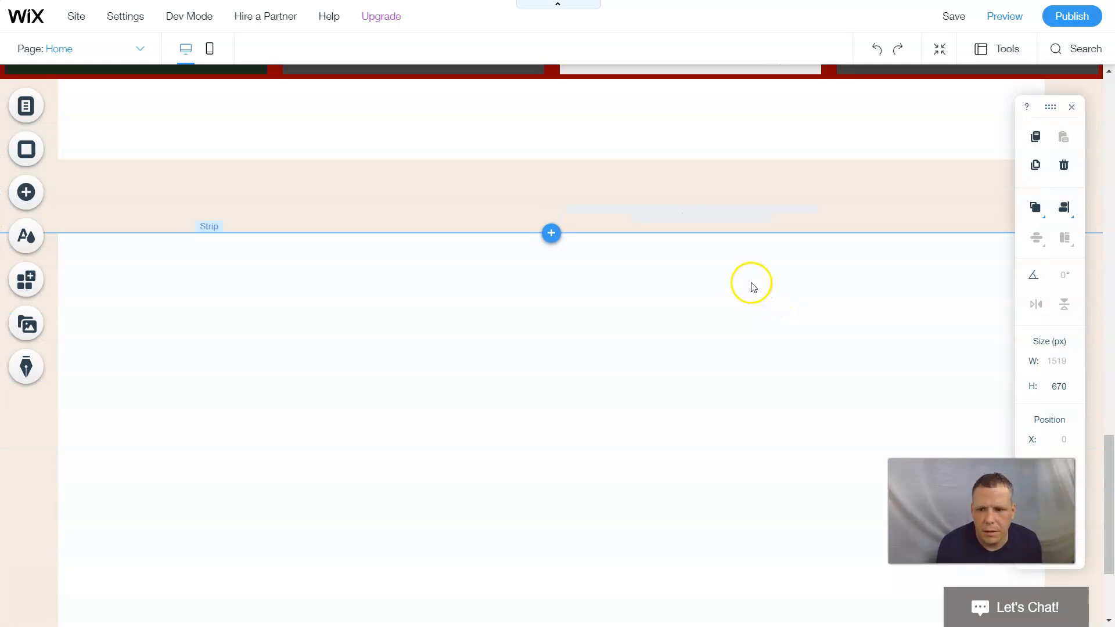
scroll(749, 282, "up", 14)
scroll(858, 317, "up", 3)
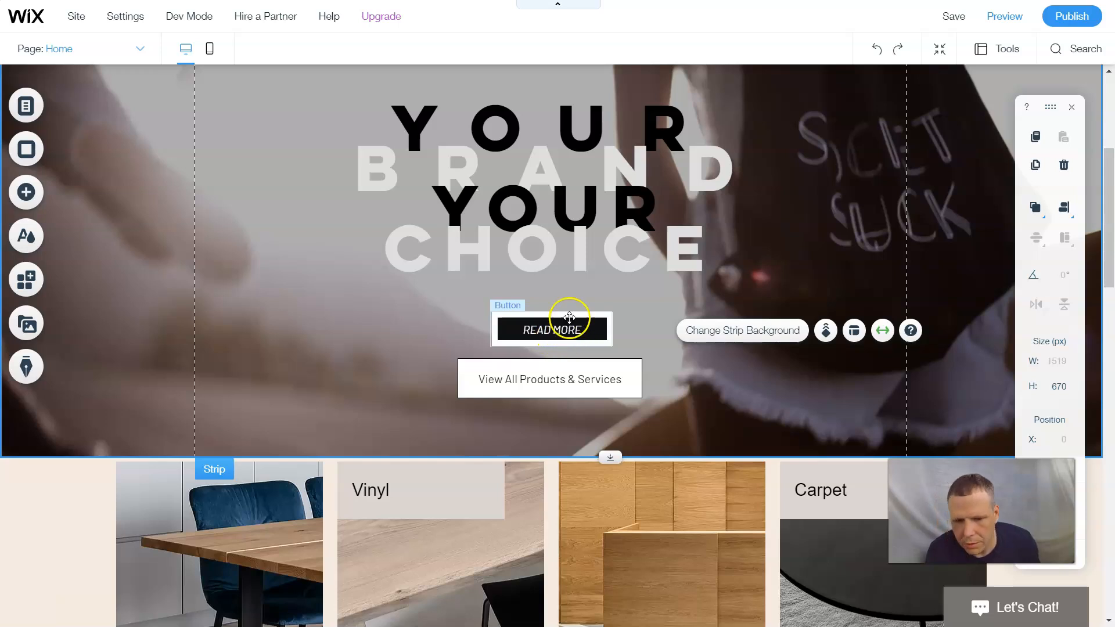
scroll(810, 290, "up", 5)
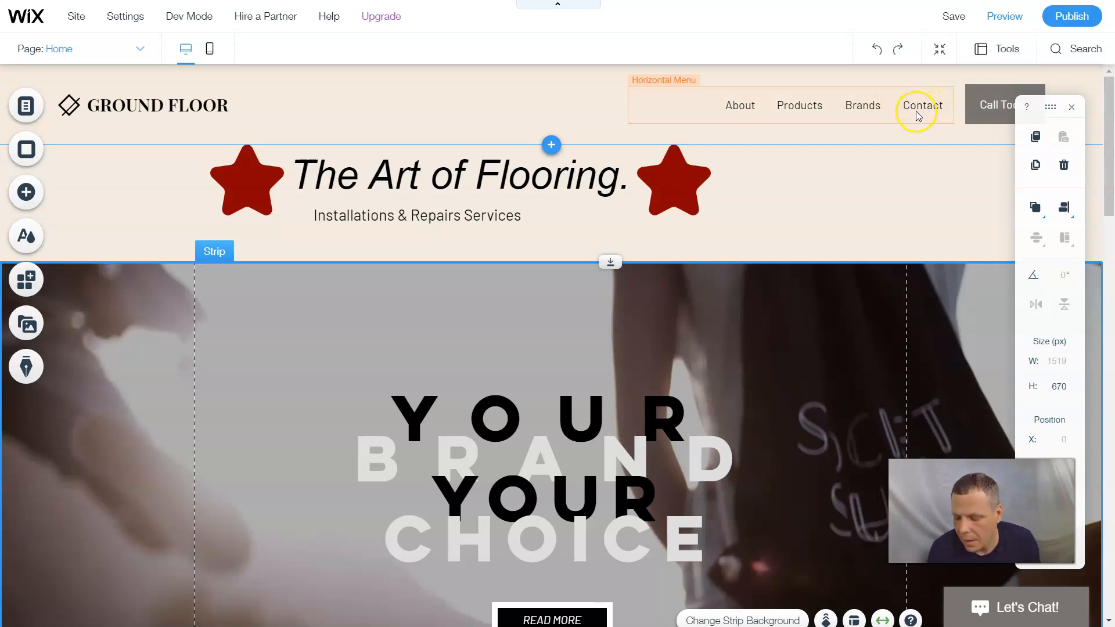
- Drop the yellow Contact Me strip from the Contact strip designs just below the header
left_click(33, 200)
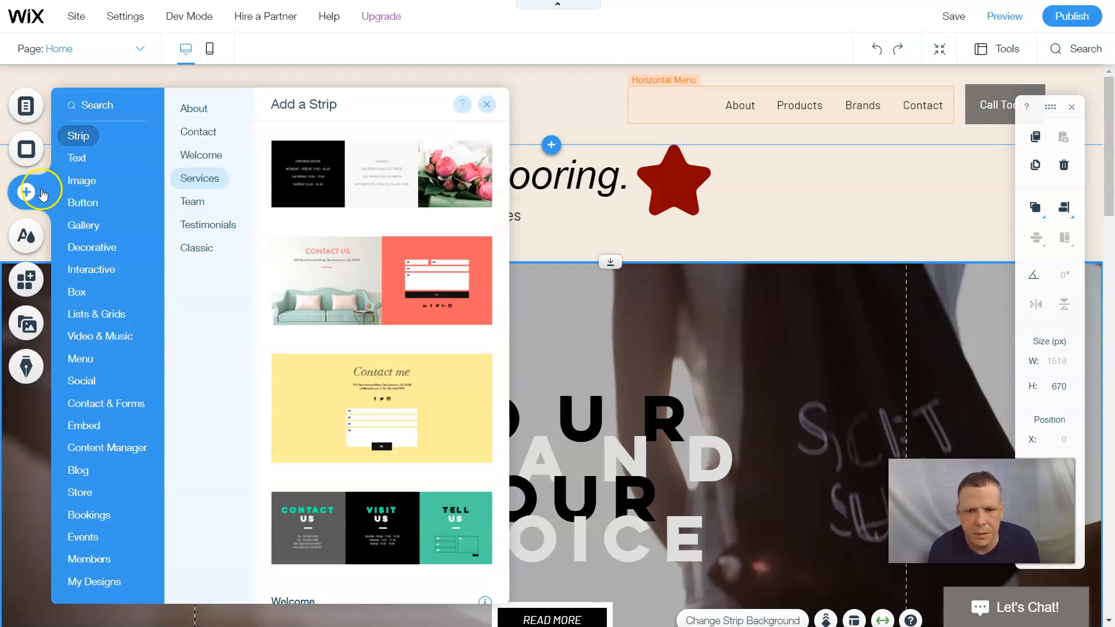
left_click(186, 214)
left_click(203, 136)
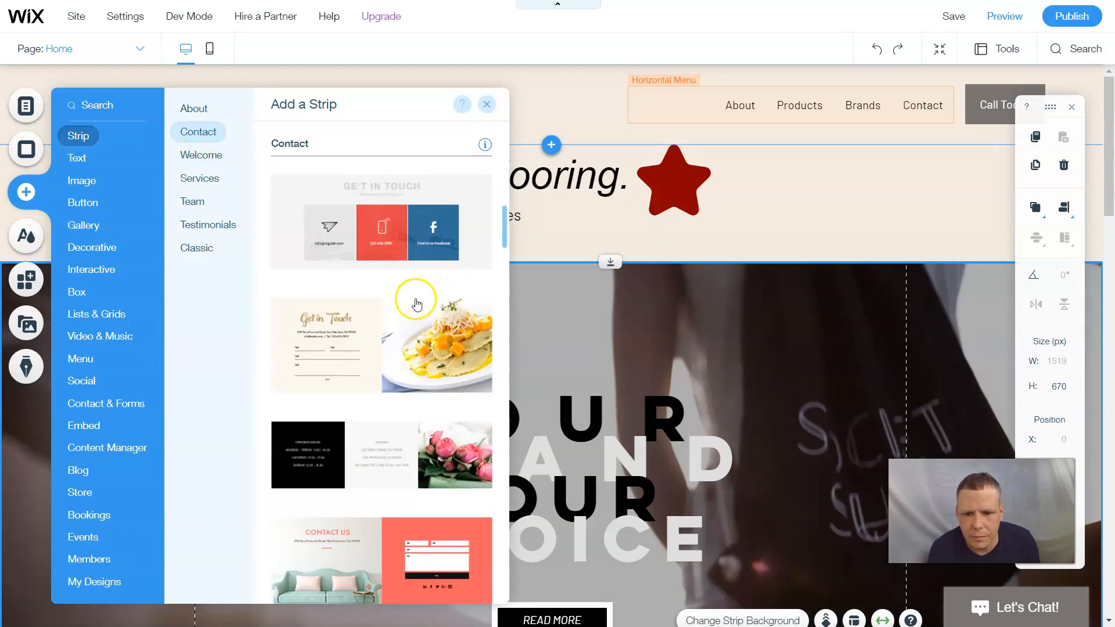
scroll(417, 304, "down", 5)
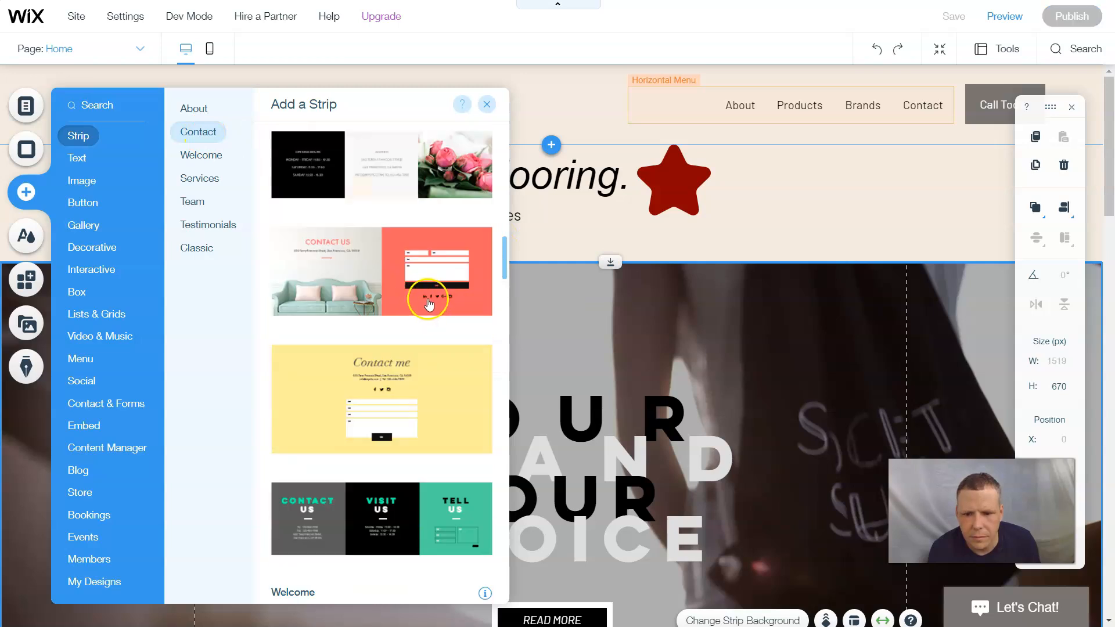
scroll(350, 512, "down", 3)
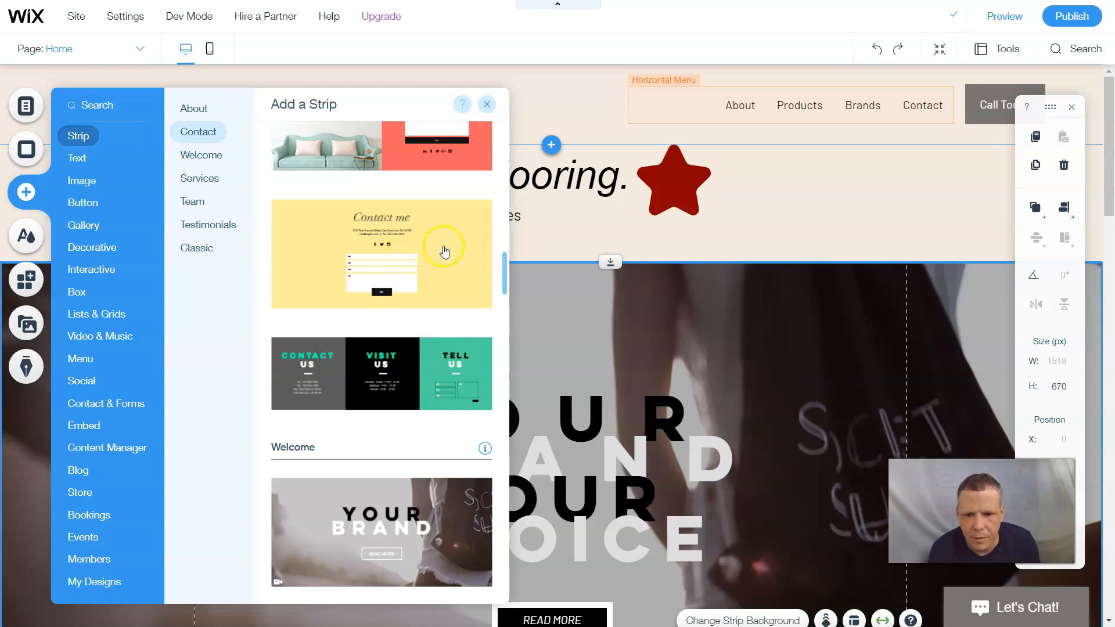
scroll(444, 251, "down", 6)
scroll(444, 251, "up", 5)
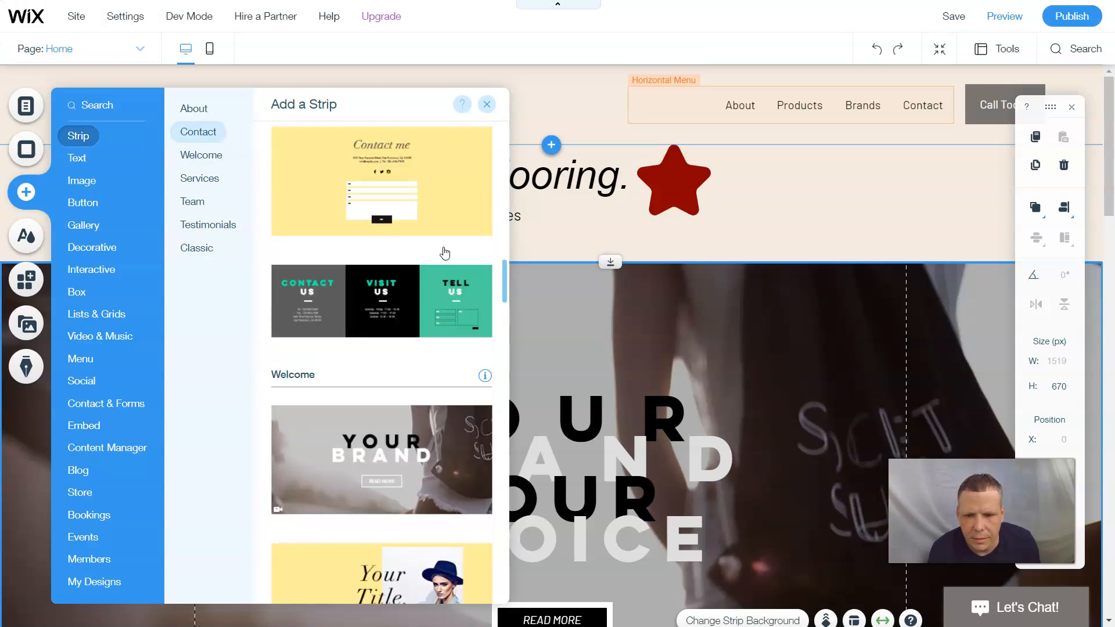
left_click_drag(477, 210, 687, 523)
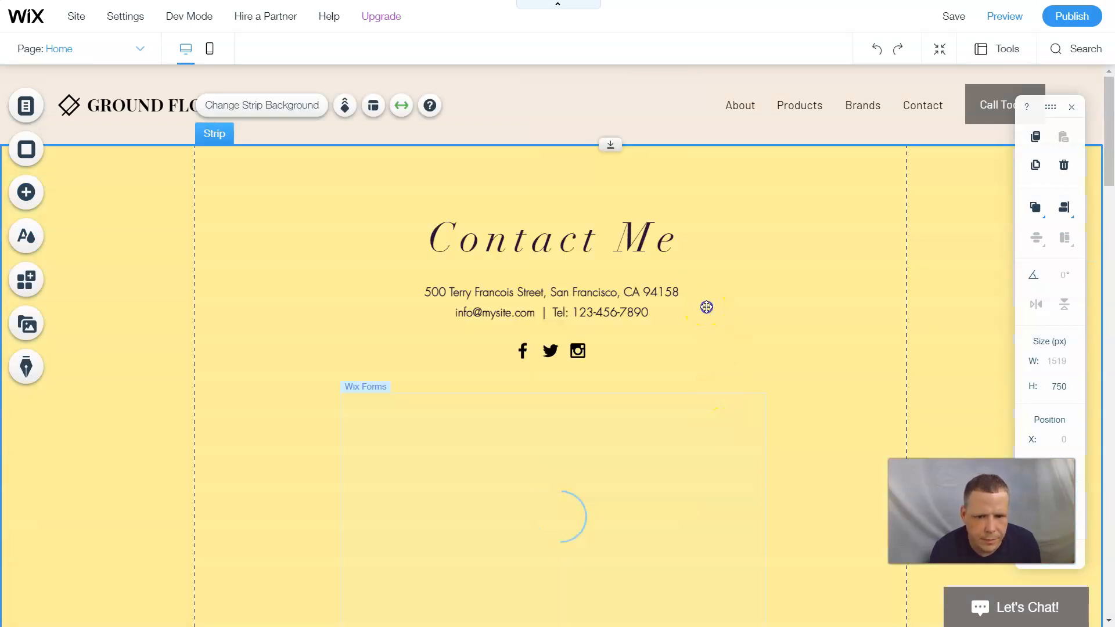
- Select the whole Contact Me strip and start dragging it down the page
scroll(707, 310, "down", 4)
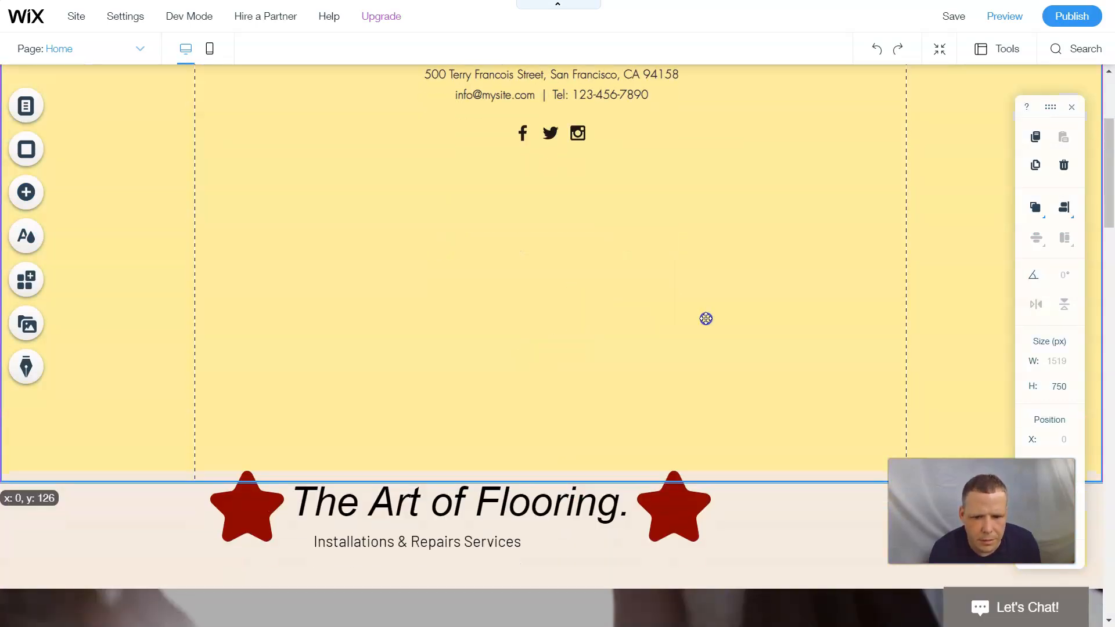
scroll(705, 318, "down", 3)
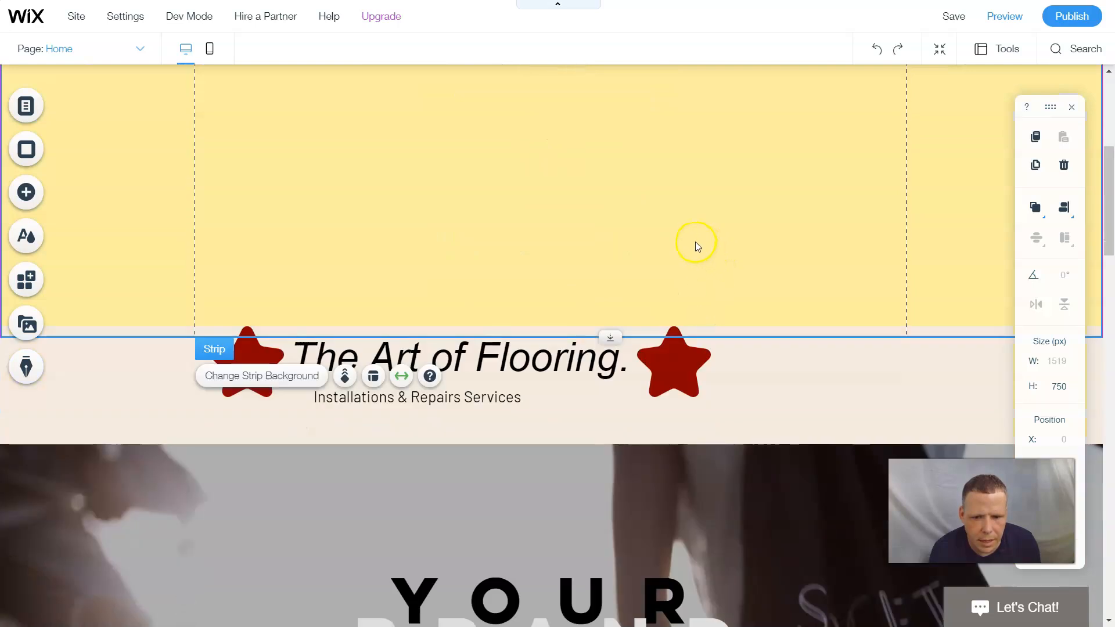
left_click(699, 255)
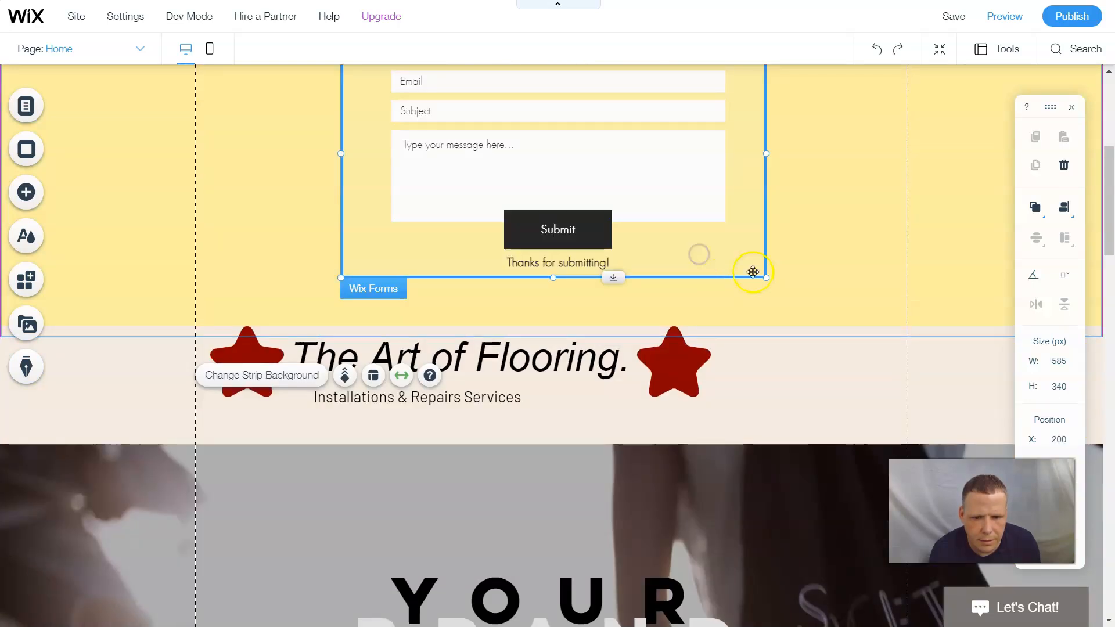
left_click(822, 255)
left_click(953, 208)
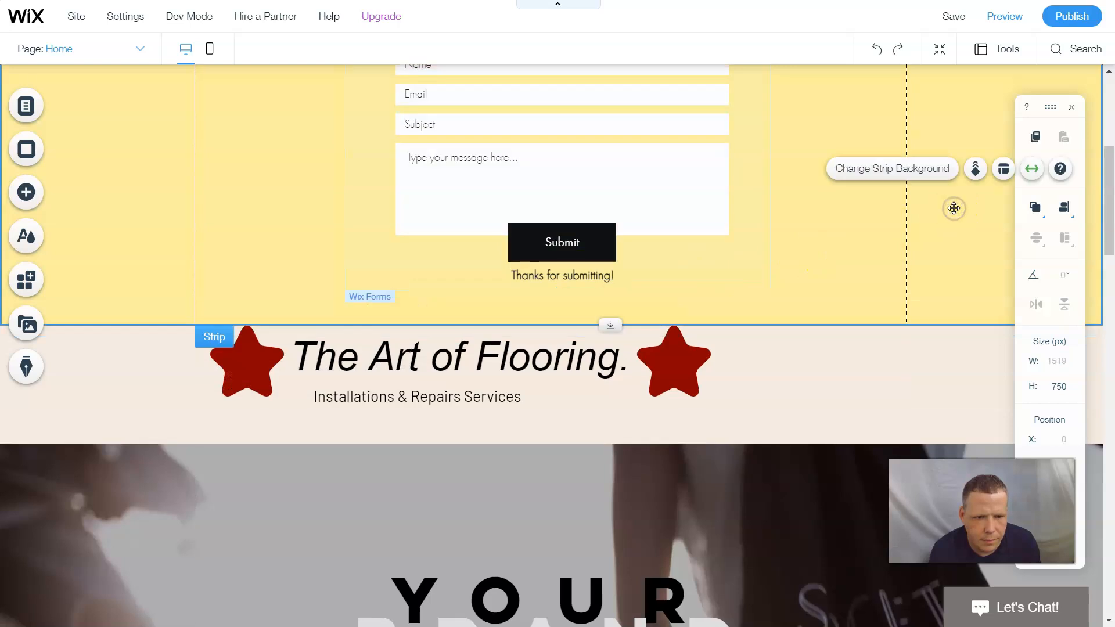
mouse_move(946, 353)
left_mouse_down()
mouse_move(934, 338)
mouse_move(935, 351)
left_mouse_up()
left_click_drag(872, 572, 860, 562)
left_click_drag(673, 392, 633, 329)
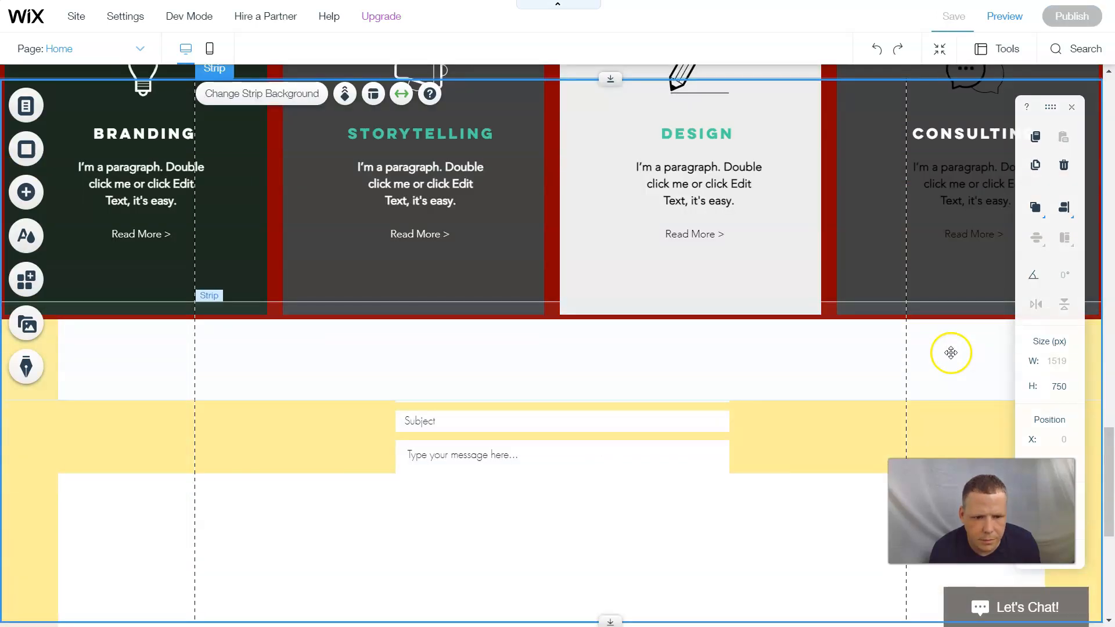
- Drop the Contact Me strip directly below the Branding, Storytelling, Design and Consulting strip
left_click(950, 357)
left_click_drag(946, 381, 945, 390)
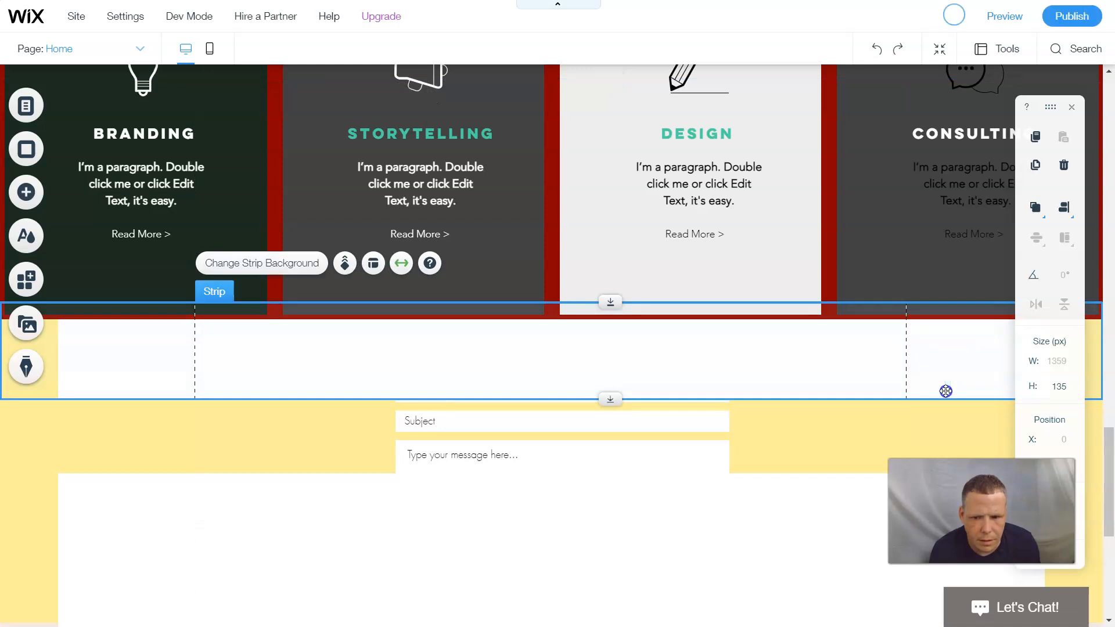
scroll(907, 453, "down", 2)
left_click(903, 303)
left_click_drag(957, 312, 947, 564)
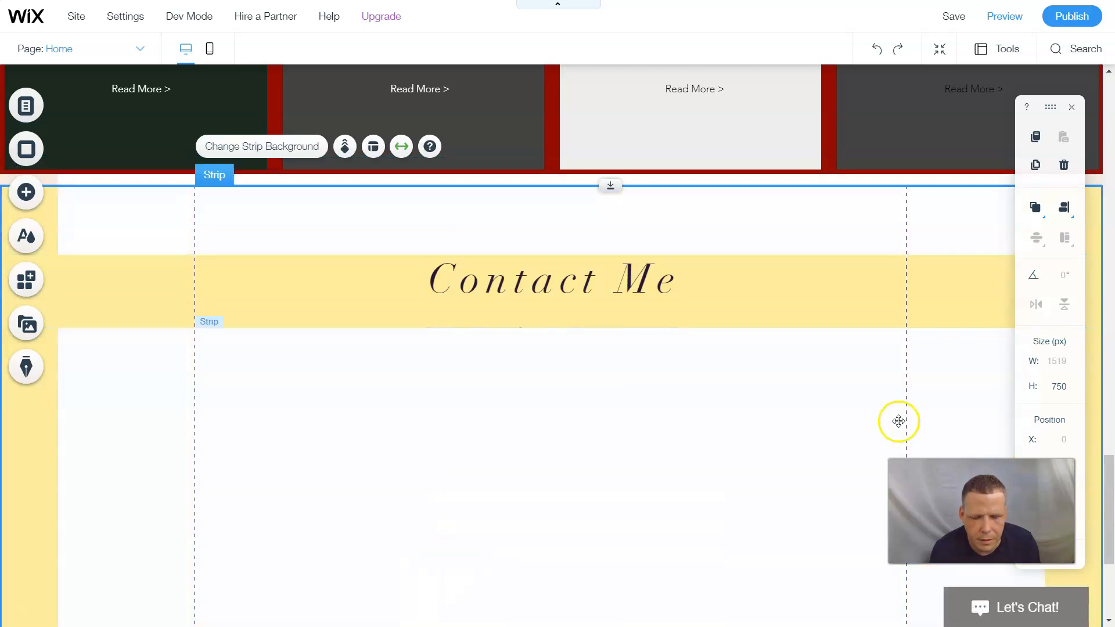
scroll(898, 421, "down", 4)
scroll(894, 411, "up", 6)
scroll(884, 396, "up", 10)
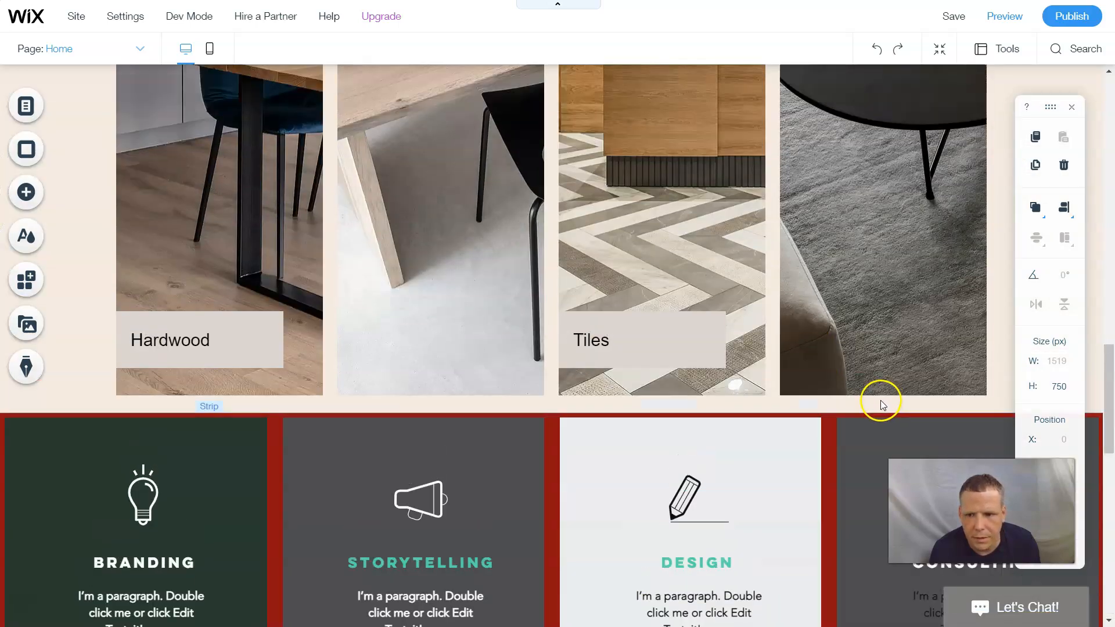
scroll(880, 388, "up", 1)
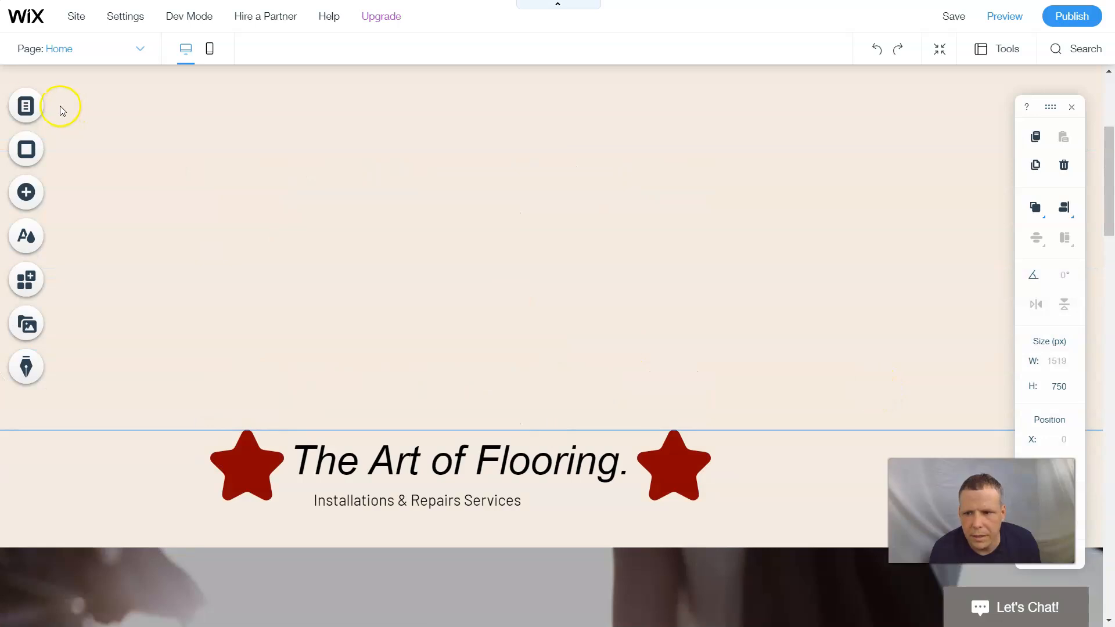
- After trying light grey and dark red, set the page background colour to dark grey
left_click(24, 160)
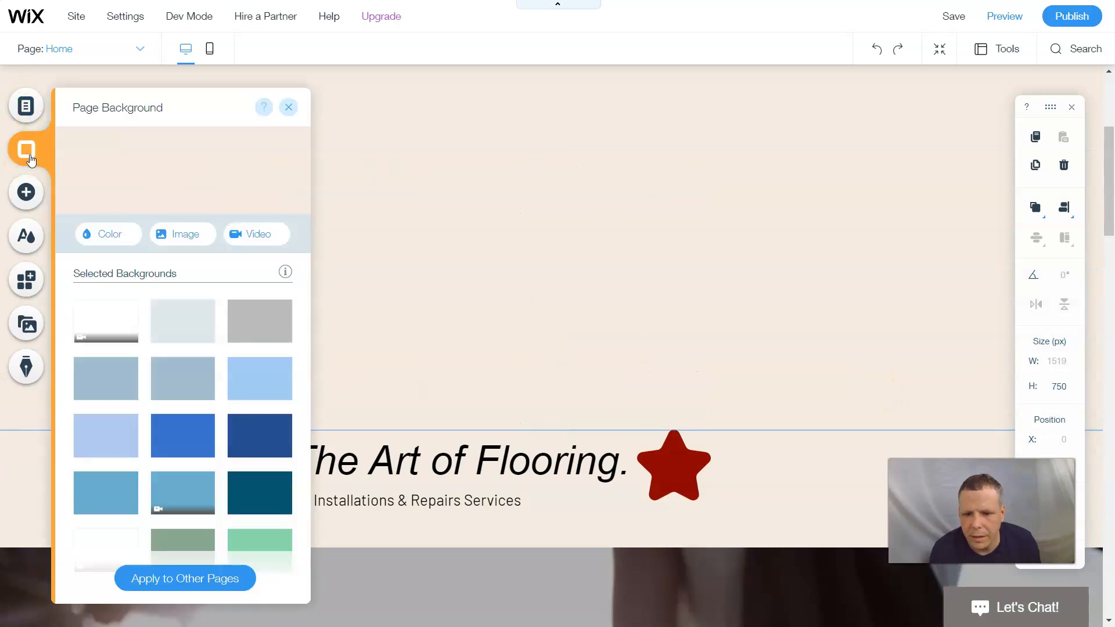
left_click(103, 235)
left_click(148, 312)
left_click(213, 450)
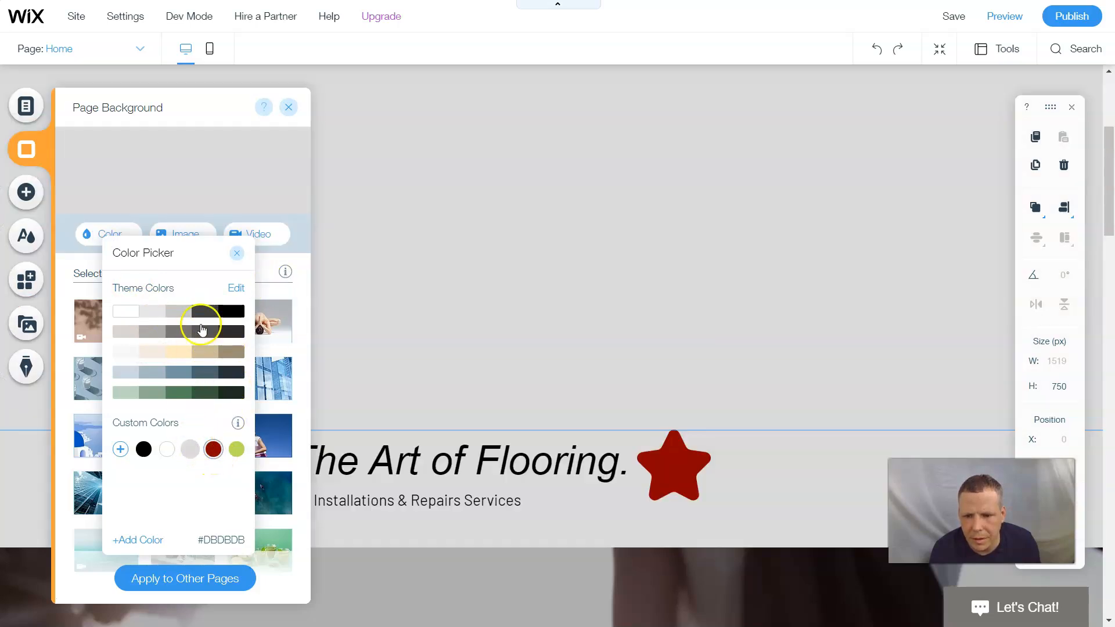
left_click(204, 331)
left_click(237, 253)
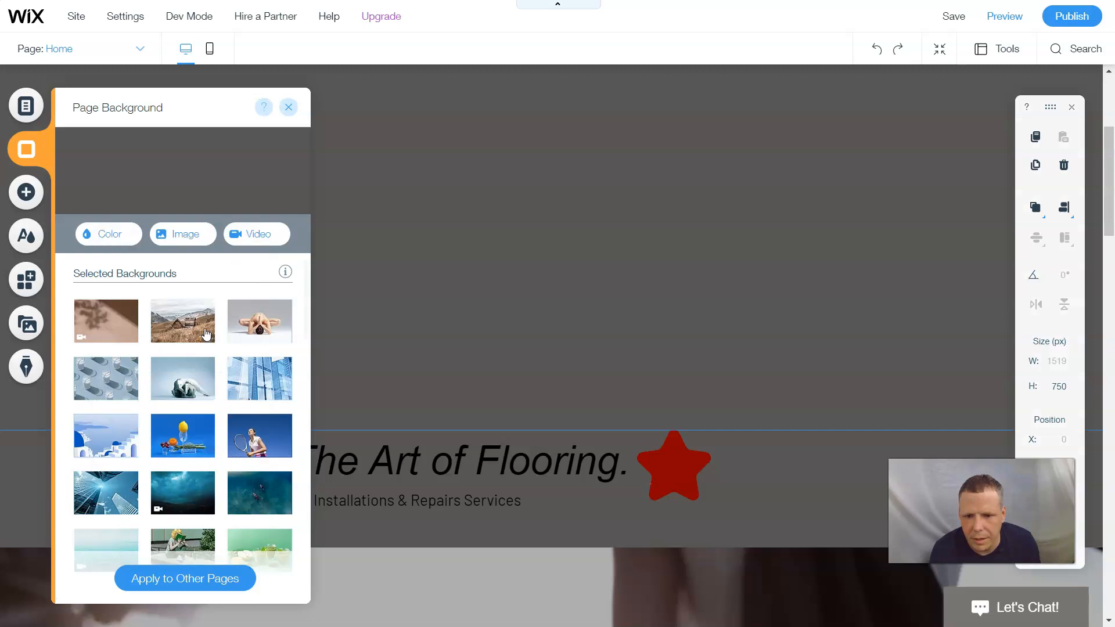
left_click(291, 108)
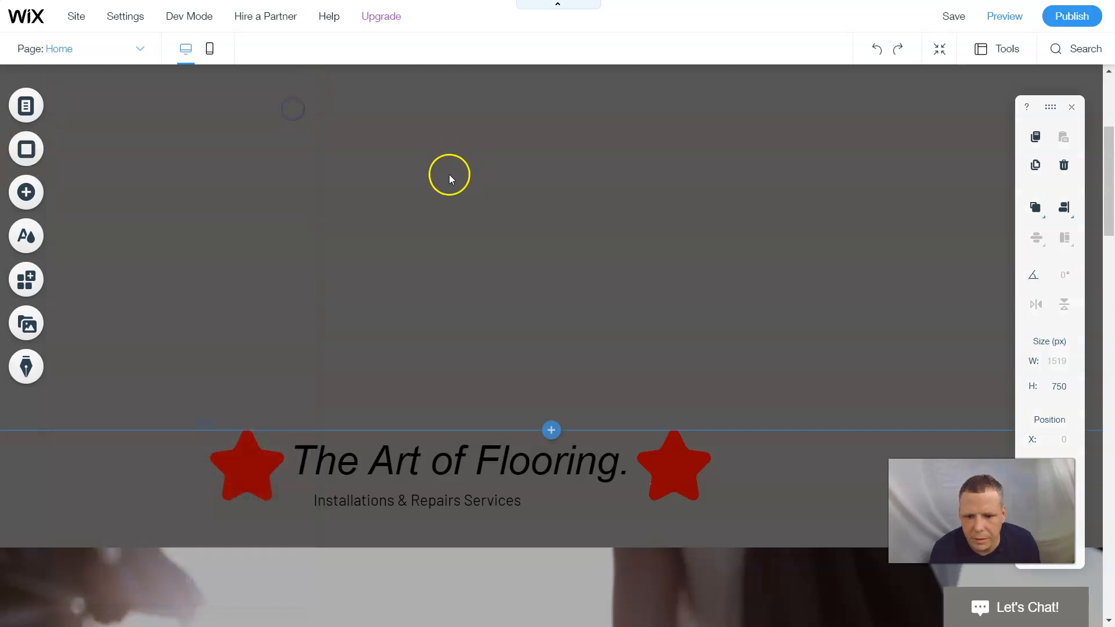
scroll(449, 177, "down", 5)
scroll(461, 168, "up", 4)
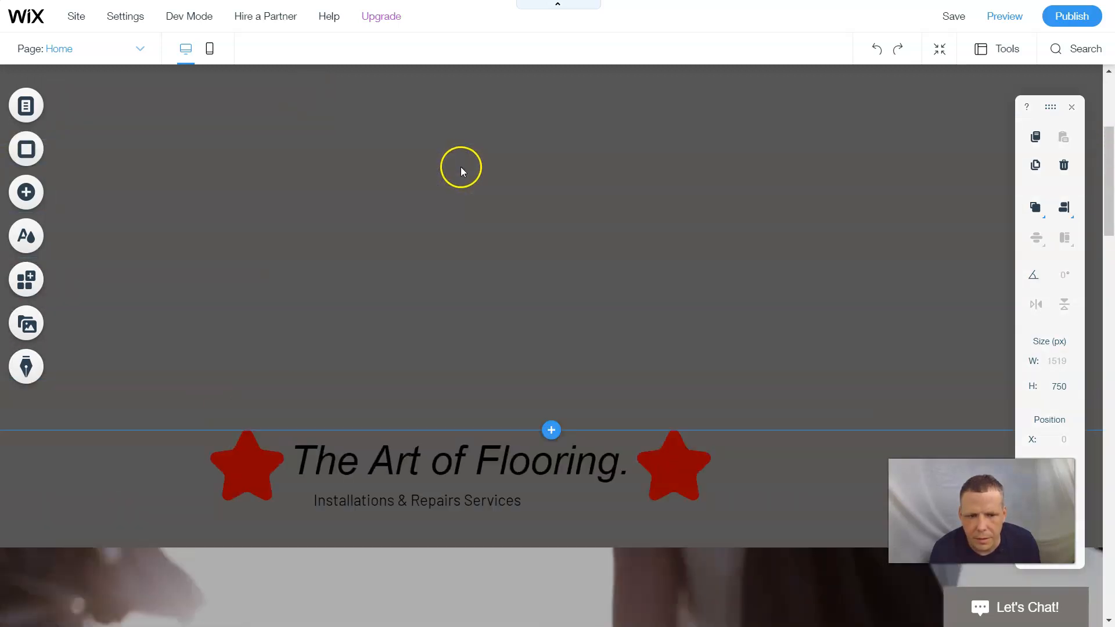
scroll(466, 190, "down", 2)
scroll(467, 186, "up", 6)
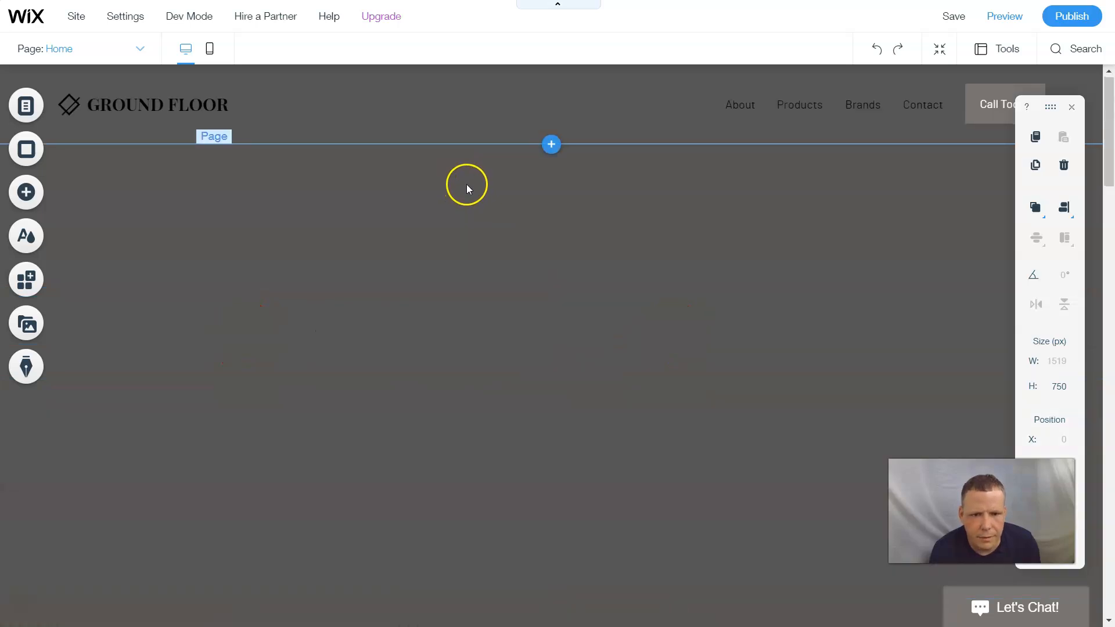
scroll(466, 183, "down", 2)
- Move the strip holding 'The Art of Flooring.' title up to just below the GROUND FLOOR header
left_click(500, 350)
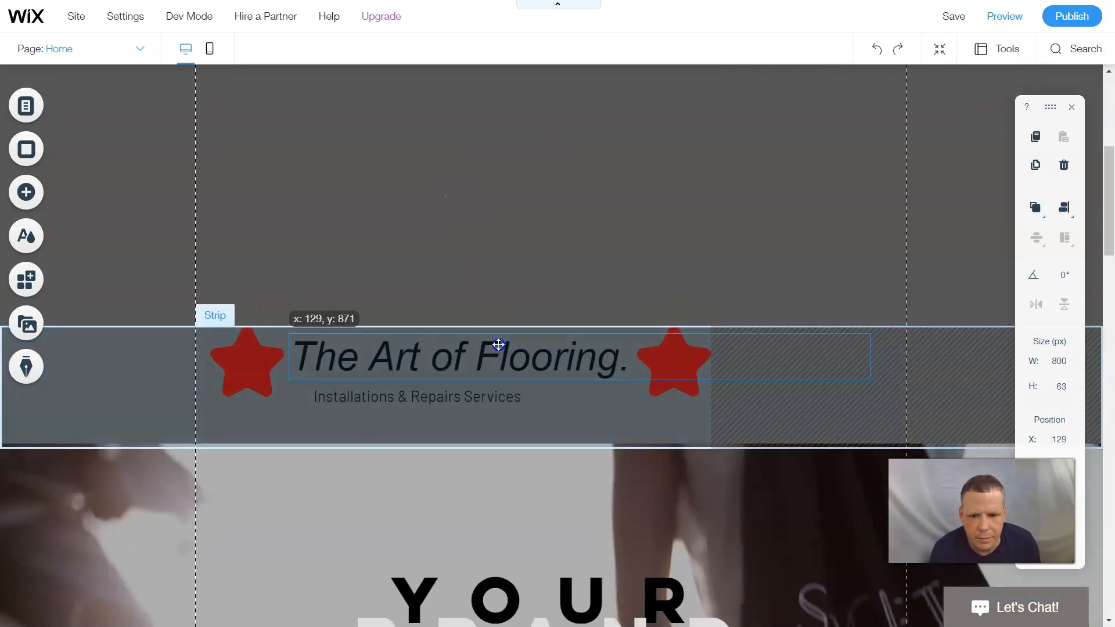
left_click(929, 362)
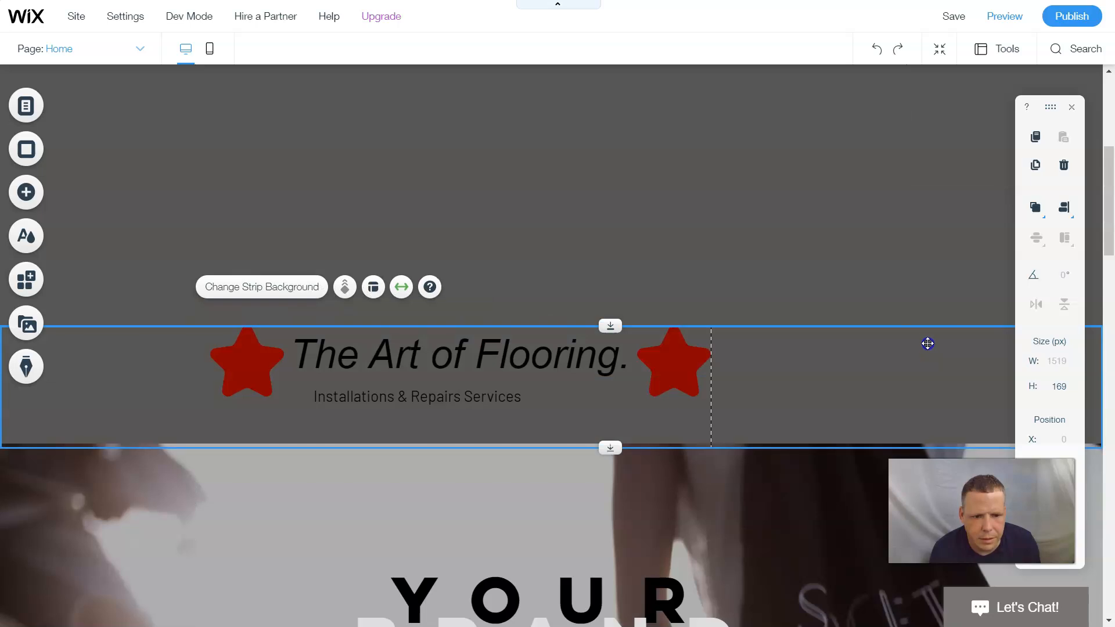
left_click_drag(903, 376, 873, 219)
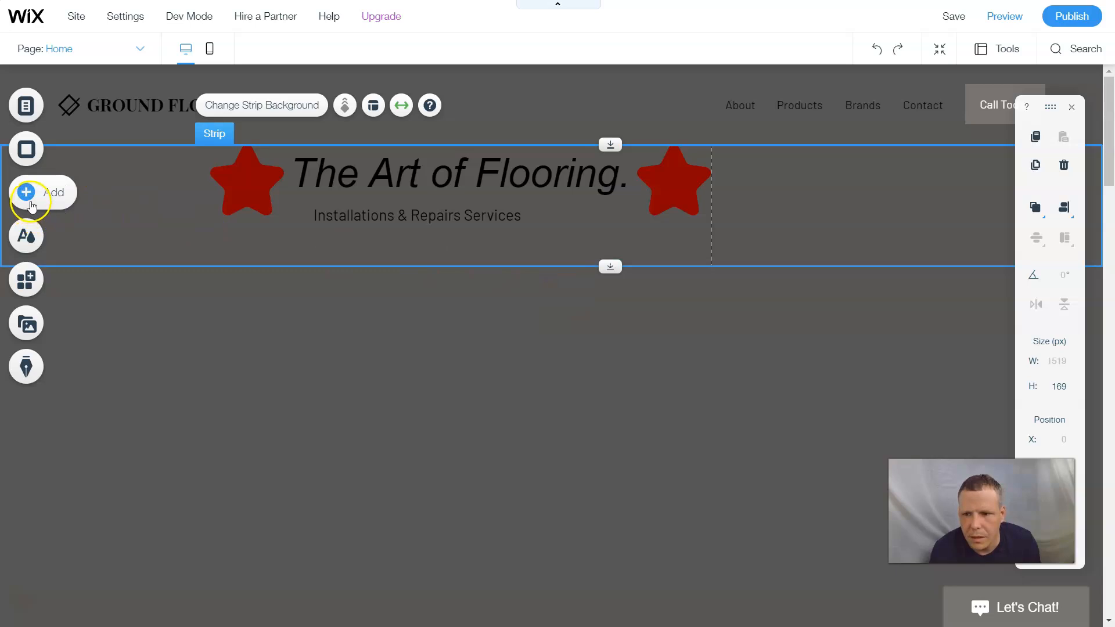
scroll(194, 209, "down", 5)
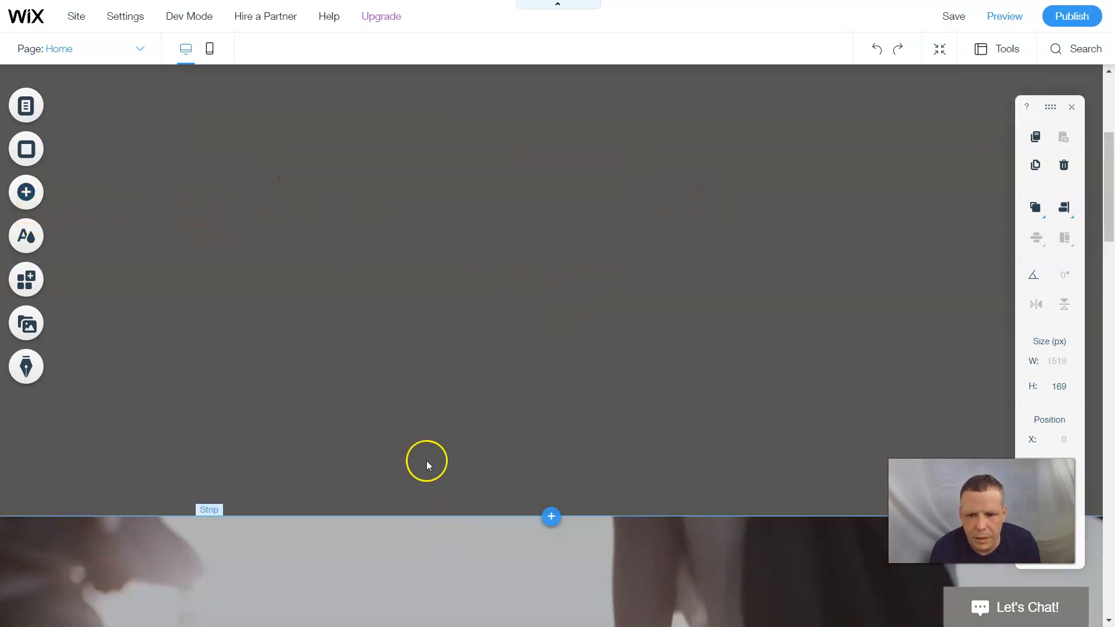
- Place the Meet The Team strip with three member photos above the YOUR BRAND video strip
left_click(45, 194)
left_click(177, 206)
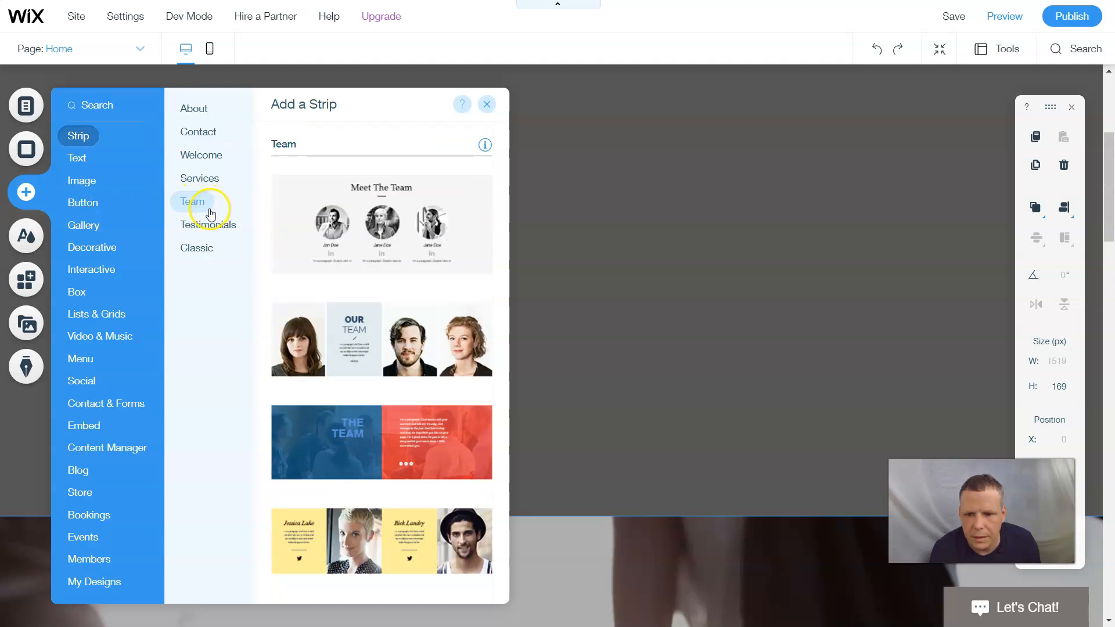
left_click_drag(452, 237, 659, 244)
left_click(667, 199)
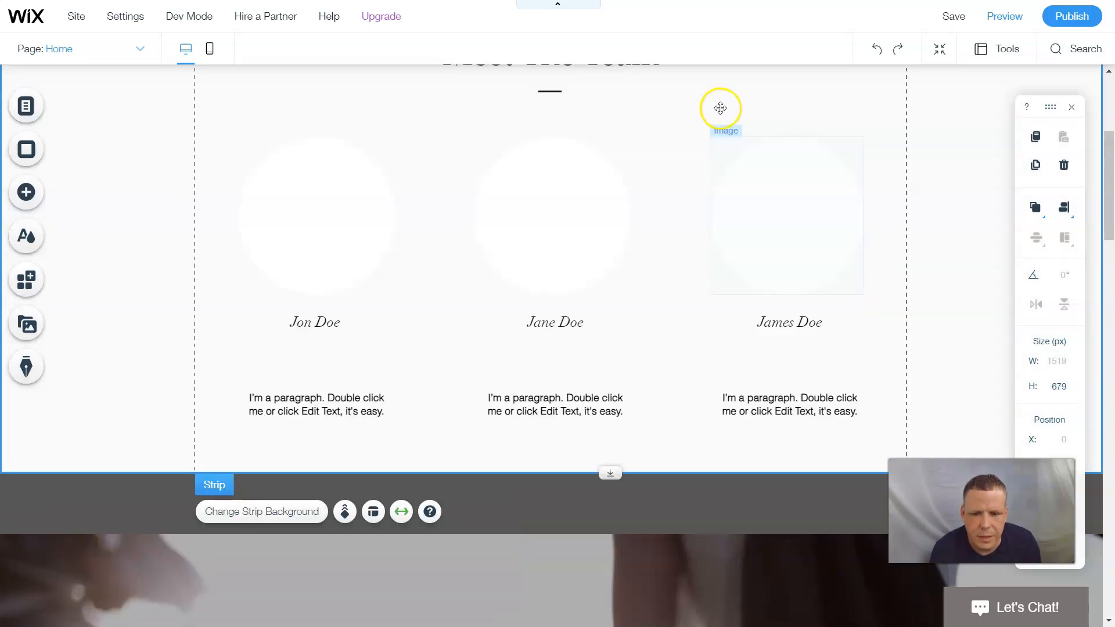
scroll(721, 138, "up", 5)
scroll(718, 140, "down", 9)
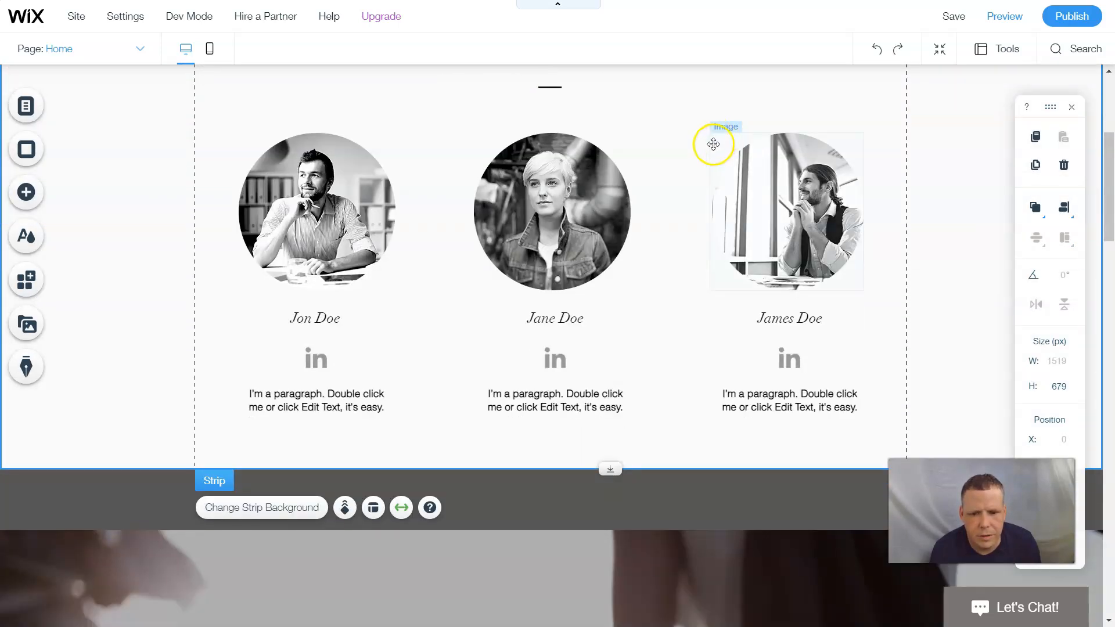
scroll(664, 214, "up", 7)
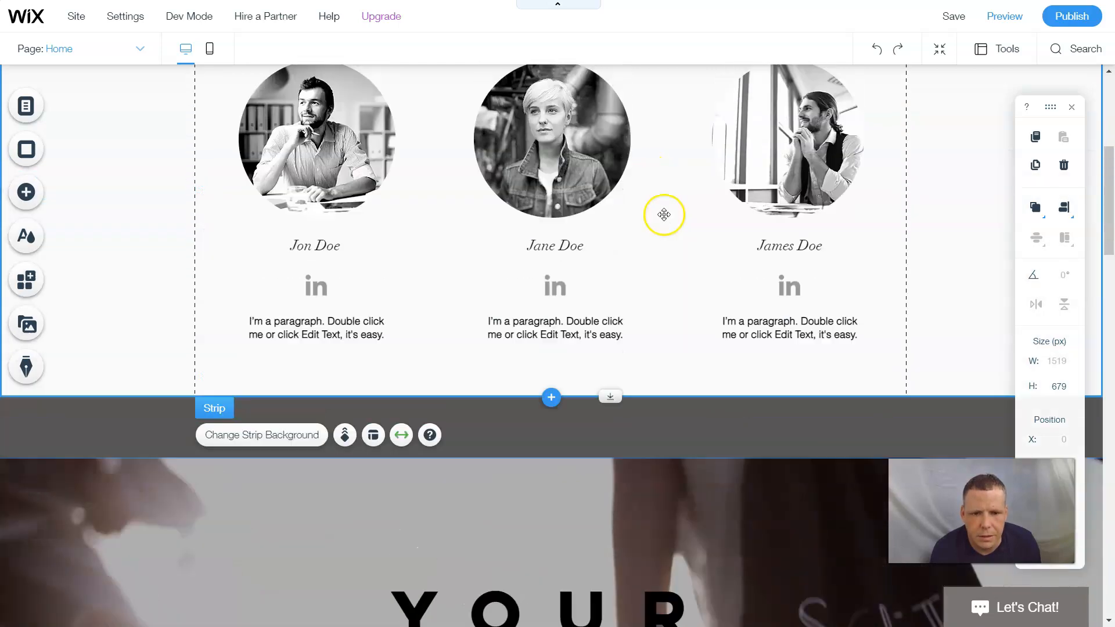
scroll(693, 156, "down", 7)
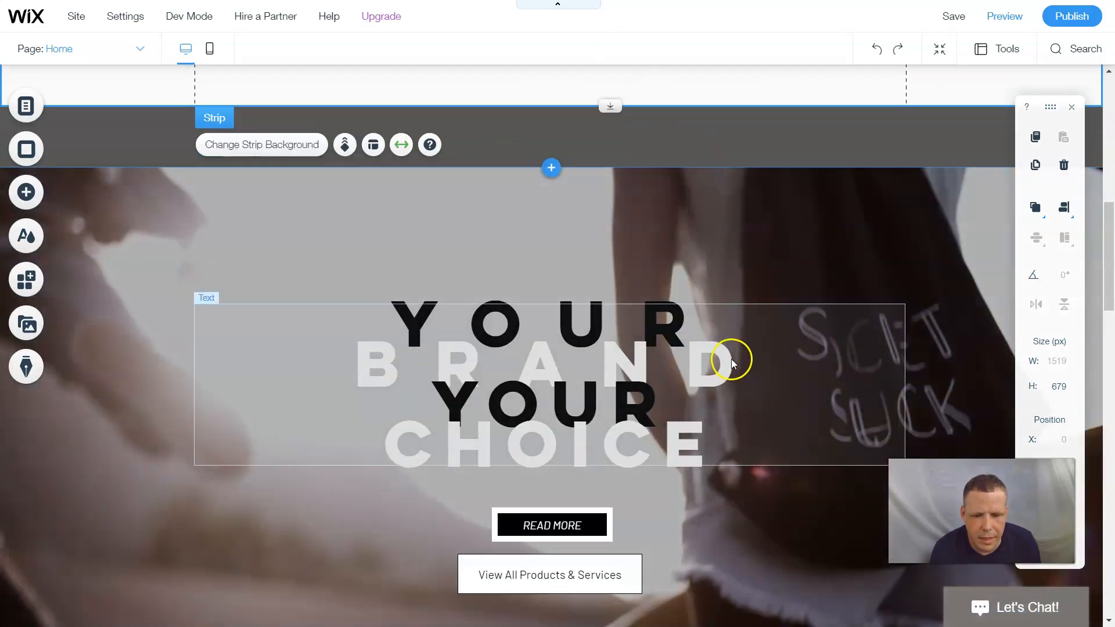
scroll(730, 359, "down", 7)
scroll(719, 358, "down", 10)
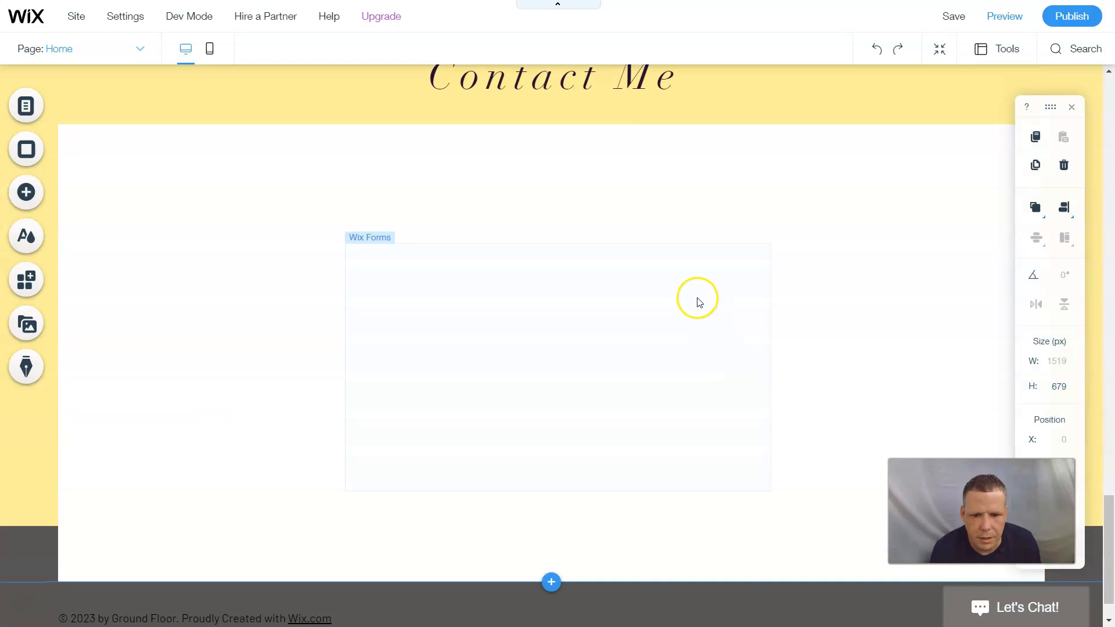
- Select the contact form, then move the empty strip below Contact Me upward
left_click(644, 474)
left_click(648, 310)
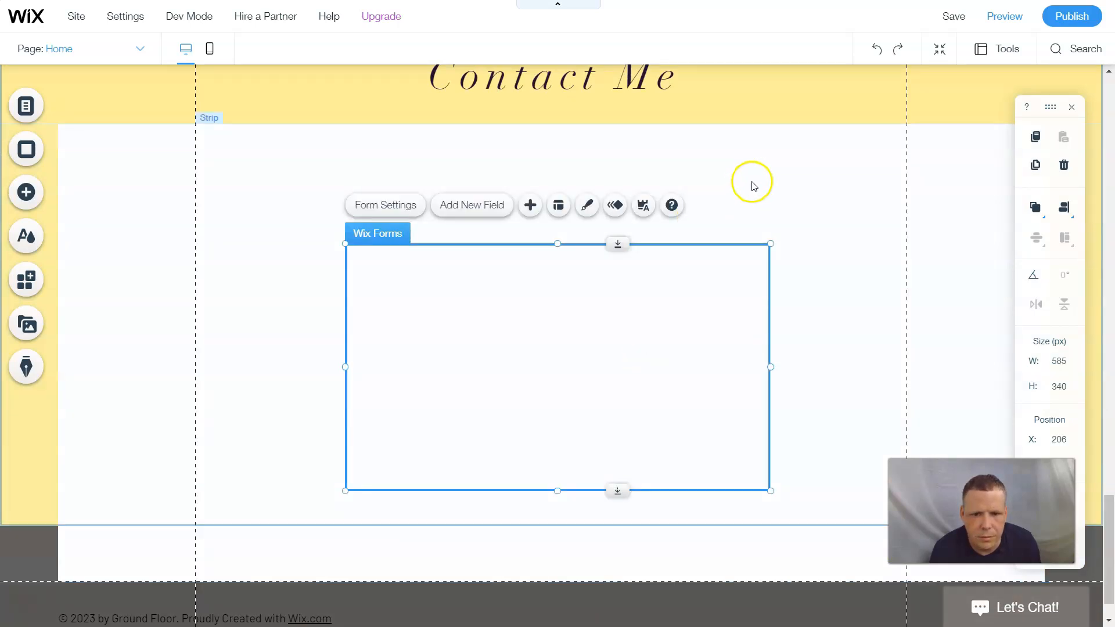
scroll(842, 191, "up", 5)
scroll(828, 295, "down", 3)
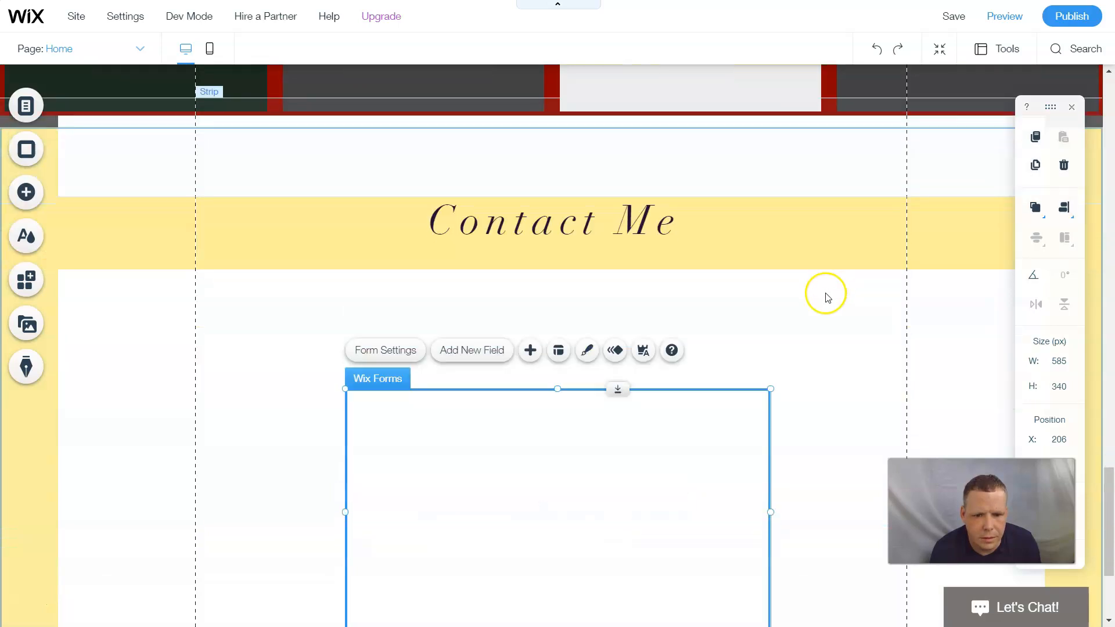
left_click(791, 319)
left_click_drag(944, 389, 824, 242)
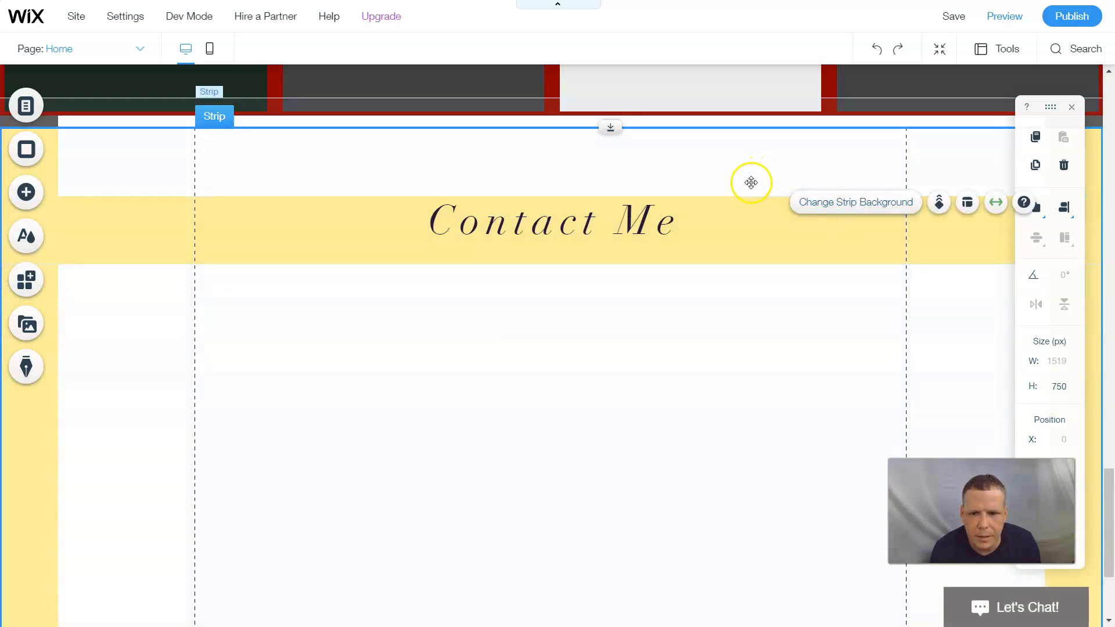
- Delete the social icons bar from the Contact section, without saving the strip as a design
right_click(582, 334)
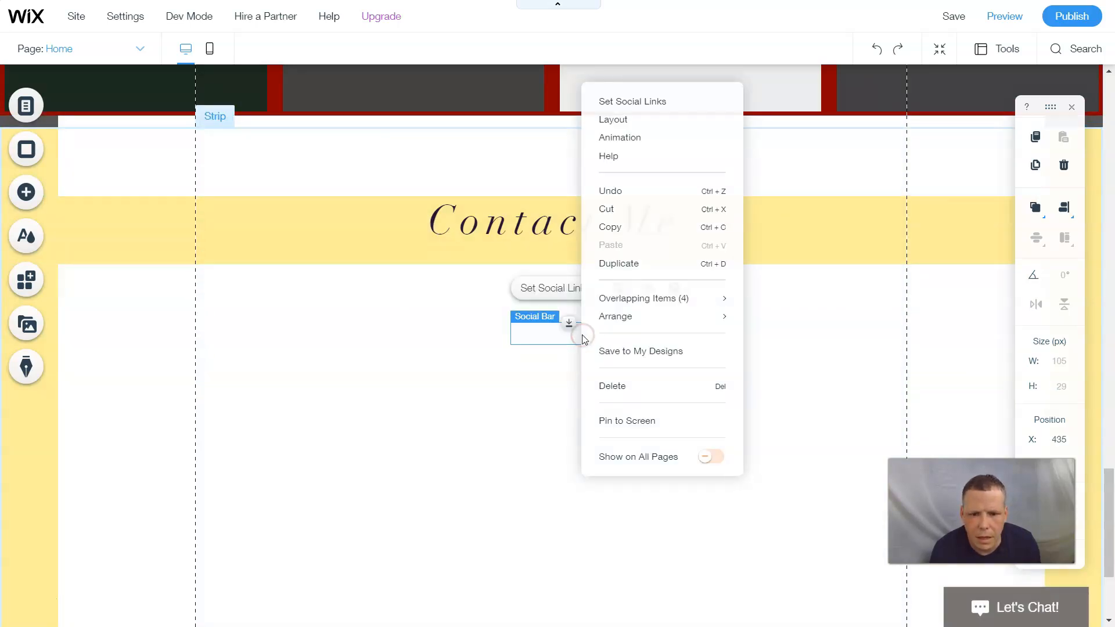
left_click(610, 386)
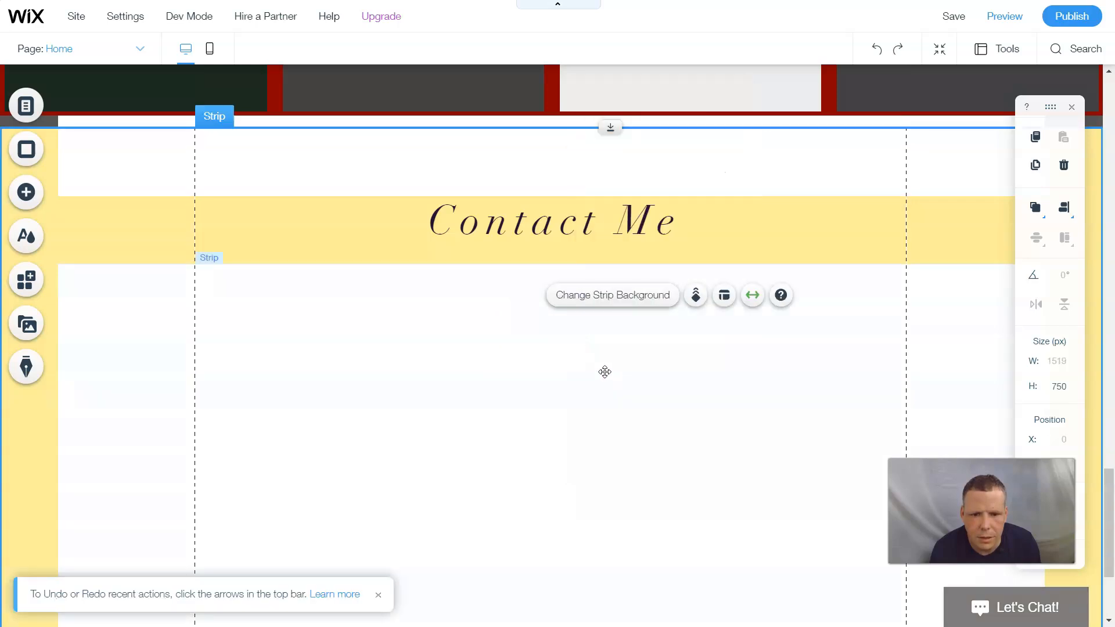
right_click(72, 228)
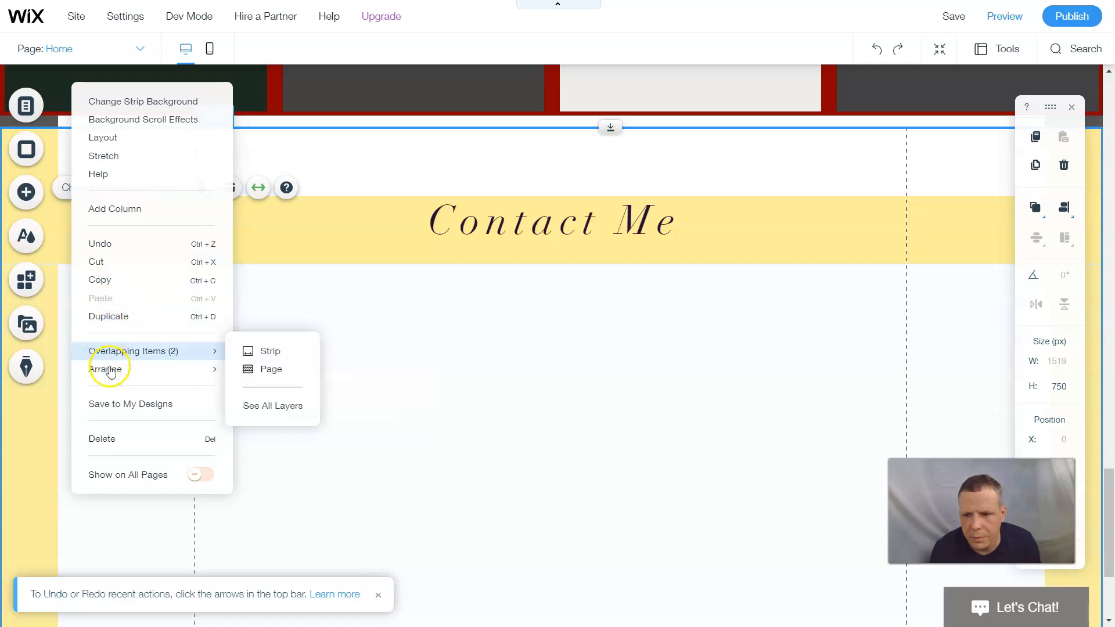
left_click(116, 403)
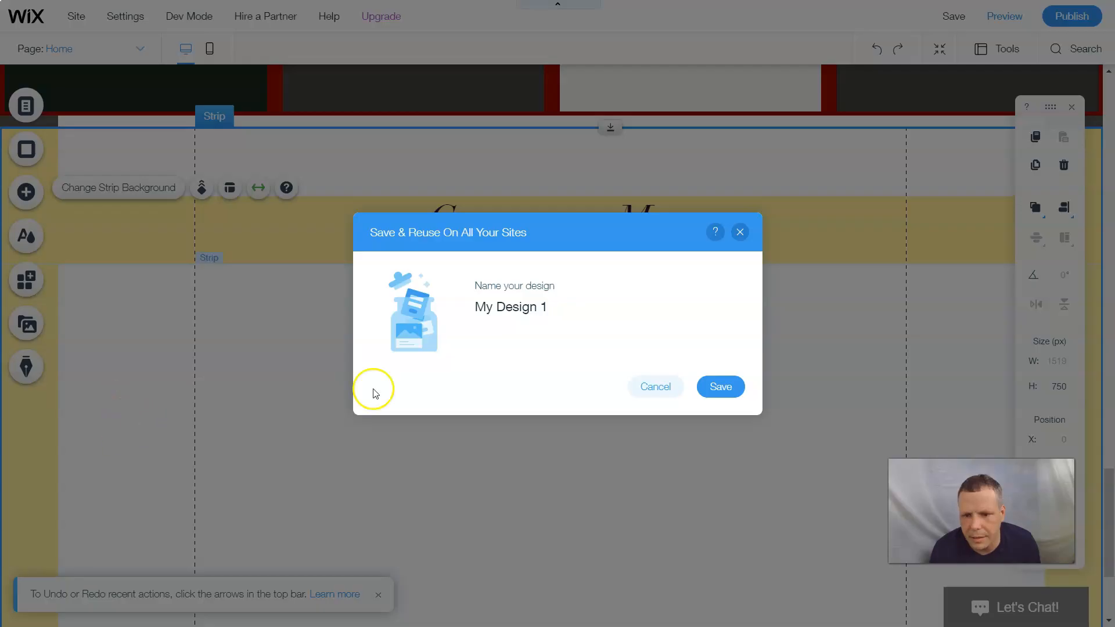
left_click(741, 233)
- Delete the blank strip so the form sits beneath the Contact Me heading and address
right_click(17, 427)
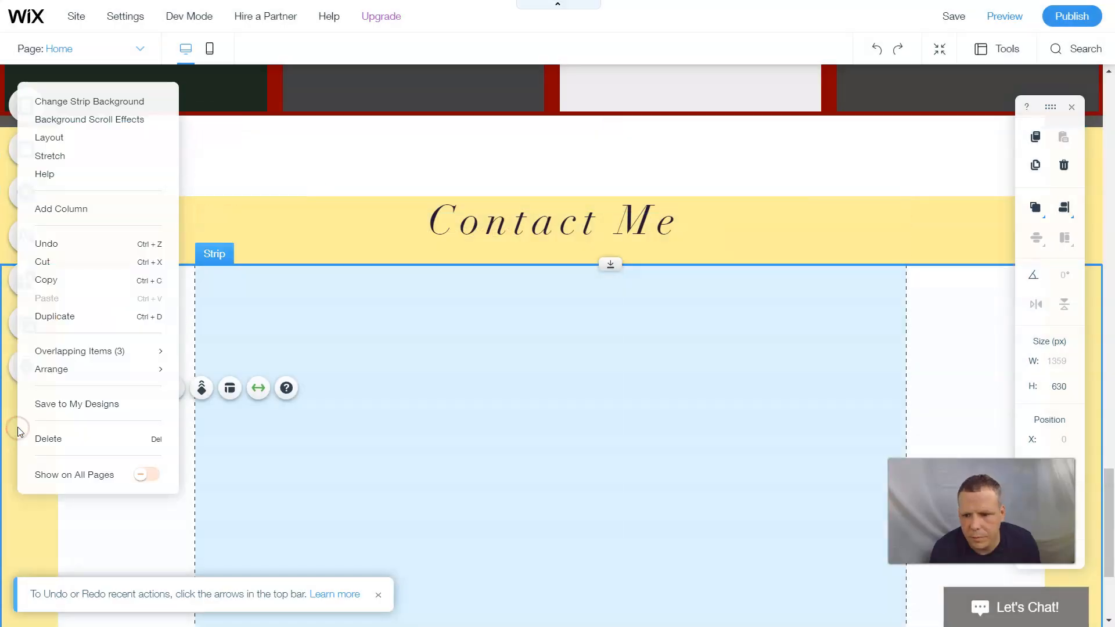
left_click(46, 438)
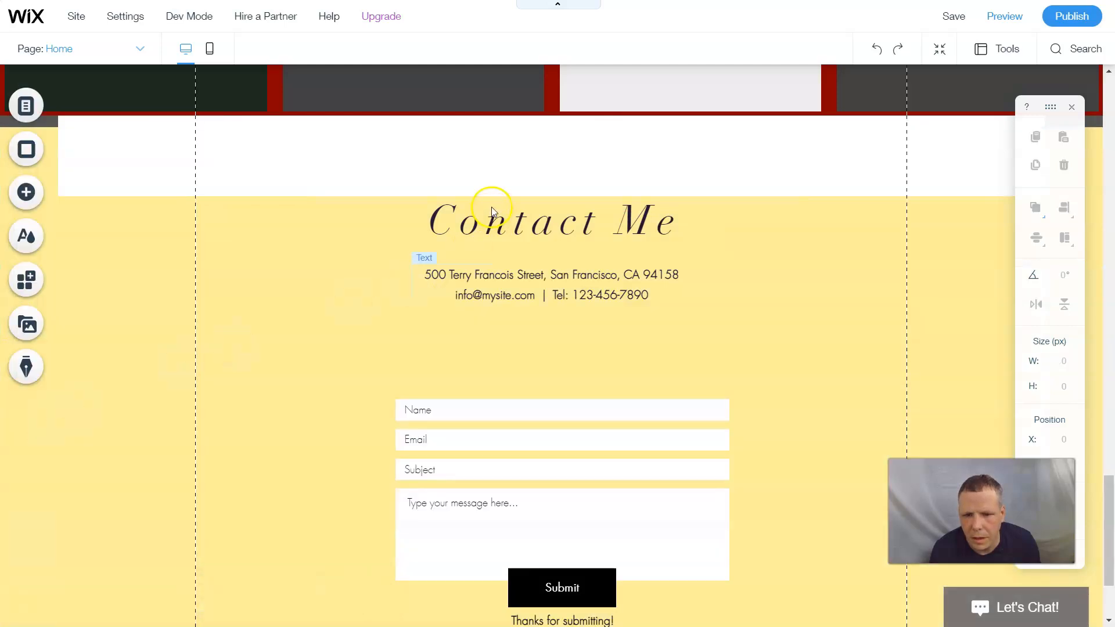
scroll(521, 269, "down", 3)
scroll(521, 268, "up", 3)
scroll(517, 252, "down", 3)
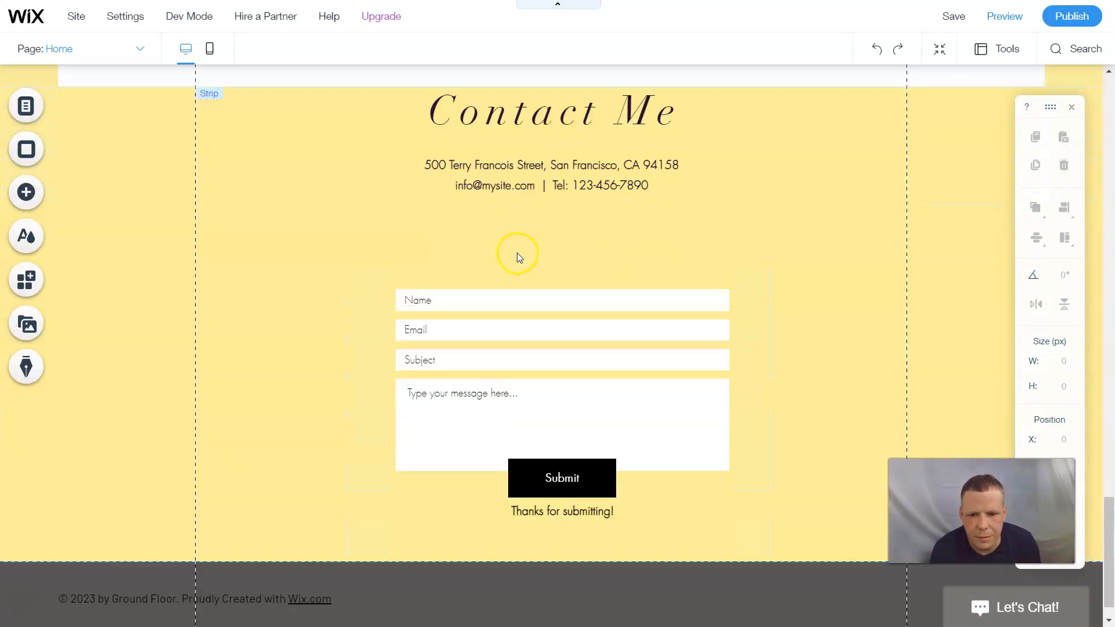
scroll(816, 223, "up", 2)
scroll(267, 406, "up", 1)
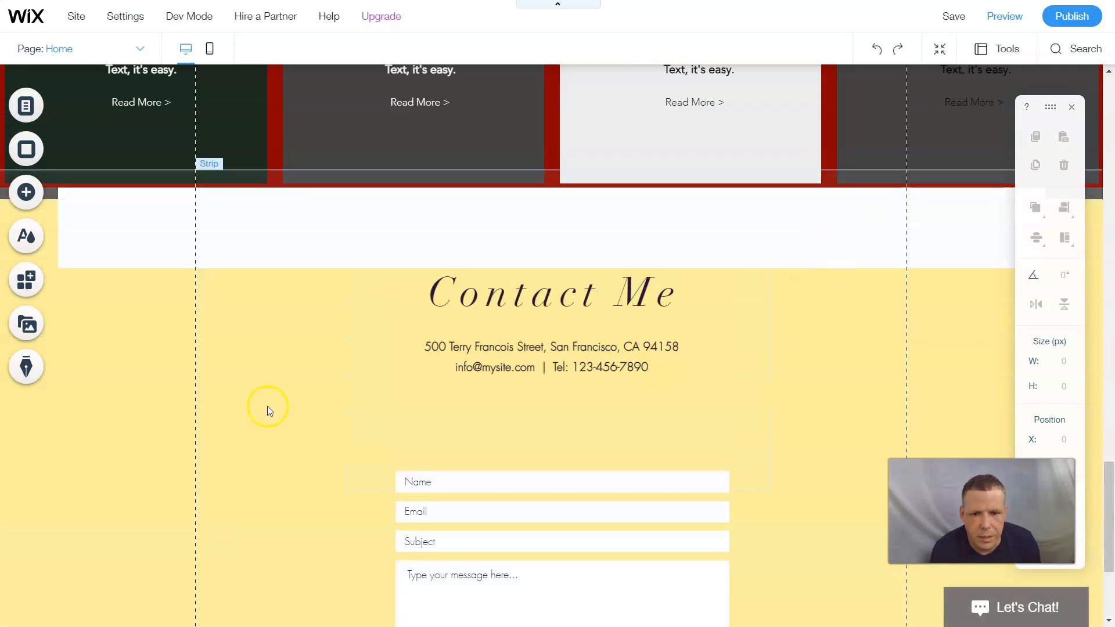
- Cut the blank white strip above Contact Me out of the page
left_click(317, 249)
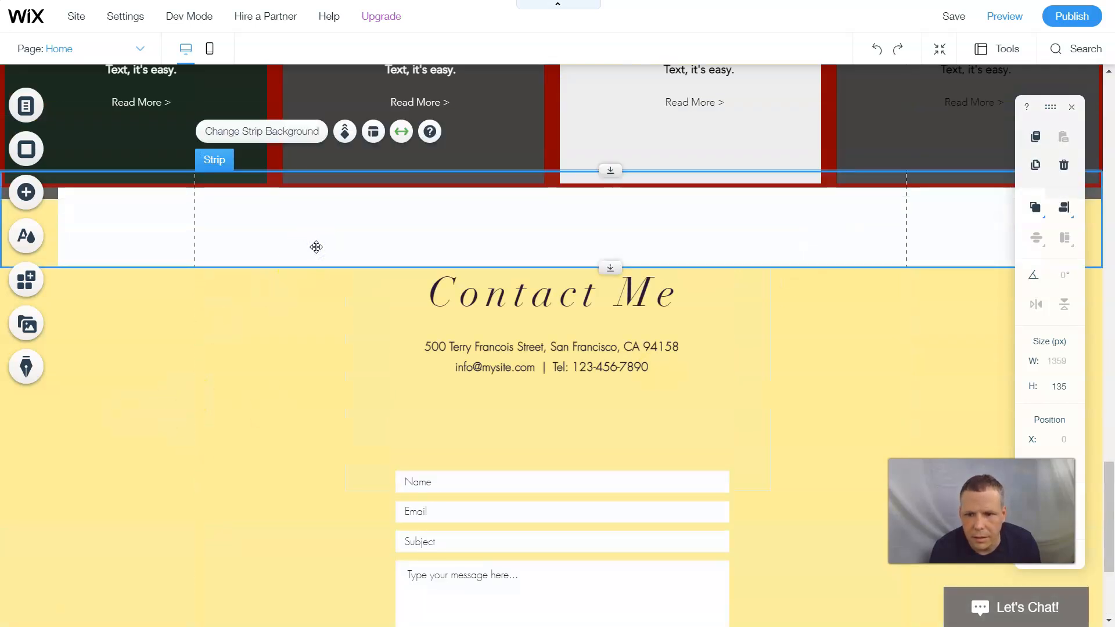
right_click(316, 248)
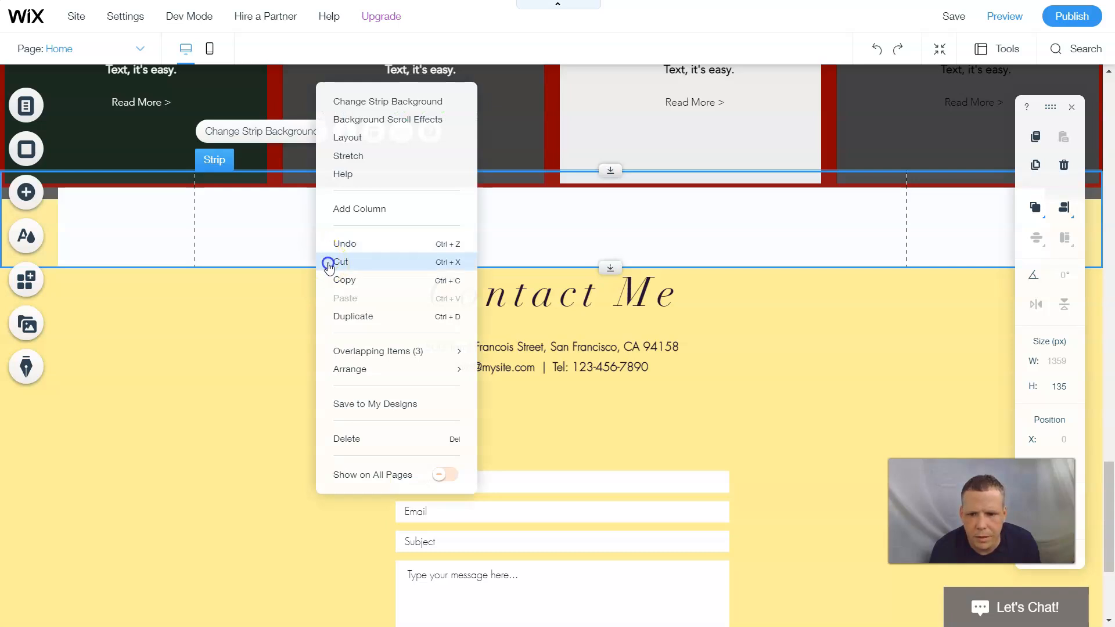
left_click(327, 262)
scroll(327, 259, "down", 4)
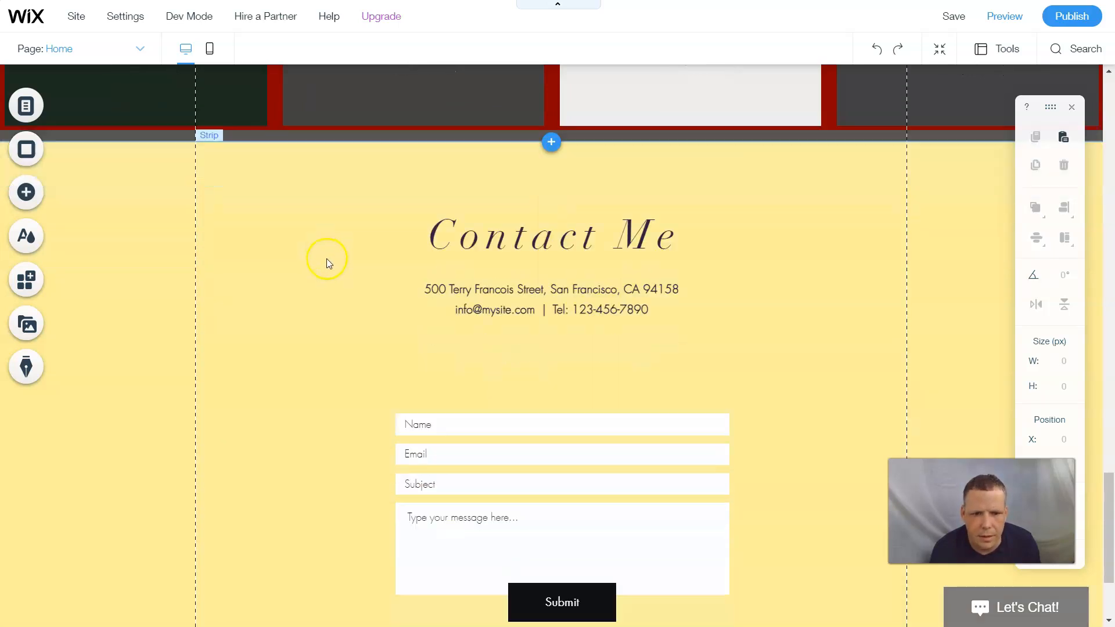
scroll(400, 174, "up", 3)
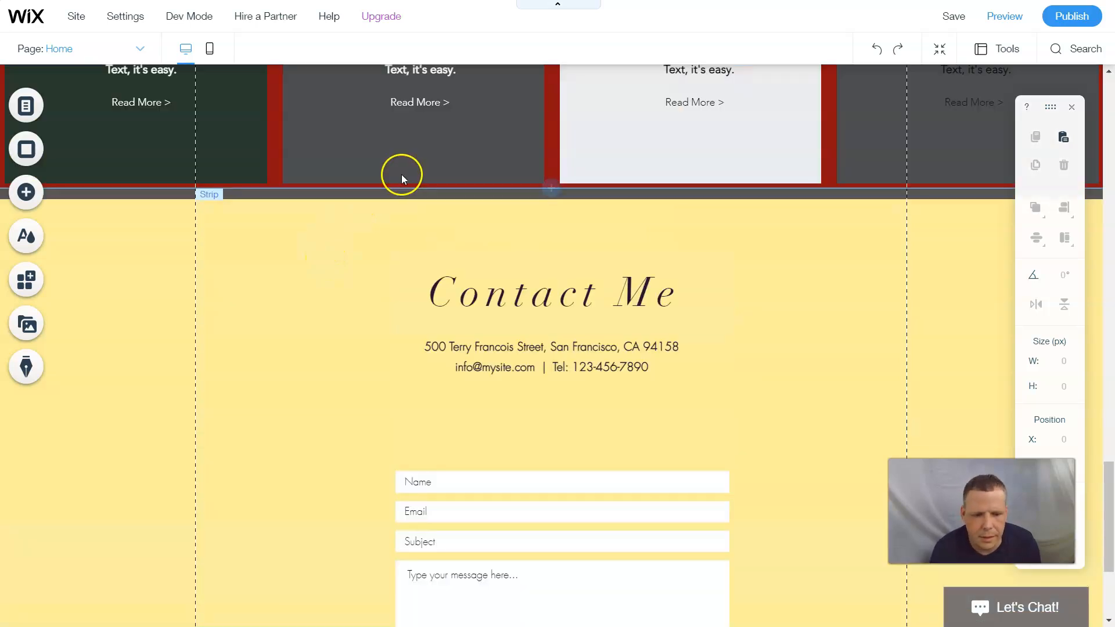
- Set the yellow Contact Me strip's background type to Image and open the image chooser
left_click(158, 330)
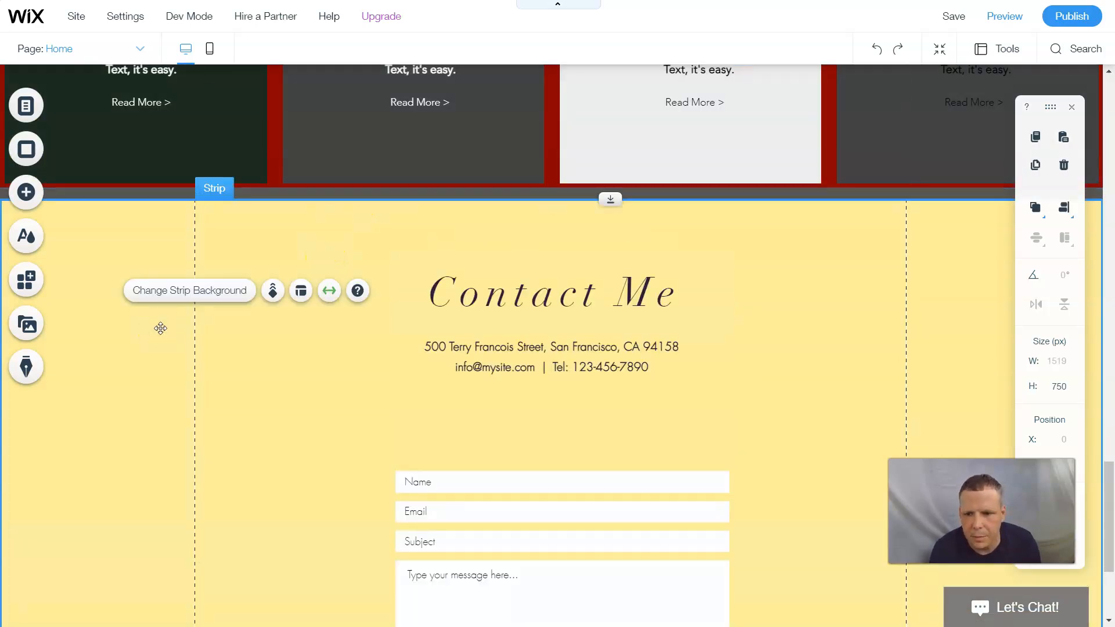
left_click(224, 292)
left_click(958, 338)
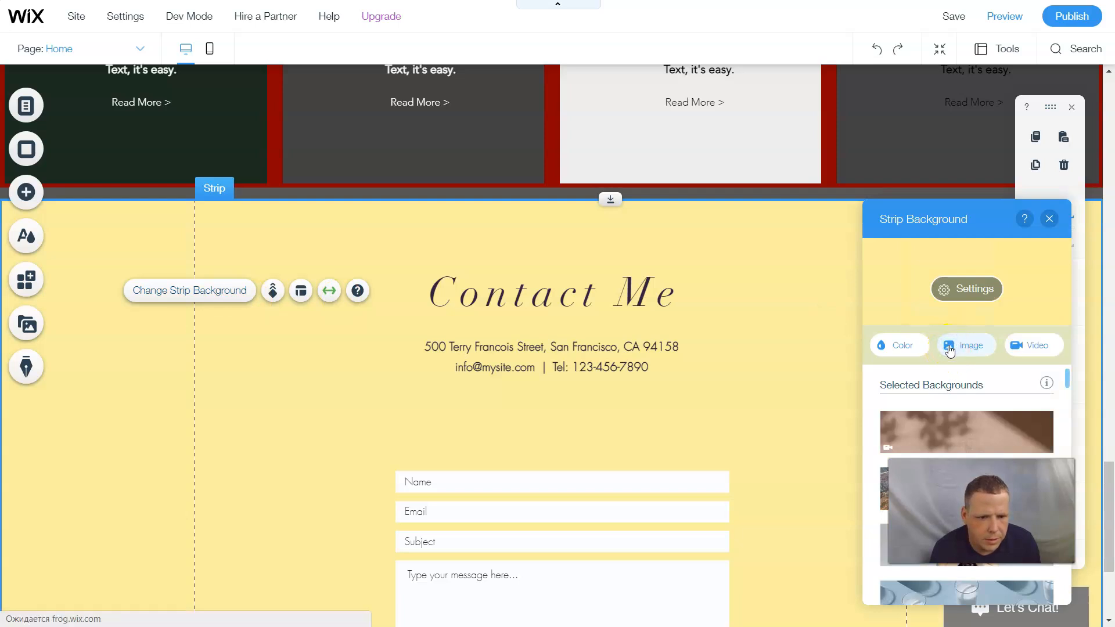
left_click_drag(914, 219, 411, 138)
left_click(458, 258)
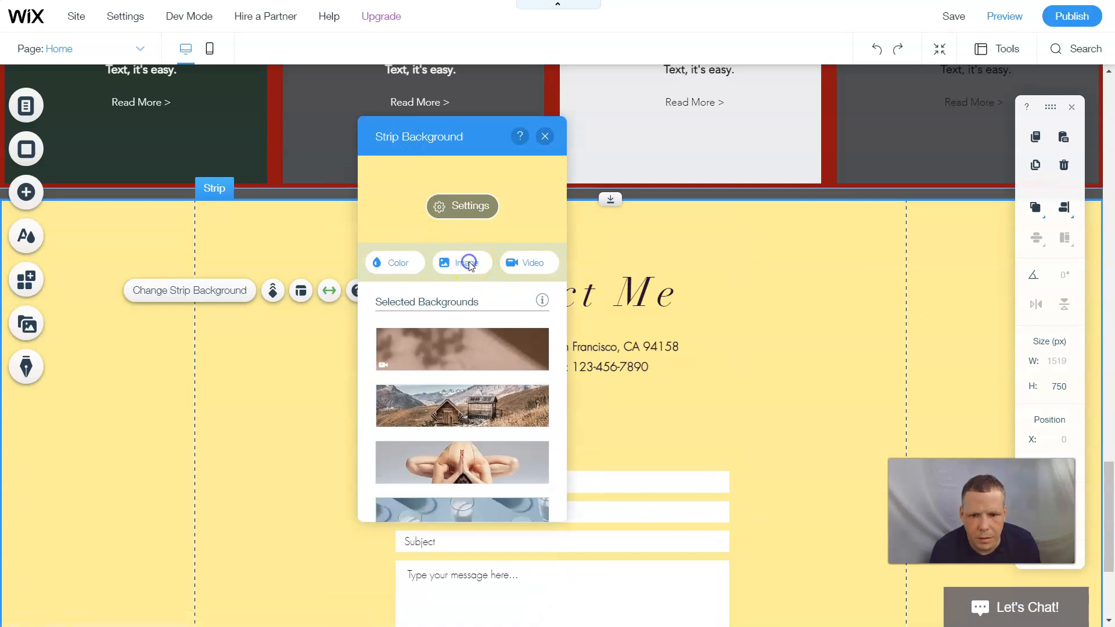
left_click(469, 262)
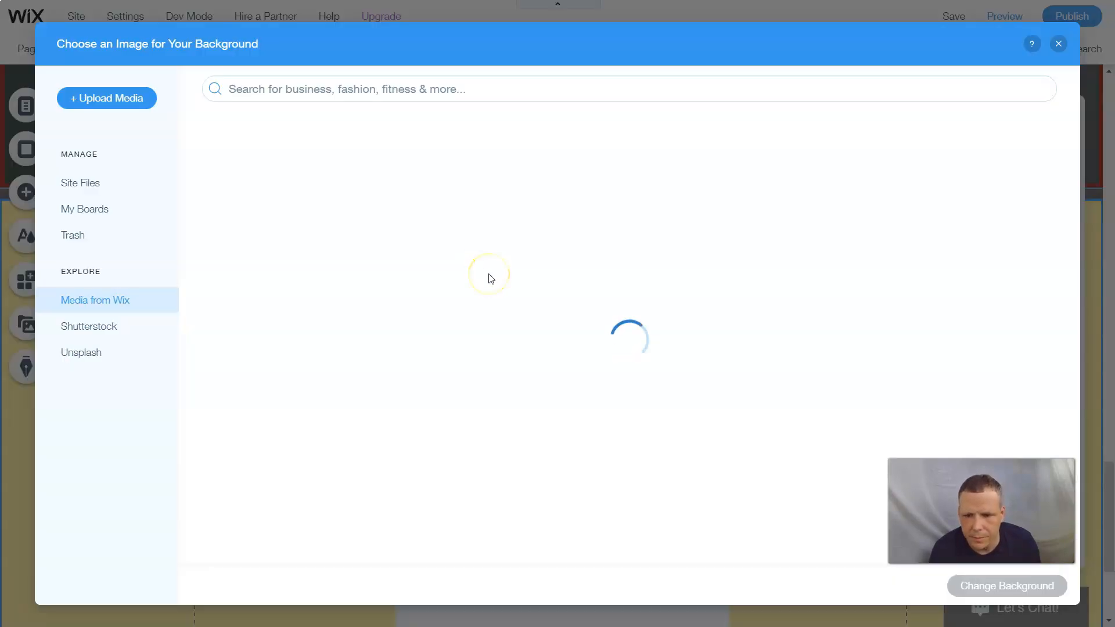
- Search the background images for 'flooring', correcting the misspelled first search
left_click(399, 88)
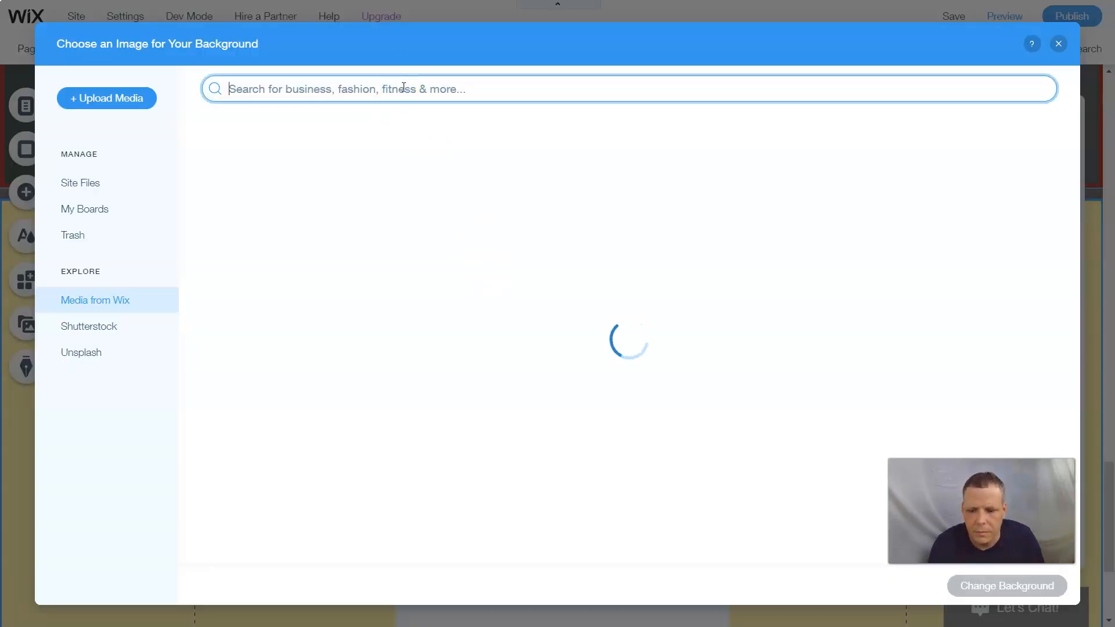
type("florring")
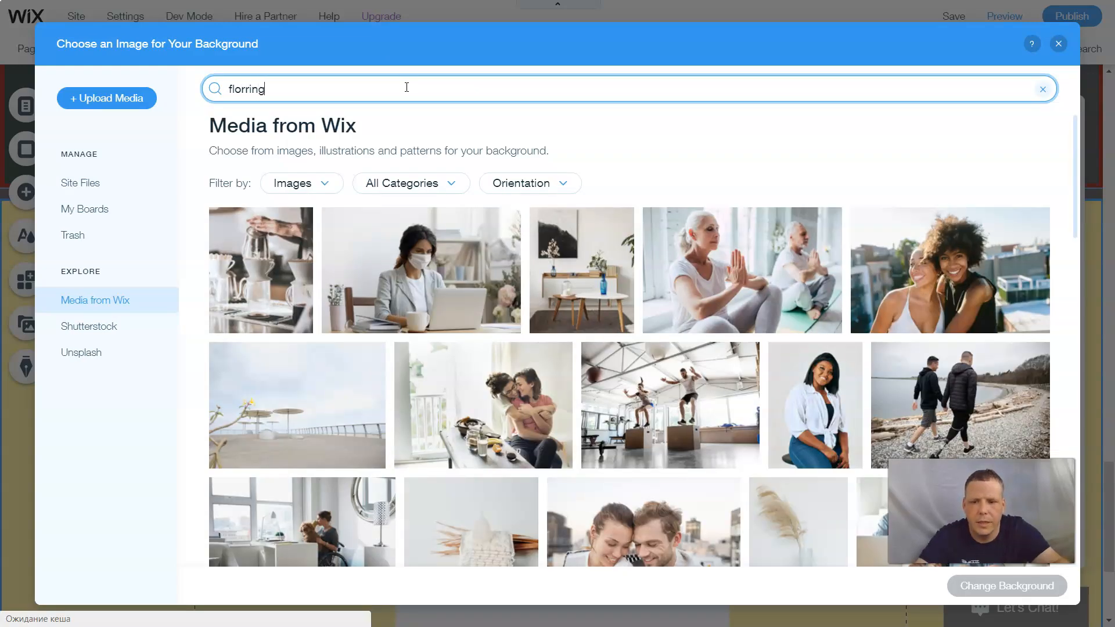
key("Return")
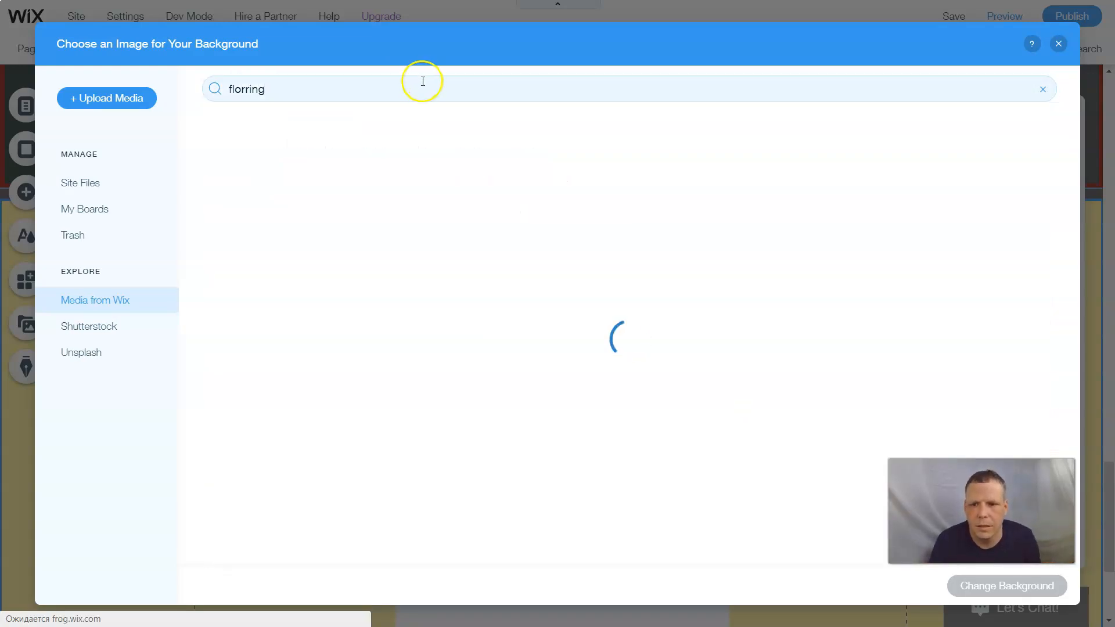
double_click(244, 89)
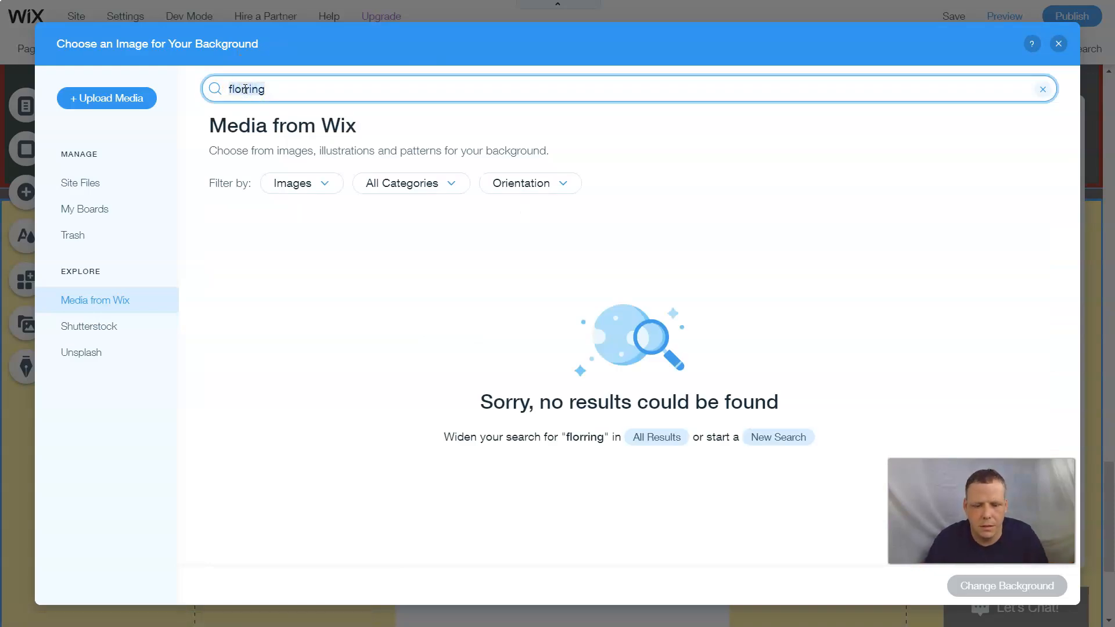
key("BackSpace")
type("f")
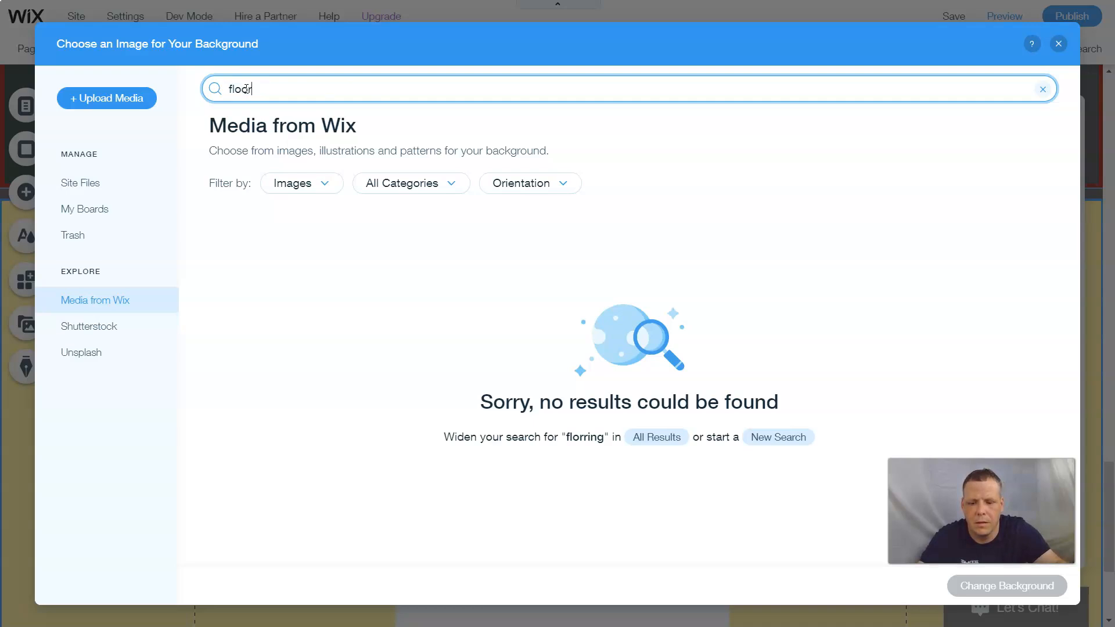
key("Return")
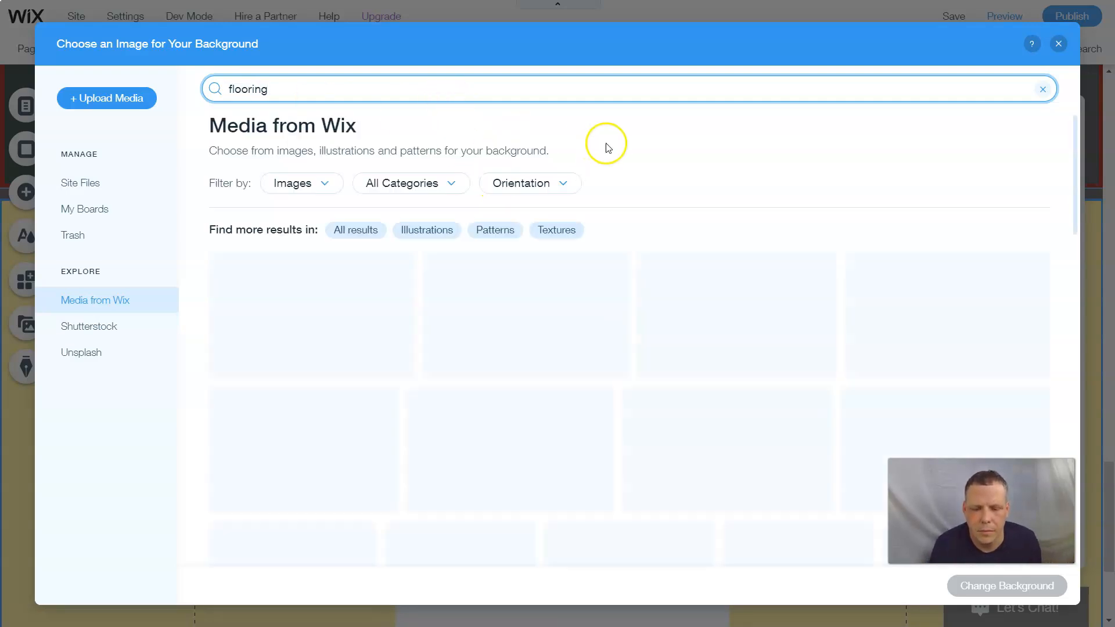
- Apply the wooden floor photo as the strip background and close the background panel
scroll(667, 267, "down", 5)
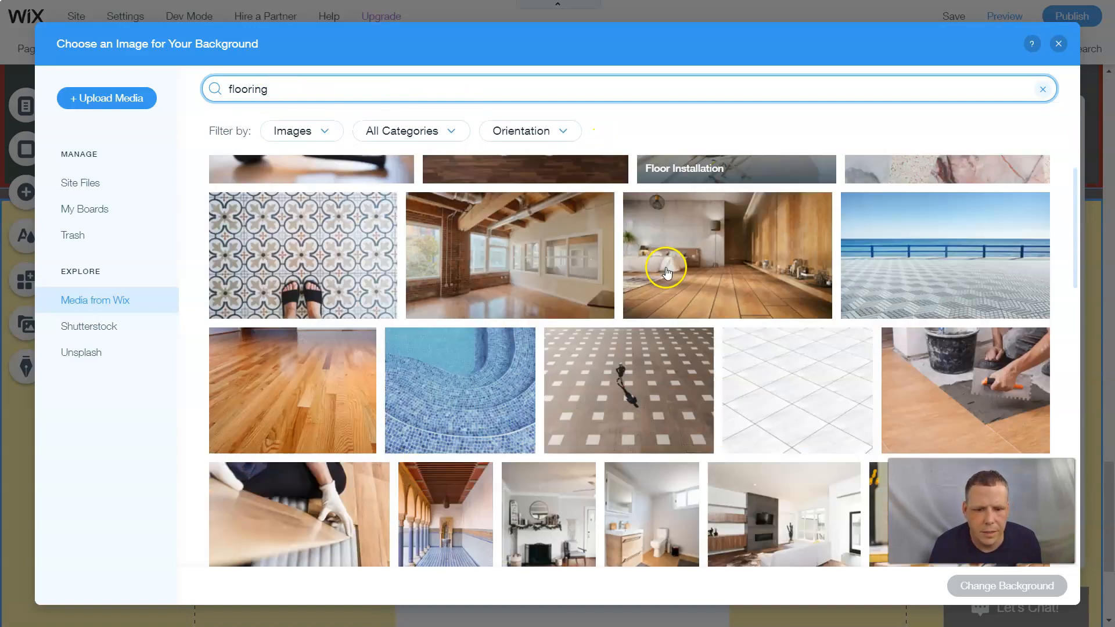
left_click(276, 297)
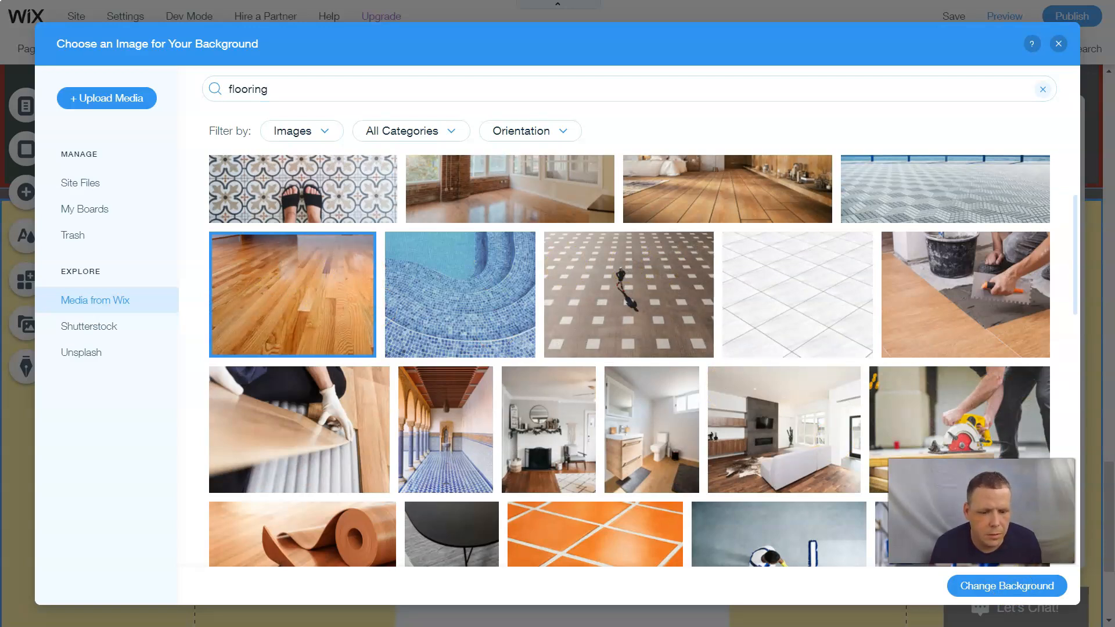
left_click(1000, 587)
left_click_drag(687, 383, 706, 306)
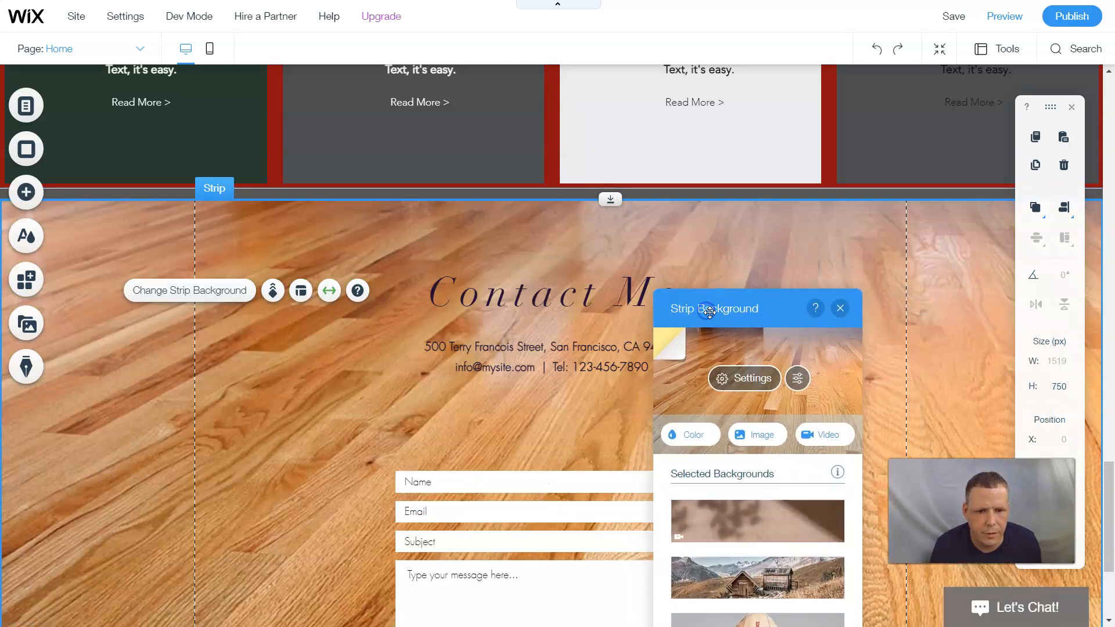
left_click(840, 312)
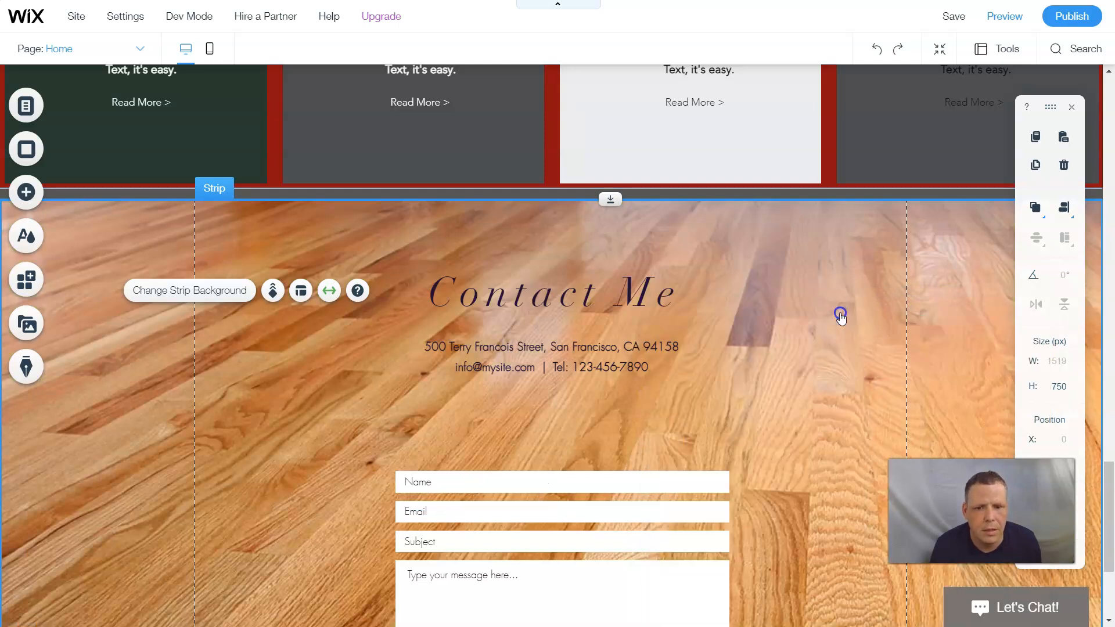
- Edit the Contact Me heading text to white with Bold, Italic and Underline applied
left_click(661, 300)
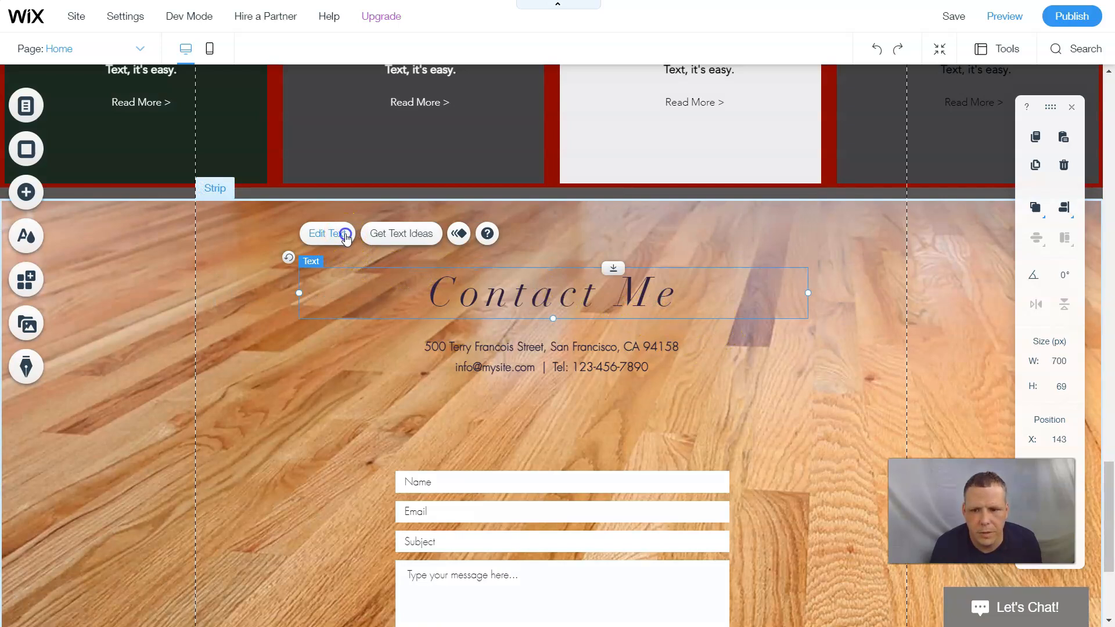
left_click(358, 244)
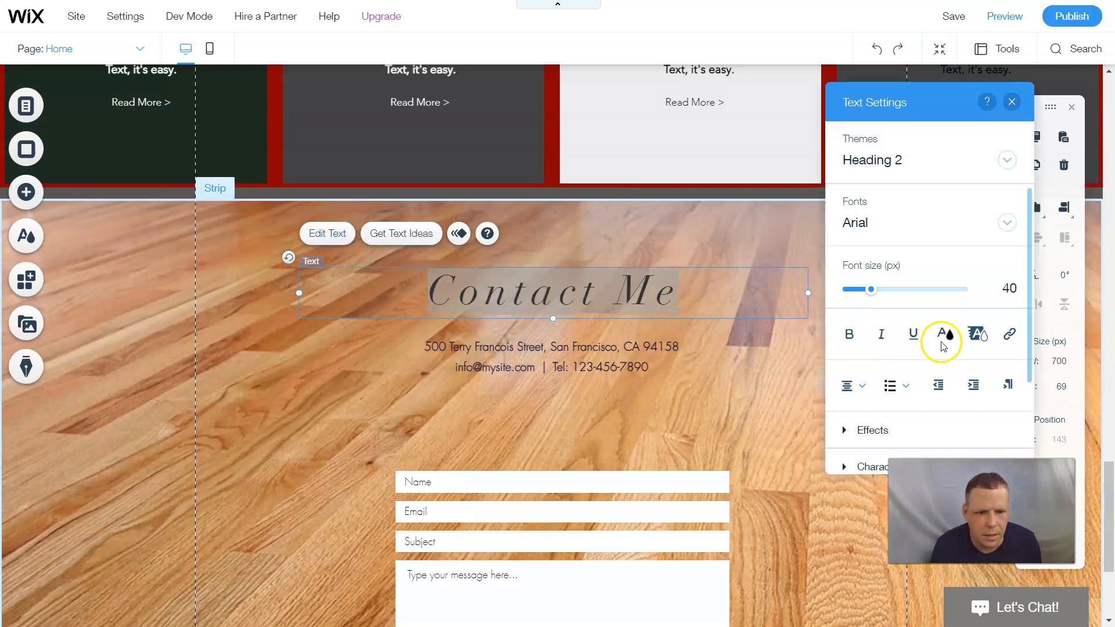
left_click(946, 340)
left_click(831, 212)
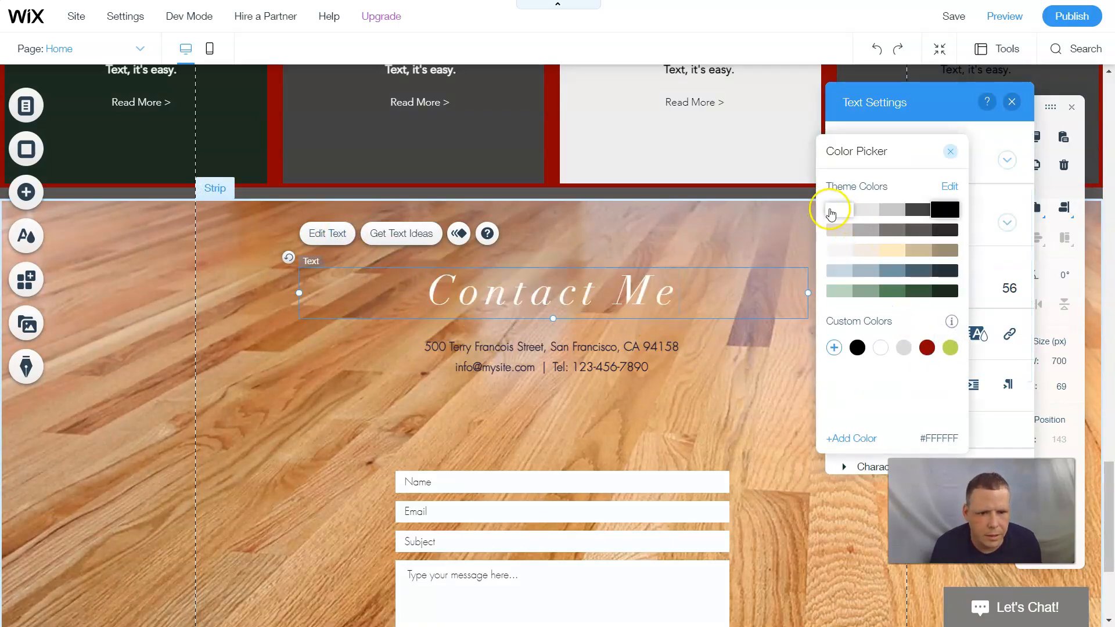
left_click(856, 337)
left_click(881, 335)
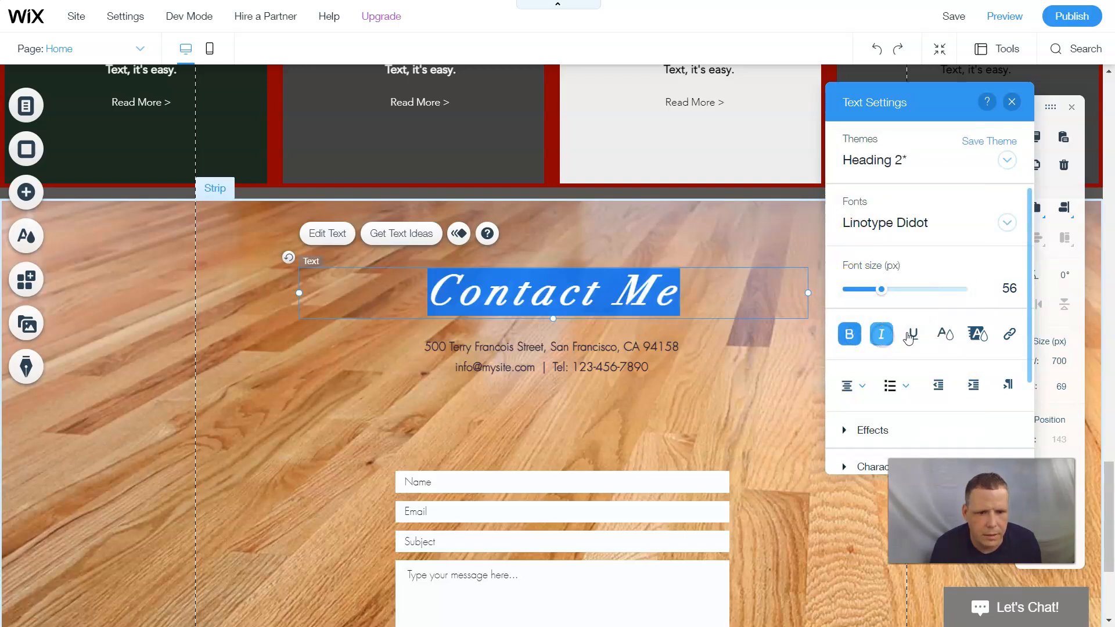
left_click(916, 343)
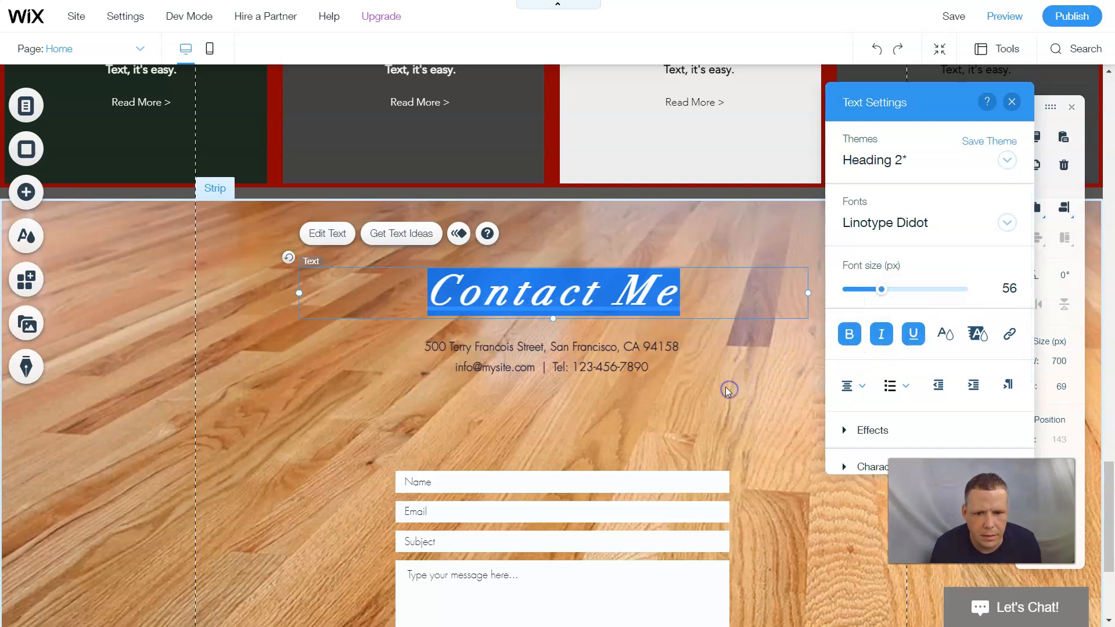
left_click(710, 324)
scroll(710, 324, "down", 4)
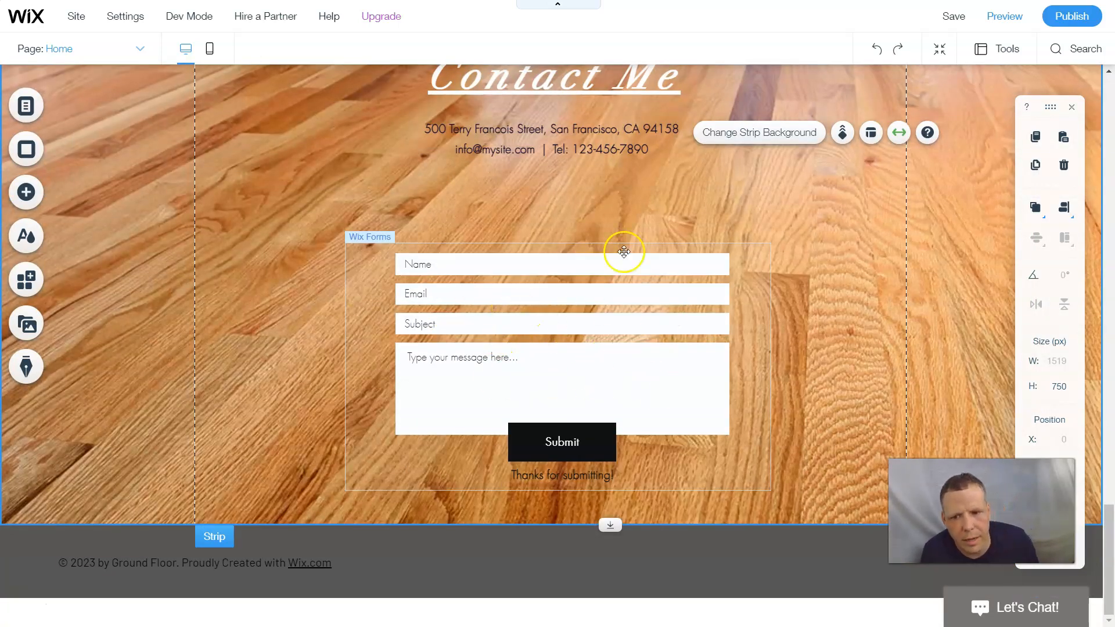
scroll(861, 219, "up", 10)
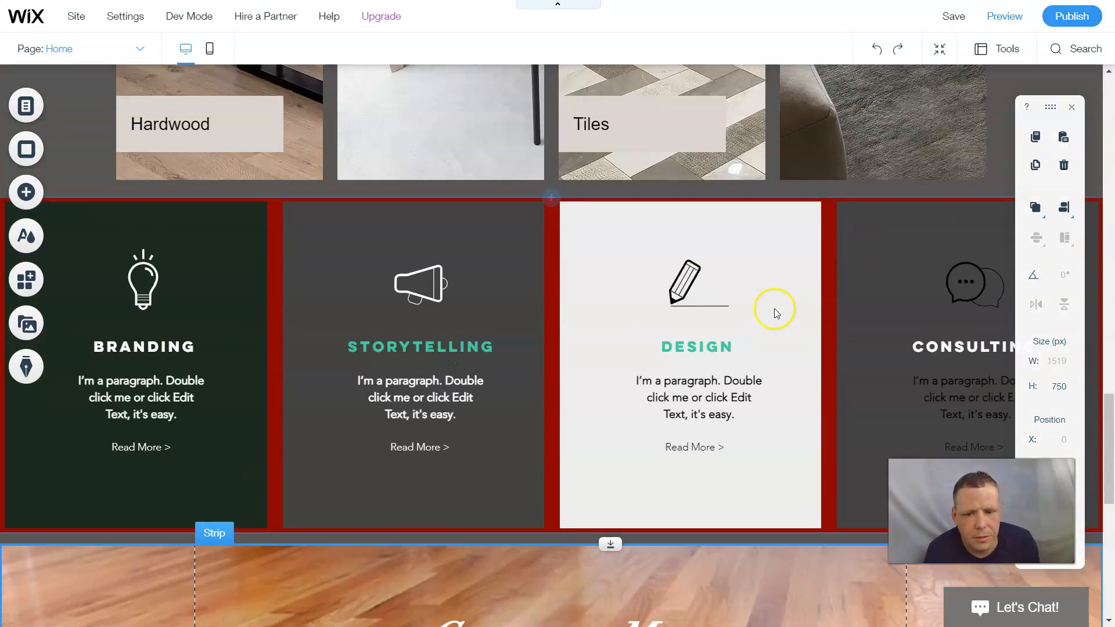
scroll(777, 308, "down", 5)
scroll(906, 313, "down", 3)
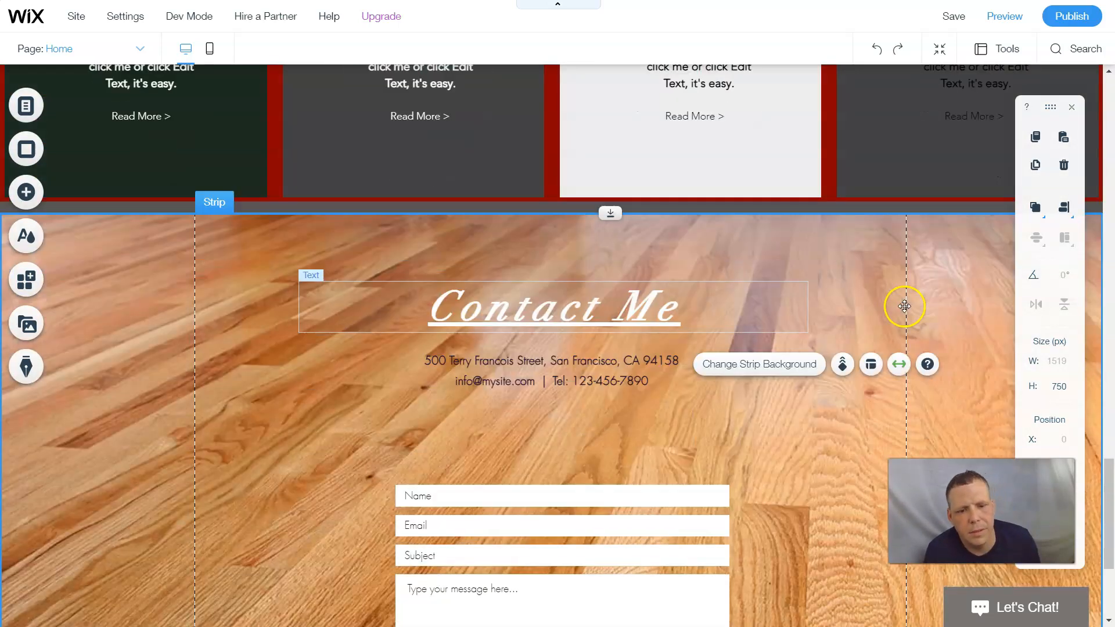
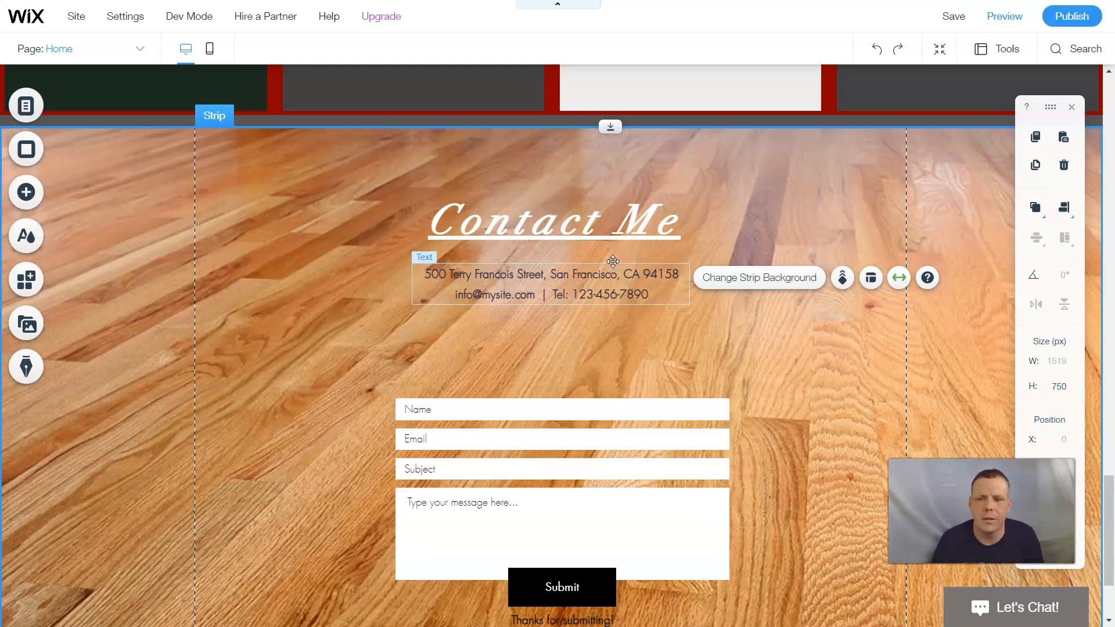
- Scroll up from Contact Me past the services and gallery strips to Meet The Team's three profiles
scroll(606, 248, "up", 10)
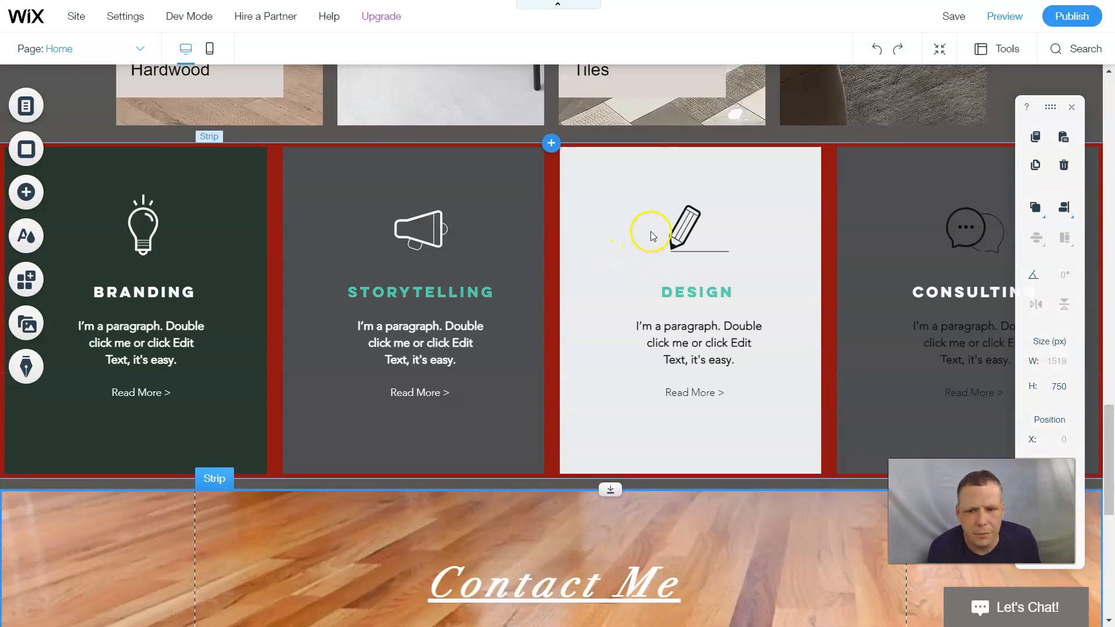
scroll(653, 228, "up", 5)
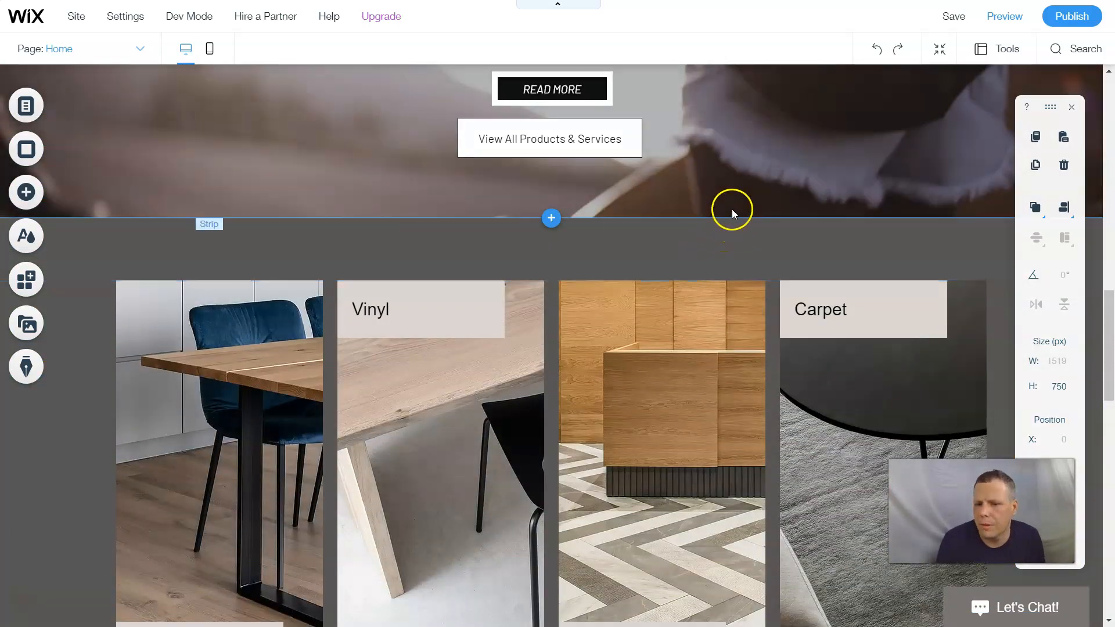
scroll(713, 213, "up", 10)
scroll(706, 211, "up", 8)
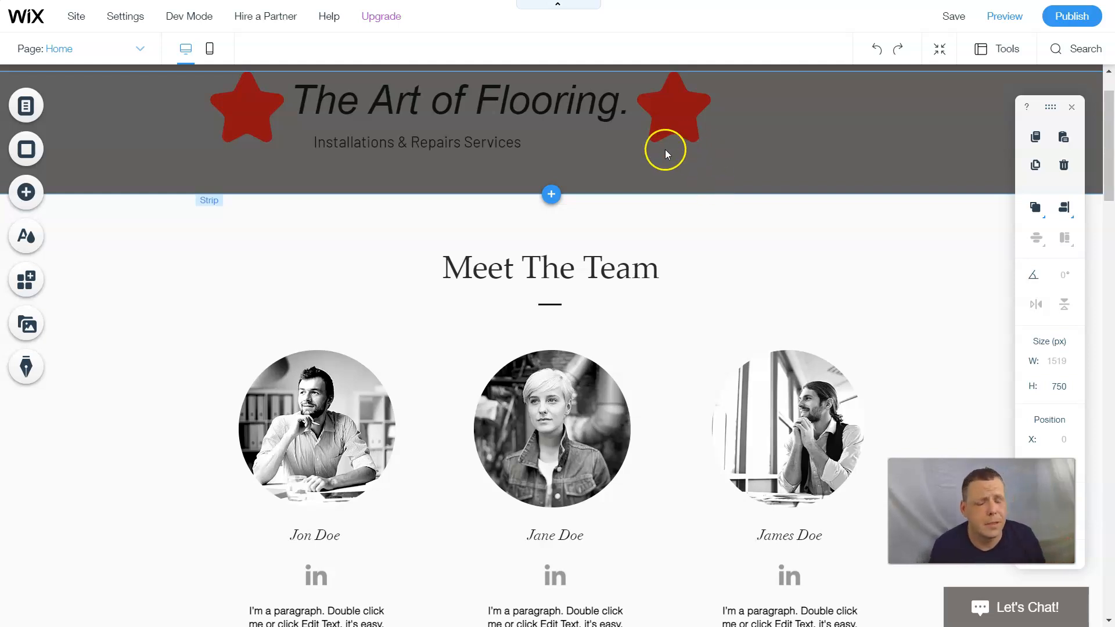
scroll(795, 204, "down", 1)
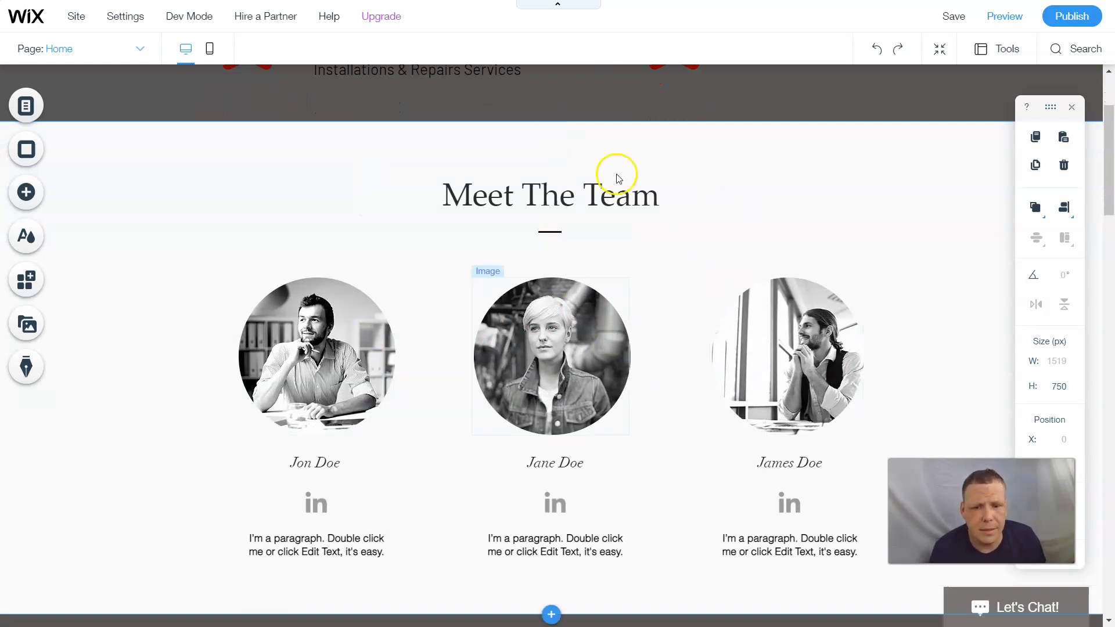
scroll(967, 170, "down", 1)
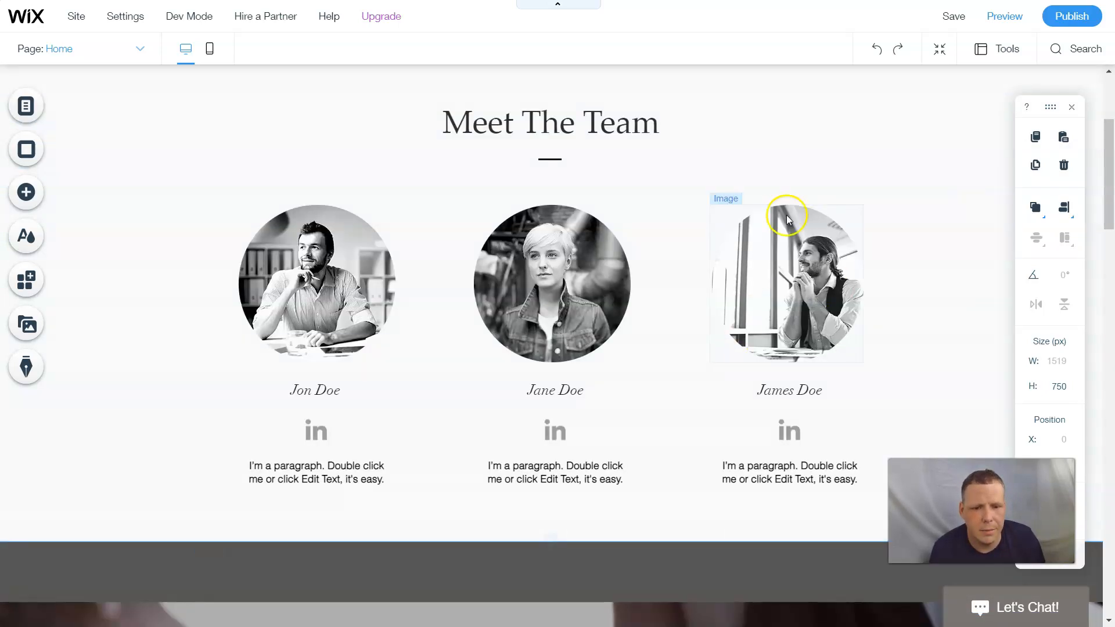
left_click(534, 278)
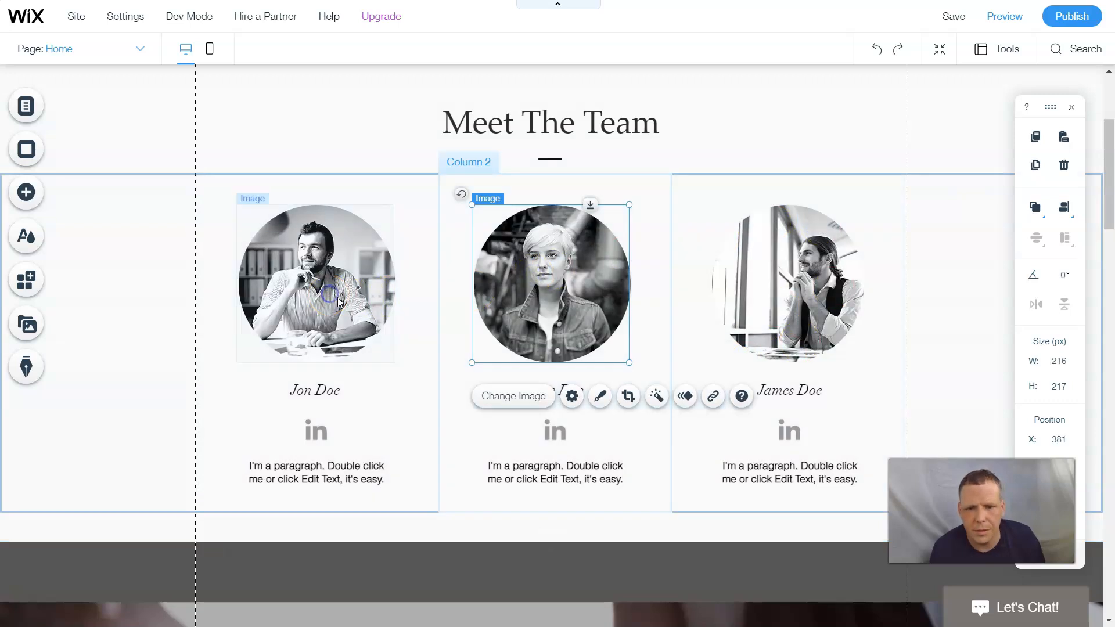
left_click(330, 295)
left_click(810, 276)
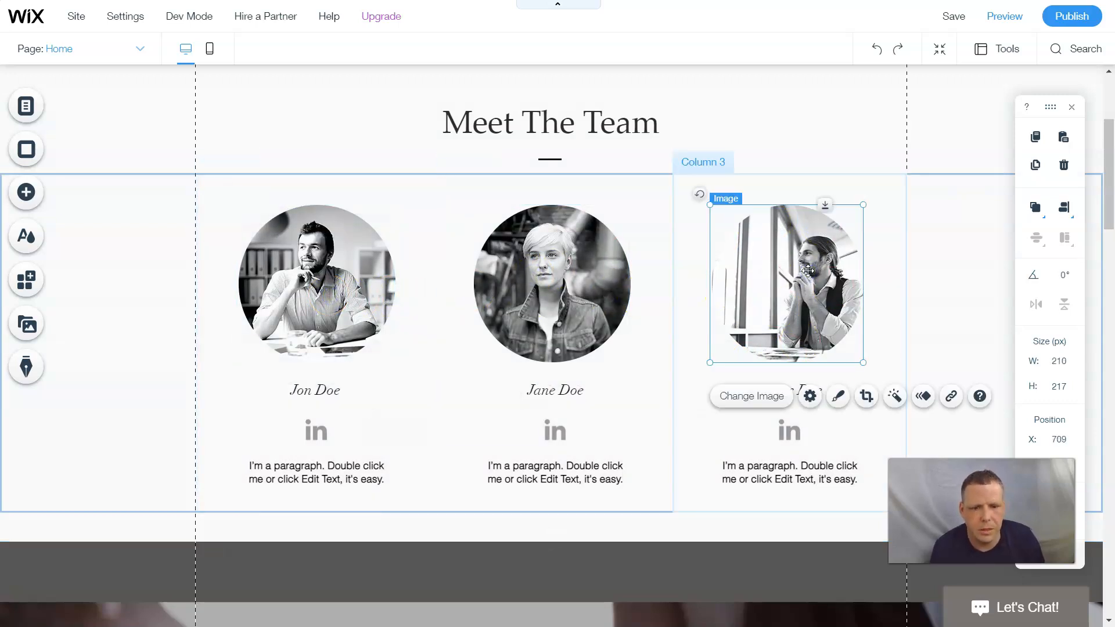
left_click(567, 319)
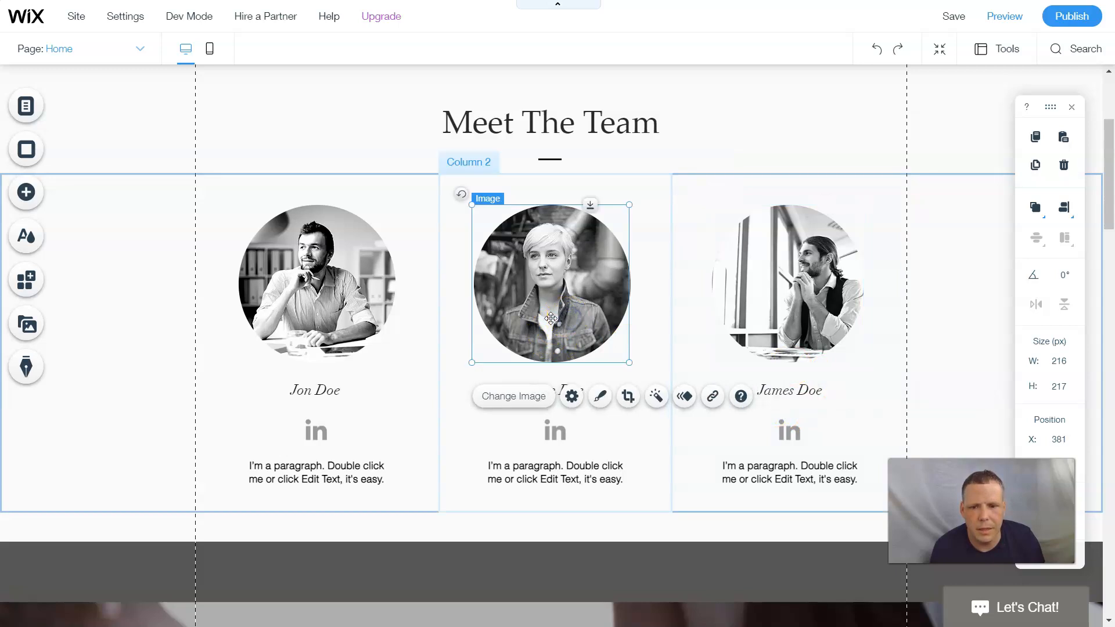
left_click(337, 308)
left_click(112, 373)
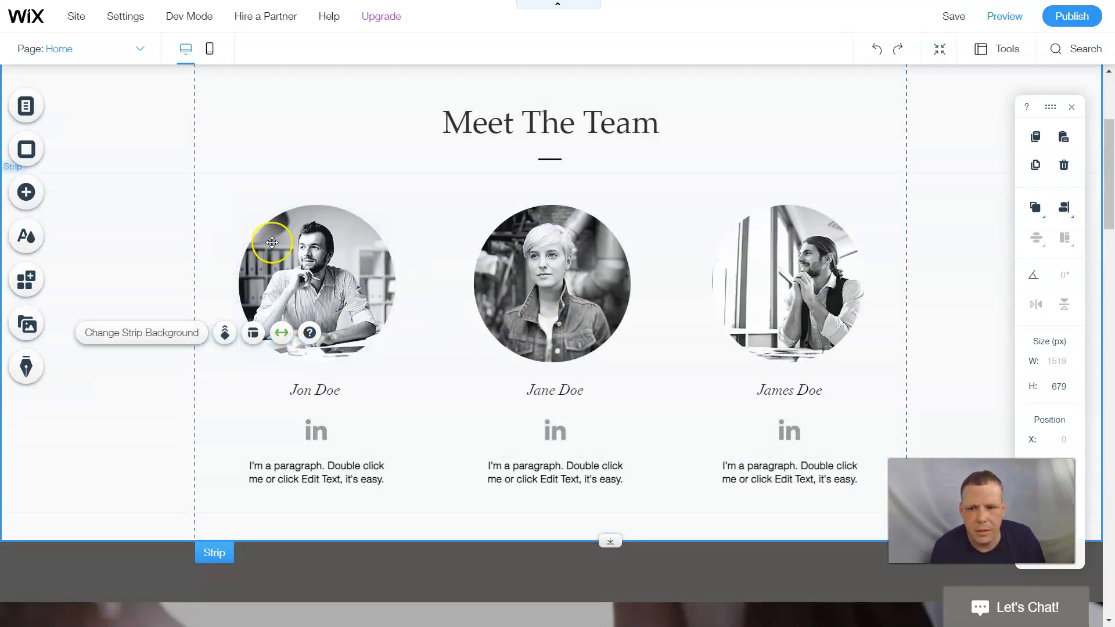
left_click(322, 137)
scroll(587, 179, "up", 2)
scroll(587, 177, "down", 2)
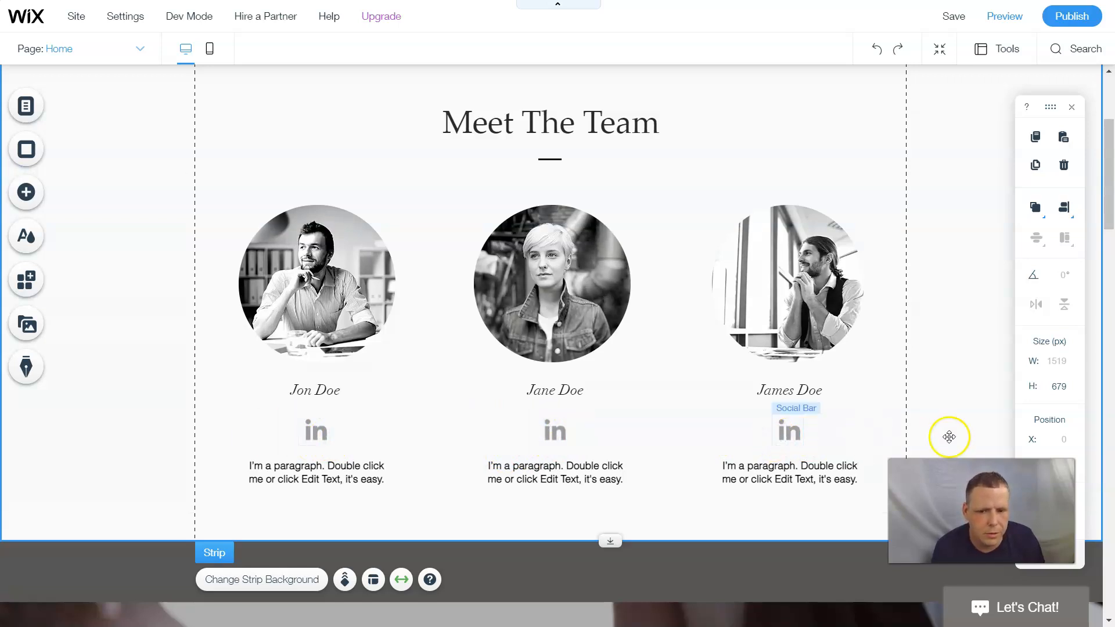
left_click(667, 483)
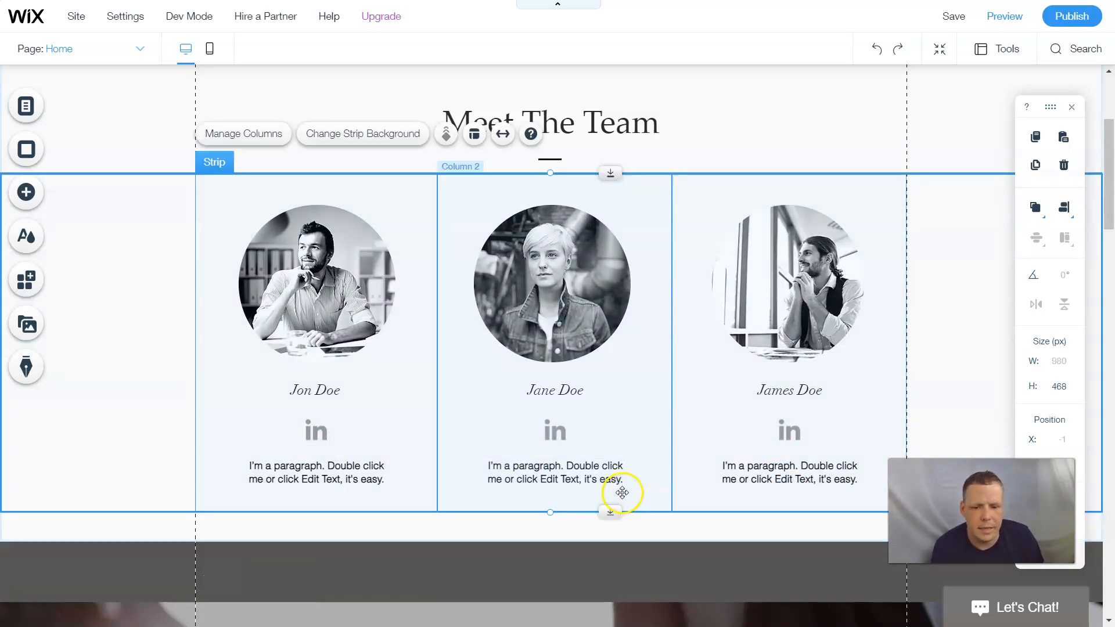
left_click(581, 478)
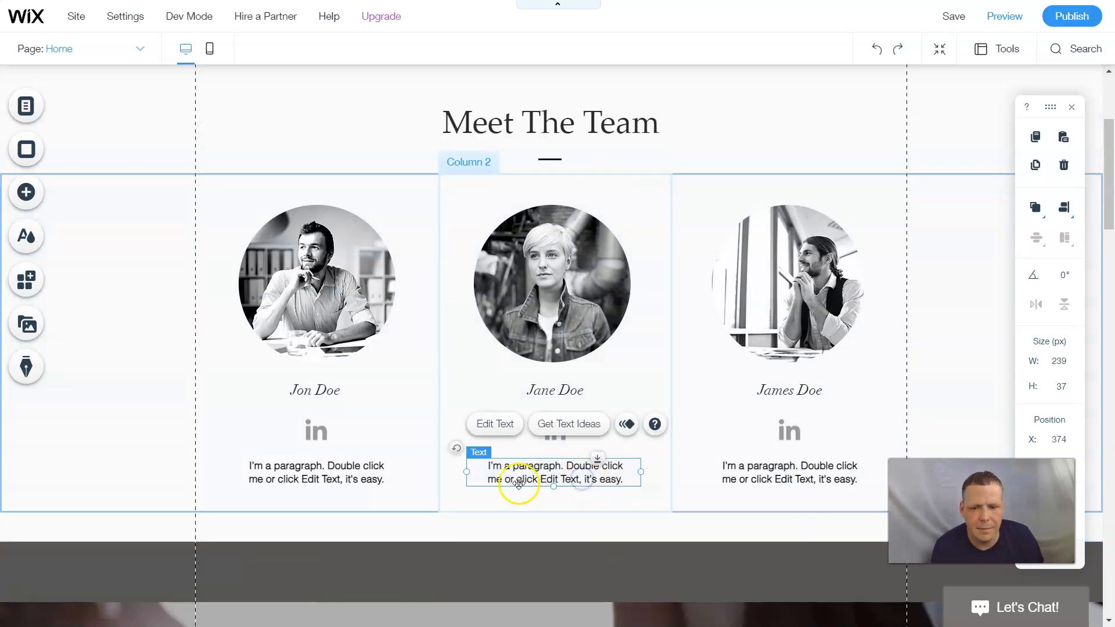
left_click(313, 473)
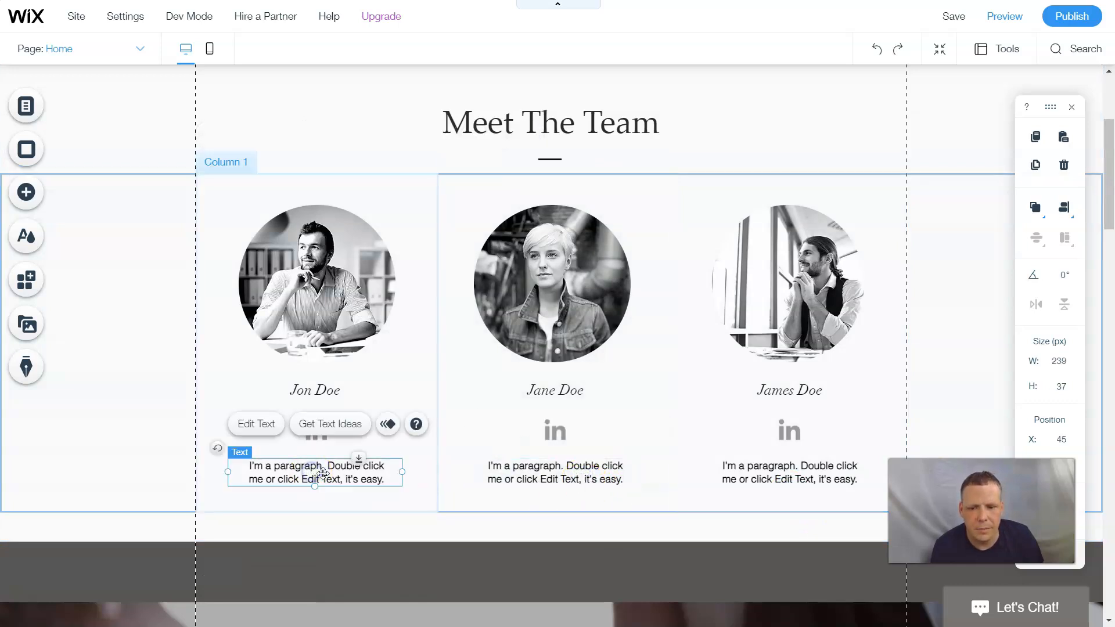
left_click(798, 477)
- Delete the 'I'm a paragraph' placeholder text under the right, middle and left team members
right_click(757, 464)
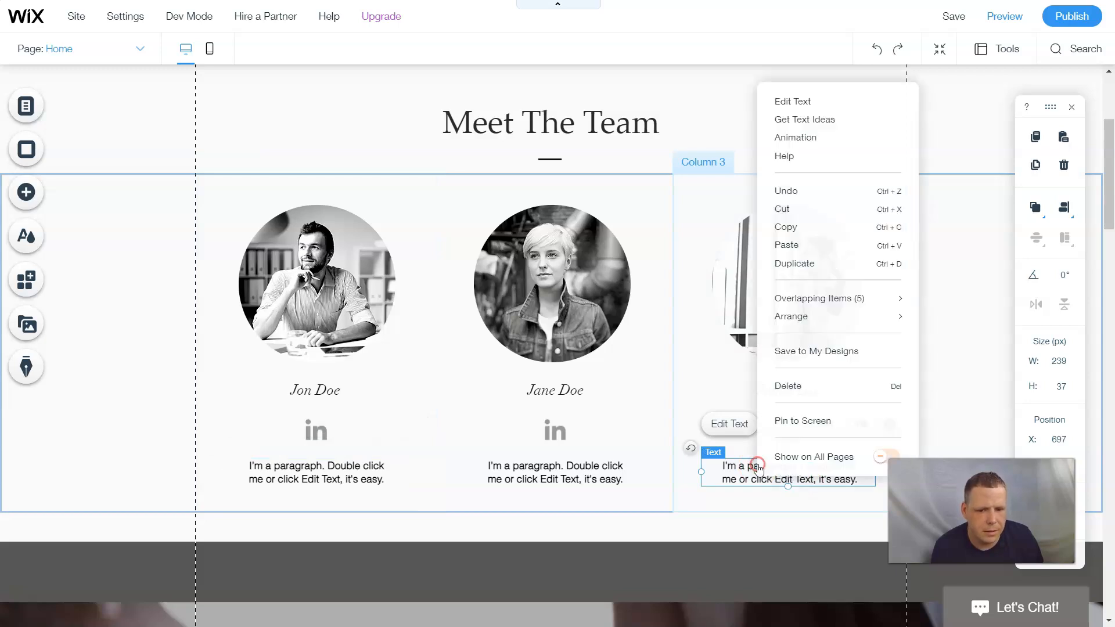
key("Delete")
left_click(584, 470)
right_click(584, 470)
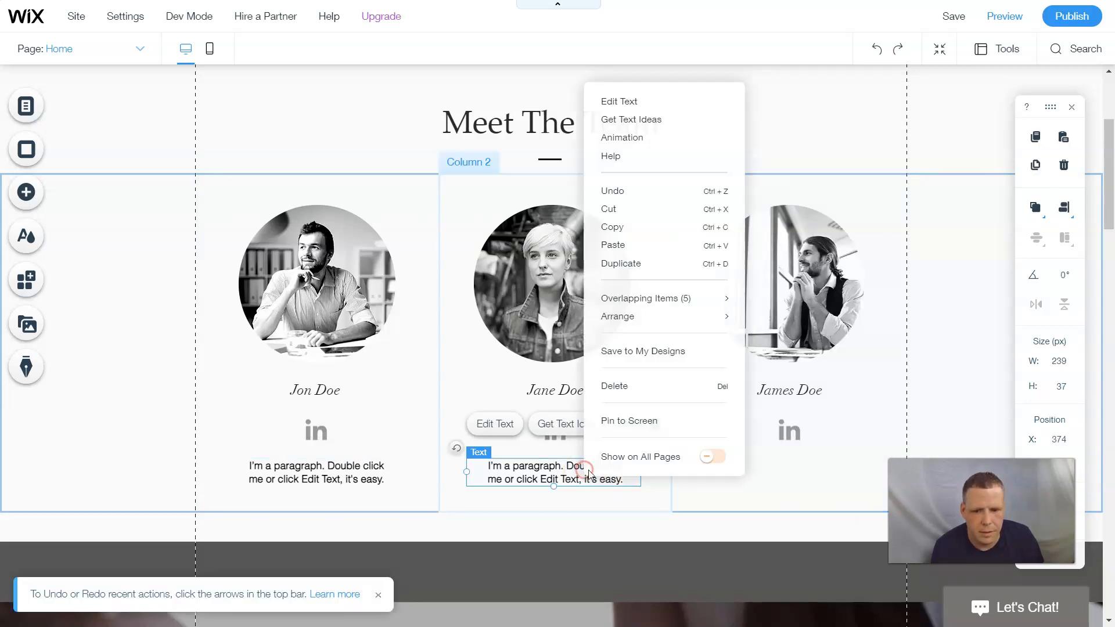
left_click(619, 387)
left_click(350, 466)
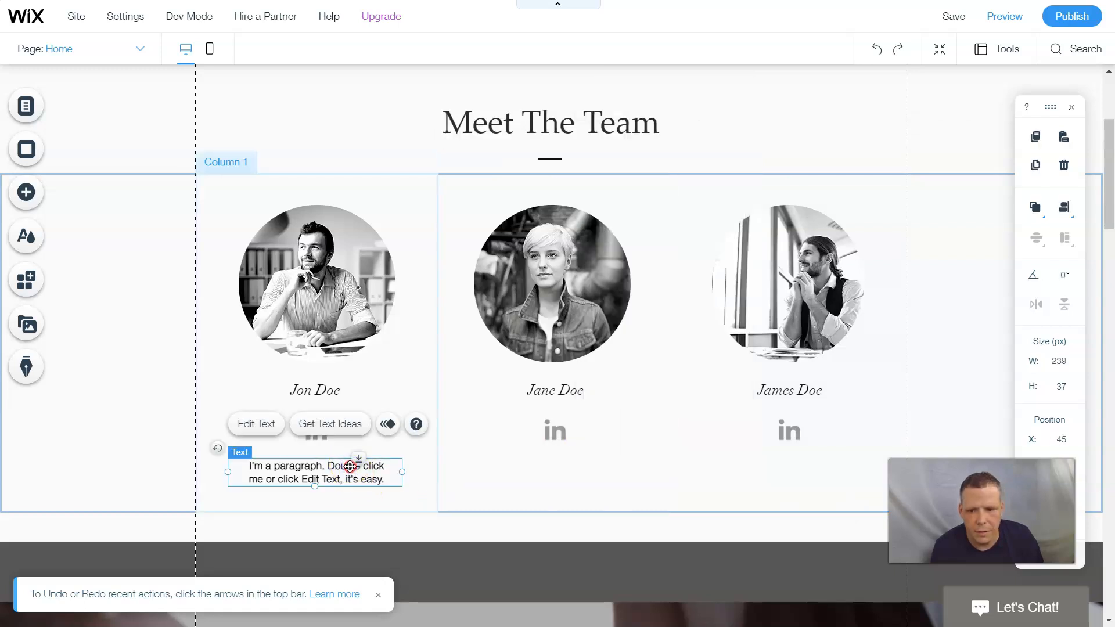
right_click(361, 467)
left_click(392, 387)
left_click(321, 433)
- Delete the LinkedIn social bar icons under the left, middle and right members' names
right_click(321, 432)
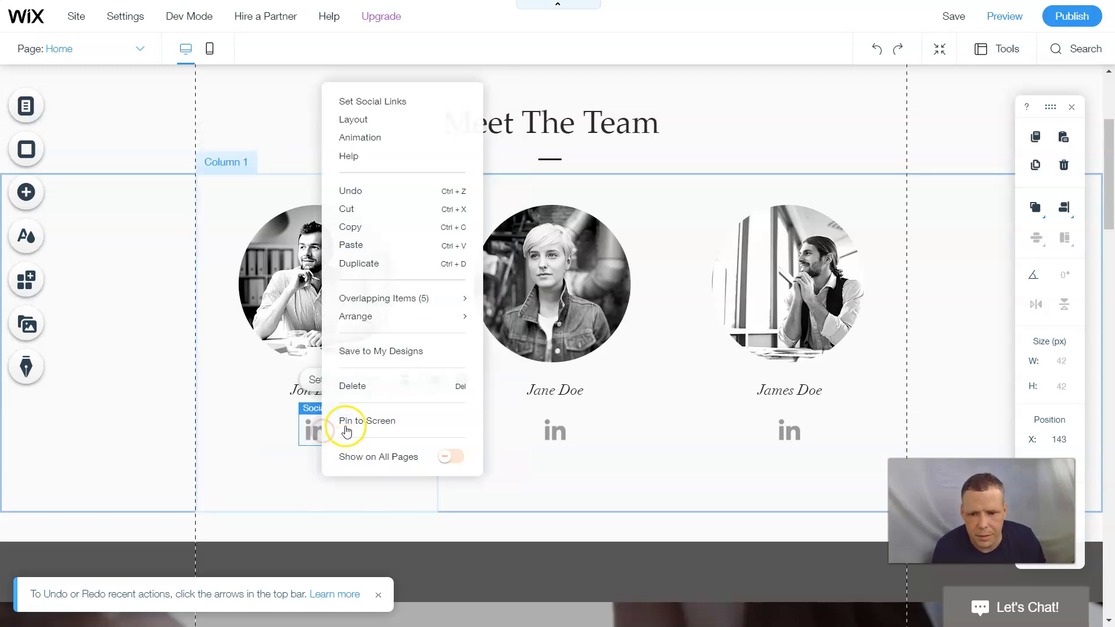
left_click(361, 387)
left_click(546, 433)
right_click(545, 431)
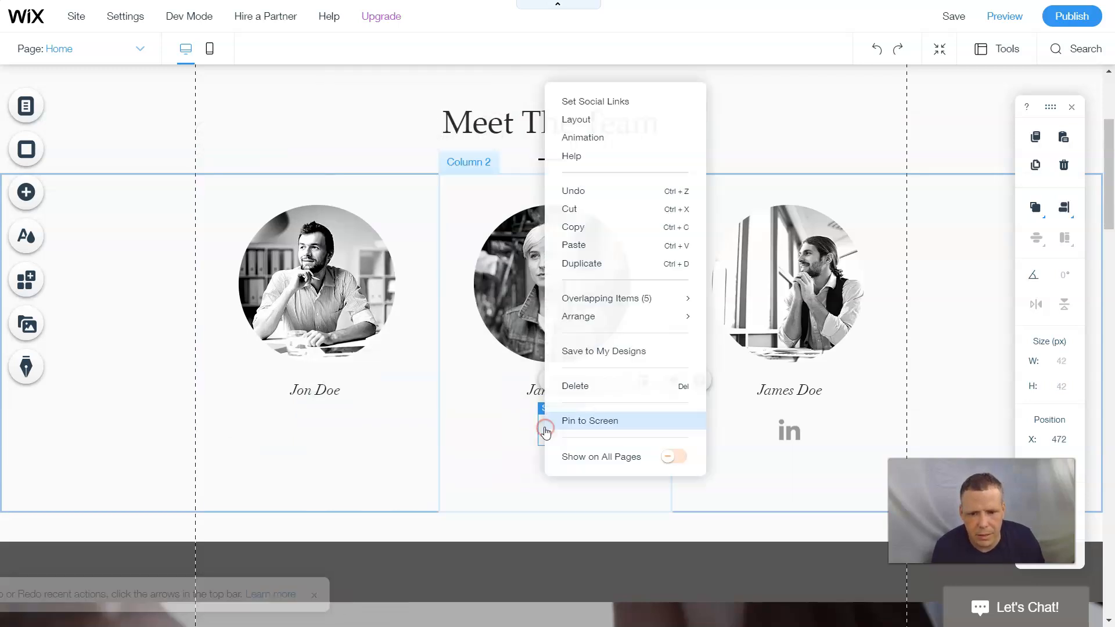
left_click(565, 387)
left_click(791, 431)
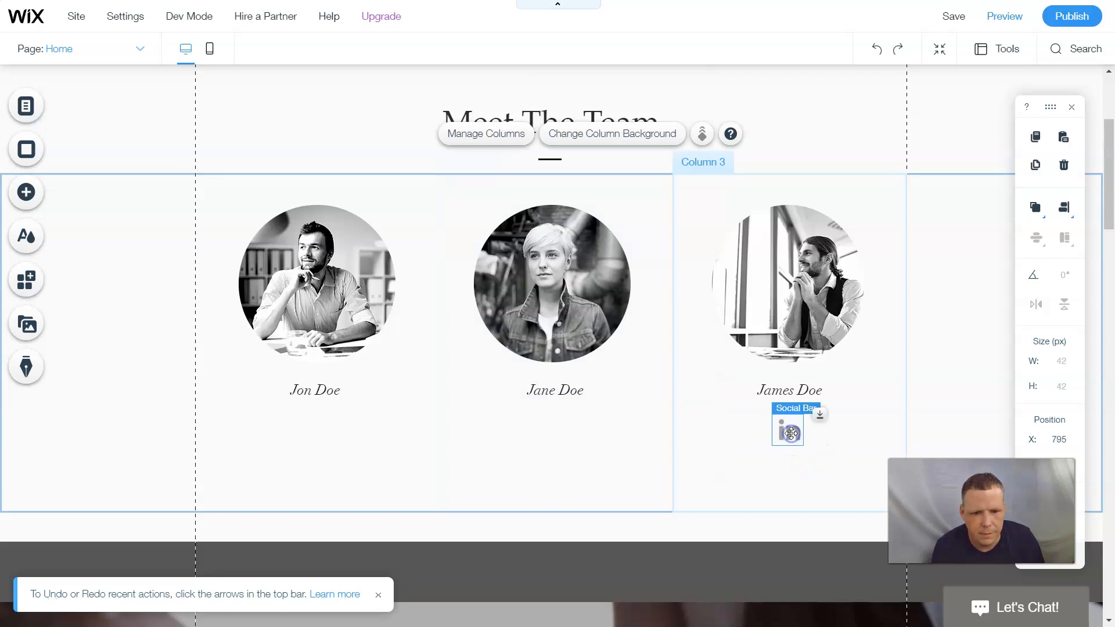
right_click(790, 433)
left_click(841, 389)
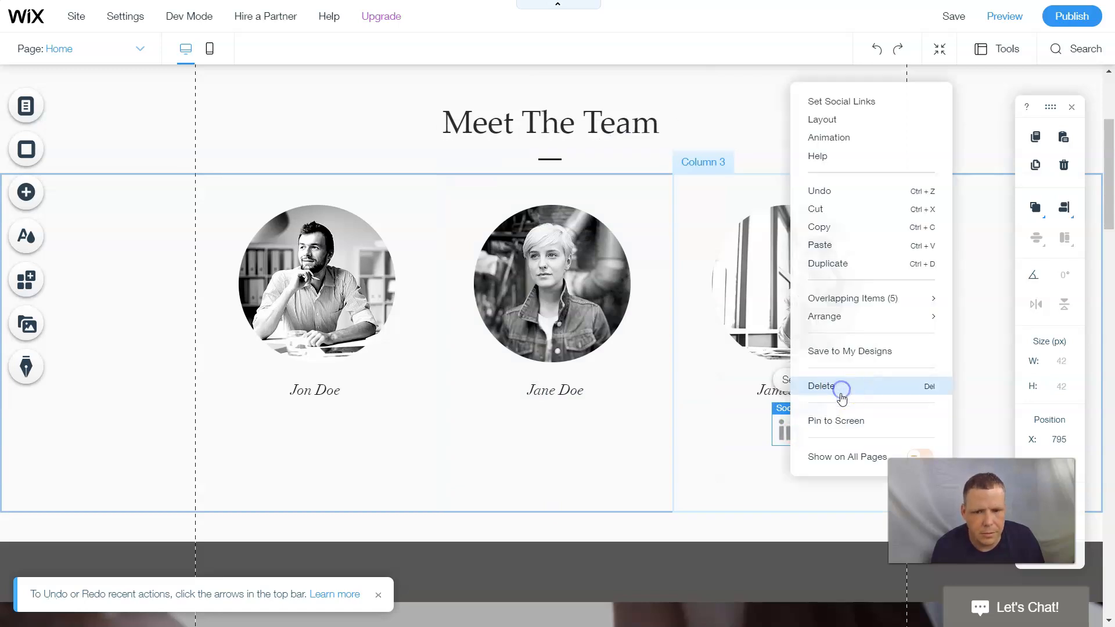
- Move James Doe's photo right to X 764 and Jon Doe's photo left to X -31
left_click_drag(727, 267, 766, 268)
left_click(756, 451)
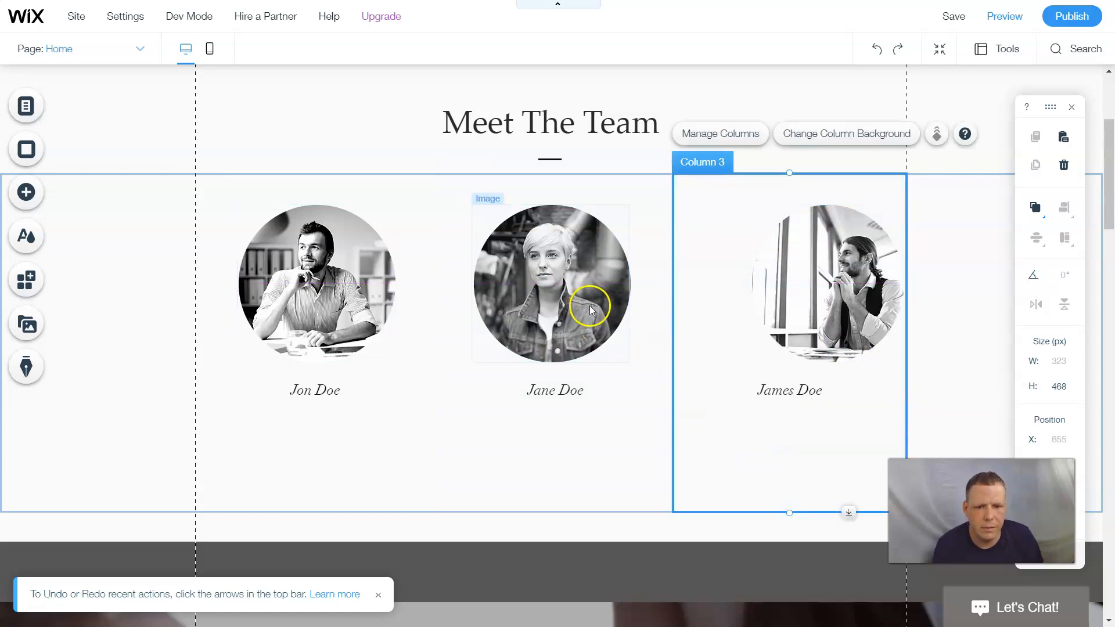
left_click_drag(324, 293, 260, 292)
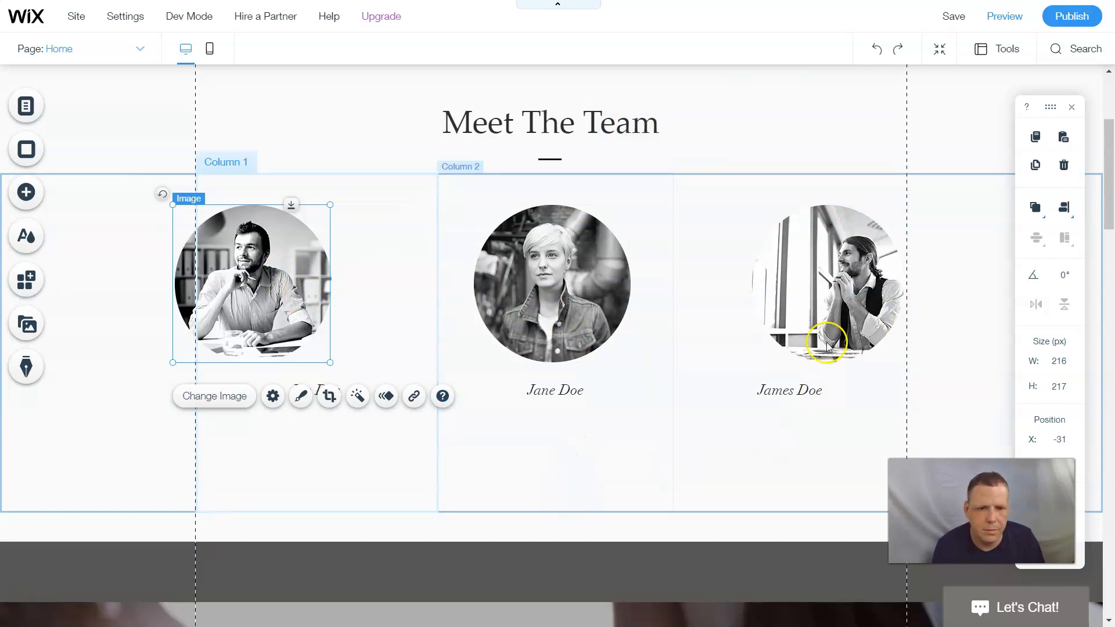
- Scroll through the gallery, services and Contact Me strips, then back up to the YOUR BRAND YOUR CHOICE hero
scroll(825, 322, "down", 3)
scroll(824, 320, "down", 15)
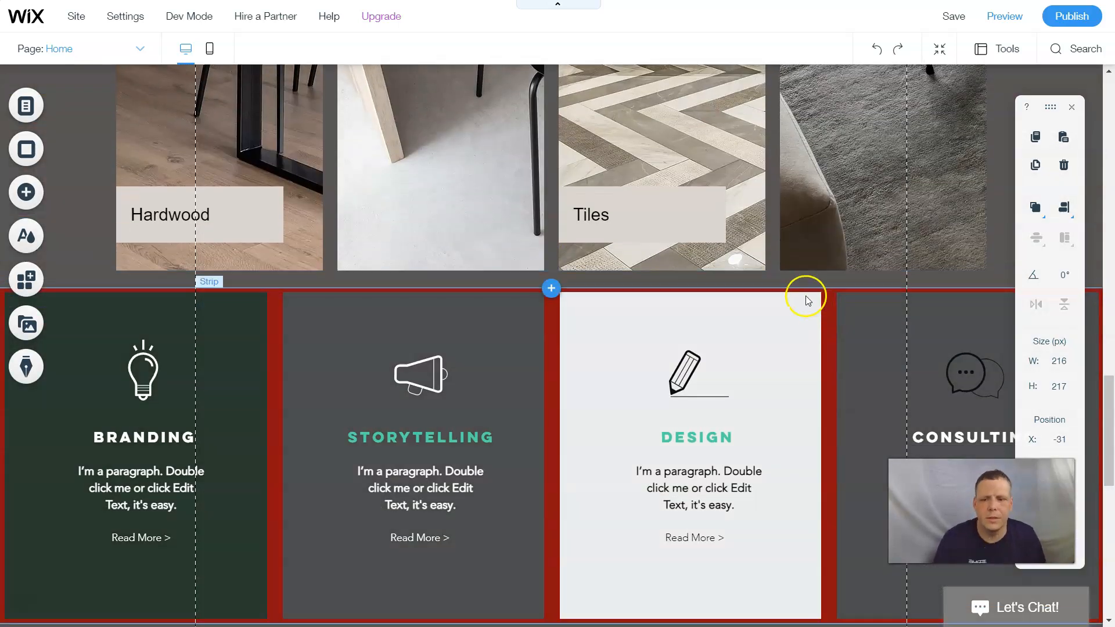
scroll(805, 295, "up", 6)
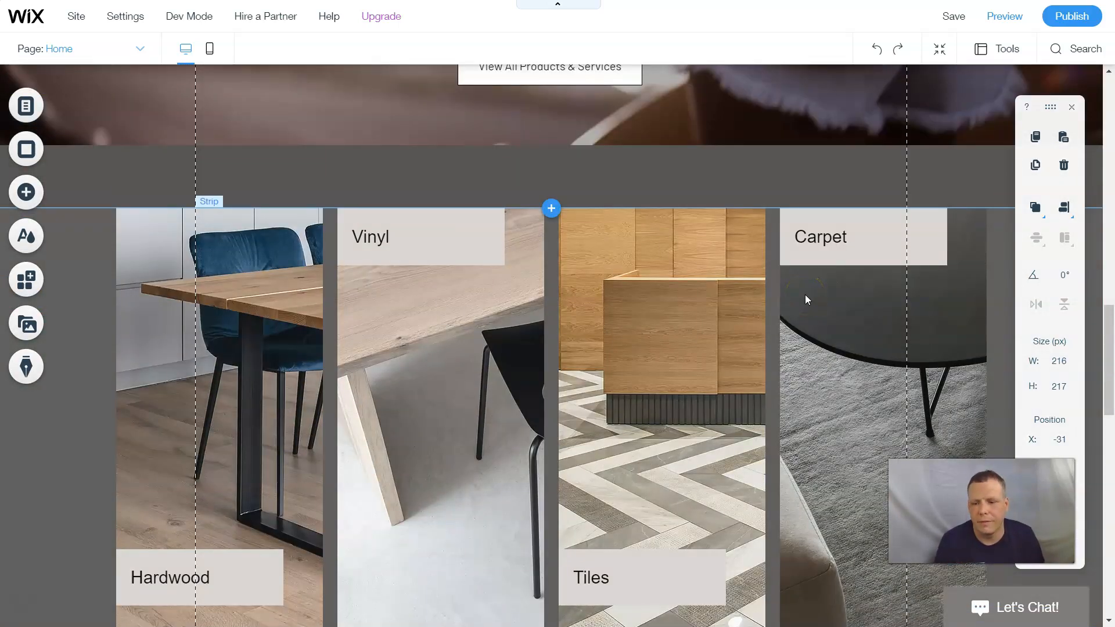
left_click(797, 259)
scroll(796, 259, "down", 8)
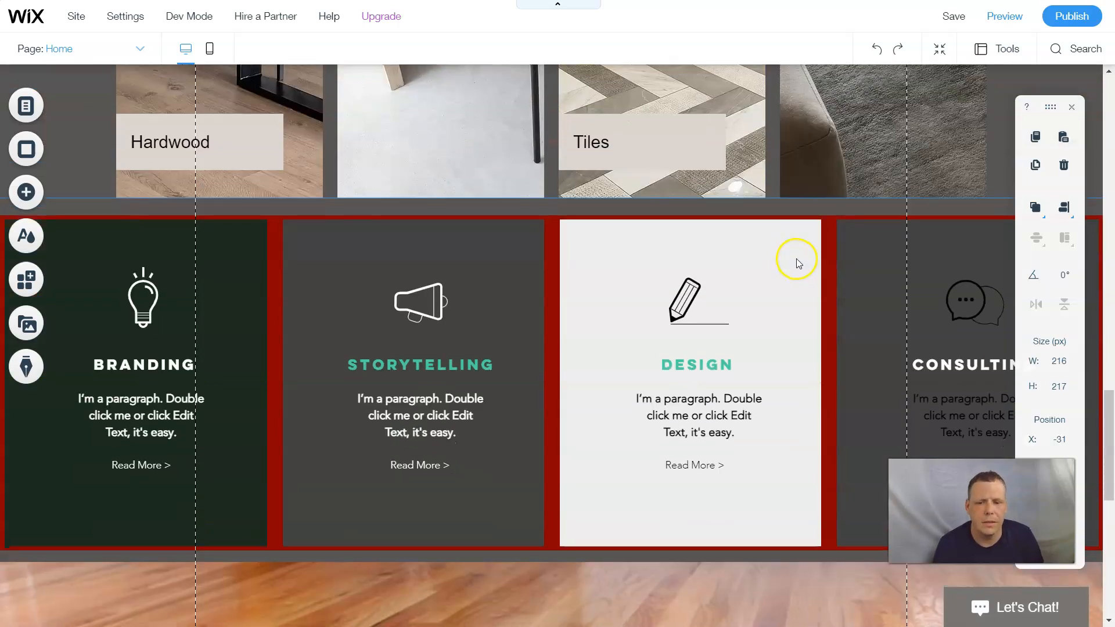
scroll(796, 259, "down", 10)
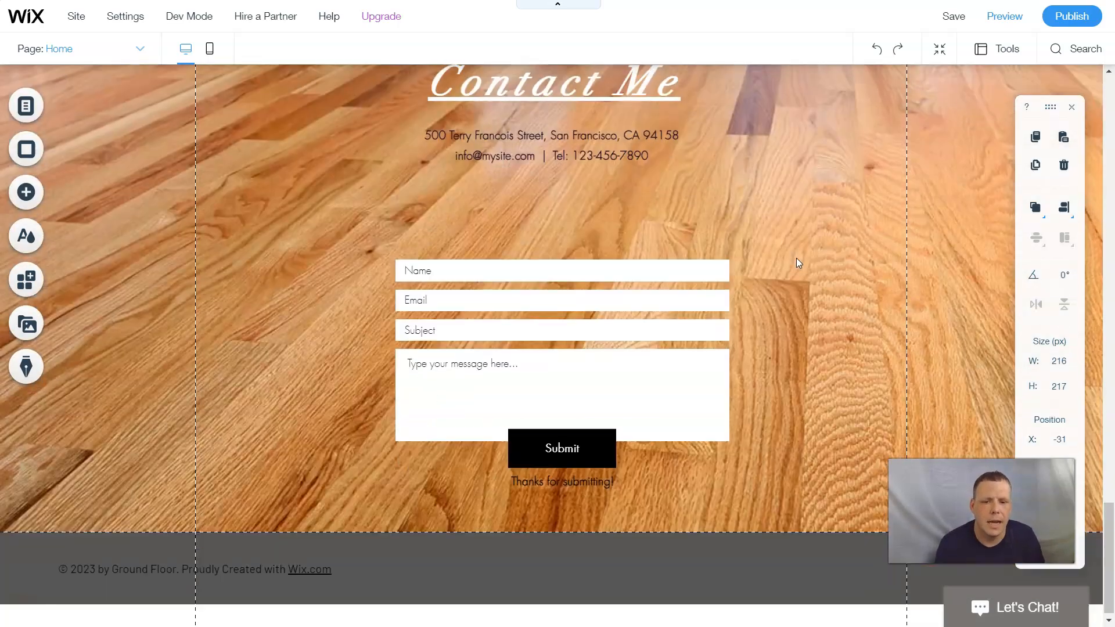
scroll(796, 258, "up", 20)
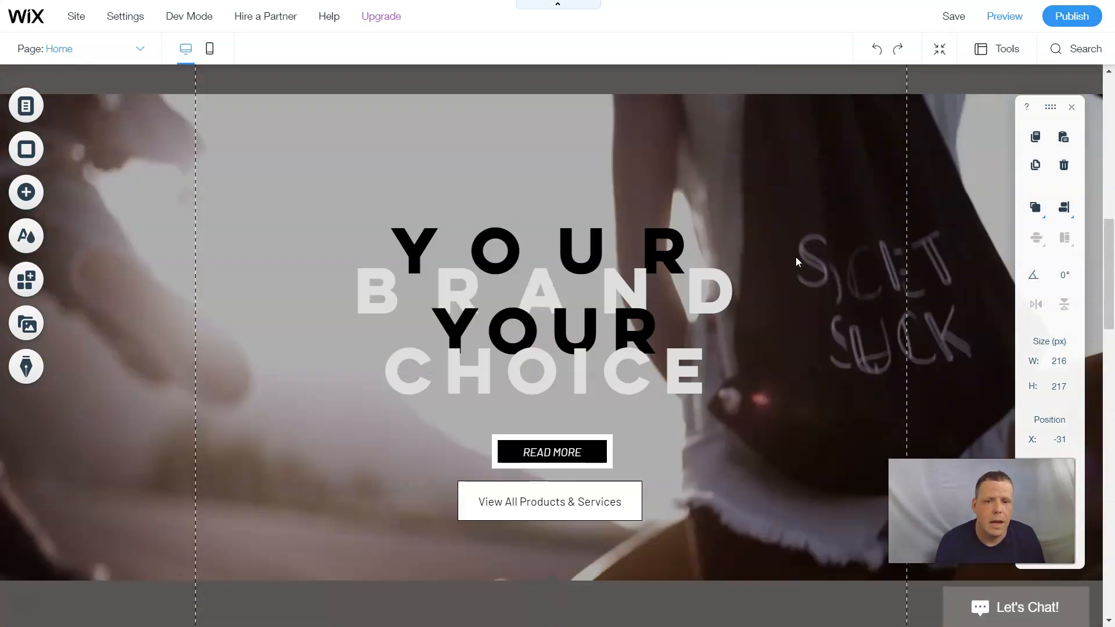
scroll(802, 261, "up", 3)
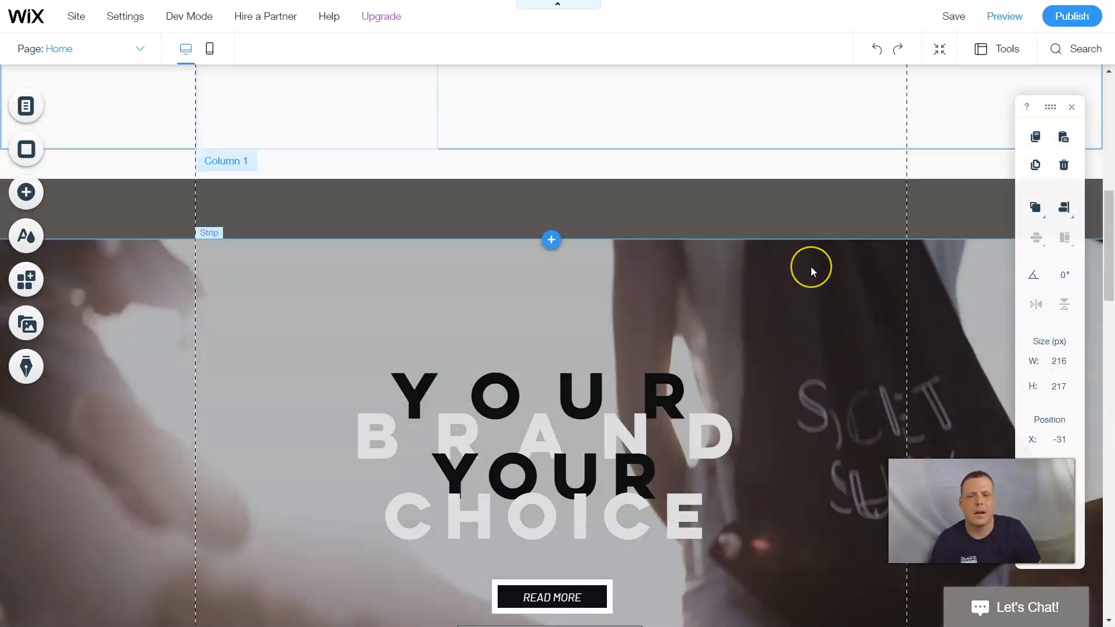